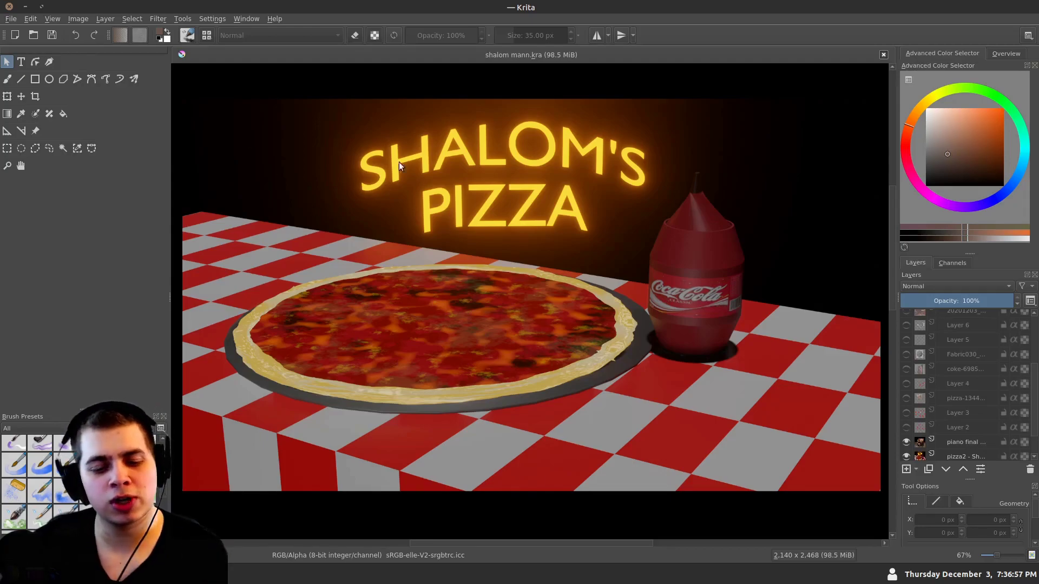
# Look over the pizza and piano renders on the canvas
pyautogui.scroll(-5, 287, 245)
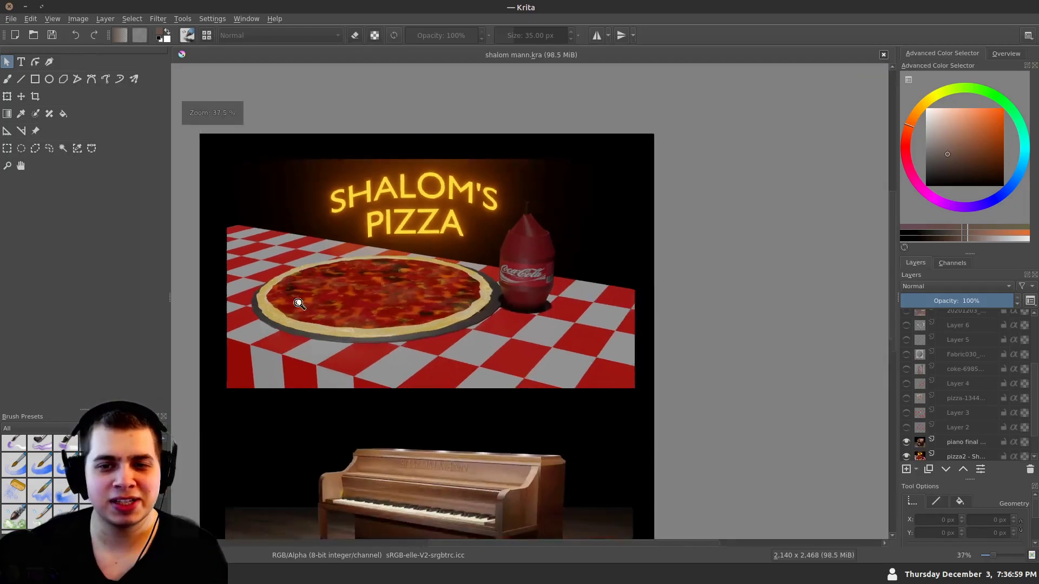
pyautogui.scroll(-3, 402, 301)
pyautogui.scroll(3, 402, 300)
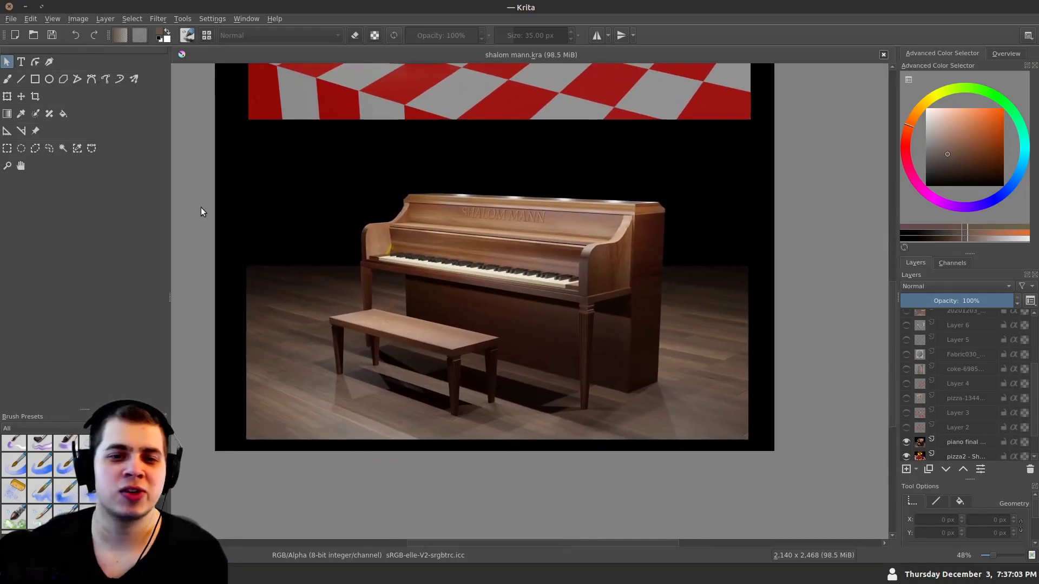
pyautogui.scroll(5, 303, 227)
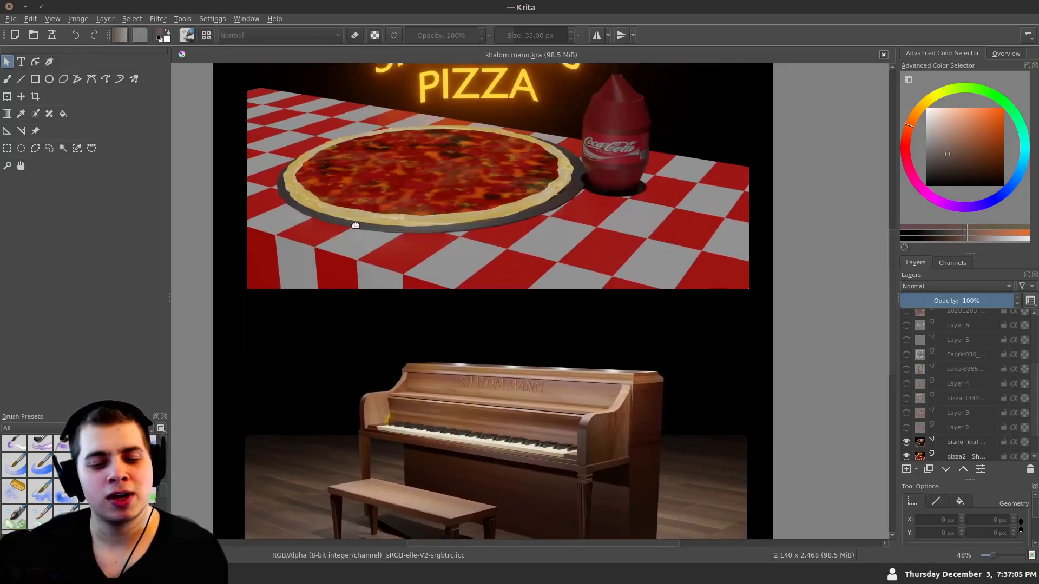
pyautogui.scroll(2, 325, 275)
pyautogui.moveTo(348, 284); pyautogui.dragTo(329, 267)
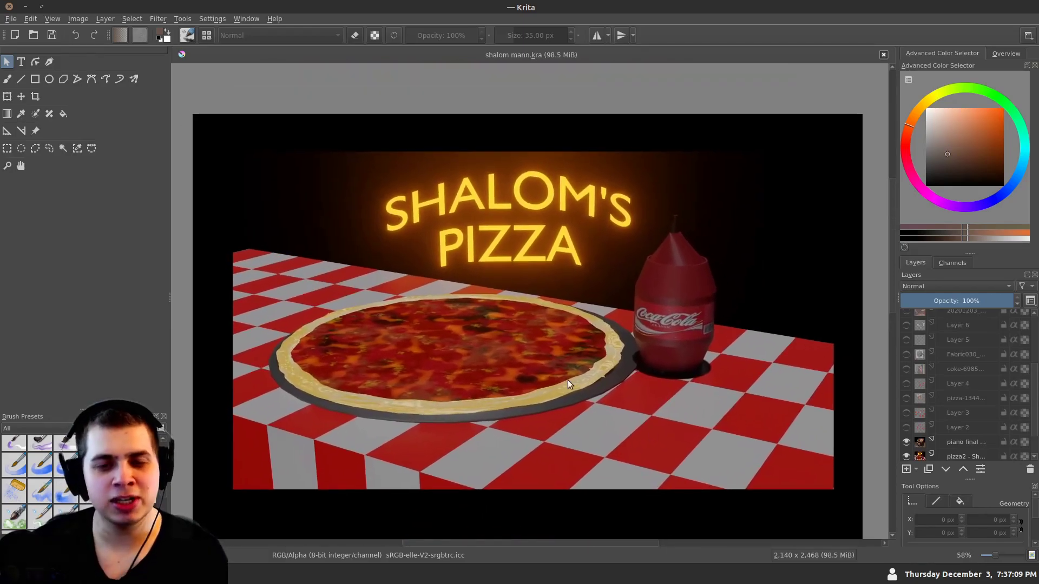
pyautogui.scroll(1, 290, 274)
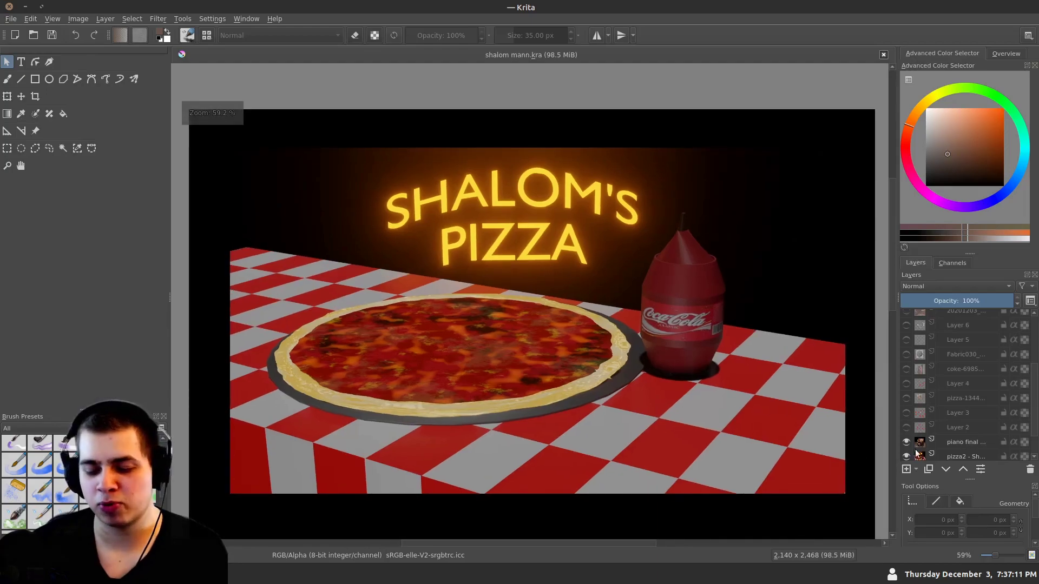
# Make Layer 2 visible and inspect its handwritten font note beside the neon sign
pyautogui.click(906, 427)
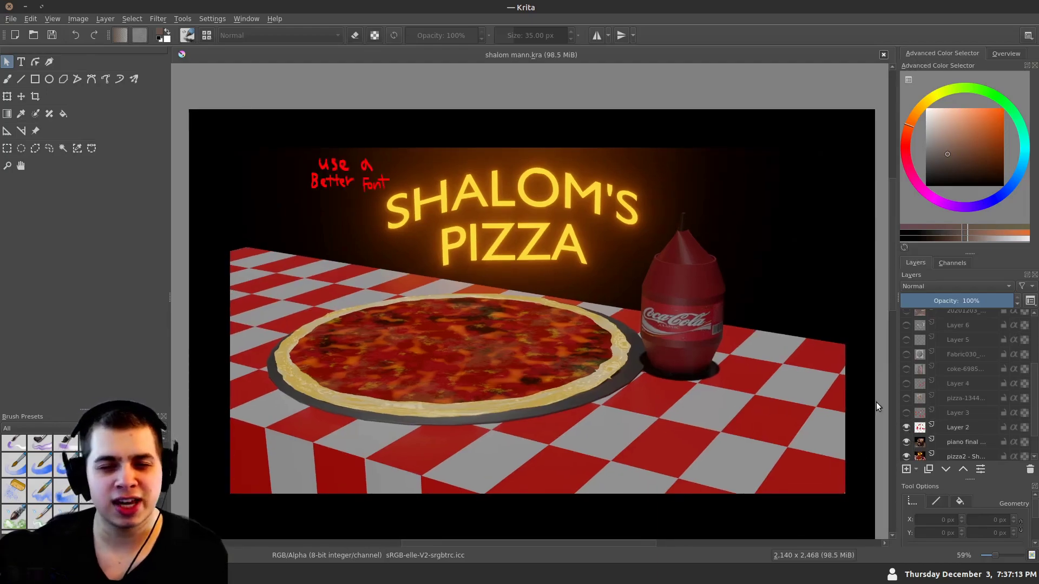
pyautogui.scroll(4, 304, 190)
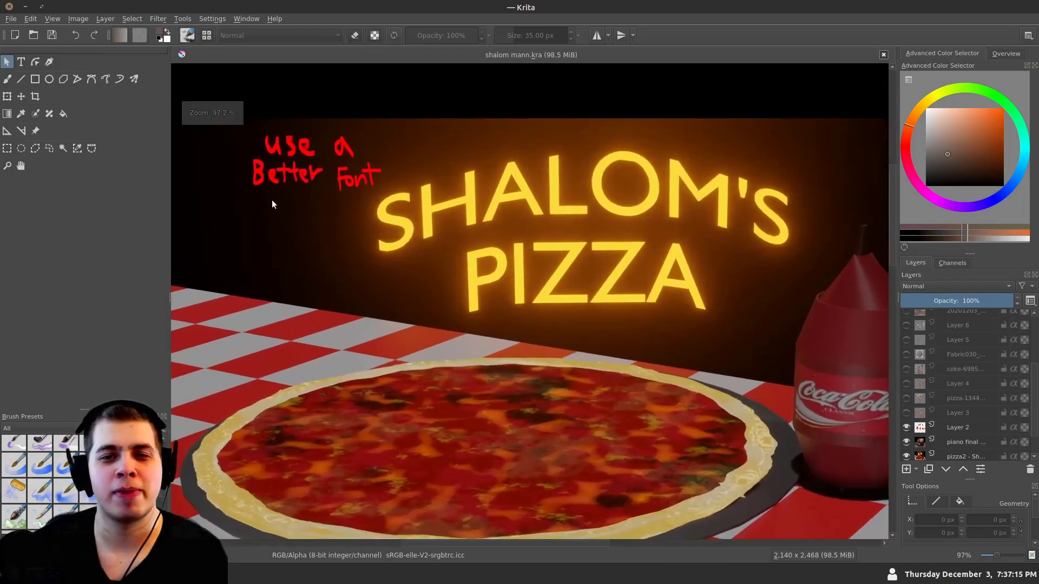
pyautogui.moveTo(369, 223); pyautogui.dragTo(331, 218)
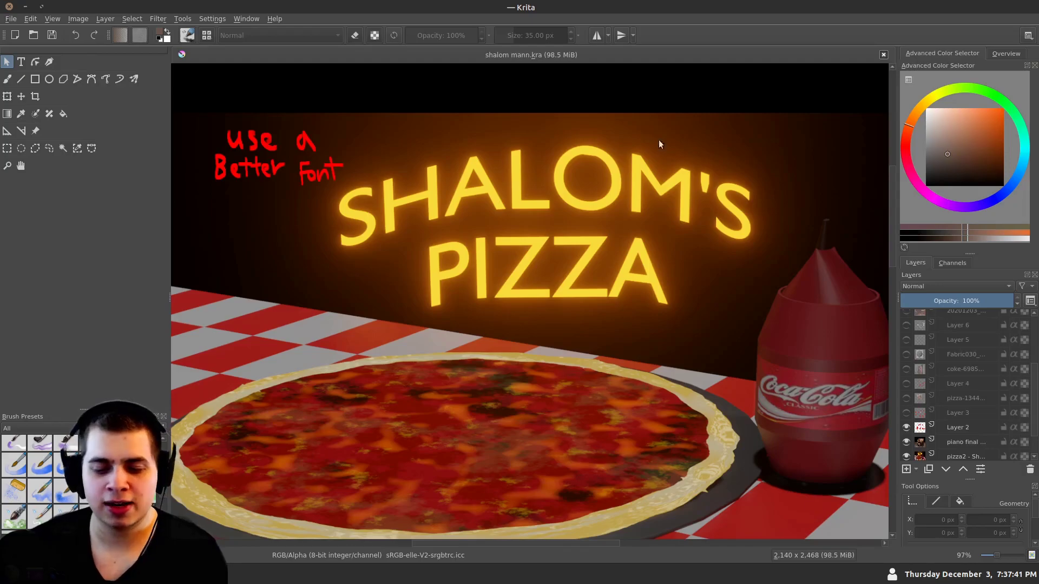
pyautogui.moveTo(507, 294); pyautogui.dragTo(475, 257)
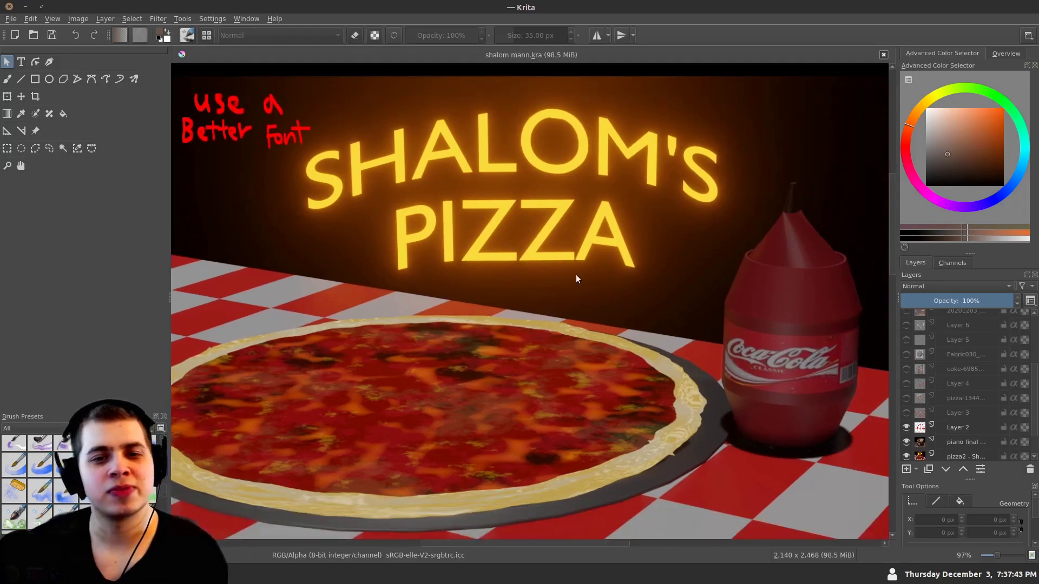
# Make Layer 3 visible and inspect its red topping marks and texture note on the pizza
pyautogui.click(906, 413)
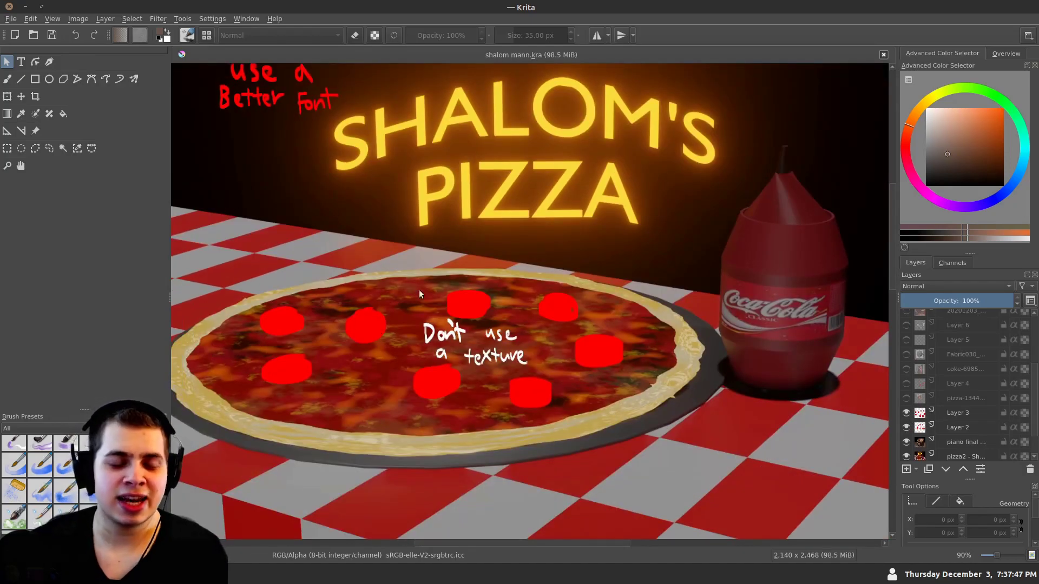
pyautogui.scroll(-3, 416, 357)
pyautogui.scroll(2, 382, 310)
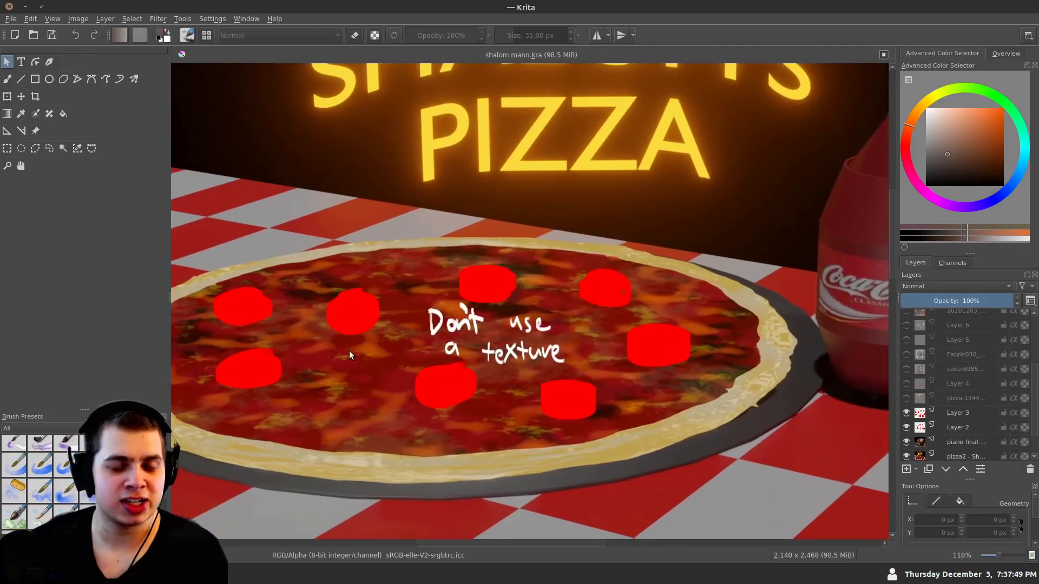
pyautogui.scroll(2, 345, 350)
pyautogui.scroll(1, 350, 332)
pyautogui.scroll(-1, 327, 323)
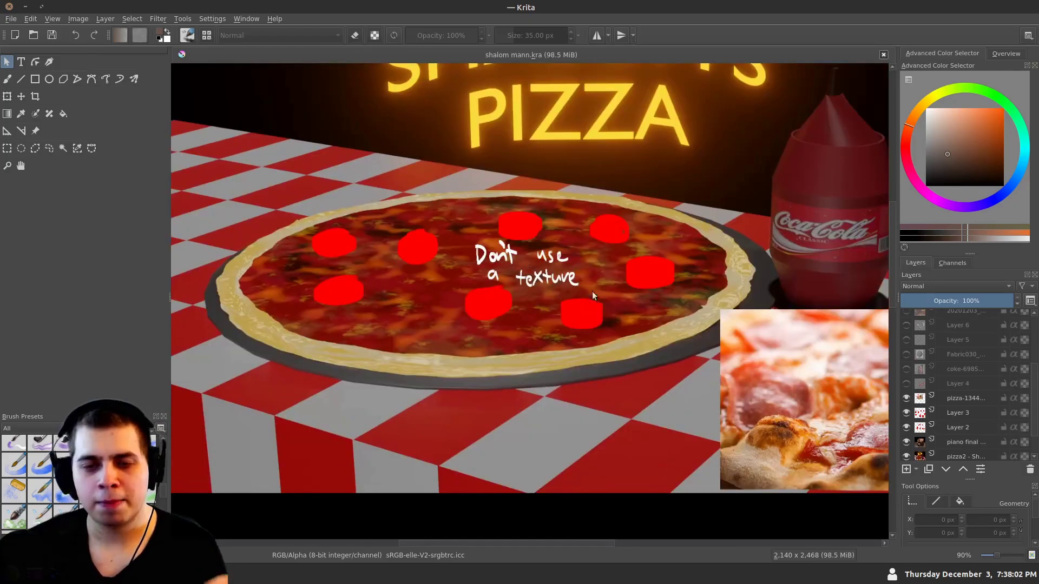
# Examine the toppings and crust in the pizza reference photo up close
pyautogui.moveTo(592, 291); pyautogui.dragTo(401, 227)
pyautogui.moveTo(575, 378); pyautogui.dragTo(493, 344)
pyautogui.scroll(3, 583, 359)
pyautogui.moveTo(582, 358); pyautogui.dragTo(525, 319)
pyautogui.moveTo(459, 334); pyautogui.dragTo(405, 307)
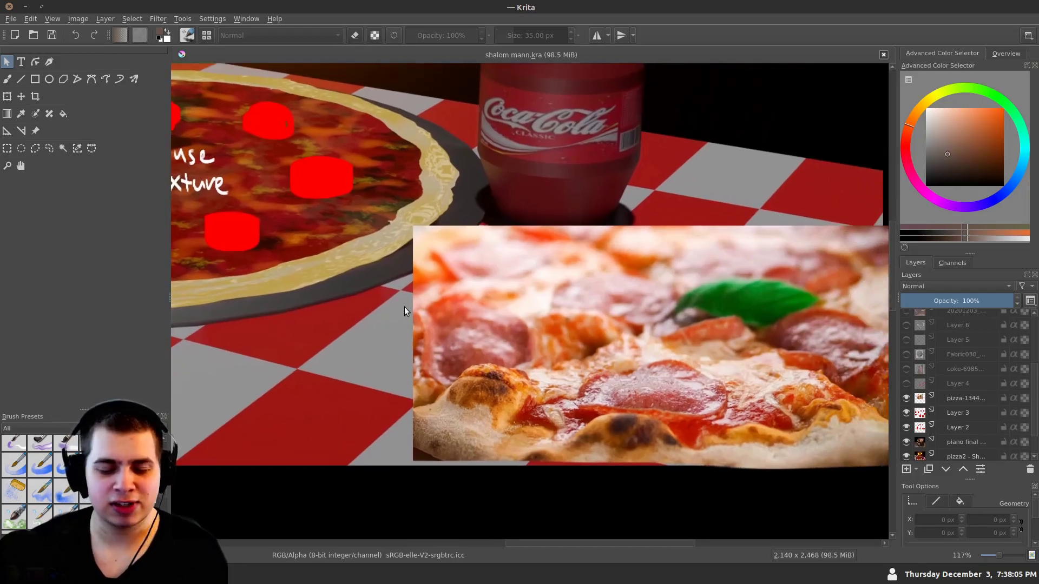
pyautogui.scroll(2, 767, 429)
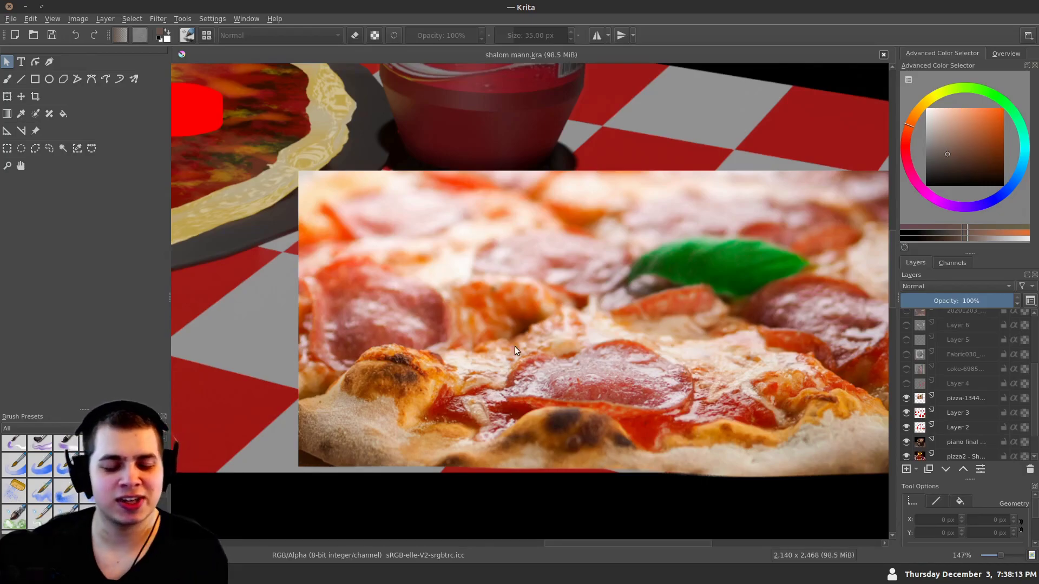
pyautogui.scroll(-1, 352, 248)
pyautogui.moveTo(353, 248); pyautogui.dragTo(534, 352)
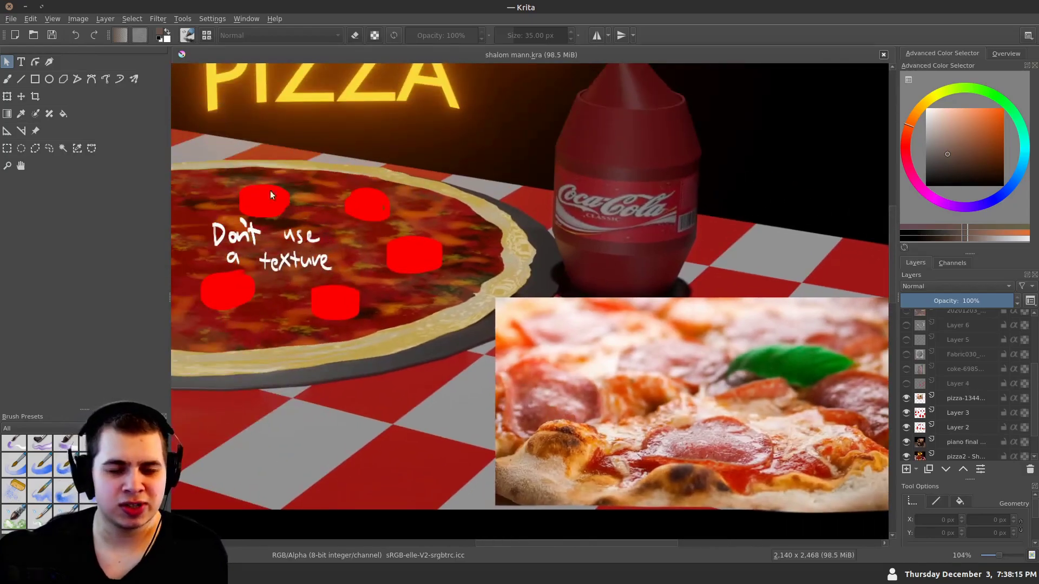
# Examine the marked topping positions on the rendered pizza
pyautogui.moveTo(384, 291); pyautogui.dragTo(332, 262)
pyautogui.moveTo(633, 408); pyautogui.dragTo(483, 359)
pyautogui.scroll(1, 483, 359)
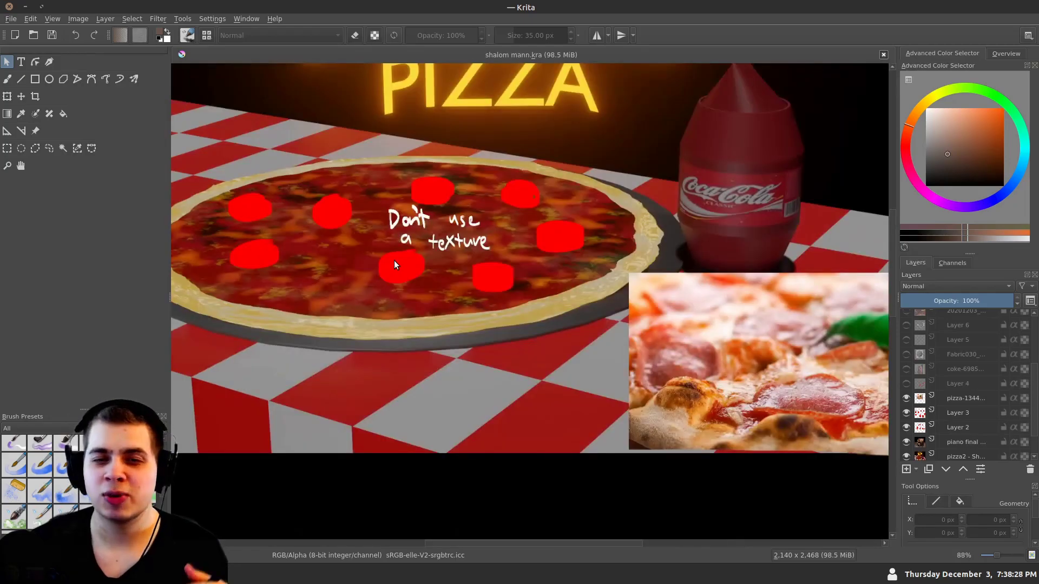
pyautogui.moveTo(394, 261); pyautogui.dragTo(410, 282)
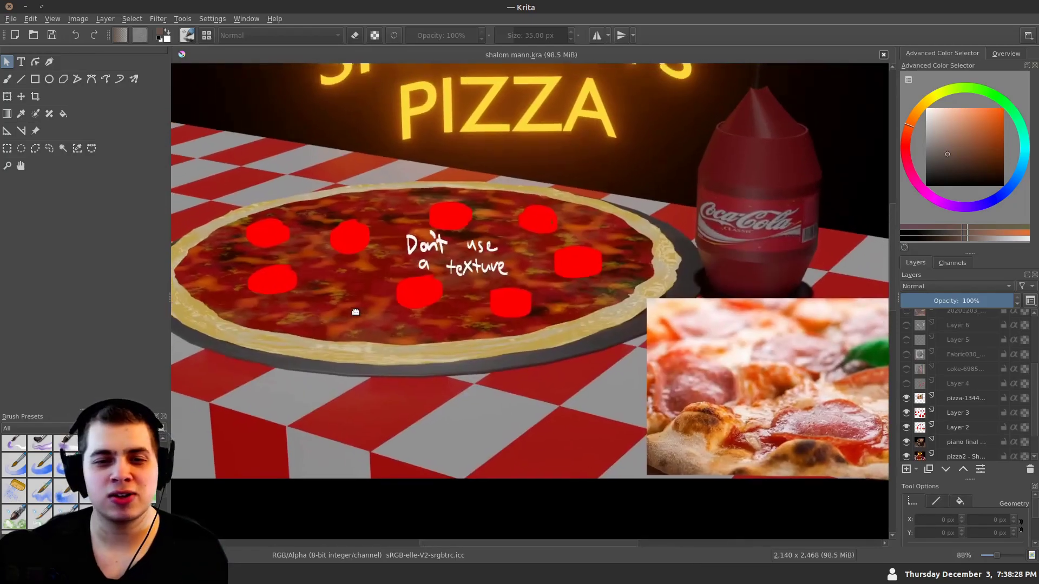
pyautogui.scroll(2, 303, 227)
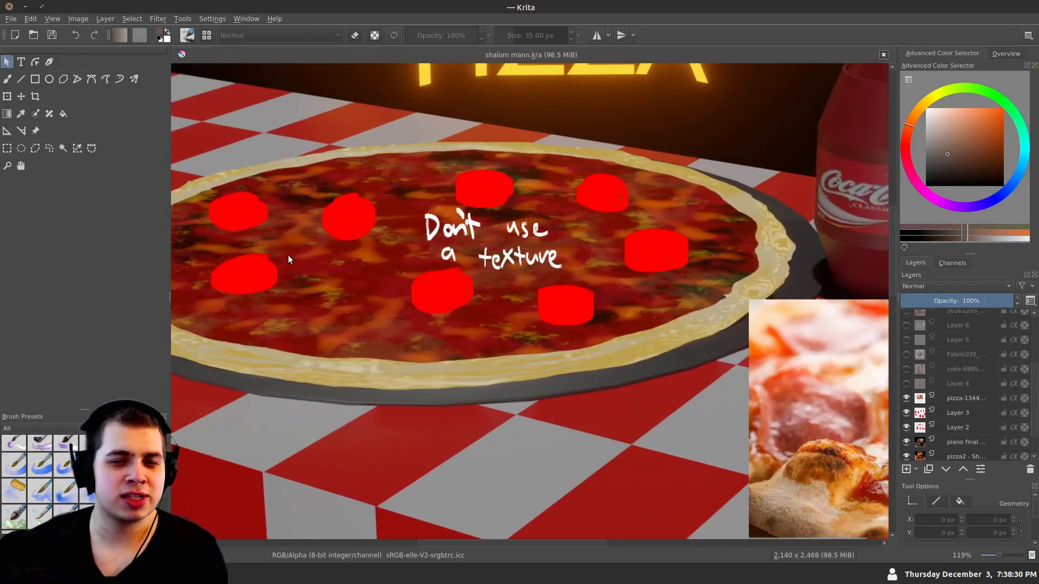
pyautogui.moveTo(287, 252); pyautogui.dragTo(323, 262)
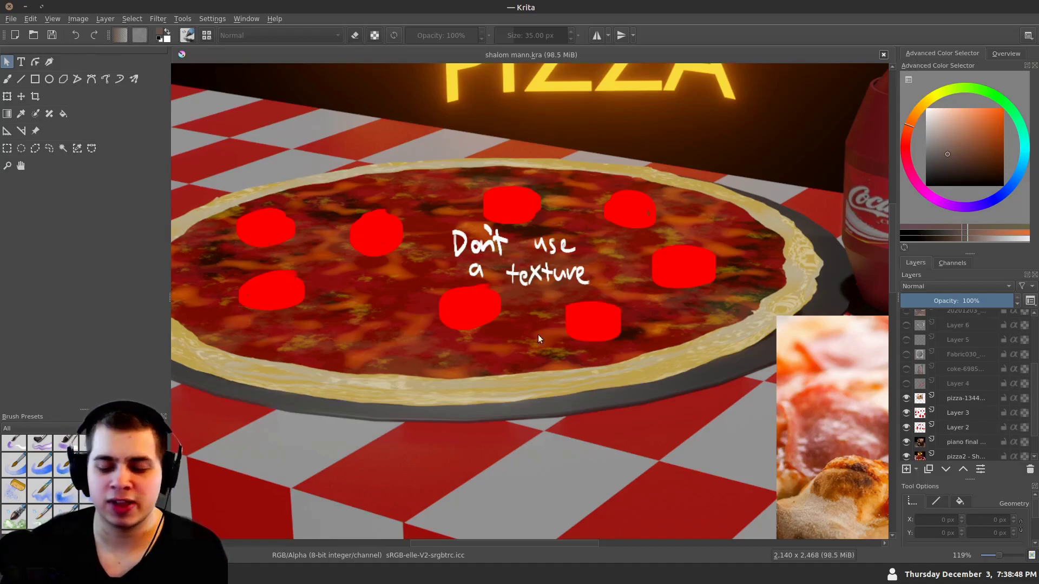
# Compare the rendered pizza's toppings and crust with those in the reference photo
pyautogui.moveTo(584, 329); pyautogui.dragTo(465, 286)
pyautogui.moveTo(753, 466); pyautogui.dragTo(608, 424)
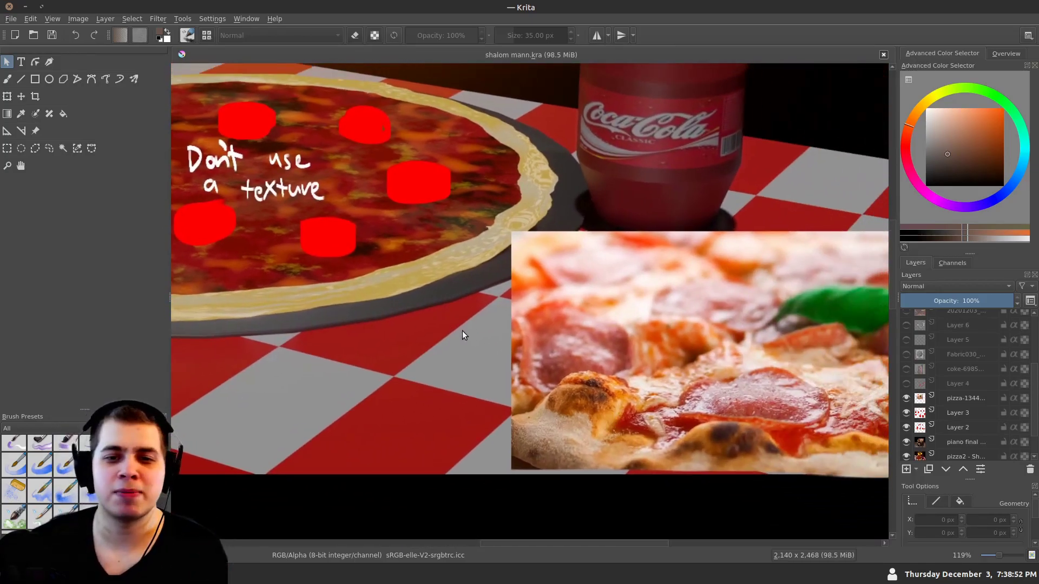
pyautogui.scroll(2, 478, 351)
pyautogui.hscroll(-3, 478, 351)
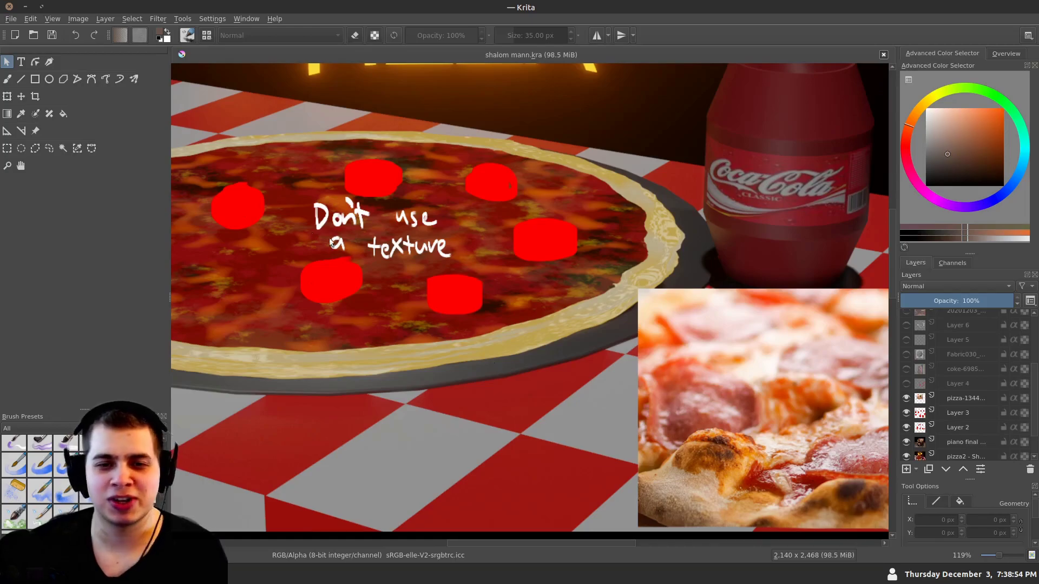
pyautogui.moveTo(325, 269); pyautogui.dragTo(366, 245)
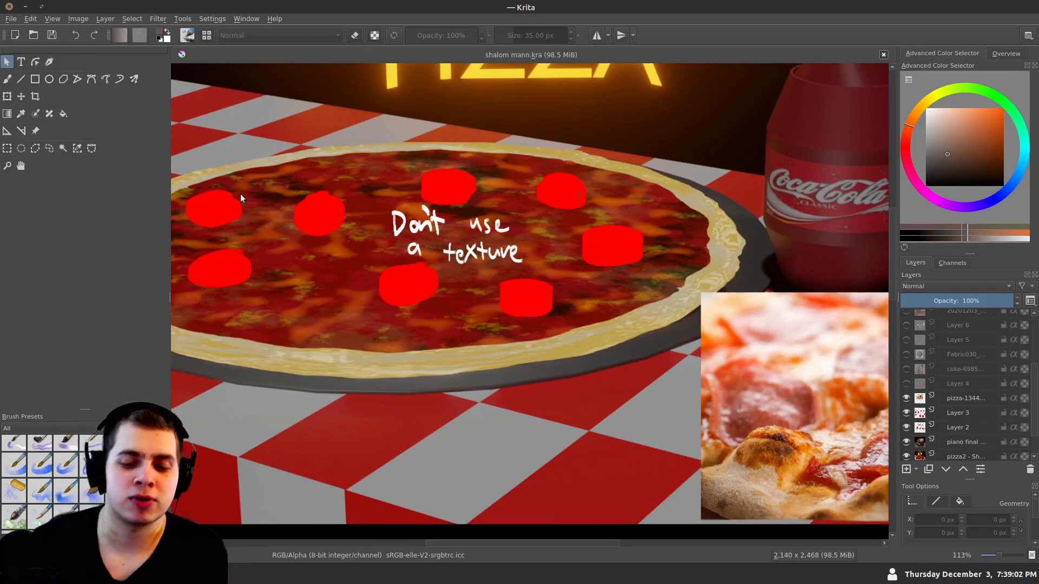
pyautogui.moveTo(532, 294); pyautogui.dragTo(379, 247)
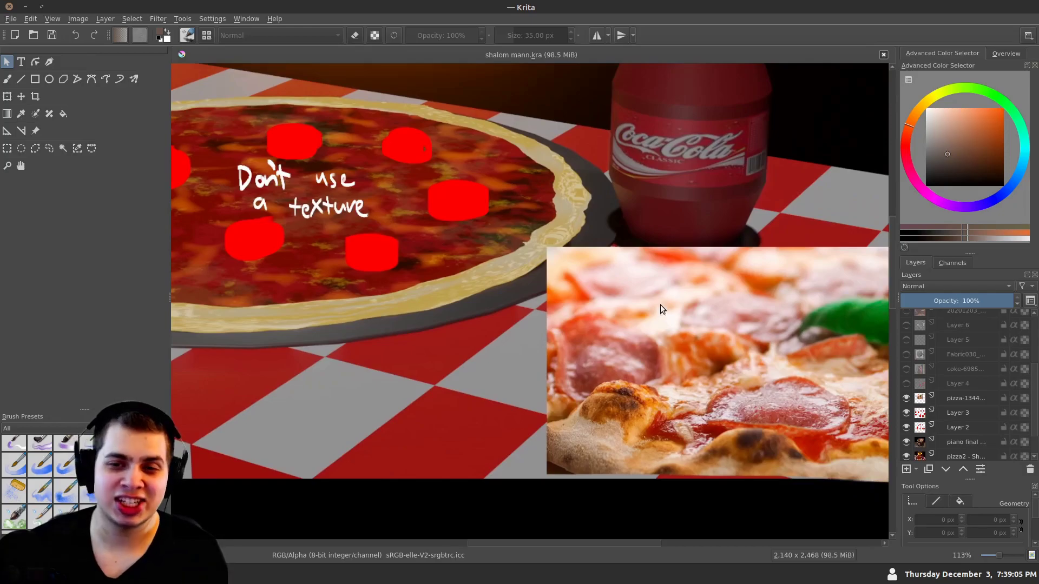
pyautogui.hscroll(3, 661, 307)
pyautogui.scroll(-1, 660, 307)
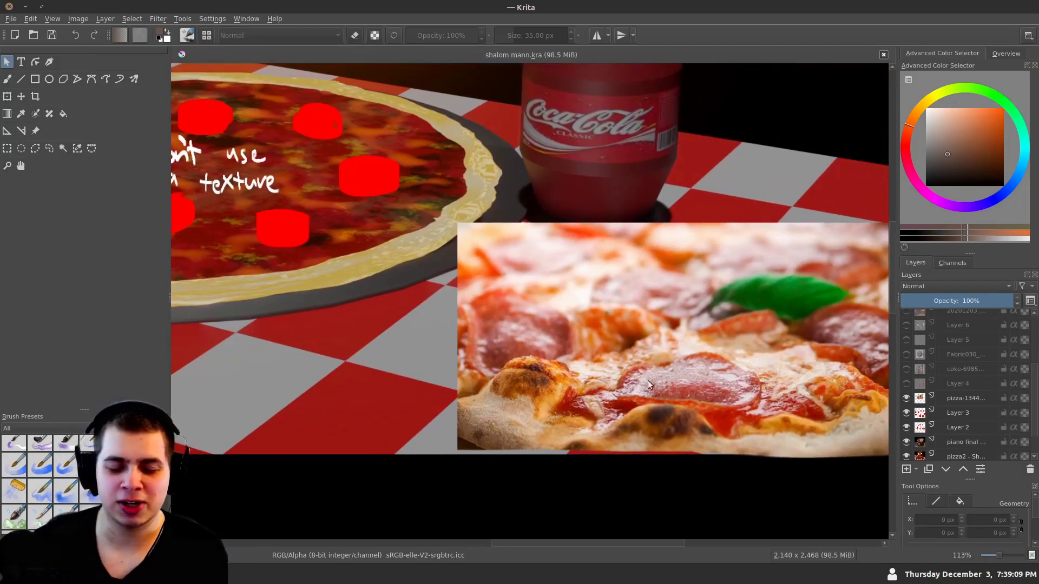
pyautogui.hscroll(1, 660, 384)
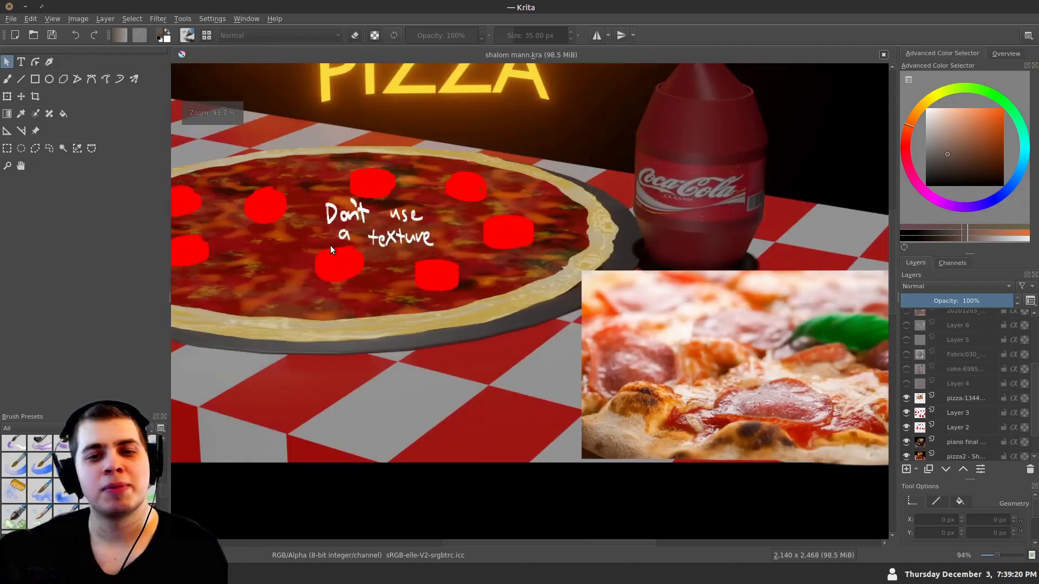
pyautogui.moveTo(320, 249); pyautogui.dragTo(336, 294)
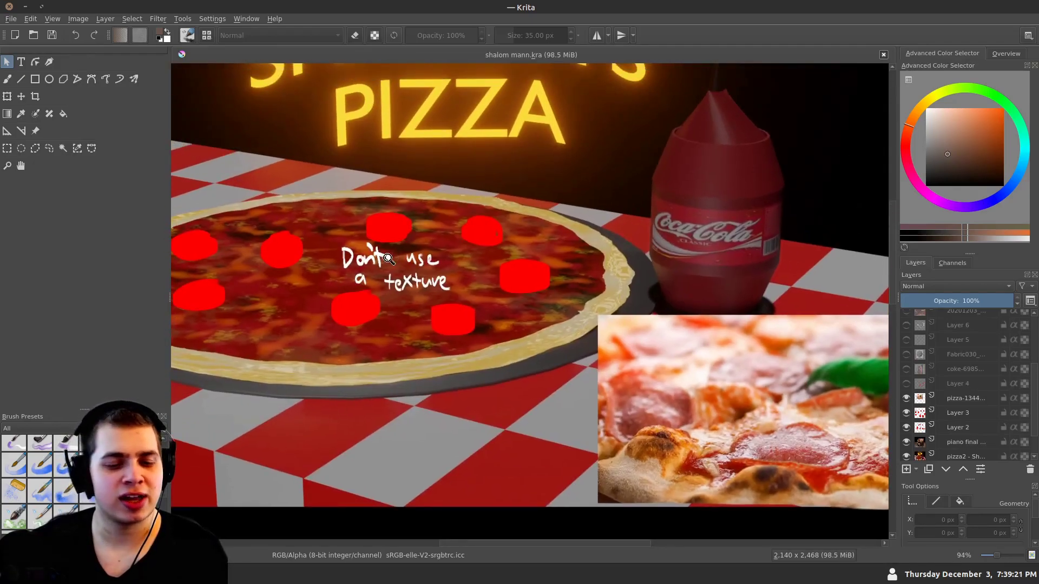
# Examine the rendered Coca-Cola bottle's shape around the red arrow mark
pyautogui.scroll(-2, 385, 262)
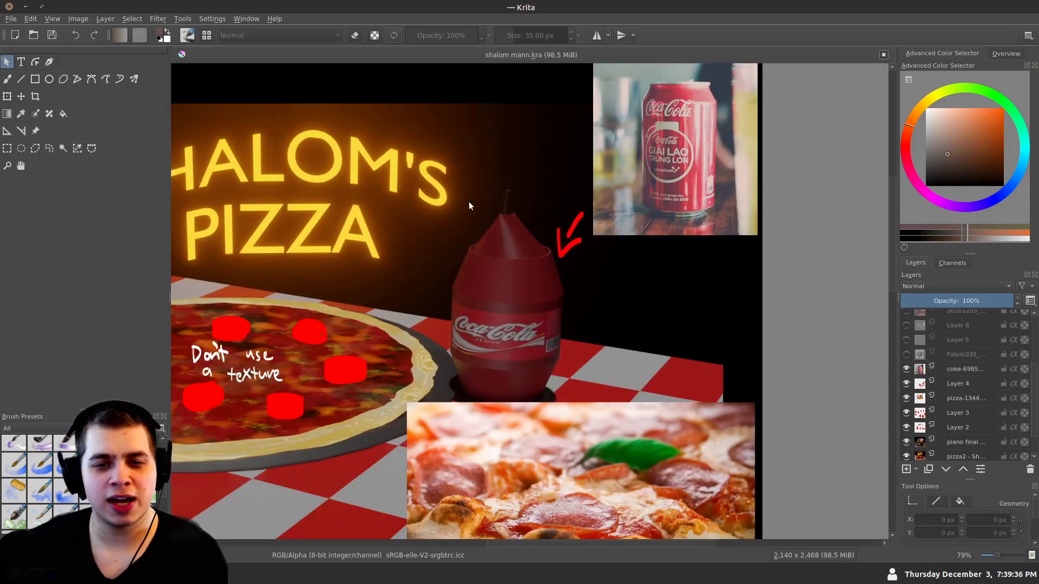
pyautogui.scroll(2, 495, 226)
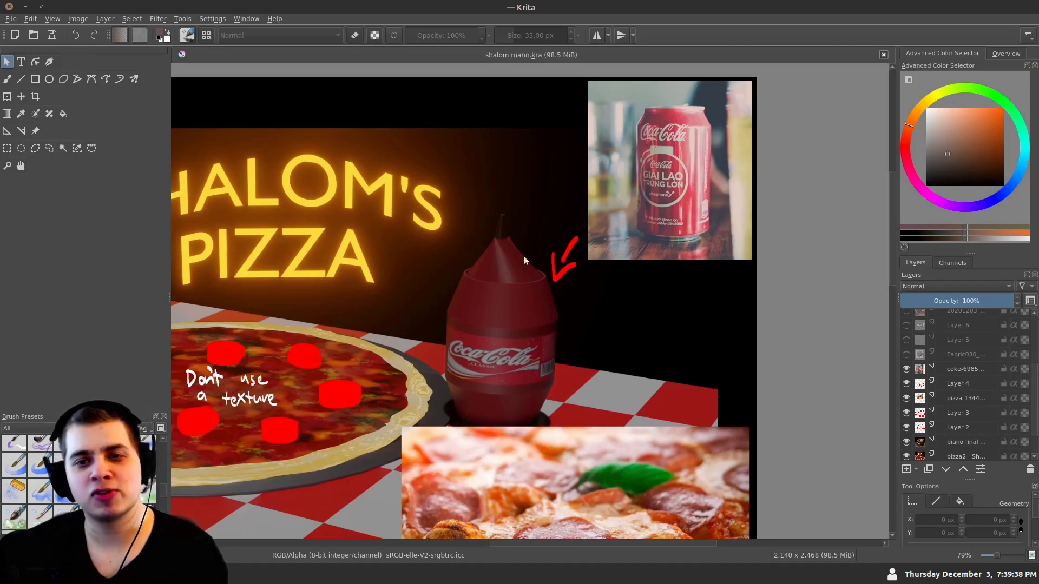
pyautogui.scroll(2, 704, 138)
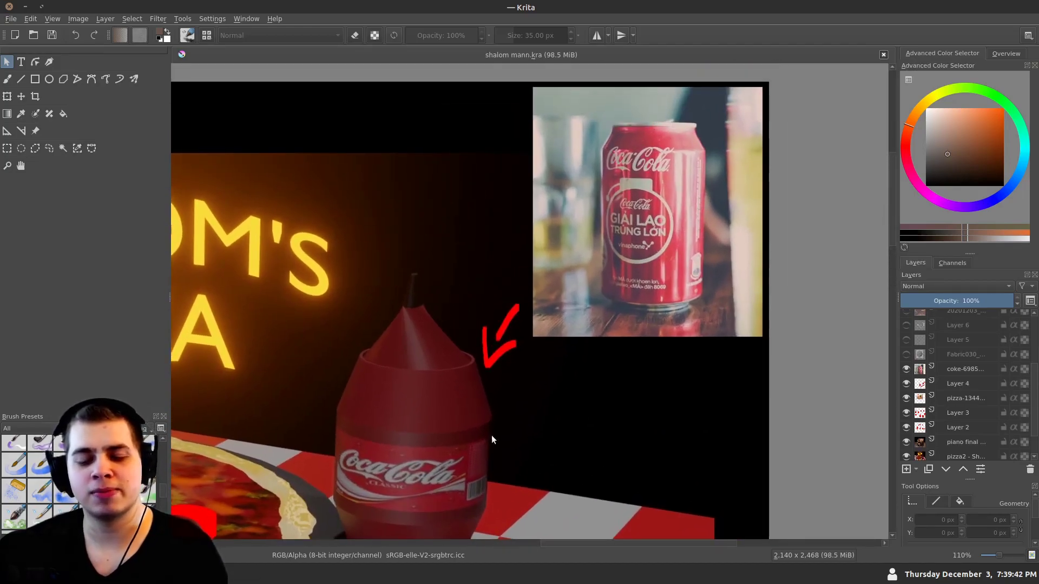
pyautogui.moveTo(413, 354); pyautogui.dragTo(507, 233)
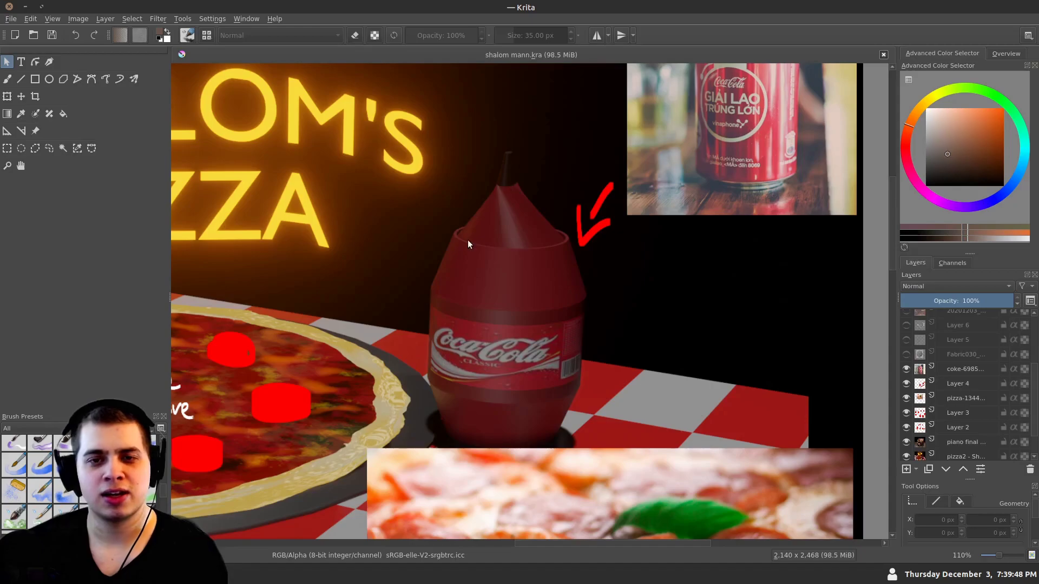
pyautogui.moveTo(294, 136); pyautogui.dragTo(290, 157)
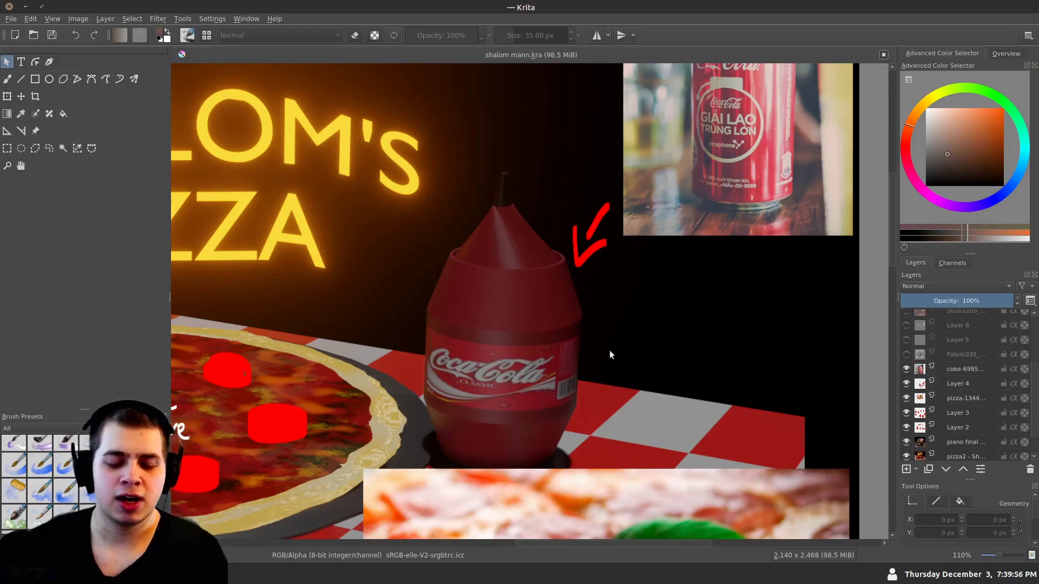
# Compare the surface and reflections of the Coca-Cola can in the reference photo with the rendered bottle
pyautogui.scroll(3, 408, 334)
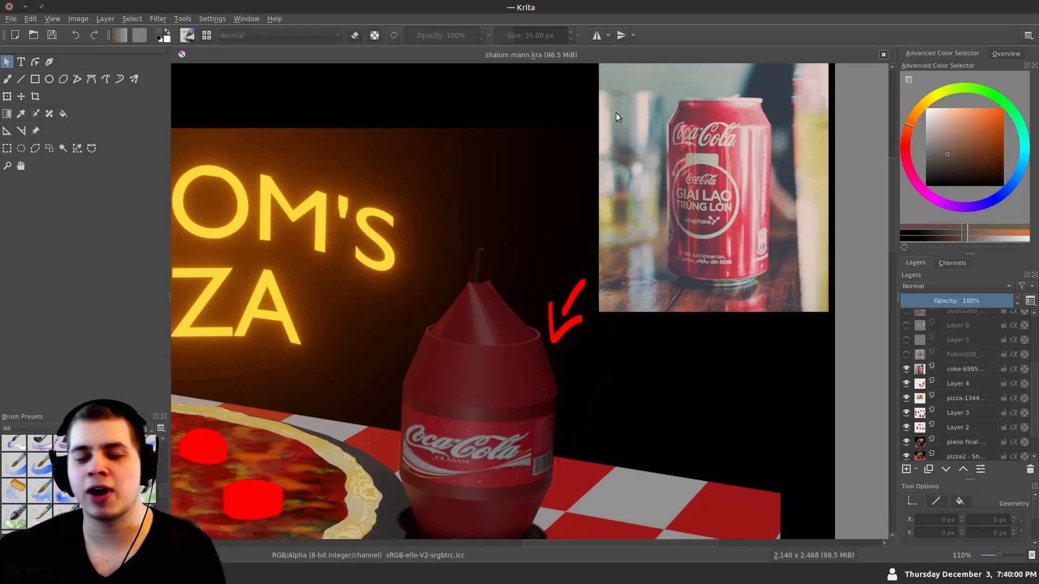
pyautogui.scroll(-1, 465, 297)
pyautogui.scroll(2, 693, 171)
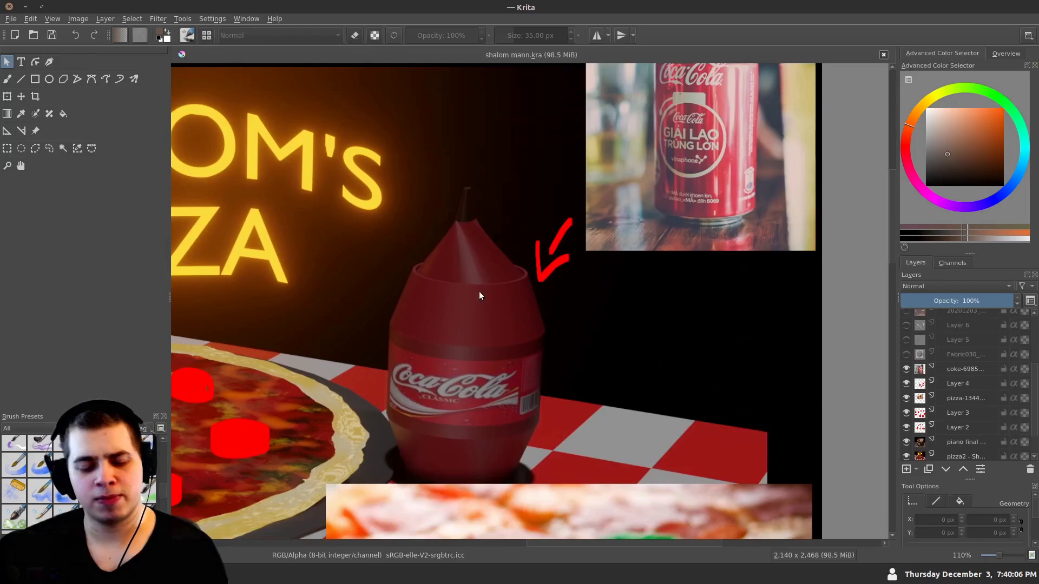
pyautogui.moveTo(479, 291); pyautogui.dragTo(458, 344)
pyautogui.scroll(2, 625, 274)
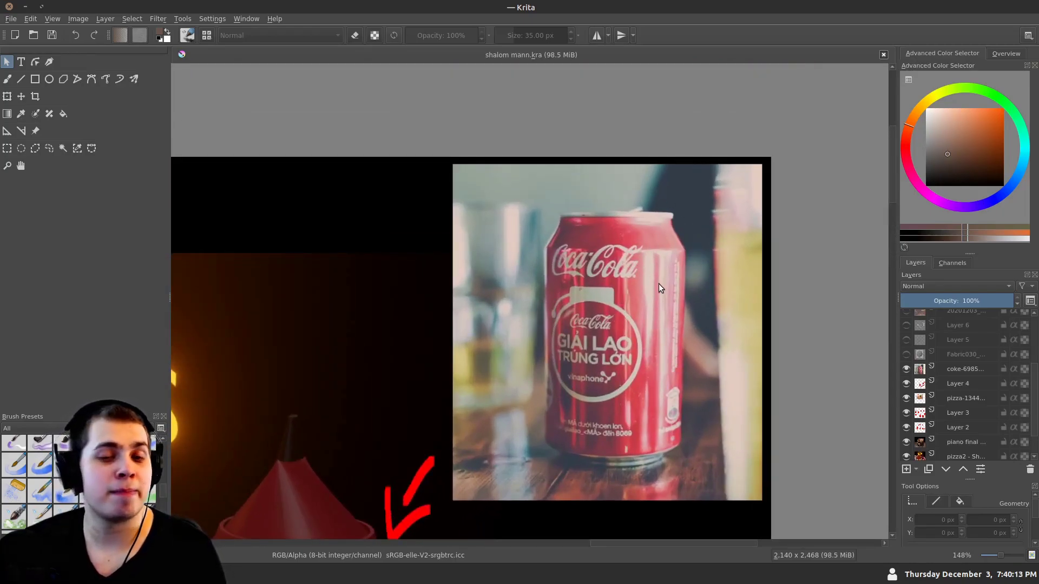
pyautogui.moveTo(481, 446); pyautogui.dragTo(627, 98)
pyautogui.moveTo(450, 229); pyautogui.dragTo(440, 253)
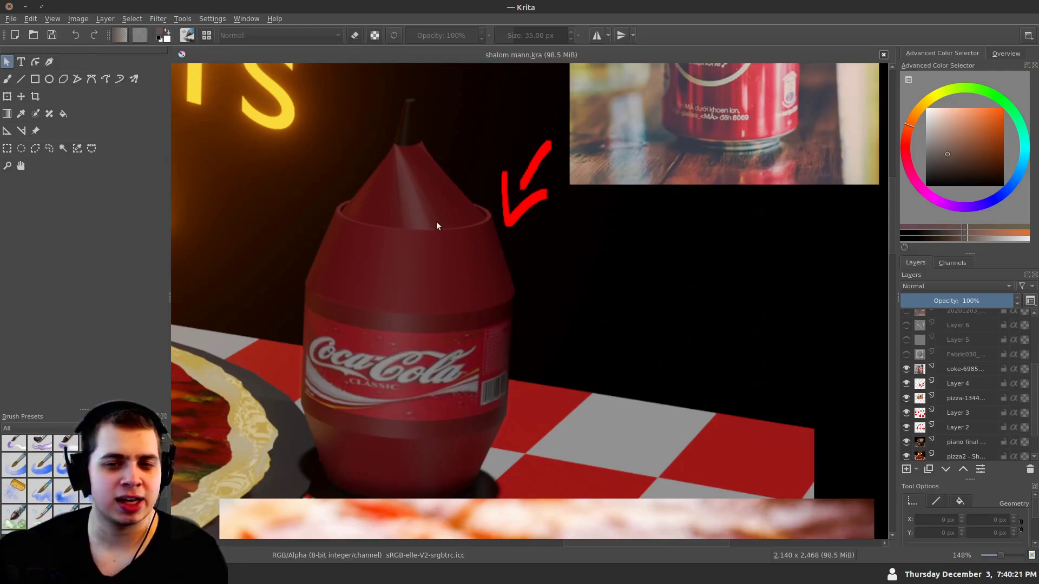
# Examine the rendered bottle's body and label alongside the Coca-Cola can in the reference photo
pyautogui.scroll(-1, 329, 242)
pyautogui.moveTo(302, 297); pyautogui.dragTo(306, 275)
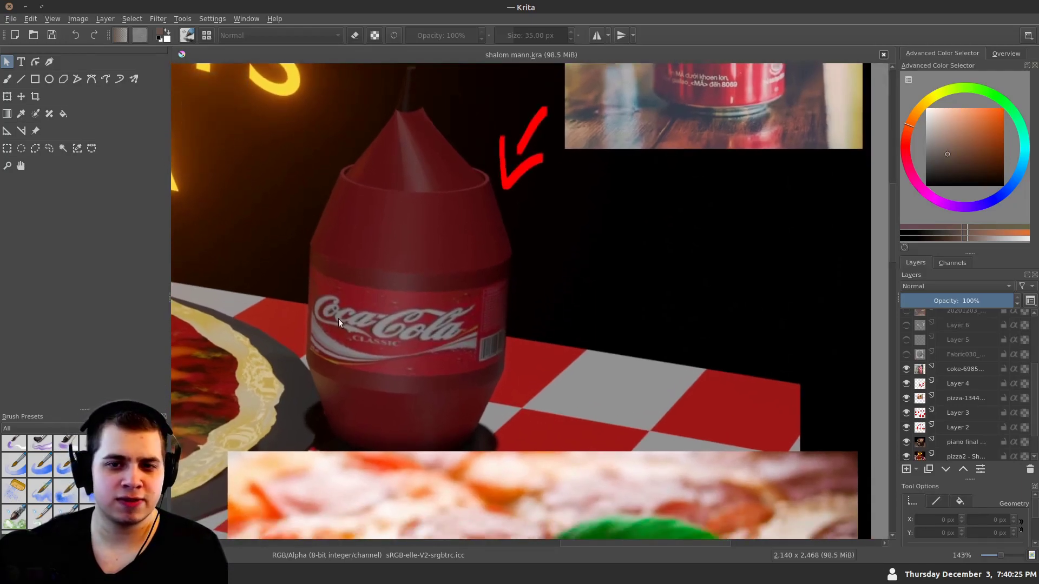
pyautogui.moveTo(548, 286); pyautogui.dragTo(479, 497)
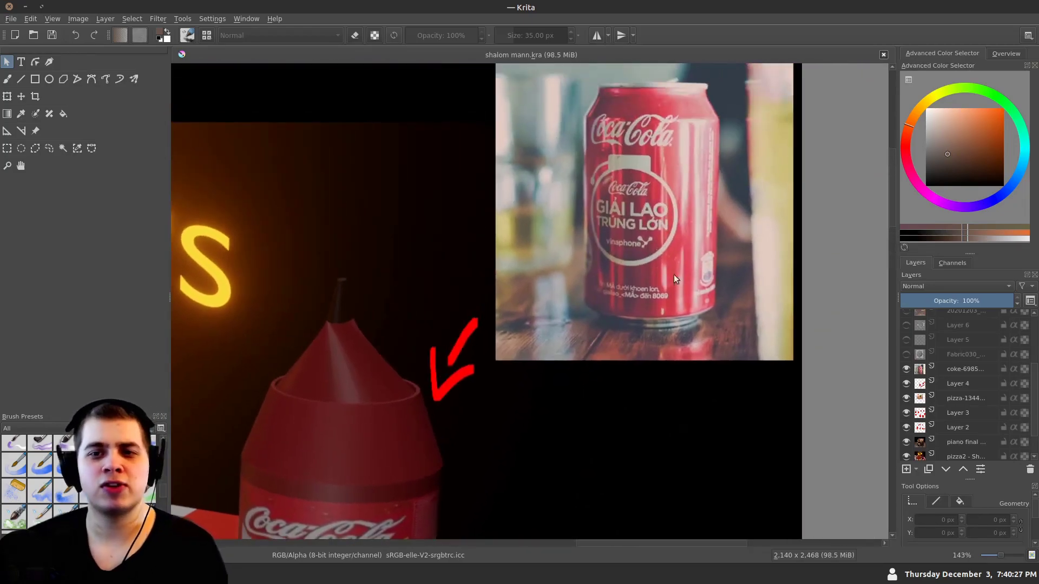
pyautogui.scroll(-5, 464, 273)
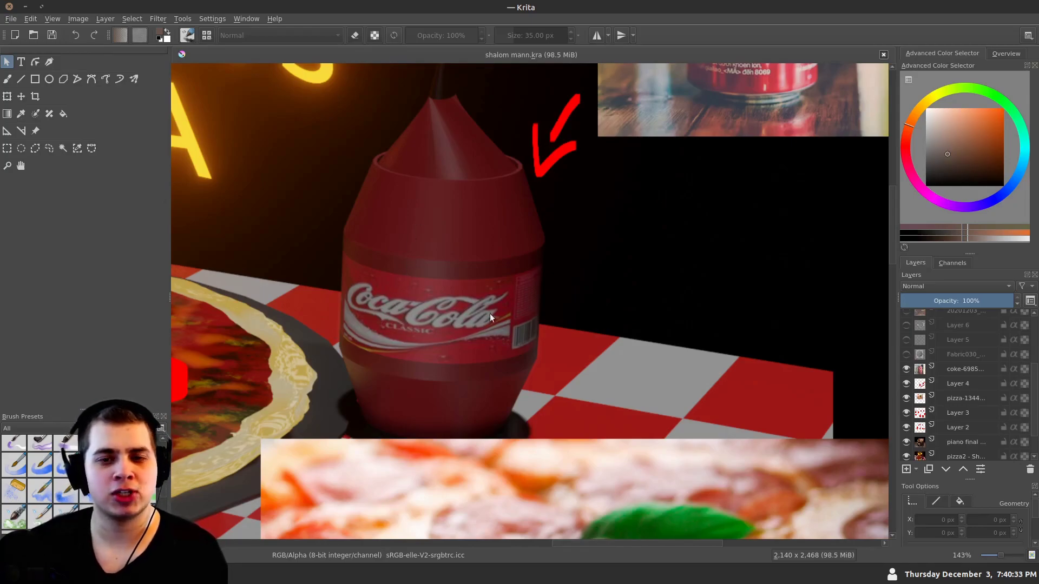
pyautogui.moveTo(304, 300); pyautogui.dragTo(306, 307)
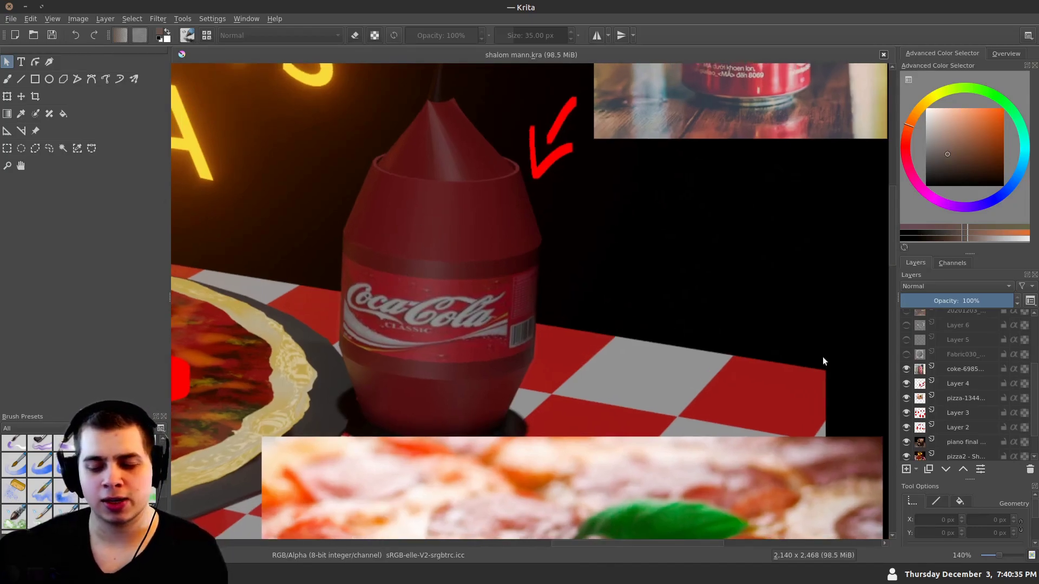
# Show the Fabric030 reference layer over the pizza render and inspect the checkered tablecloth its arrows point to
pyautogui.click(906, 354)
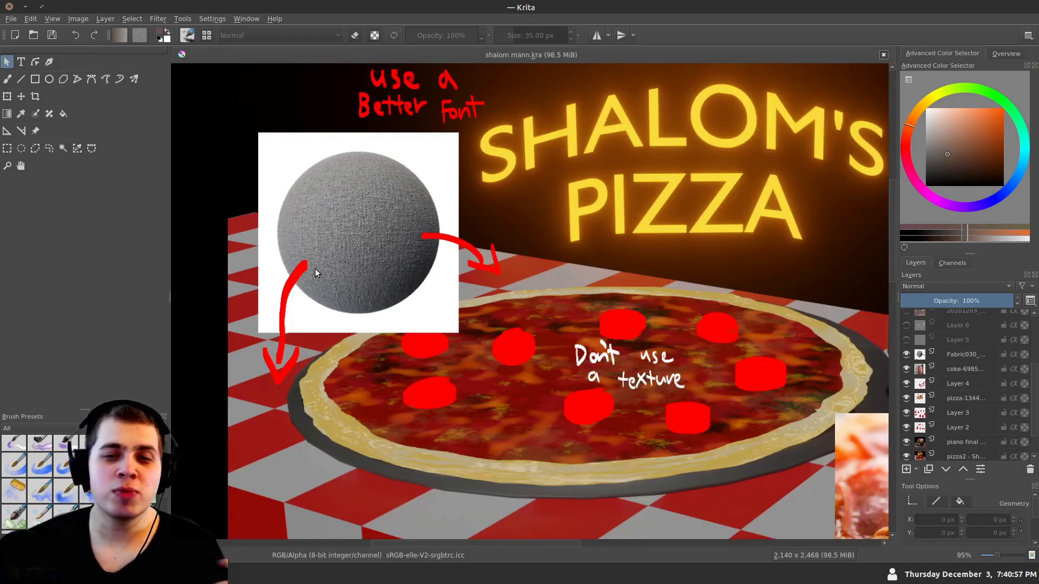
pyautogui.scroll(2, 303, 180)
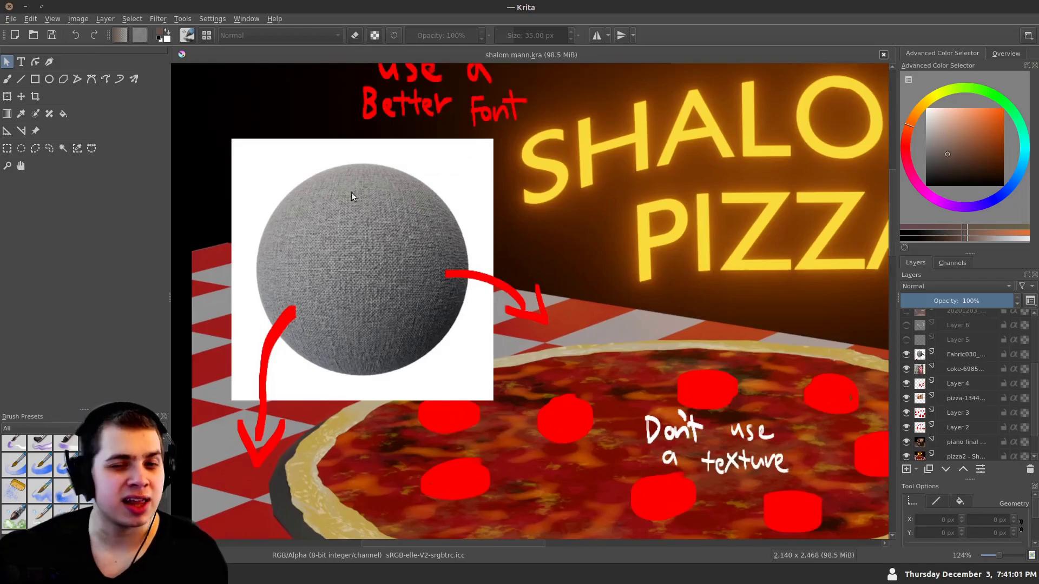
pyautogui.scroll(-2, 352, 192)
pyautogui.scroll(-3, 311, 369)
pyautogui.moveTo(342, 436); pyautogui.dragTo(334, 415)
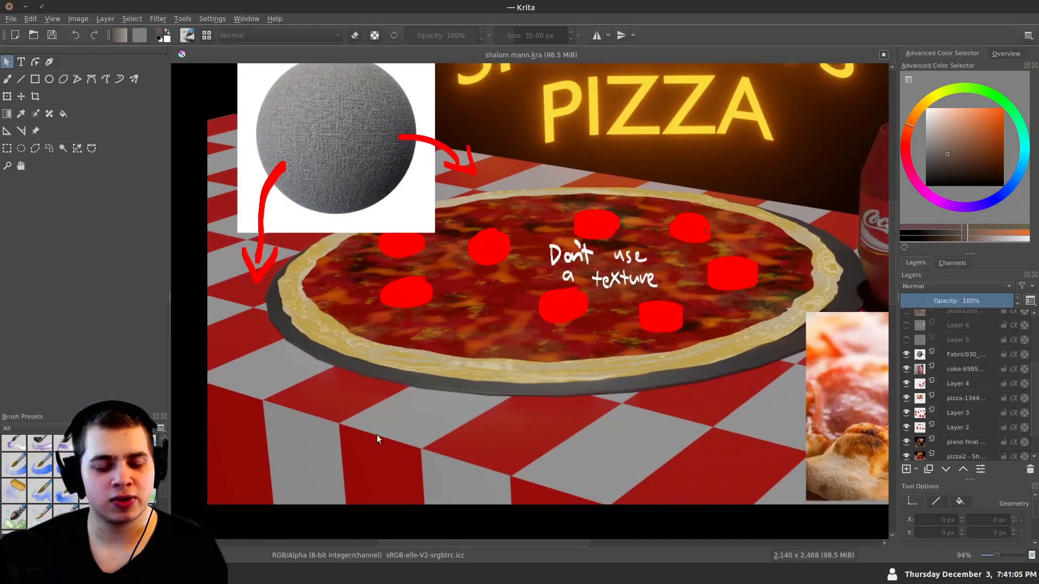
pyautogui.scroll(-2, 368, 437)
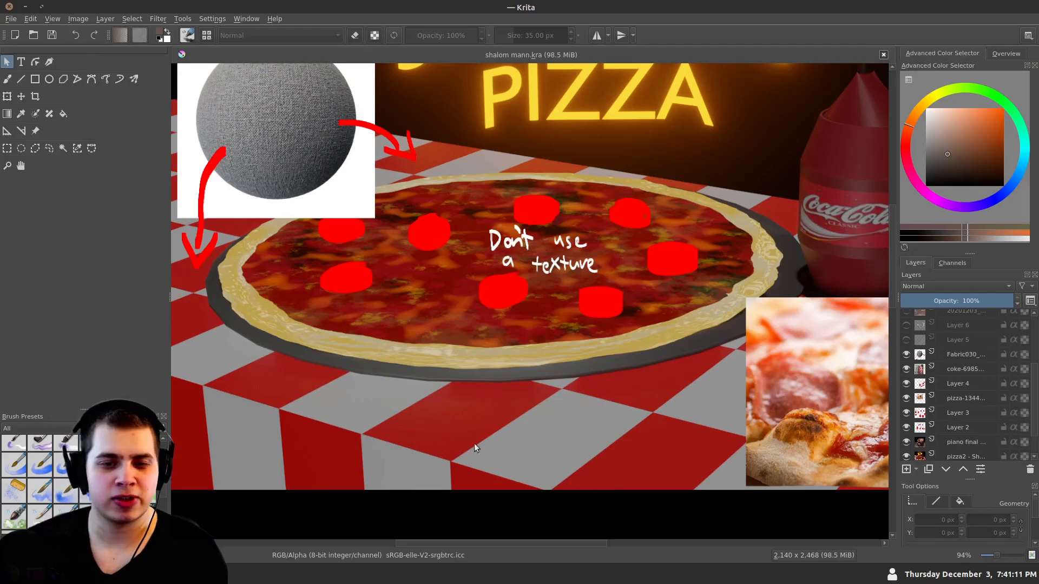
# Compare the weave of the fabric sphere reference with the surface of the rendered tablecloth
pyautogui.scroll(5, 317, 323)
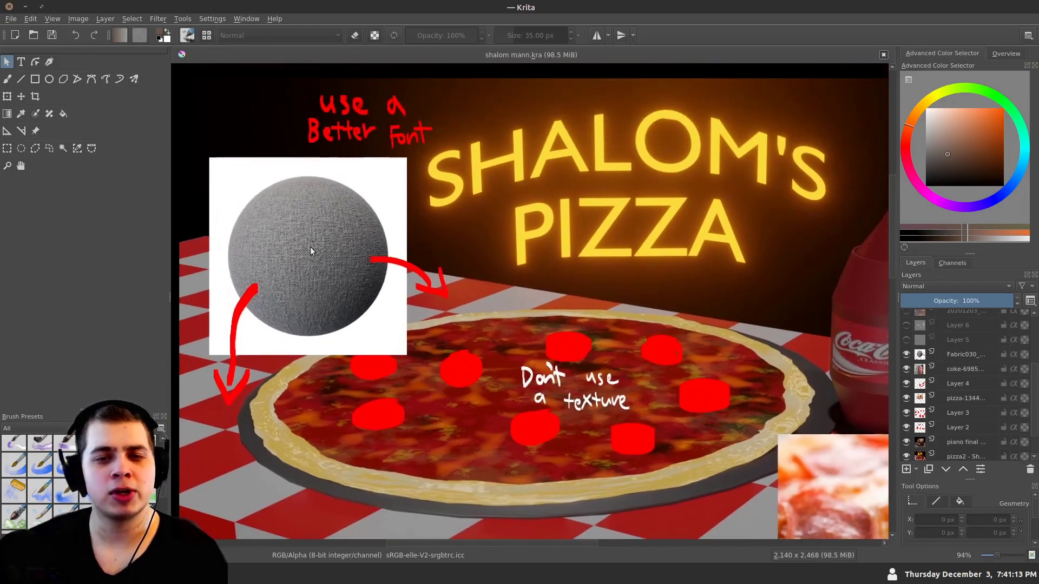
pyautogui.scroll(2, 353, 233)
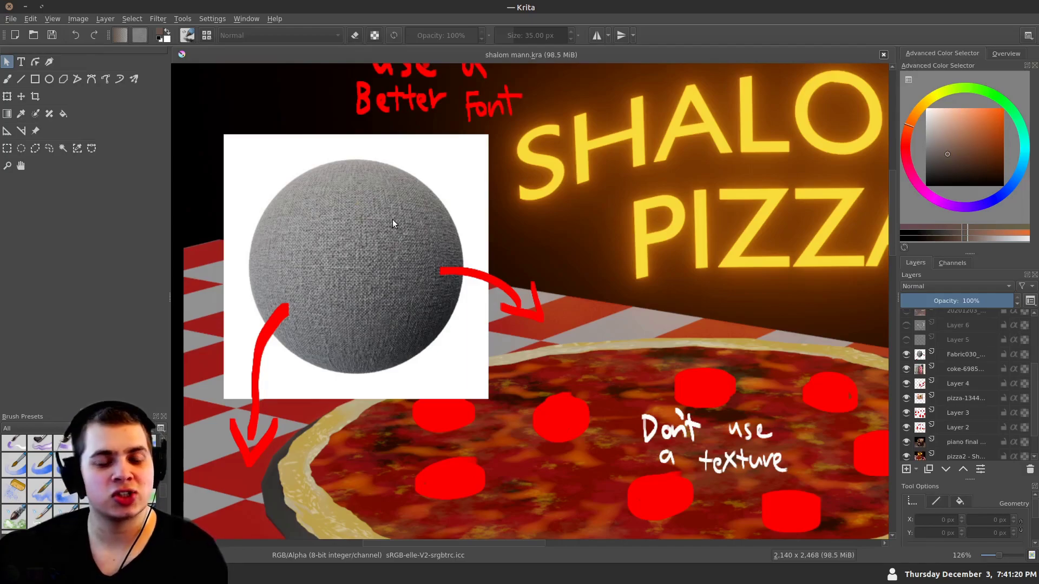
pyautogui.scroll(-2, 336, 206)
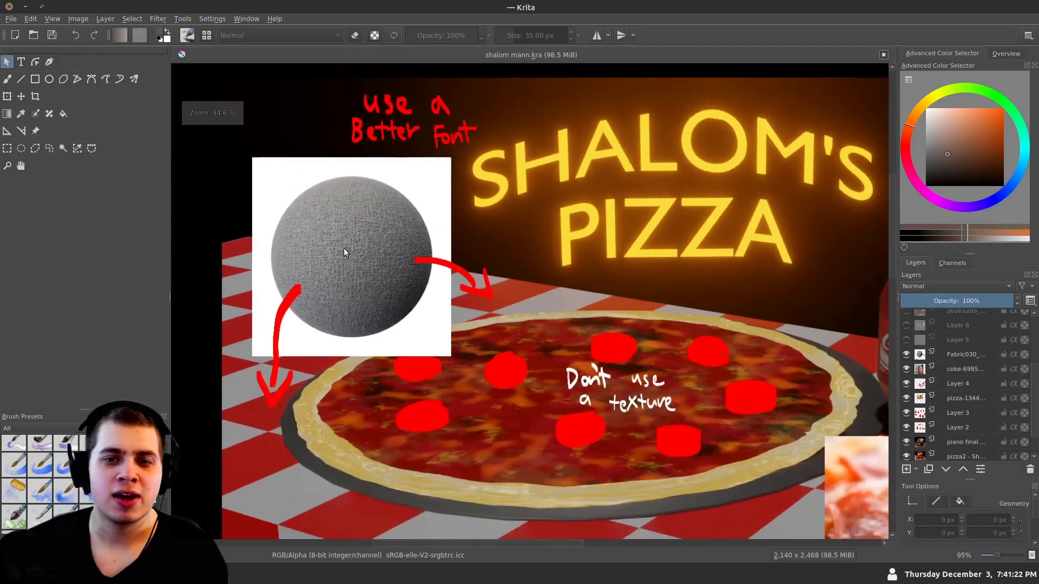
pyautogui.scroll(-2, 349, 247)
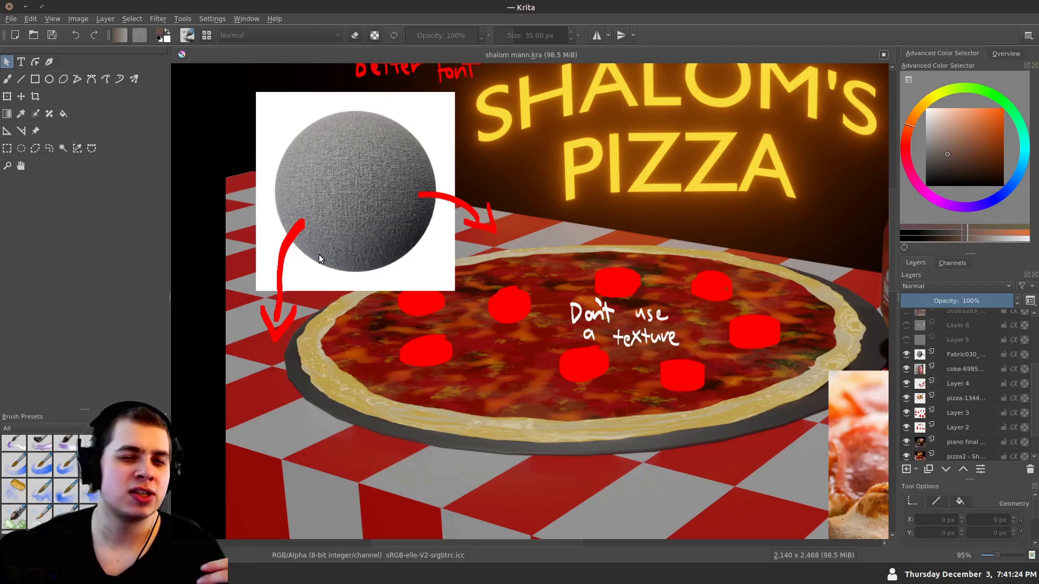
pyautogui.scroll(-2, 303, 165)
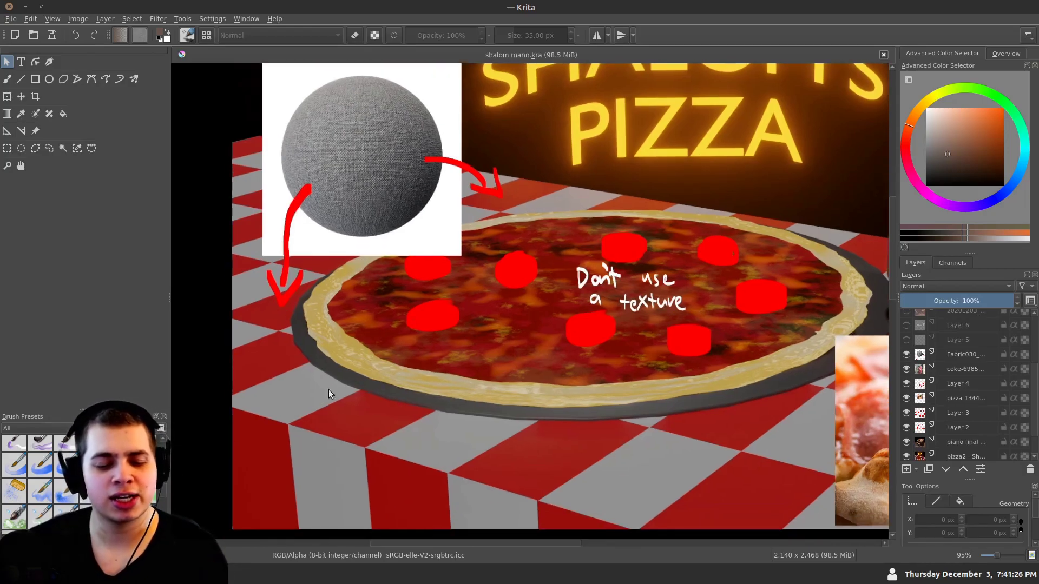
pyautogui.moveTo(328, 186); pyautogui.dragTo(342, 267)
pyautogui.scroll(3, 342, 267)
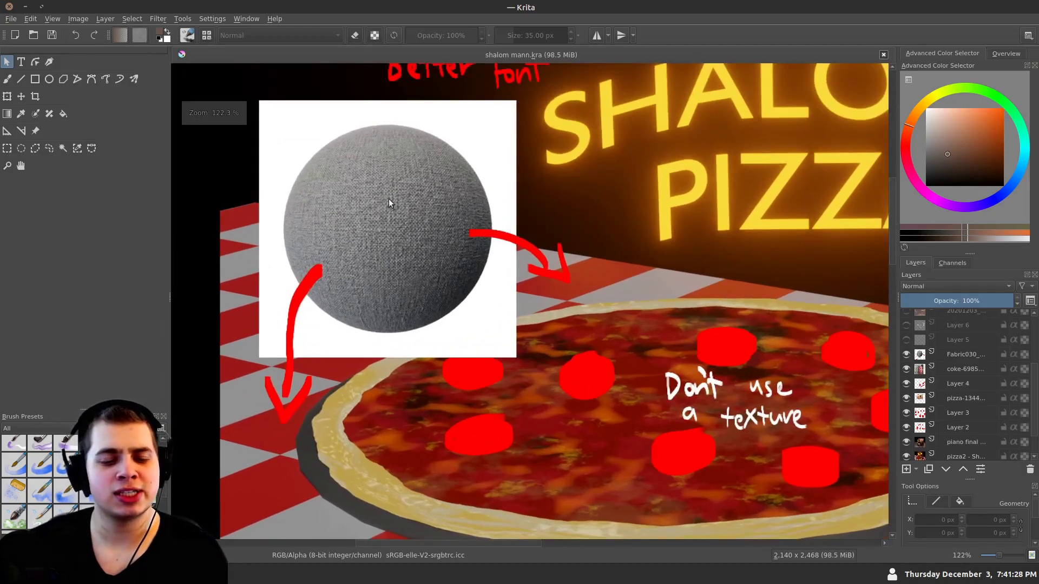
pyautogui.moveTo(405, 220); pyautogui.dragTo(395, 273)
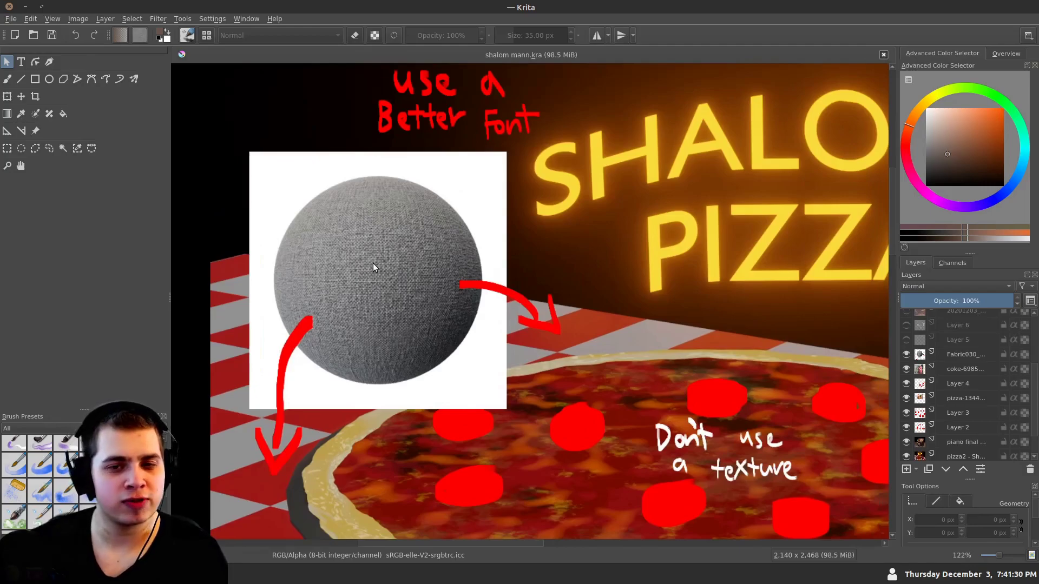
pyautogui.moveTo(309, 299); pyautogui.dragTo(311, 248)
pyautogui.moveTo(296, 365); pyautogui.dragTo(293, 335)
pyautogui.scroll(1, 294, 335)
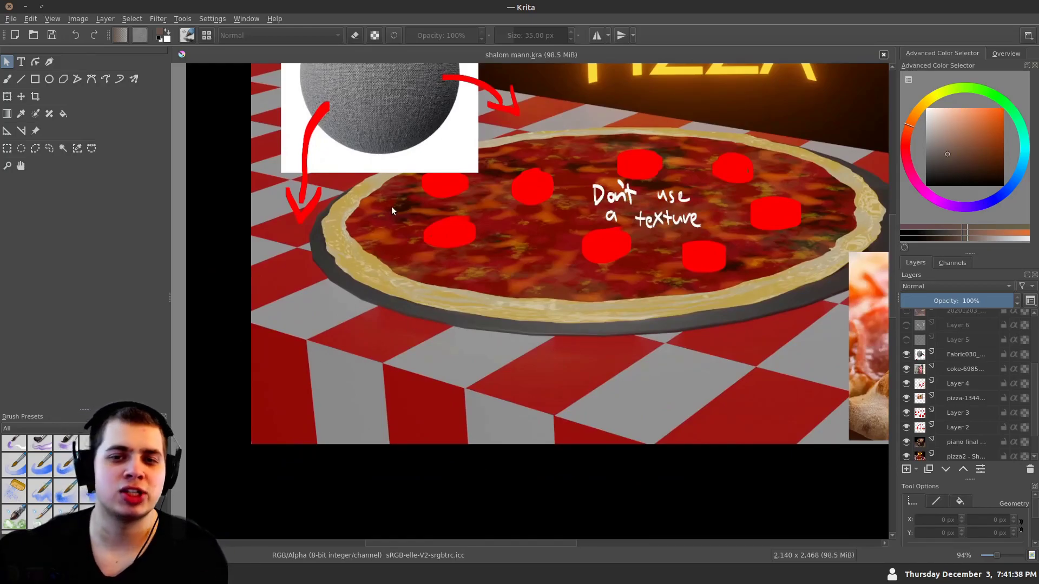
# Review the whole pizza render together with its annotations and reference images
pyautogui.scroll(-4, 390, 206)
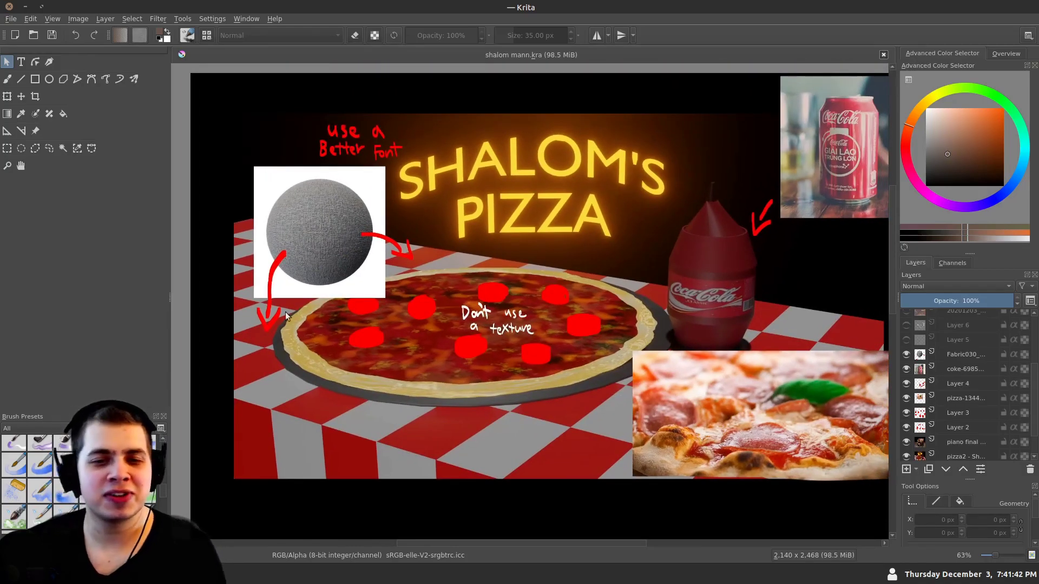
pyautogui.moveTo(291, 319); pyautogui.dragTo(277, 317)
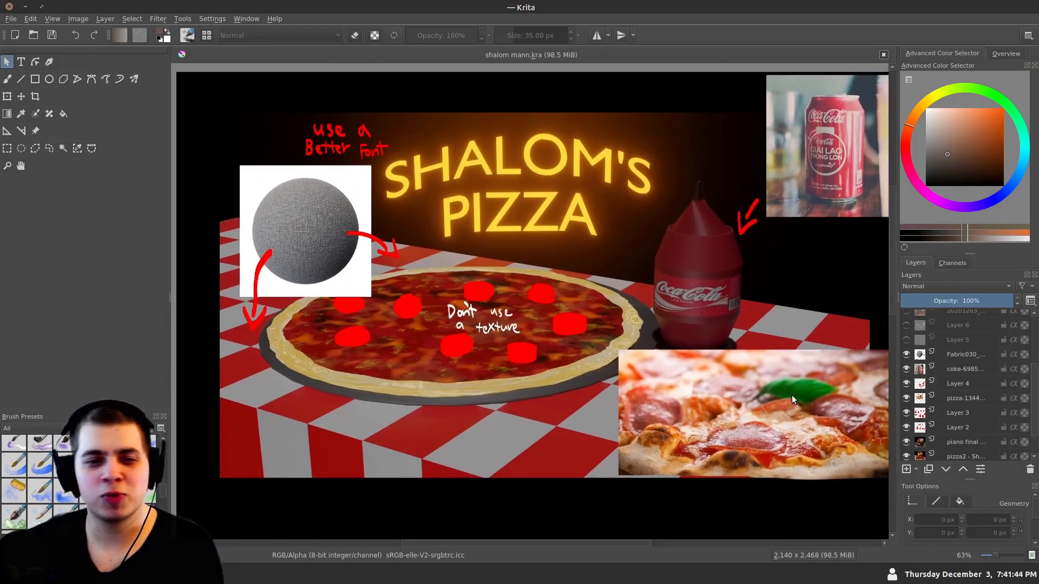
pyautogui.scroll(-1, 356, 370)
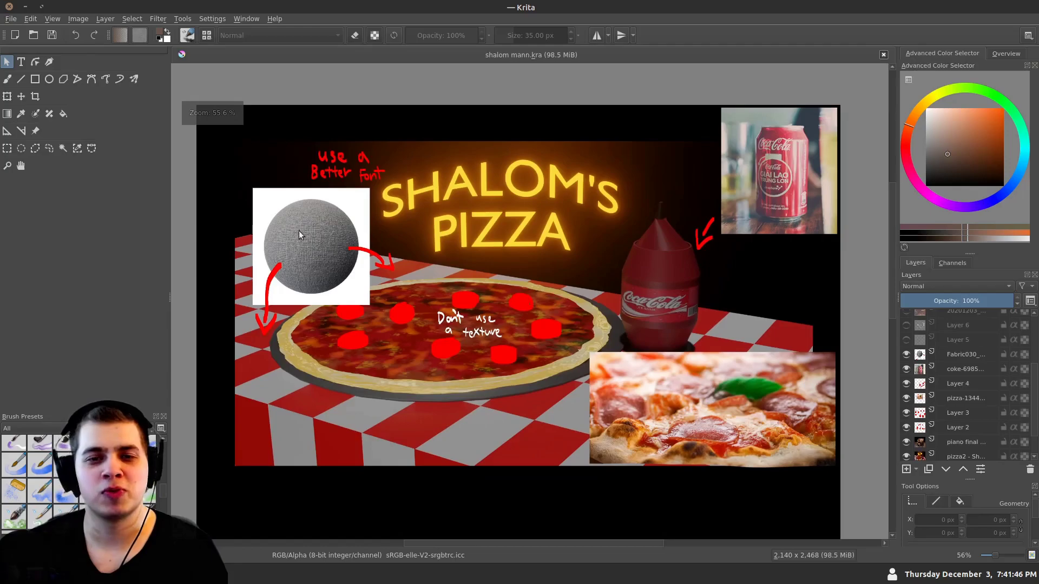
# Examine the rendered piano's body, keys and bench below the pizza scene
pyautogui.scroll(-5, 347, 346)
pyautogui.moveTo(338, 317); pyautogui.dragTo(329, 293)
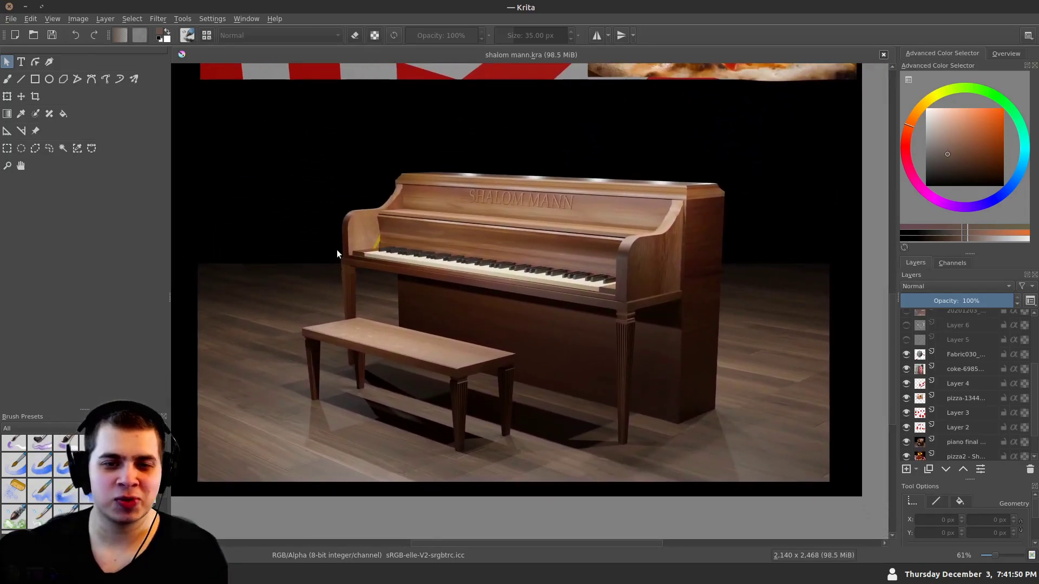
pyautogui.scroll(3, 450, 238)
pyautogui.moveTo(540, 297); pyautogui.dragTo(542, 233)
pyautogui.moveTo(542, 233)
pyautogui.mouseDown()
pyautogui.moveTo(437, 290)
pyautogui.moveTo(547, 222)
pyautogui.mouseUp()
pyautogui.moveTo(529, 340); pyautogui.dragTo(503, 344)
pyautogui.scroll(3, 489, 242)
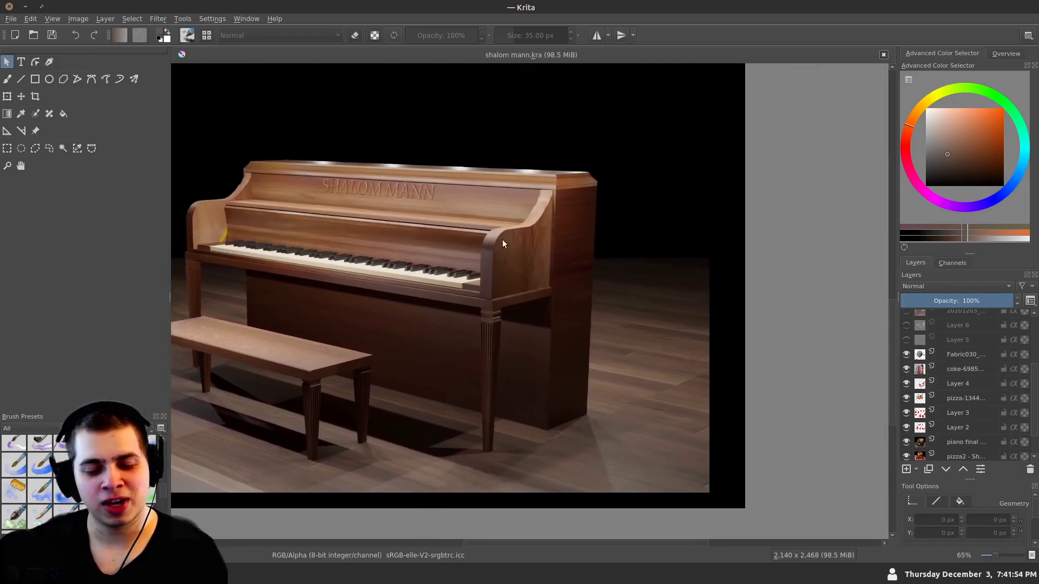
pyautogui.scroll(-3, 455, 330)
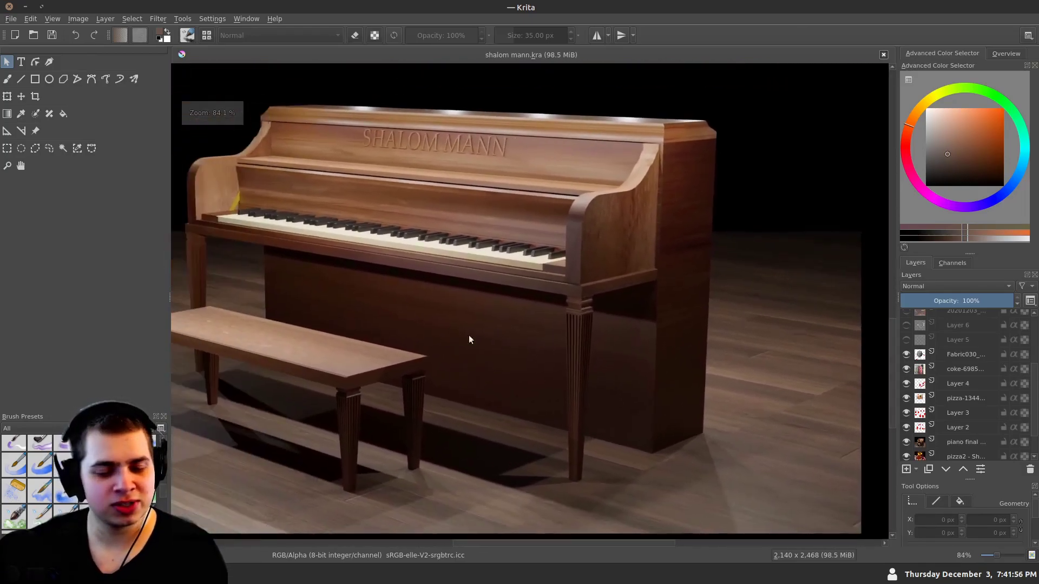
pyautogui.scroll(1, 610, 323)
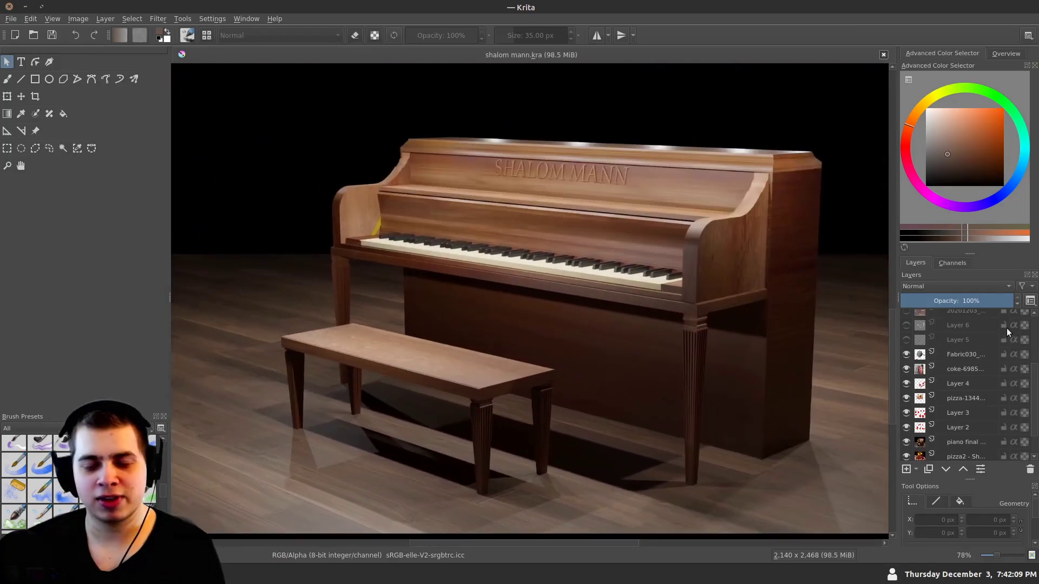
# Show Layer 5 with the Blur annotations over the piano render
pyautogui.scroll(3, 1006, 328)
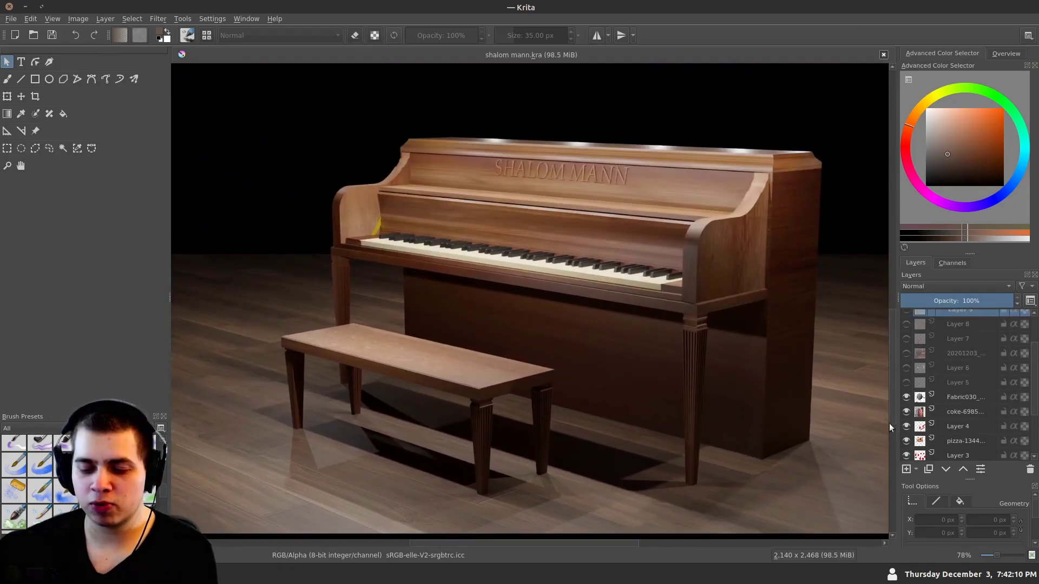
pyautogui.click(906, 384)
pyautogui.scroll(-2, 299, 290)
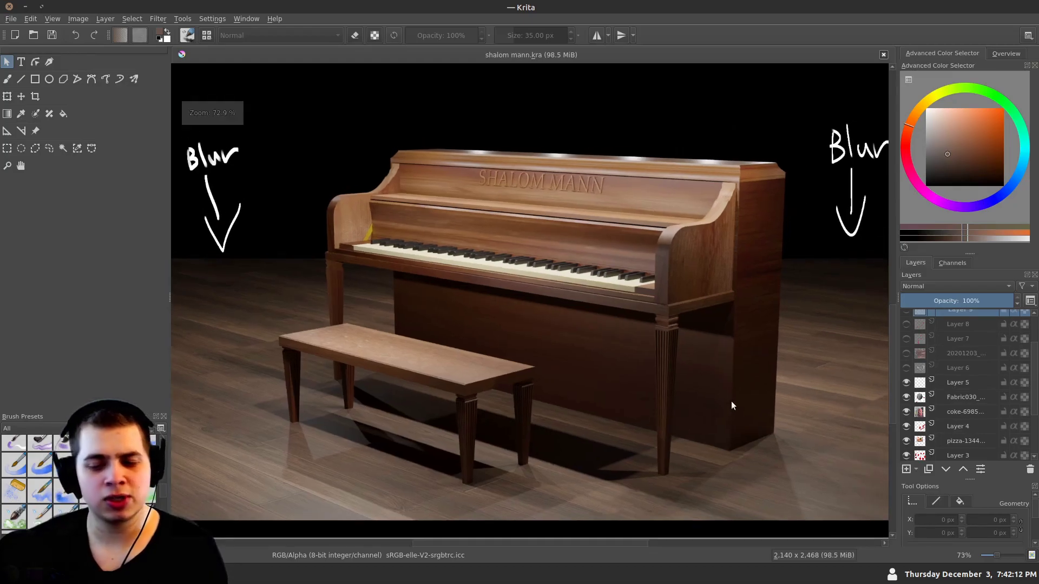
# Examine the wooden floor's back edge against the dark background where the Blur arrow points
pyautogui.scroll(1, 511, 343)
pyautogui.scroll(2, 346, 281)
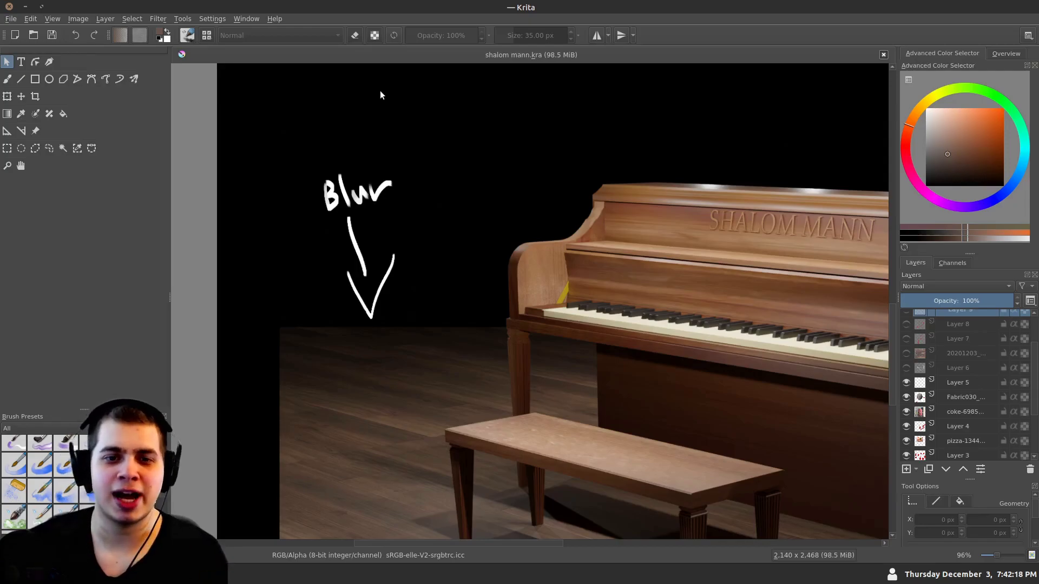
pyautogui.scroll(-4, 415, 219)
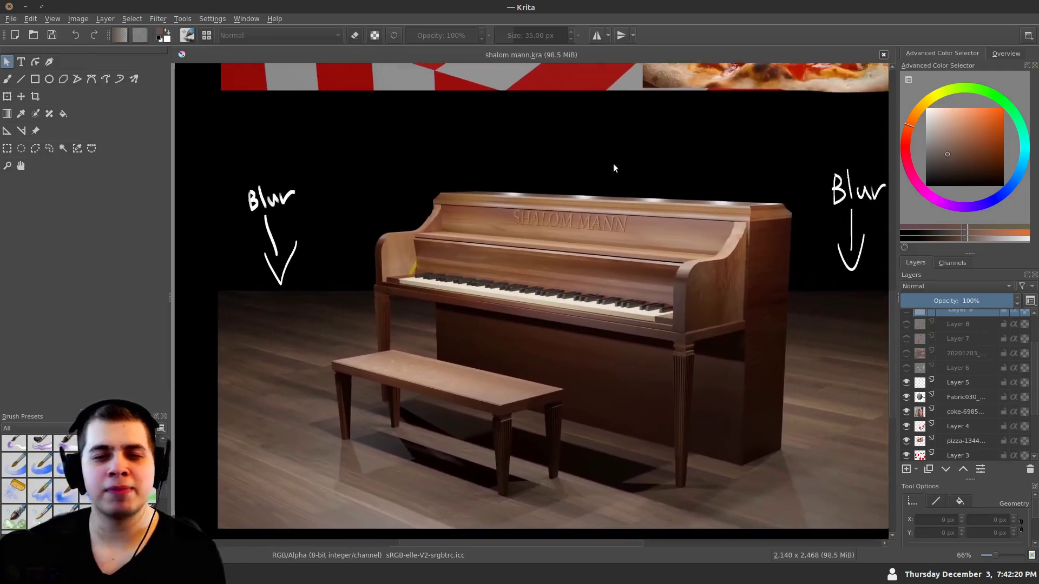
pyautogui.scroll(1, 263, 308)
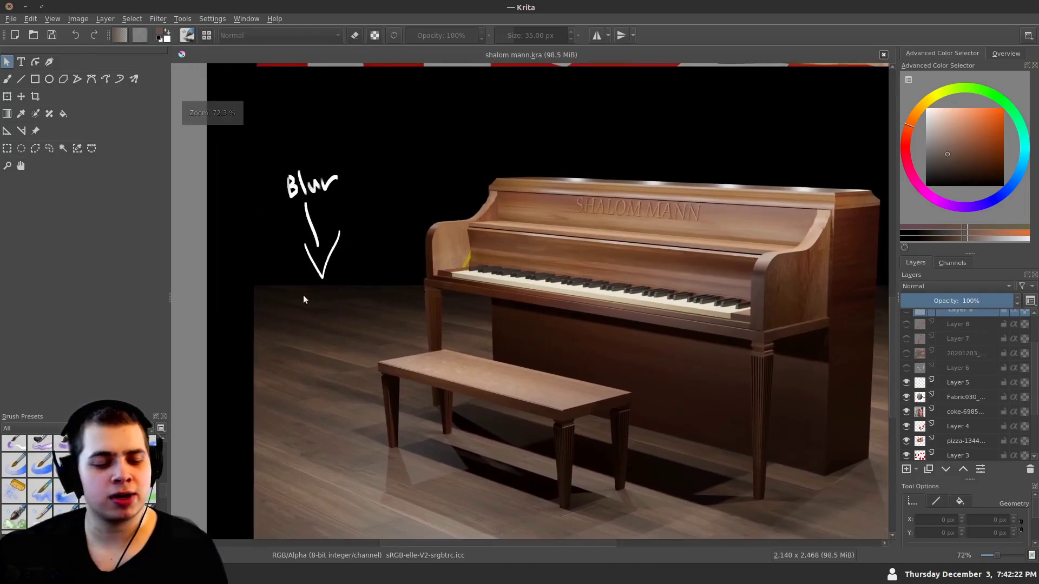
pyautogui.moveTo(357, 511); pyautogui.dragTo(371, 415)
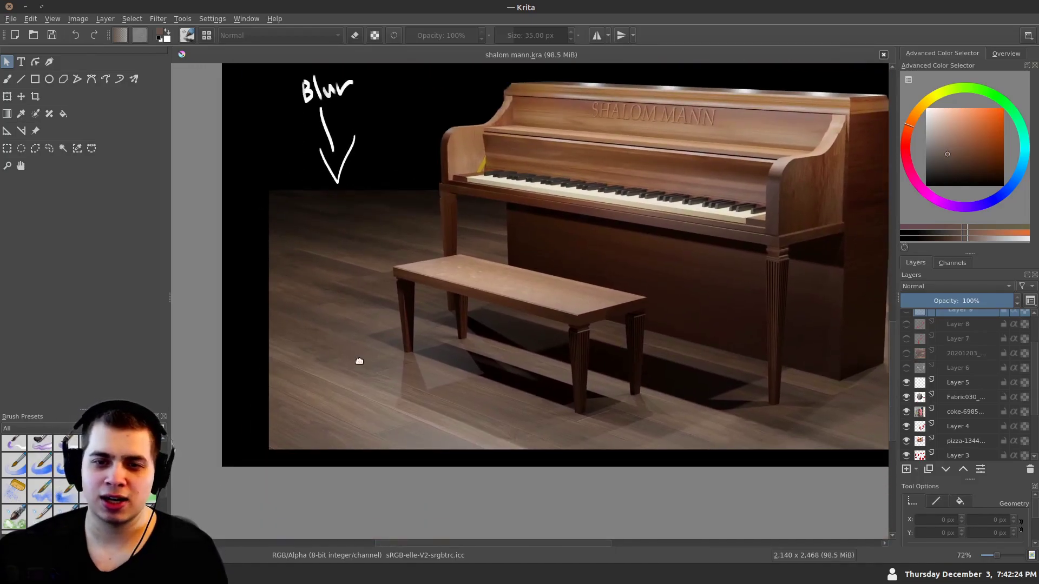
pyautogui.scroll(1, 344, 315)
pyautogui.moveTo(344, 315); pyautogui.dragTo(359, 360)
pyautogui.scroll(4, 333, 262)
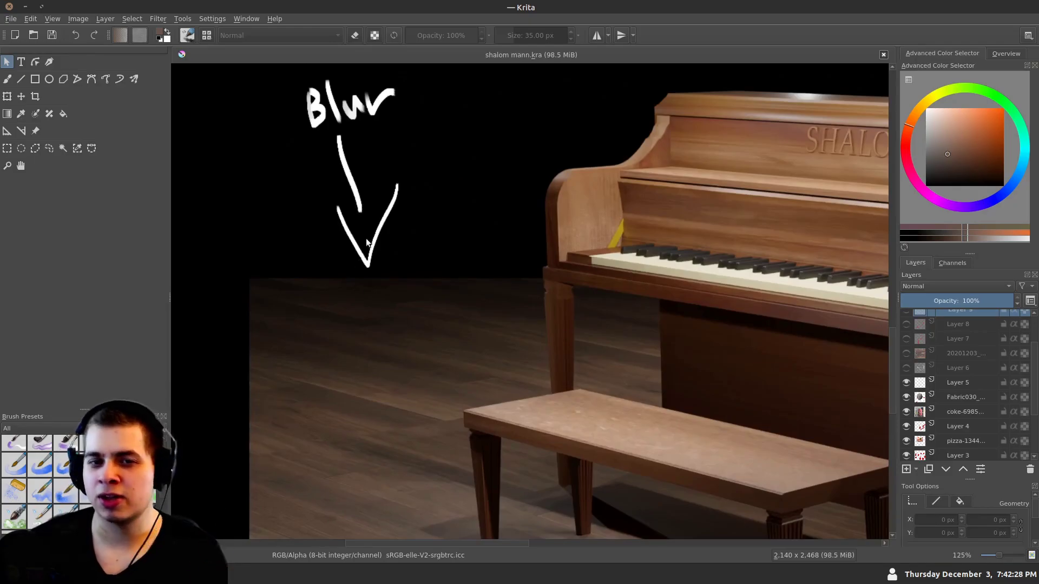
pyautogui.scroll(-3, 363, 233)
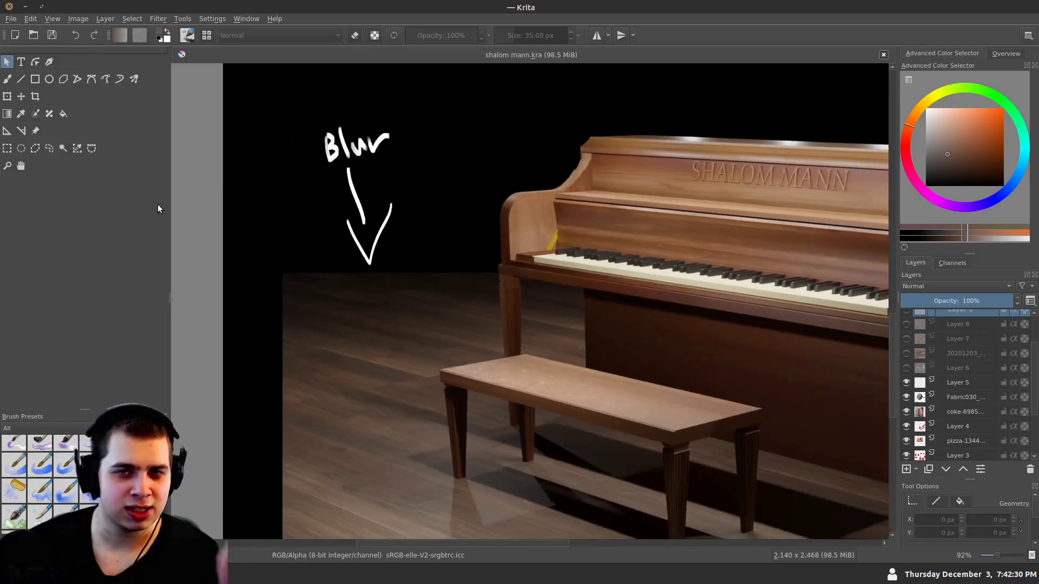
pyautogui.moveTo(363, 305); pyautogui.dragTo(360, 297)
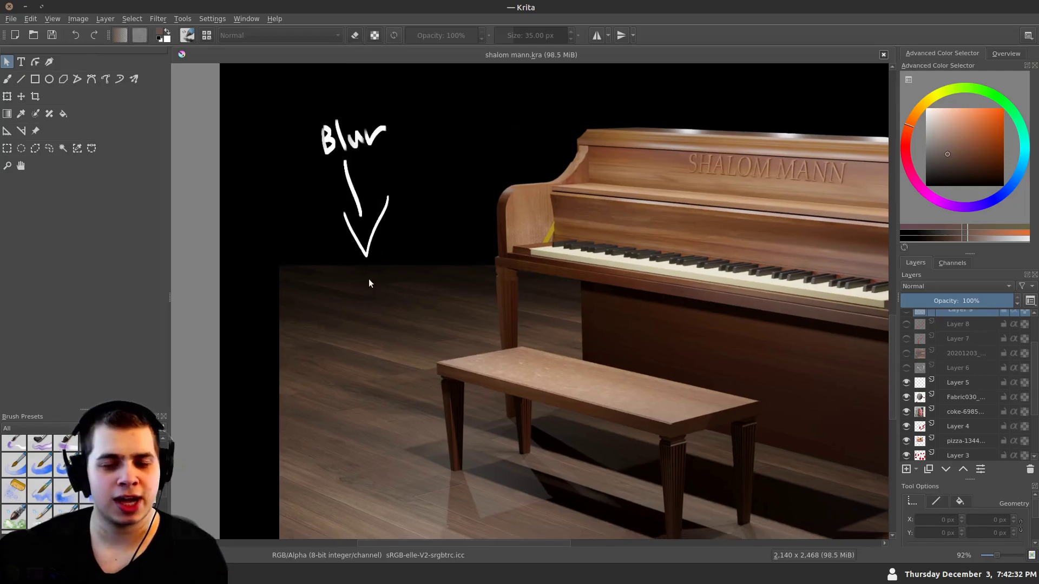
pyautogui.moveTo(461, 222); pyautogui.dragTo(333, 242)
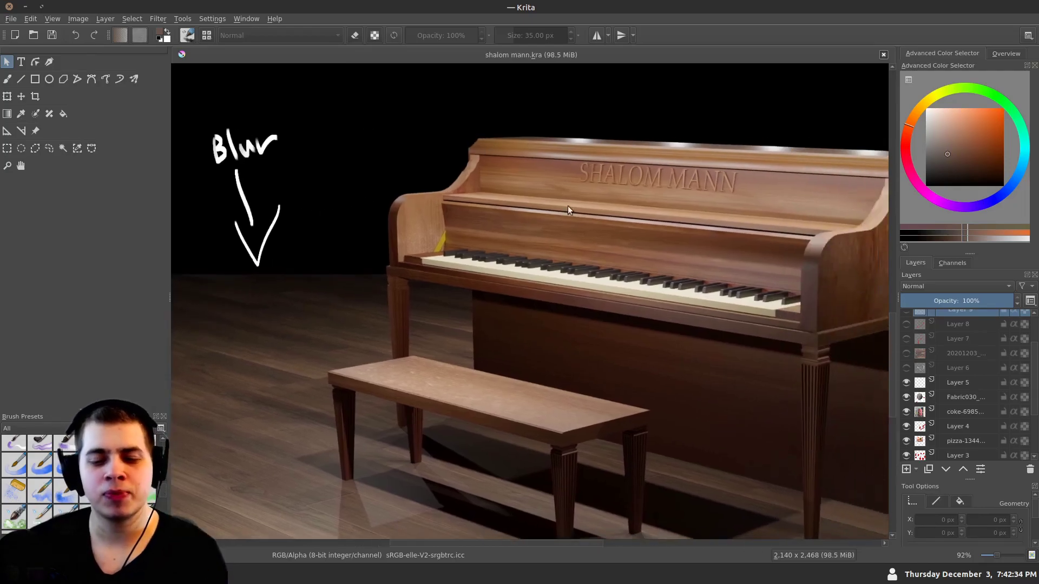
pyautogui.scroll(-1, 593, 271)
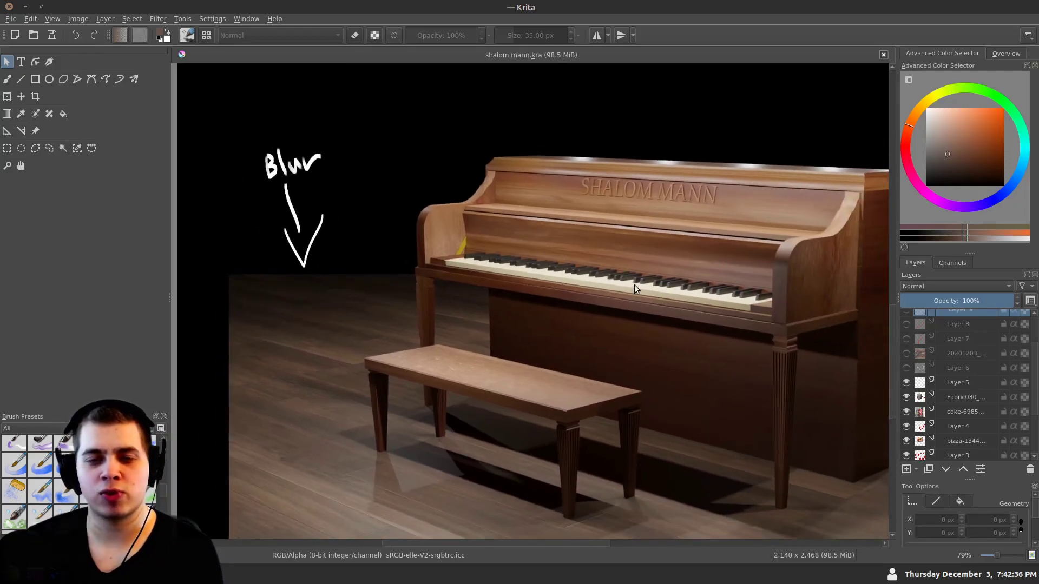
pyautogui.moveTo(399, 292); pyautogui.dragTo(380, 280)
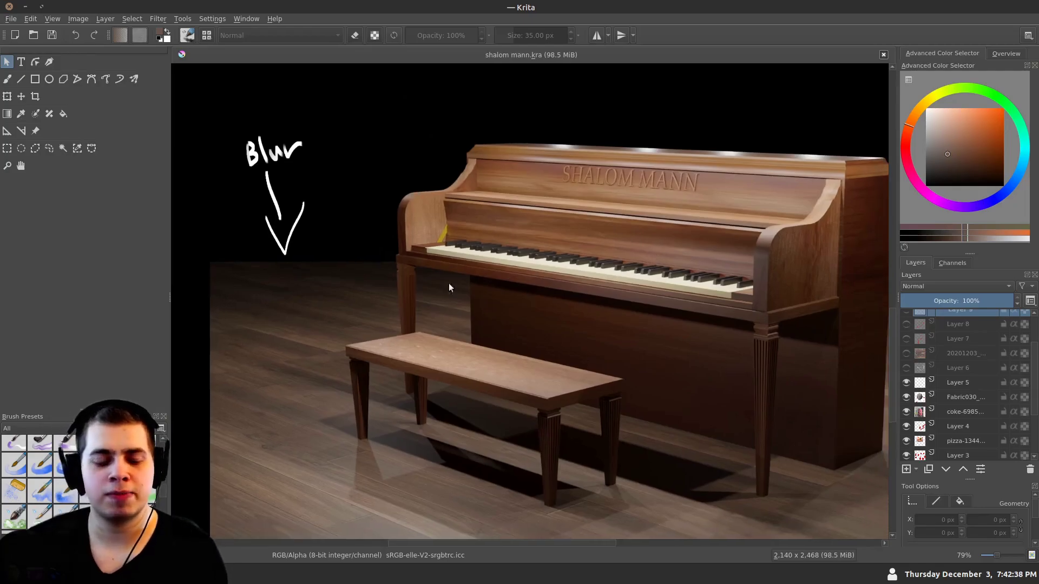
# Compare the floor's back edge on both sides of the rendered piano at the two Blur arrows
pyautogui.scroll(1, 304, 258)
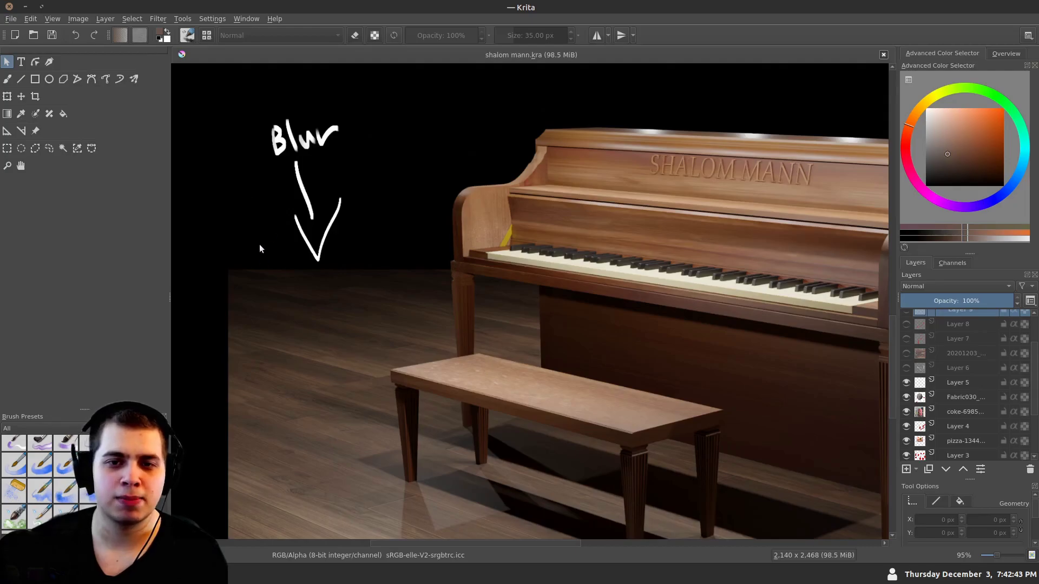
pyautogui.scroll(-3, 277, 273)
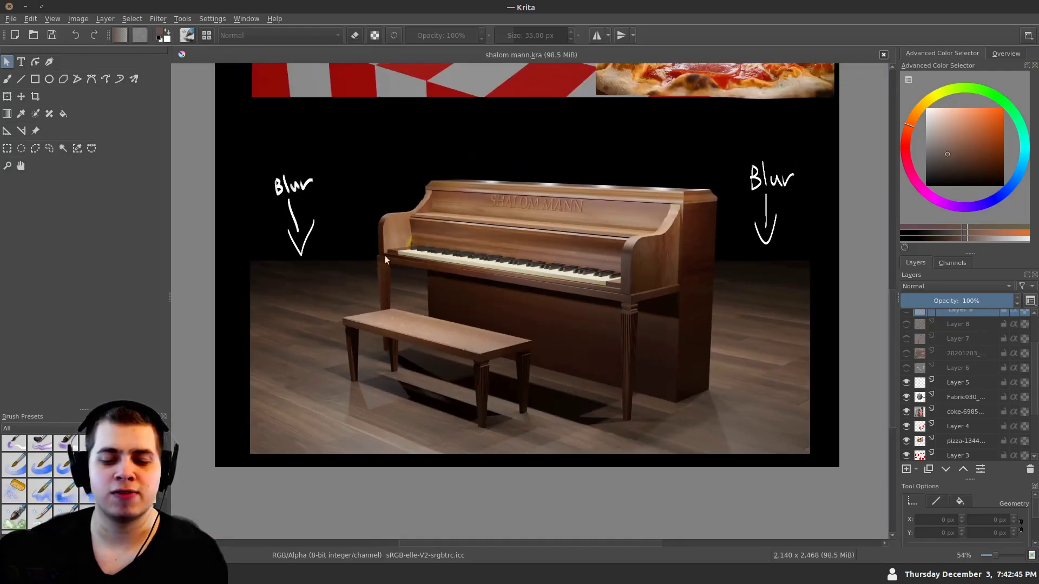
pyautogui.scroll(1, 286, 255)
pyautogui.scroll(1, 448, 267)
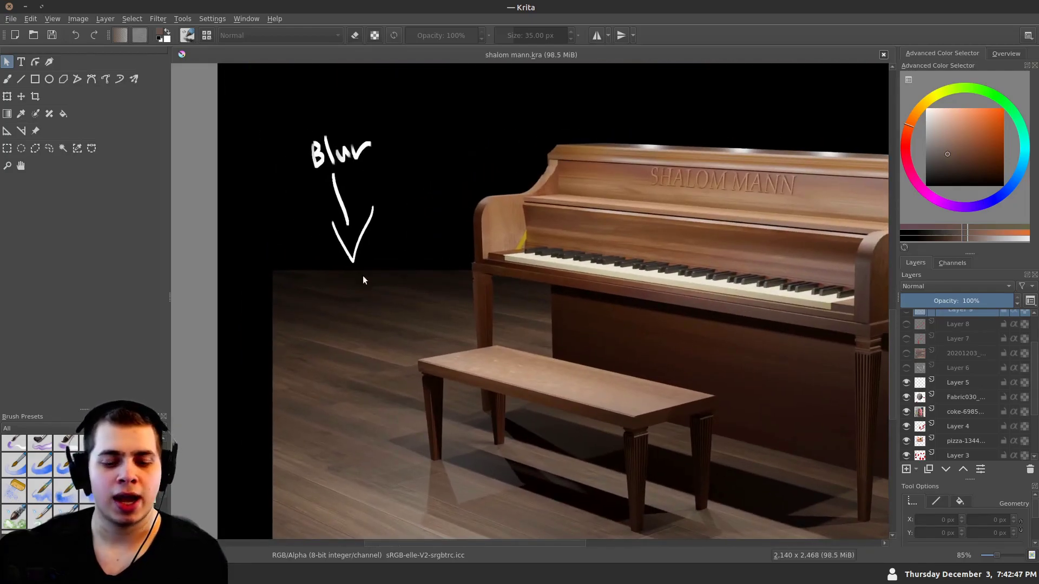
pyautogui.scroll(-2, 341, 254)
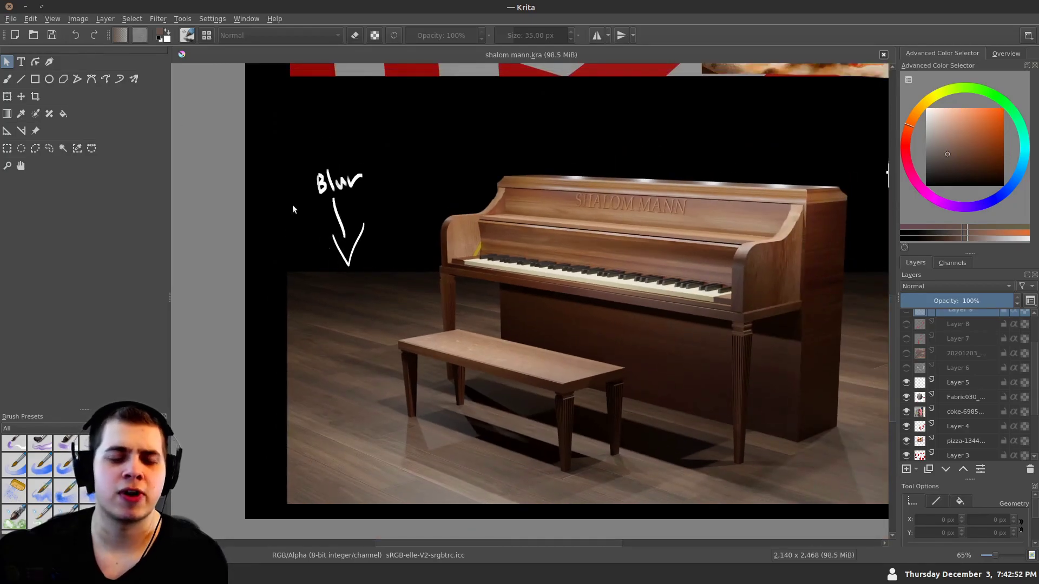
pyautogui.scroll(-1, 257, 183)
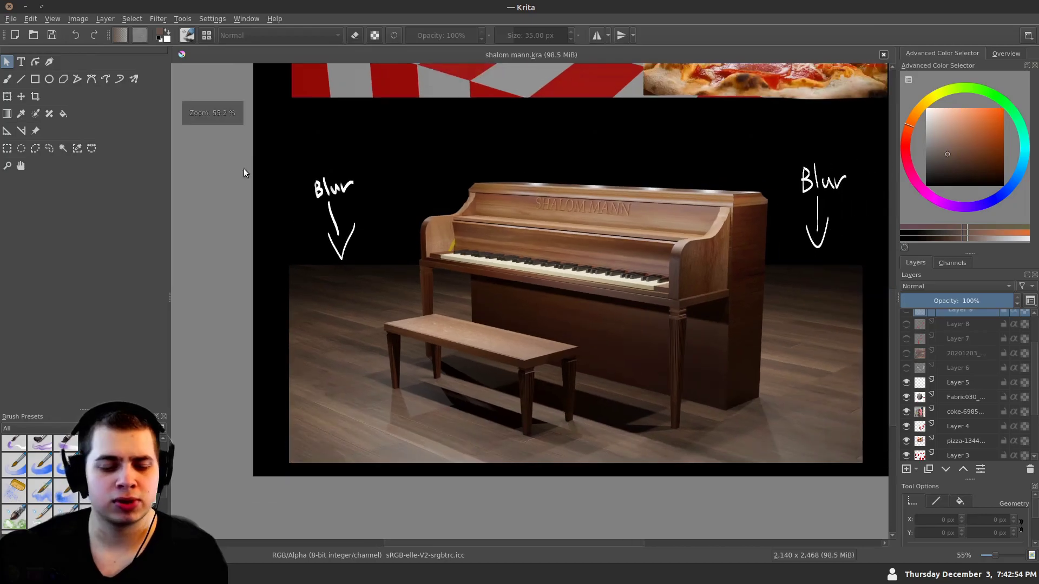
# Show Layer 6 with the Seat Higher annotation and examine the rendered piano bench beside it
pyautogui.moveTo(438, 213); pyautogui.dragTo(389, 215)
pyautogui.click(906, 368)
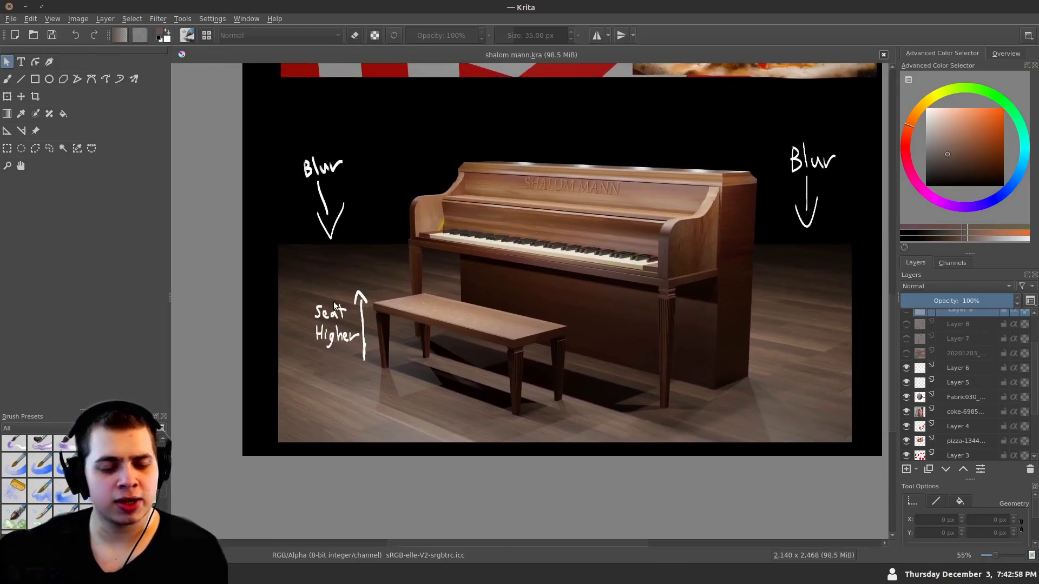
pyautogui.scroll(2, 335, 299)
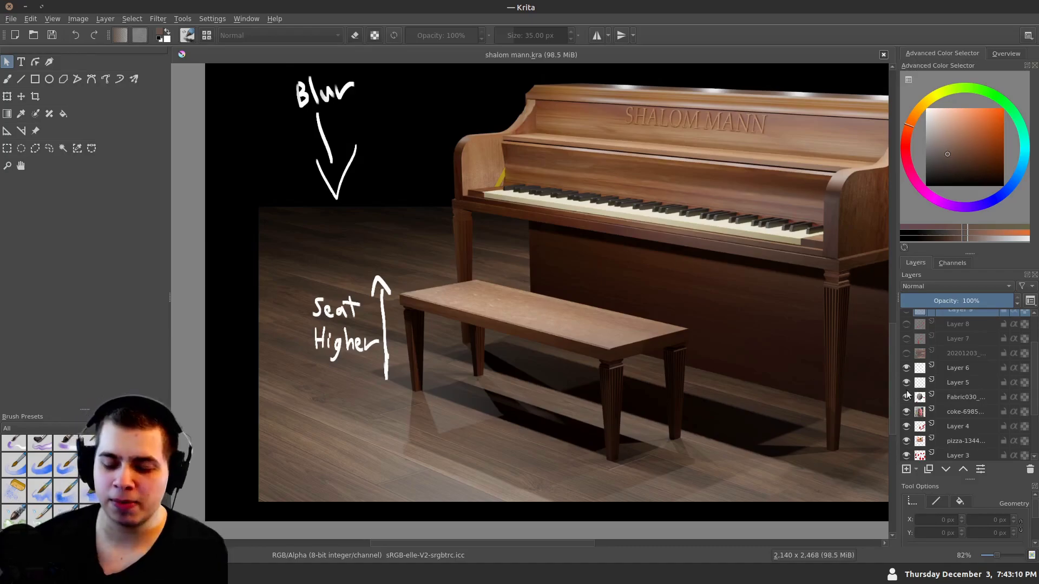
# Show the 20201203 reference photo layer and examine the red height marks between its piano and bench
pyautogui.click(906, 353)
pyautogui.moveTo(540, 325); pyautogui.dragTo(413, 299)
pyautogui.moveTo(523, 290); pyautogui.dragTo(382, 285)
pyautogui.scroll(-2, 467, 227)
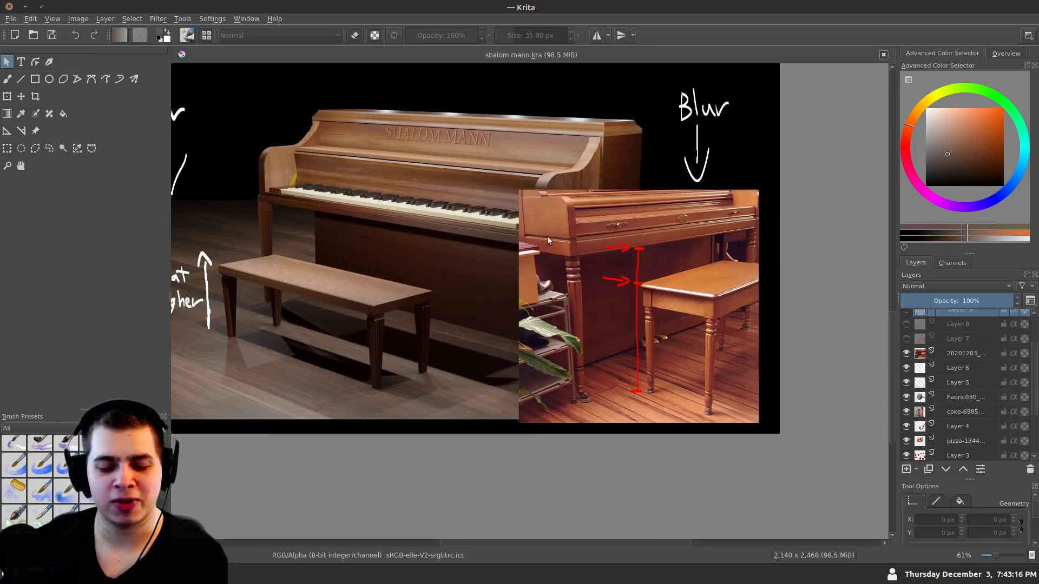
pyautogui.scroll(3, 541, 236)
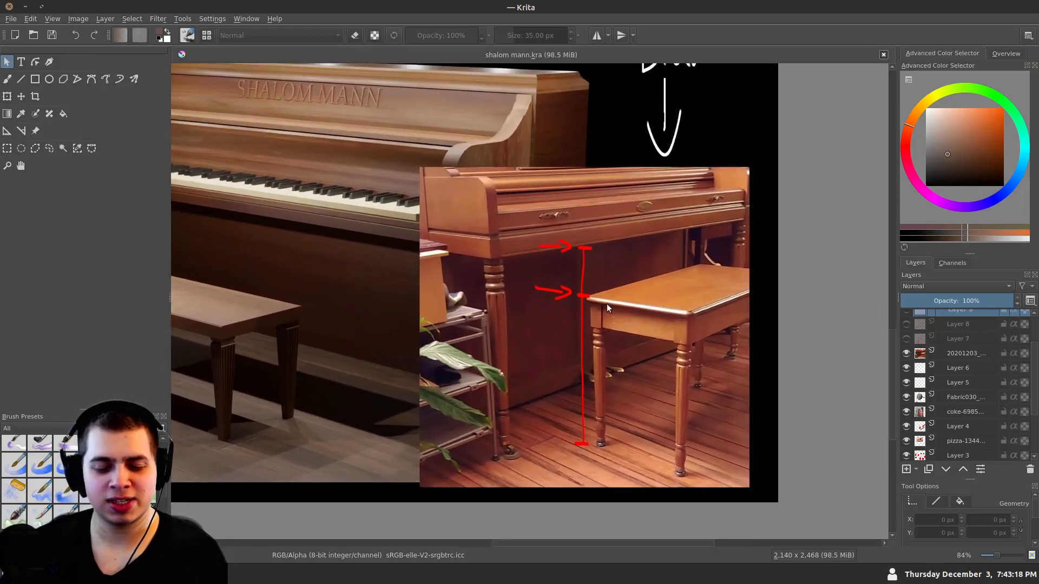
pyautogui.scroll(2, 593, 297)
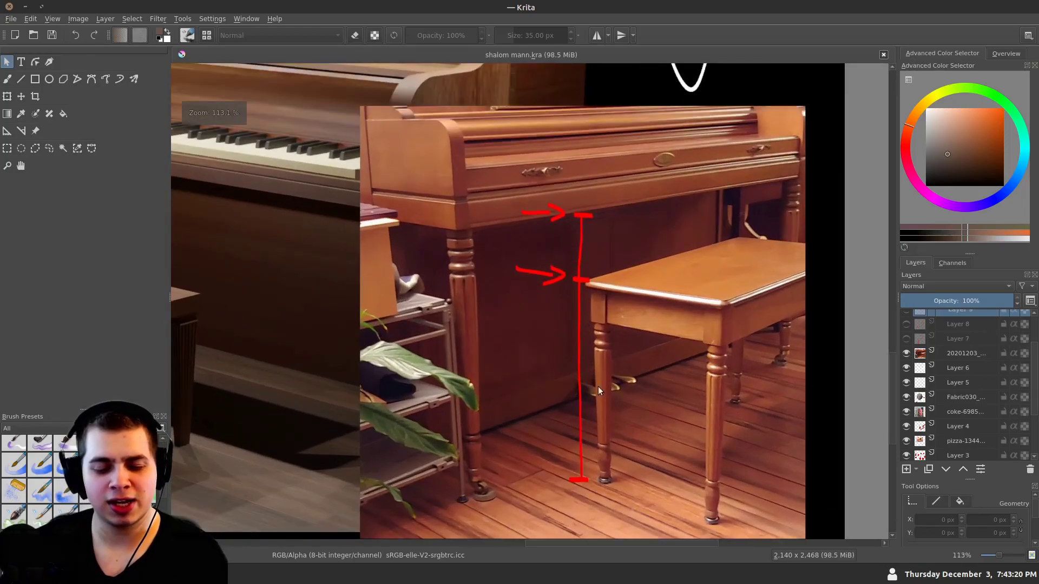
pyautogui.scroll(1, 582, 287)
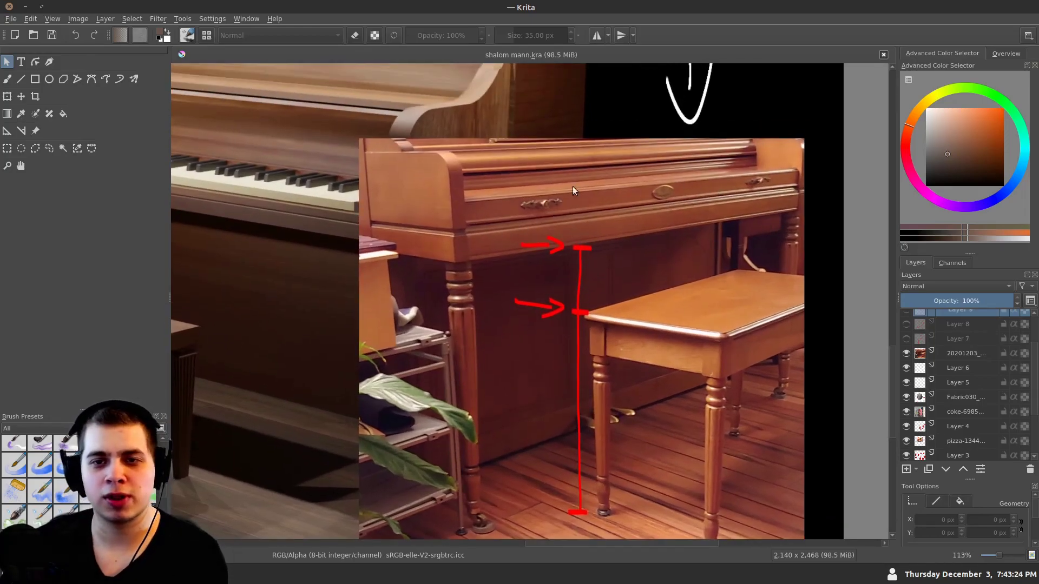
# Compare the rendered bench's height with the reference photo and show Layer 7 with the red height marks on the render
pyautogui.scroll(-1, 394, 307)
pyautogui.moveTo(314, 319); pyautogui.dragTo(601, 335)
pyautogui.moveTo(370, 265); pyautogui.dragTo(504, 249)
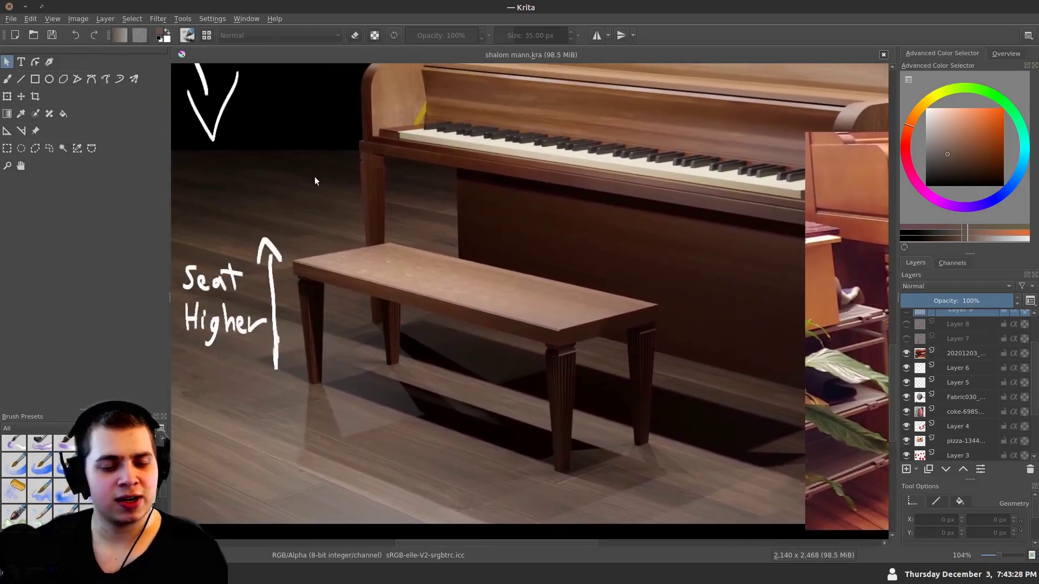
pyautogui.hscroll(2, 362, 217)
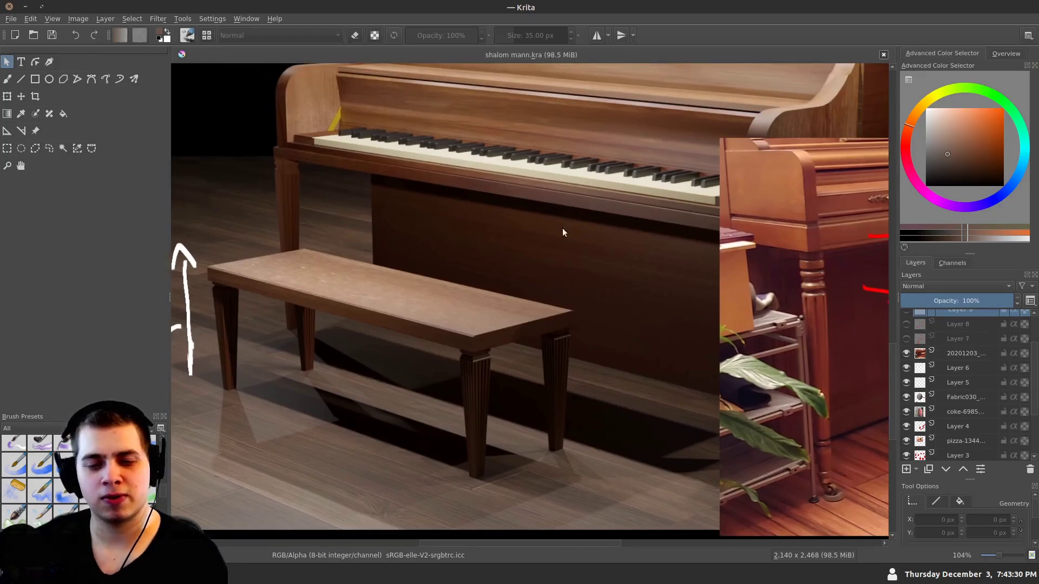
pyautogui.hscroll(2, 551, 244)
pyautogui.scroll(-1, 551, 244)
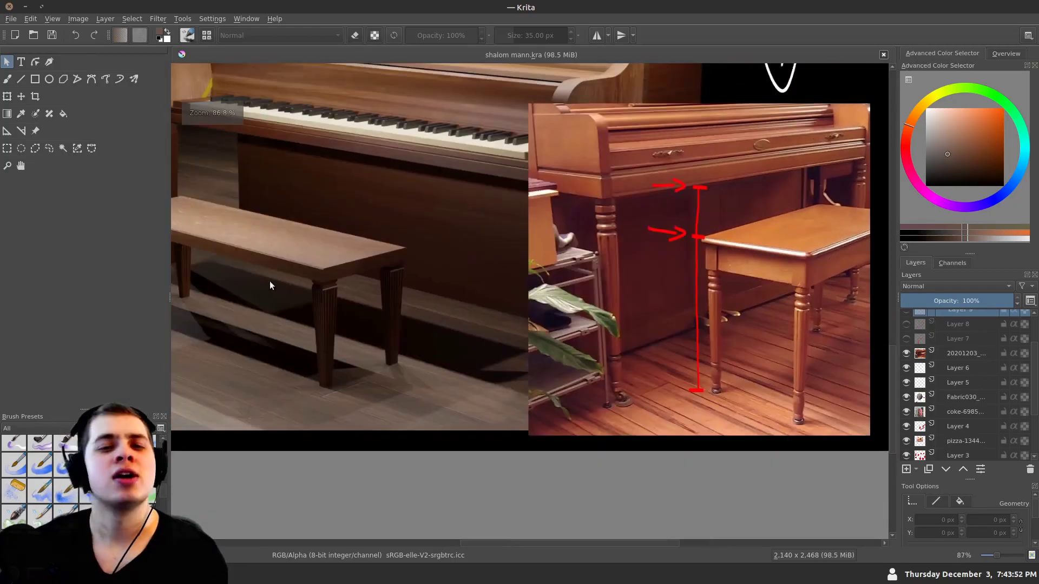
pyautogui.moveTo(202, 271); pyautogui.dragTo(288, 263)
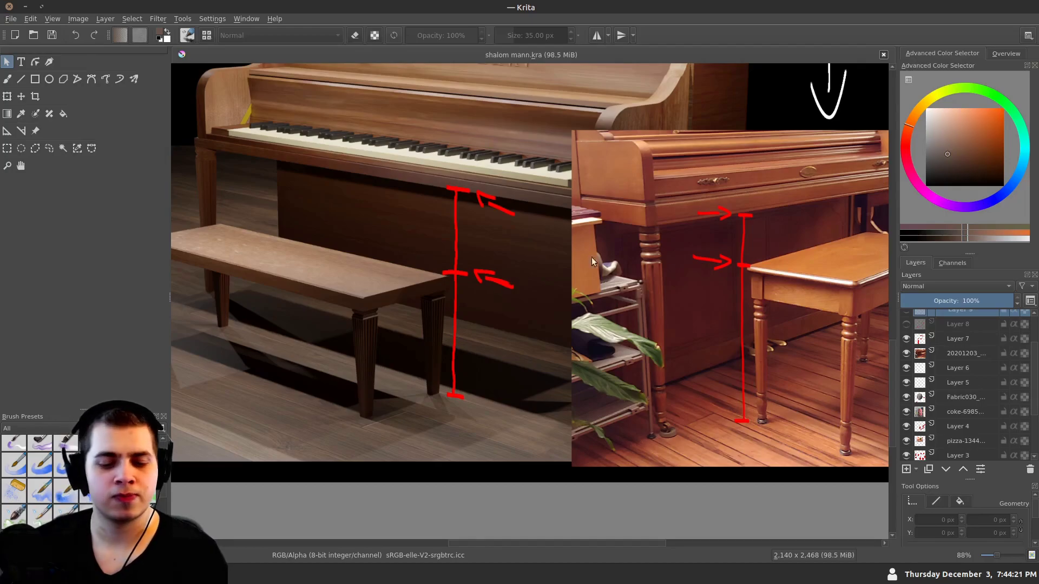
# Show Layer 8 with the red question mark and examine the yellow piece beside the keys it points to
pyautogui.click(906, 324)
pyautogui.scroll(3, 284, 170)
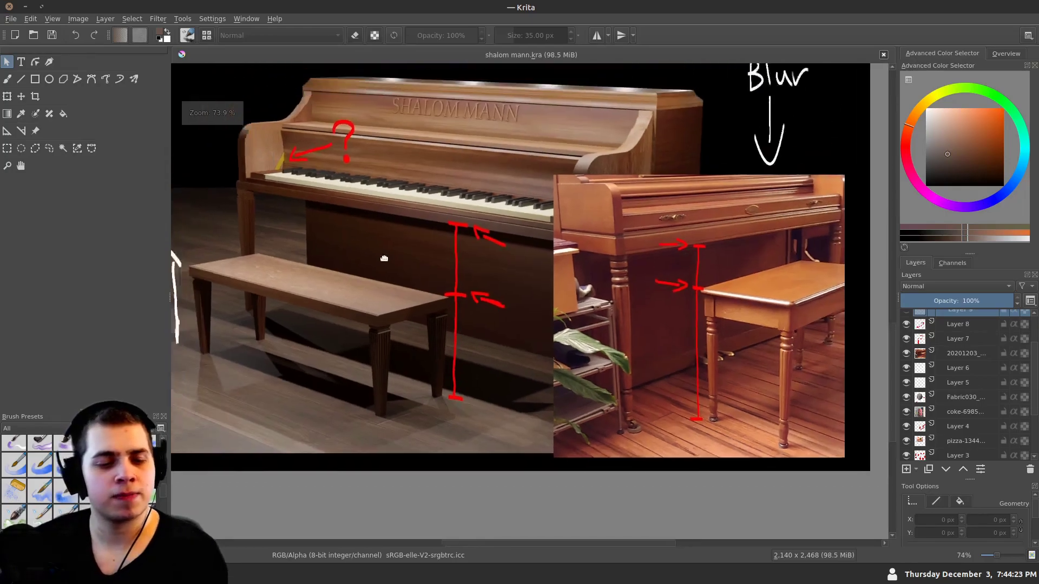
pyautogui.scroll(3, 284, 170)
pyautogui.scroll(1, 373, 277)
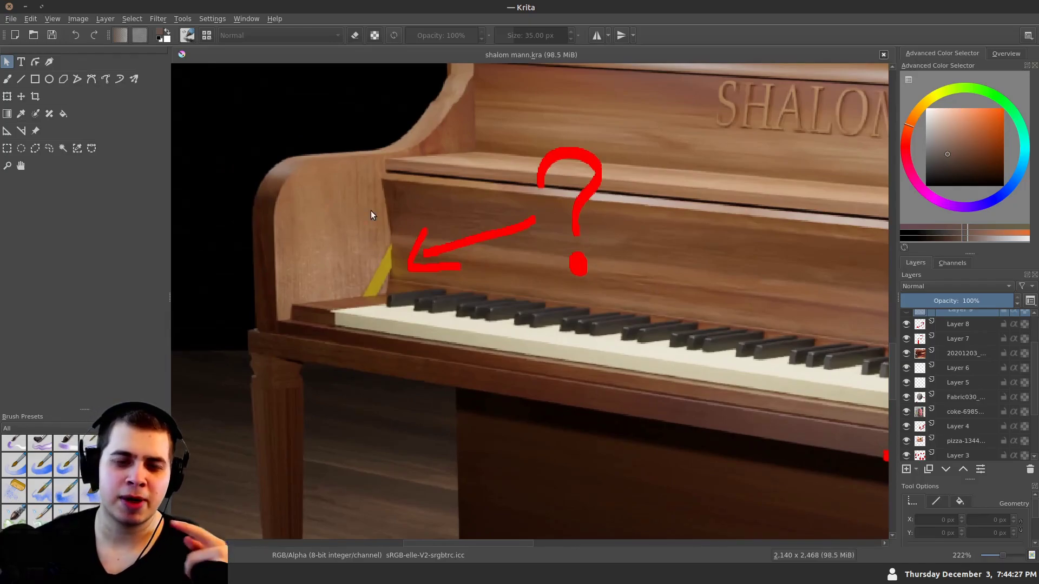
# Examine the rendered piano's keyboard and front panel, and re-inspect the yellow piece at the end of the keys
pyautogui.moveTo(712, 250); pyautogui.dragTo(289, 213)
pyautogui.scroll(-5, 289, 212)
pyautogui.moveTo(586, 265); pyautogui.dragTo(467, 229)
pyautogui.scroll(3, 642, 239)
pyautogui.scroll(-3, 627, 278)
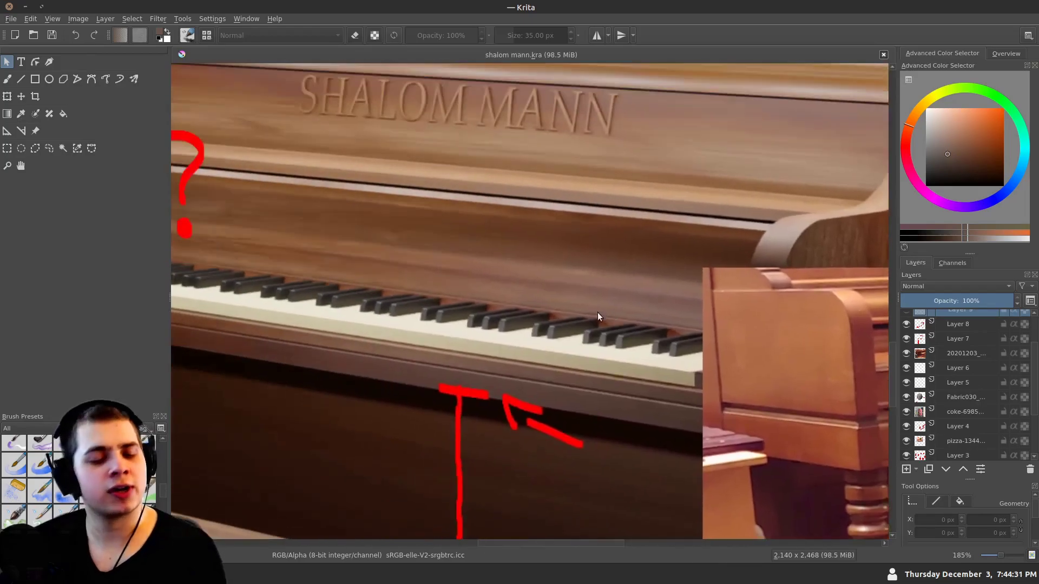
pyautogui.scroll(1, 331, 274)
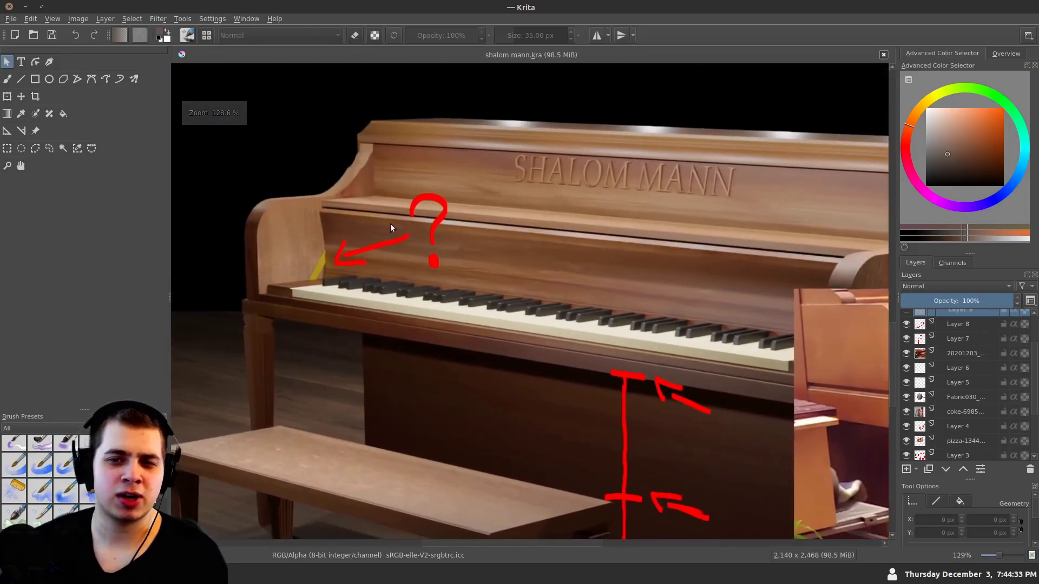
pyautogui.scroll(1, 332, 235)
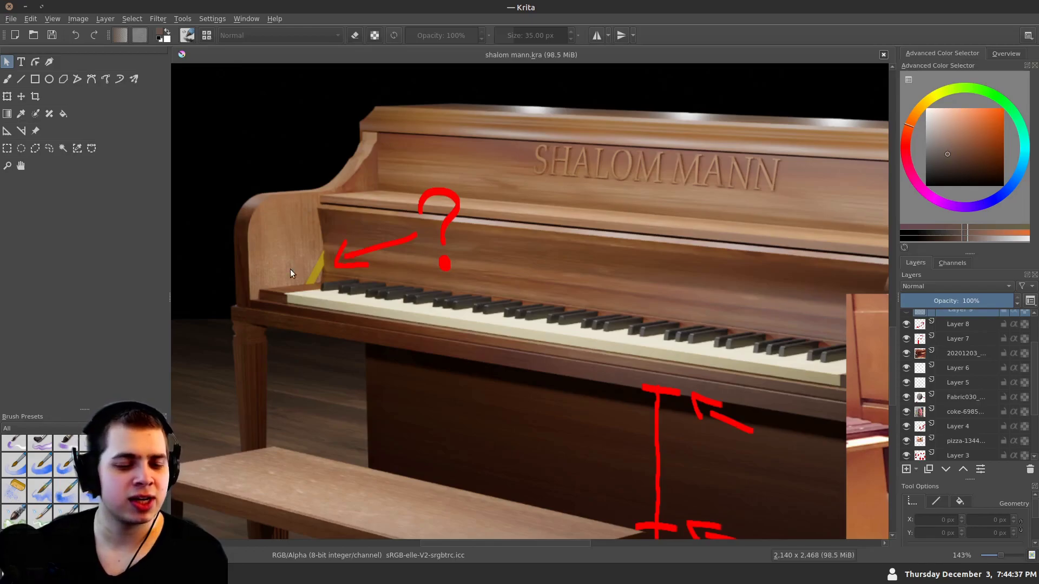
pyautogui.scroll(1, 289, 259)
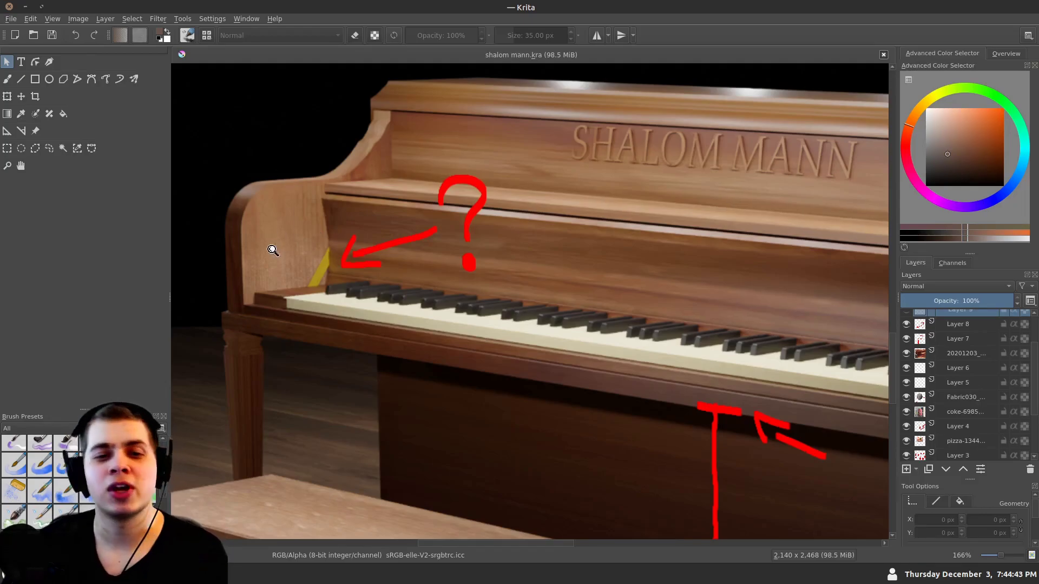
# Show Layer 9 with the Add Bevels annotations and examine the blue-circled drawer moldings on the reference piano
pyautogui.scroll(-1, 287, 235)
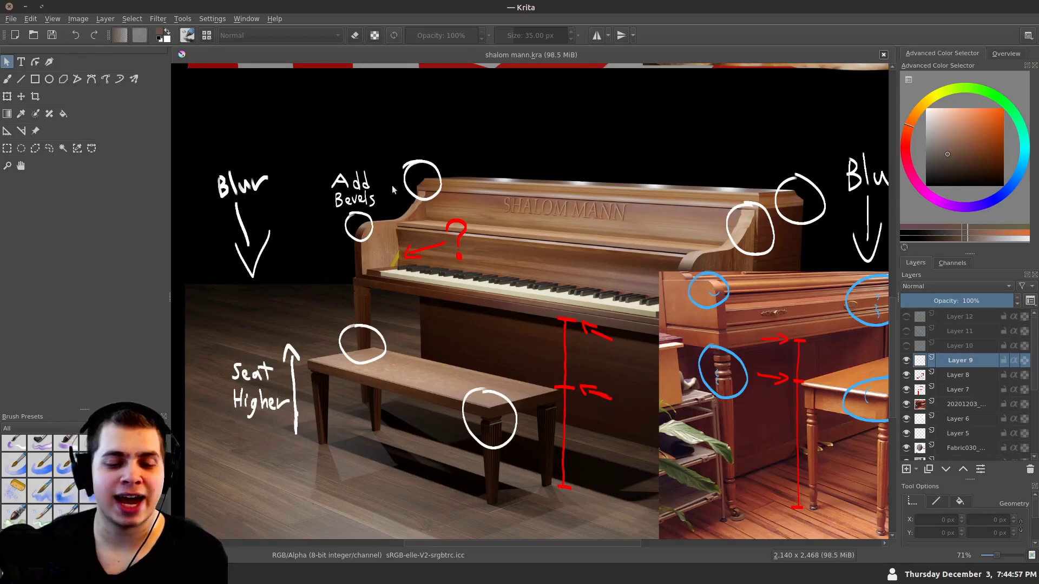
pyautogui.hscroll(3, 768, 396)
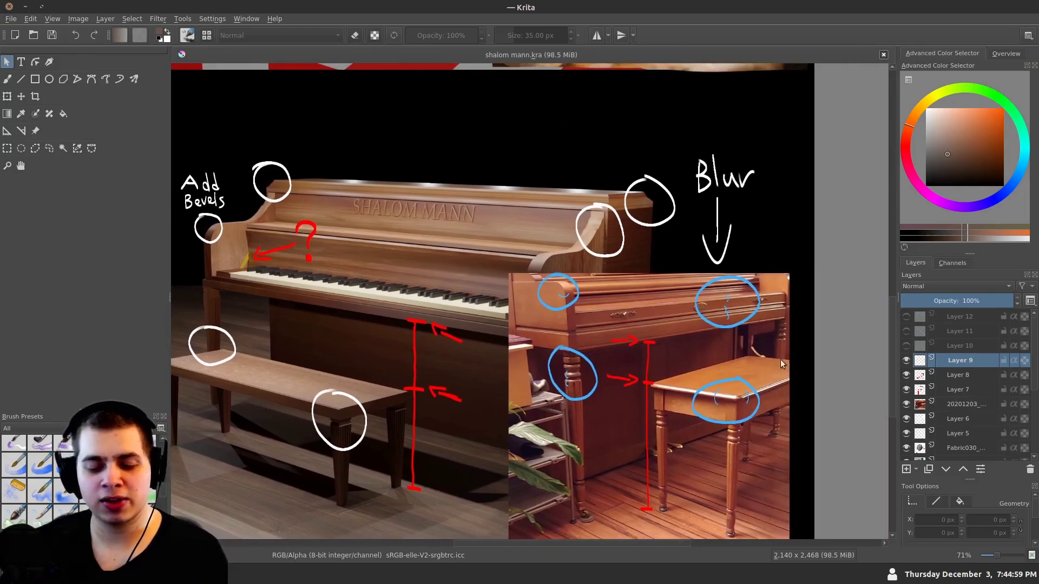
pyautogui.scroll(8, 672, 339)
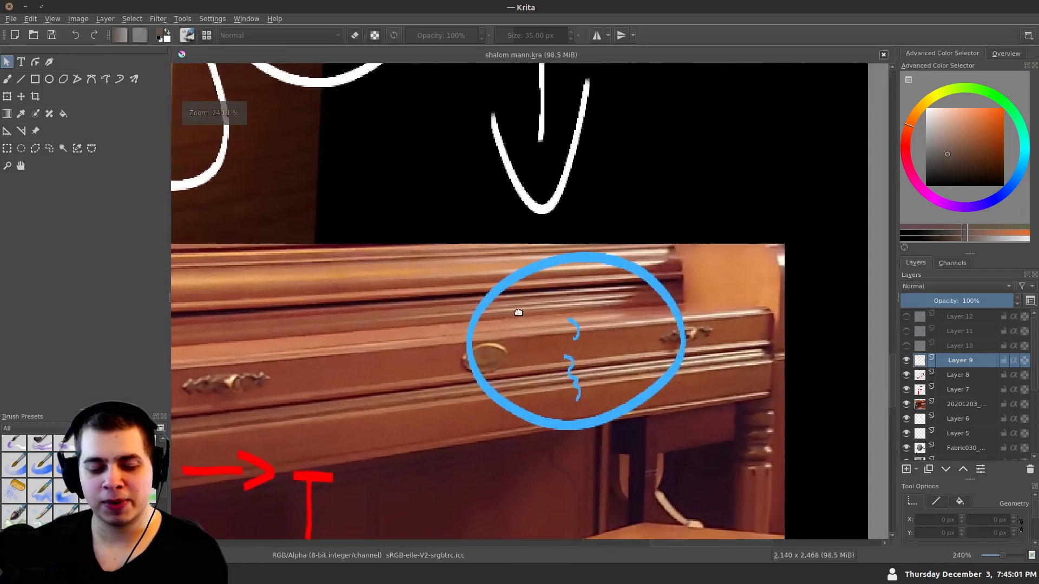
pyautogui.scroll(2, 559, 321)
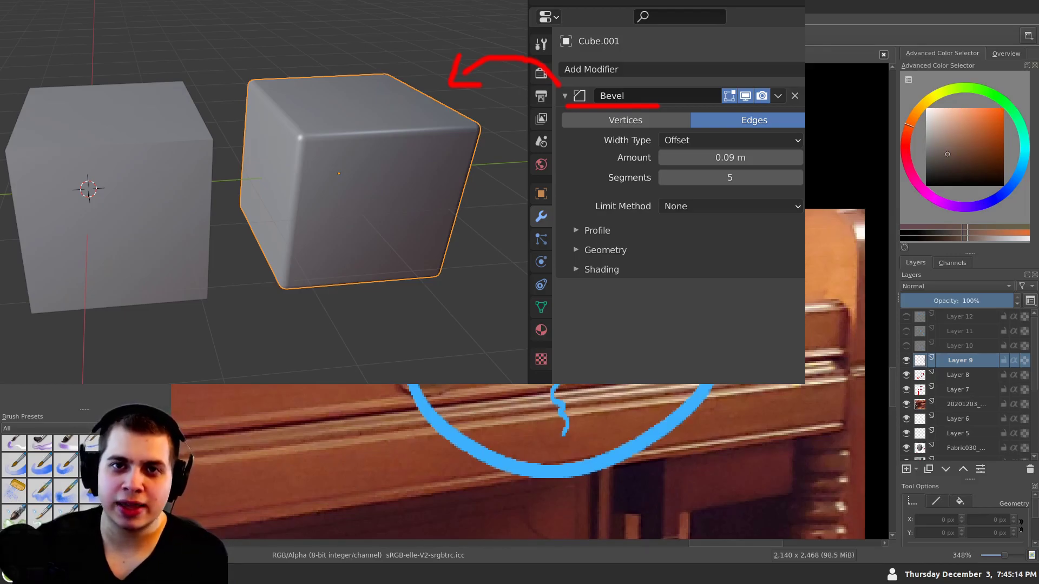
pyautogui.scroll(3, 673, 281)
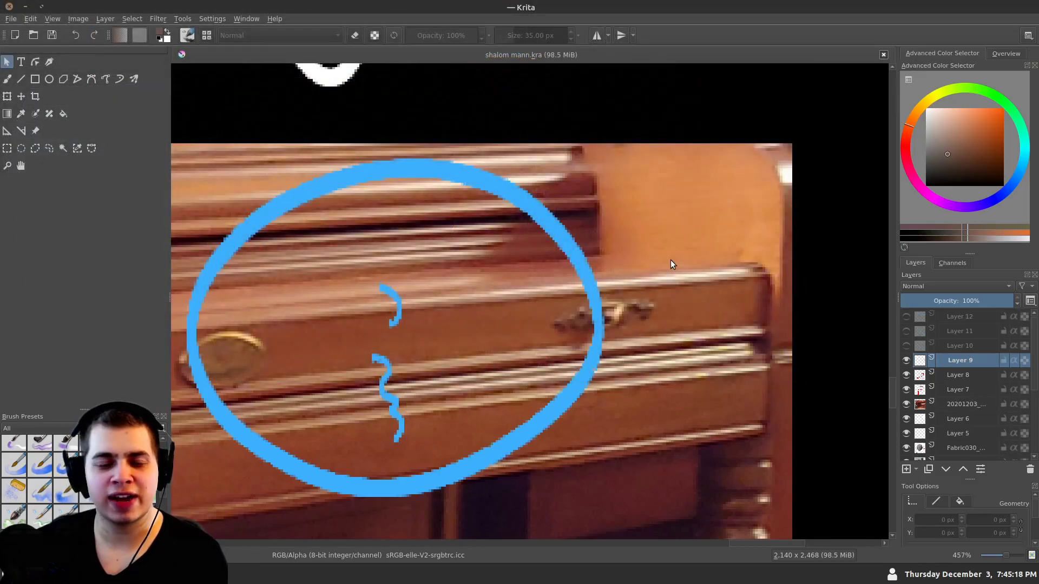
pyautogui.scroll(-3, 437, 284)
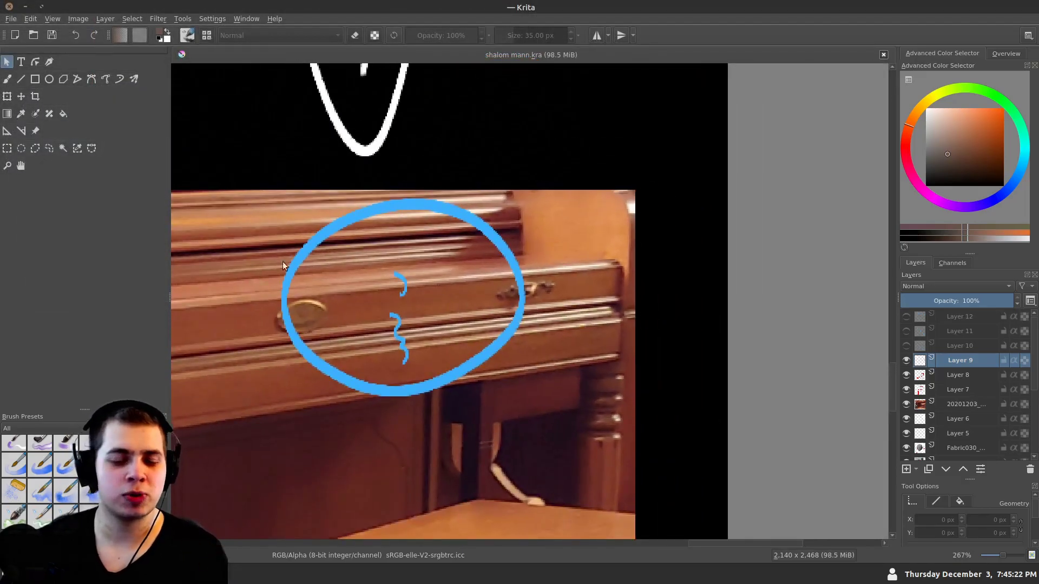
# Examine the blue-circled turned leg and rounded side-panel edge on the reference piano
pyautogui.scroll(-2, 419, 307)
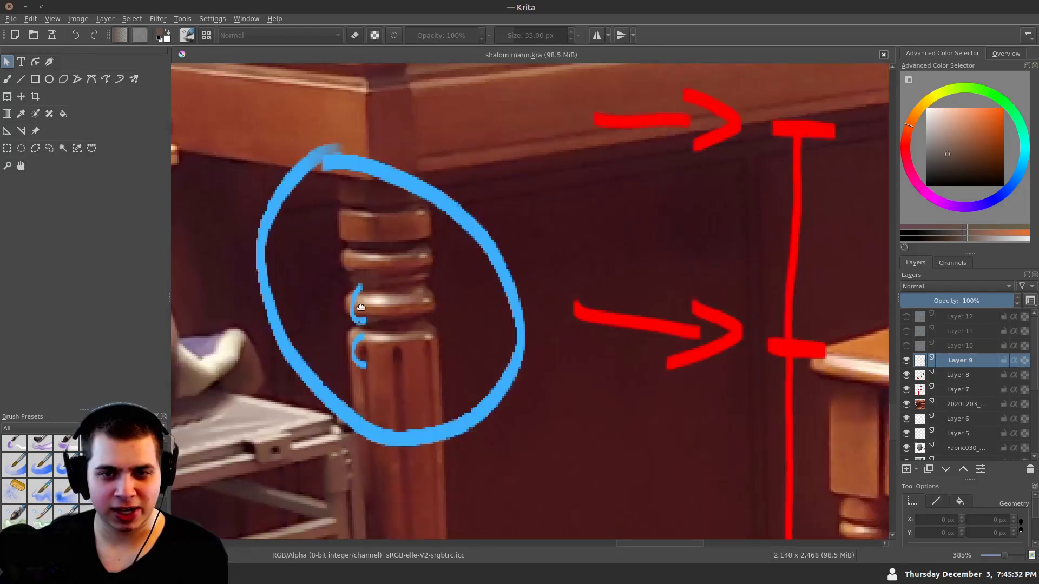
pyautogui.scroll(10, 405, 248)
pyautogui.scroll(1, 405, 249)
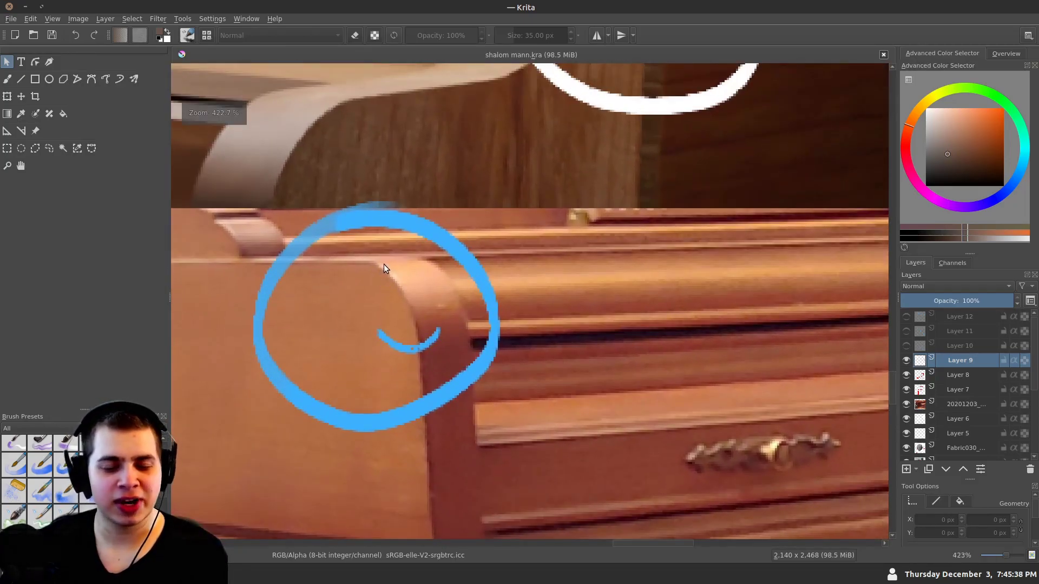
pyautogui.scroll(3, 376, 265)
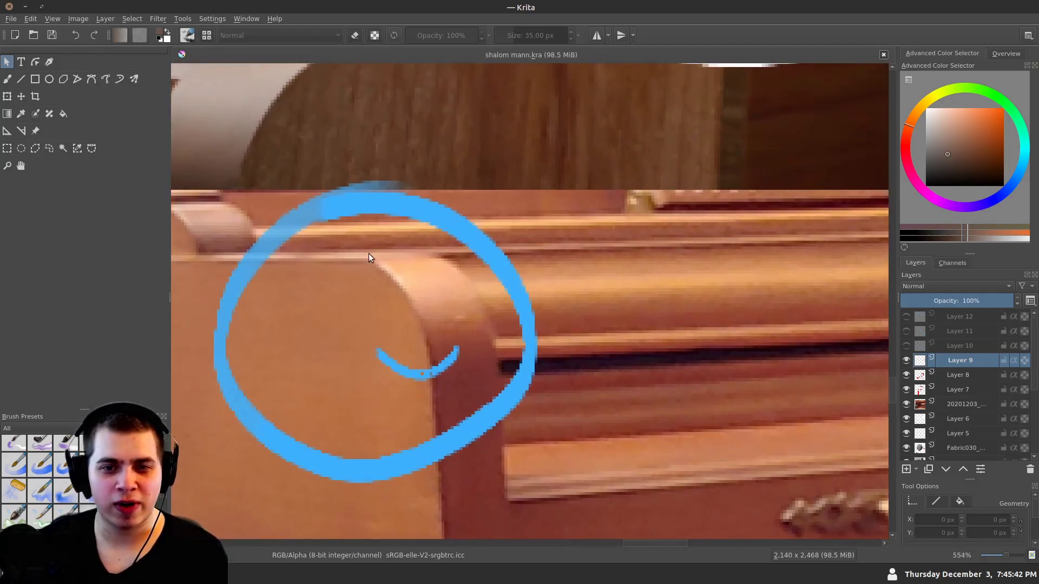
pyautogui.scroll(-2, 374, 258)
pyautogui.scroll(-15, 379, 260)
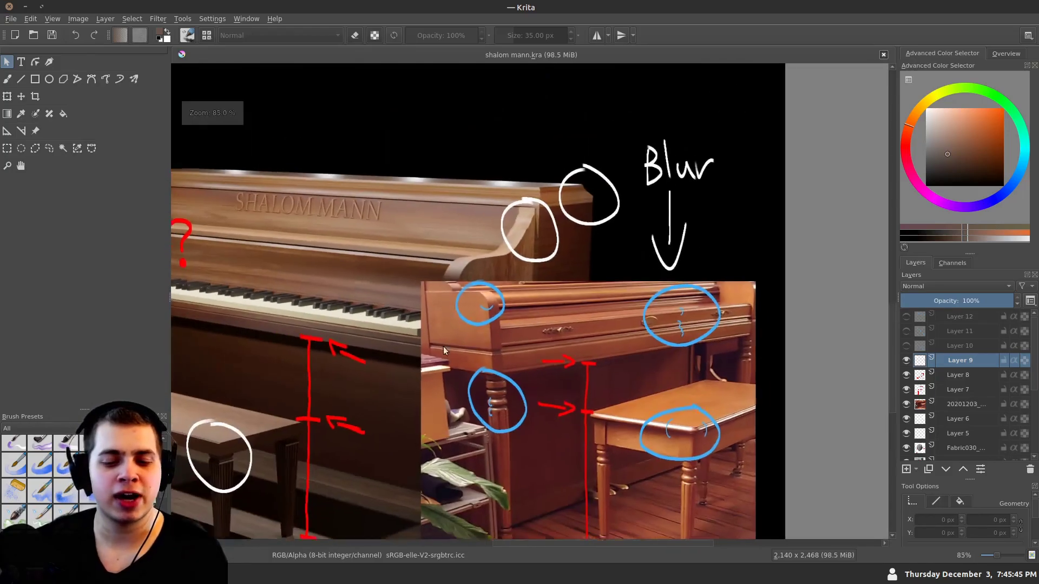
# Examine the white-circled edges on the rendered piano's side panel and bench where bevels are requested
pyautogui.moveTo(221, 270); pyautogui.dragTo(418, 314)
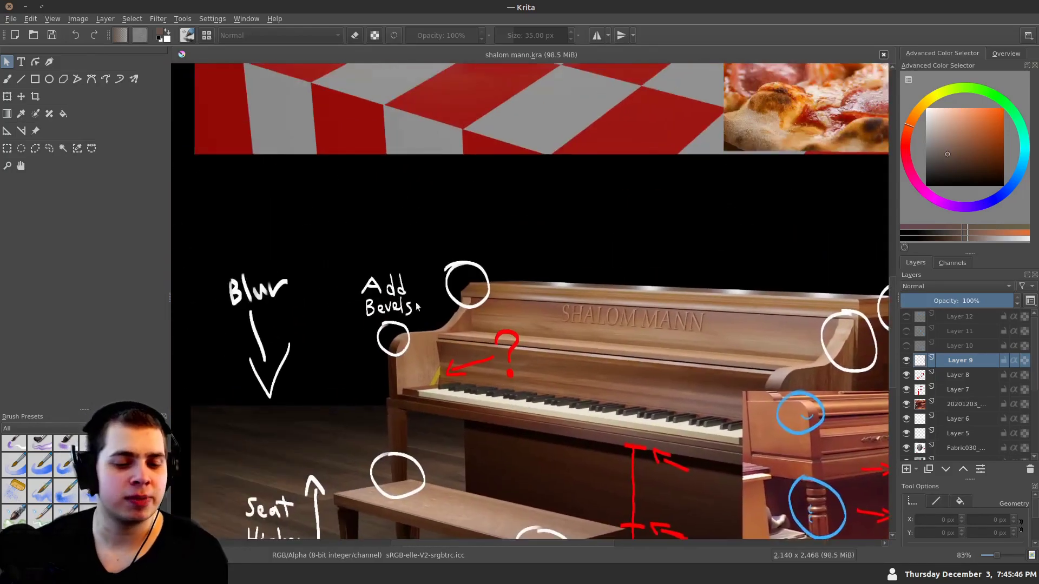
pyautogui.scroll(6, 419, 315)
pyautogui.scroll(2, 381, 301)
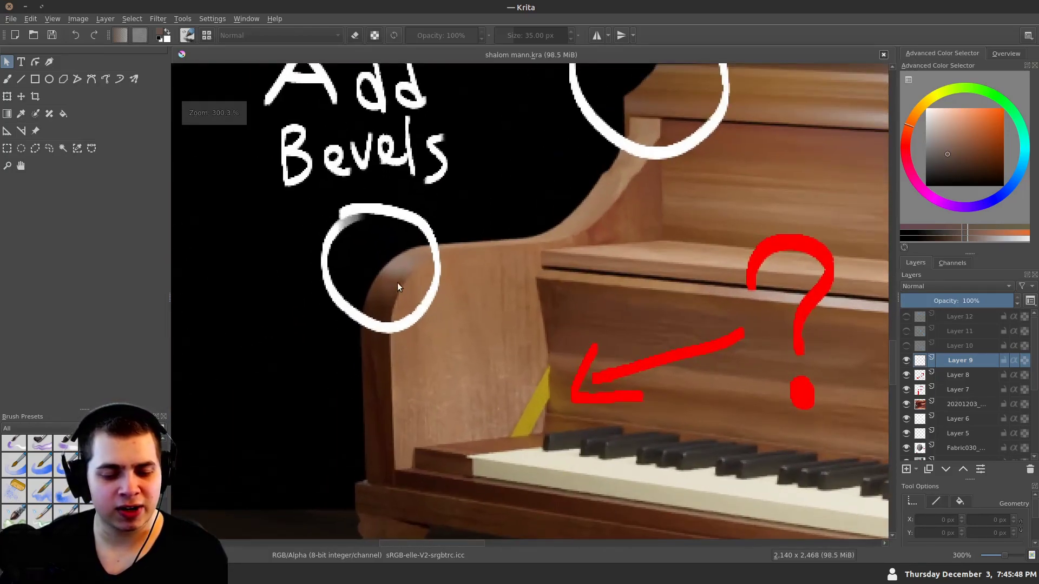
pyautogui.moveTo(409, 296); pyautogui.dragTo(211, 365)
pyautogui.scroll(-5, 447, 155)
pyautogui.moveTo(486, 453); pyautogui.dragTo(382, 220)
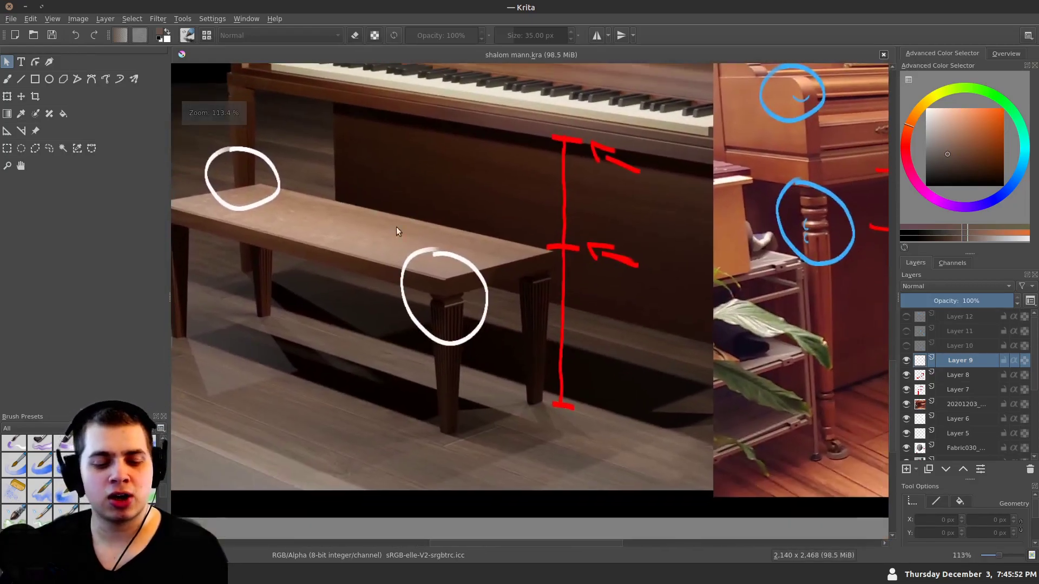
pyautogui.moveTo(387, 275); pyautogui.dragTo(444, 425)
pyautogui.scroll(4, 440, 313)
pyautogui.scroll(-4, 524, 327)
# Examine the blue-circled bench-top corner in the reference photo for its beveled edge
pyautogui.moveTo(588, 360); pyautogui.dragTo(380, 344)
pyautogui.moveTo(865, 255); pyautogui.dragTo(673, 291)
pyautogui.scroll(4, 607, 343)
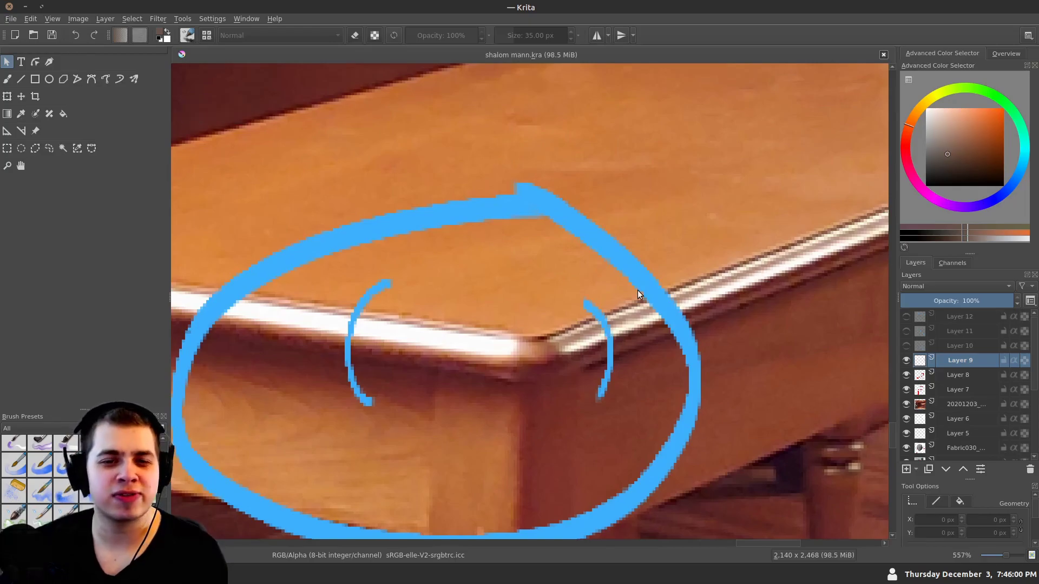
# Examine the blue-circled drawer moldings in the reference photo again, comparing them with the beveled bench-top corner
pyautogui.scroll(-6, 464, 244)
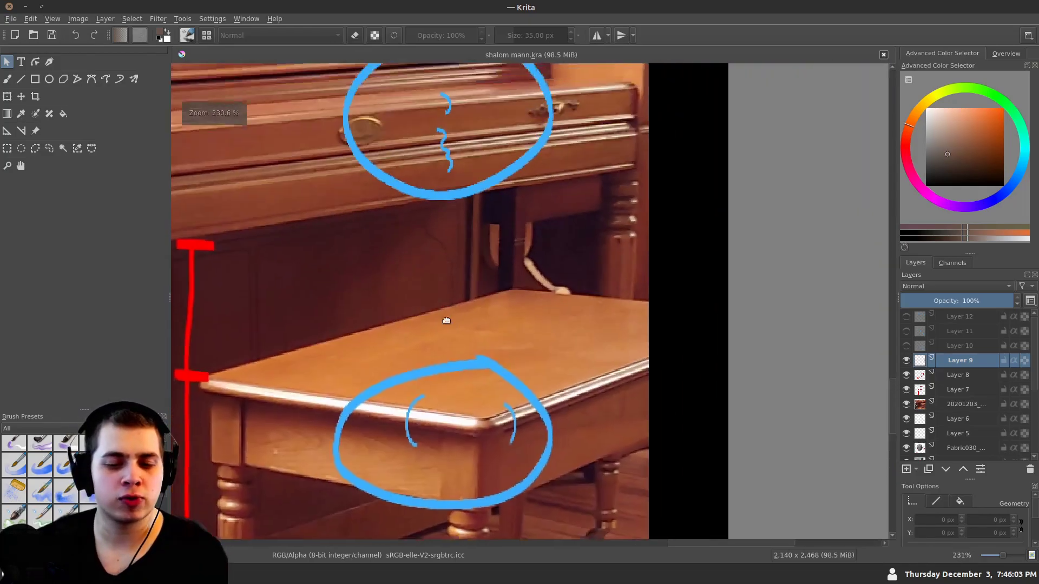
pyautogui.scroll(4, 431, 189)
pyautogui.moveTo(431, 189); pyautogui.dragTo(386, 223)
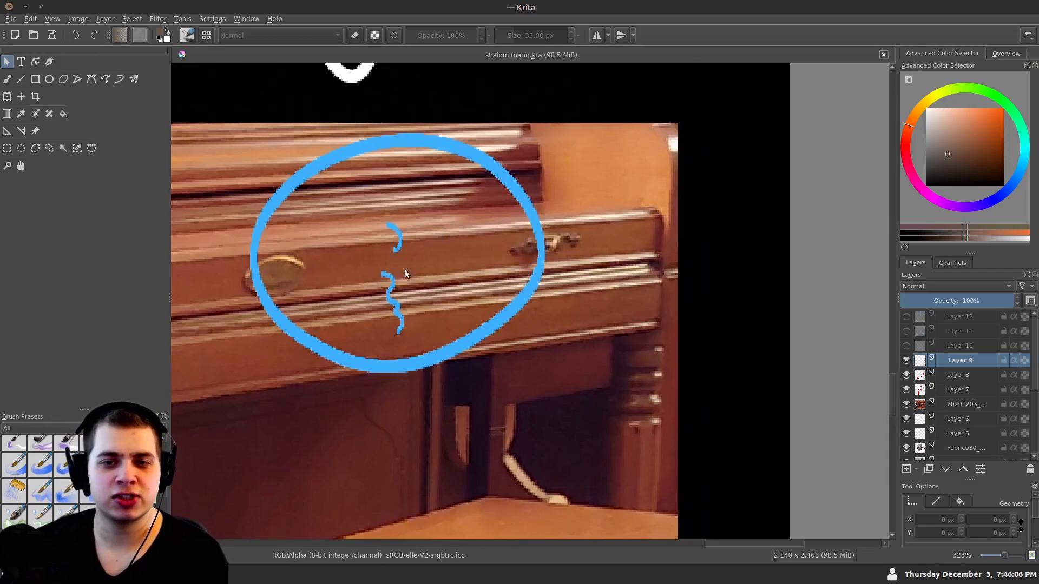
pyautogui.scroll(2, 394, 263)
pyautogui.scroll(-5, 411, 316)
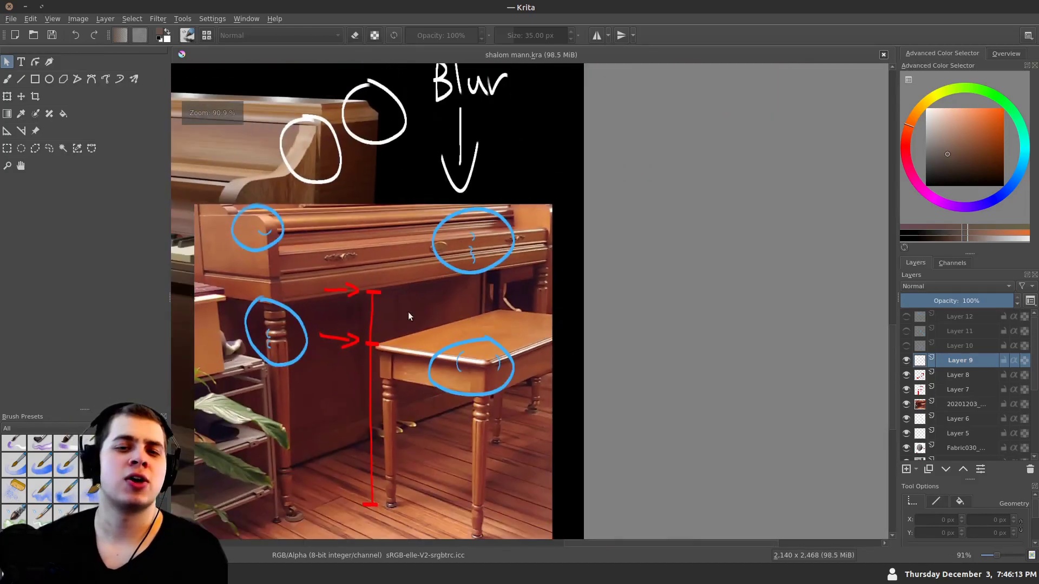
# Examine the white-circled curved side-panel edge on the rendered piano where bevels are requested
pyautogui.moveTo(410, 316); pyautogui.dragTo(482, 319)
pyautogui.moveTo(418, 131); pyautogui.dragTo(479, 242)
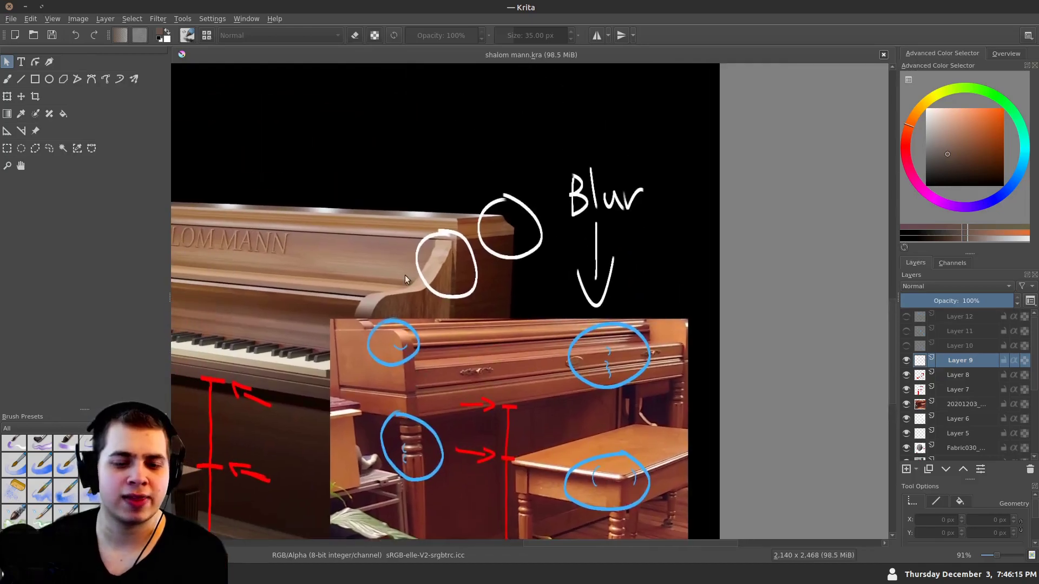
pyautogui.scroll(-3, 380, 276)
pyautogui.moveTo(401, 278); pyautogui.dragTo(417, 250)
pyautogui.scroll(8, 417, 250)
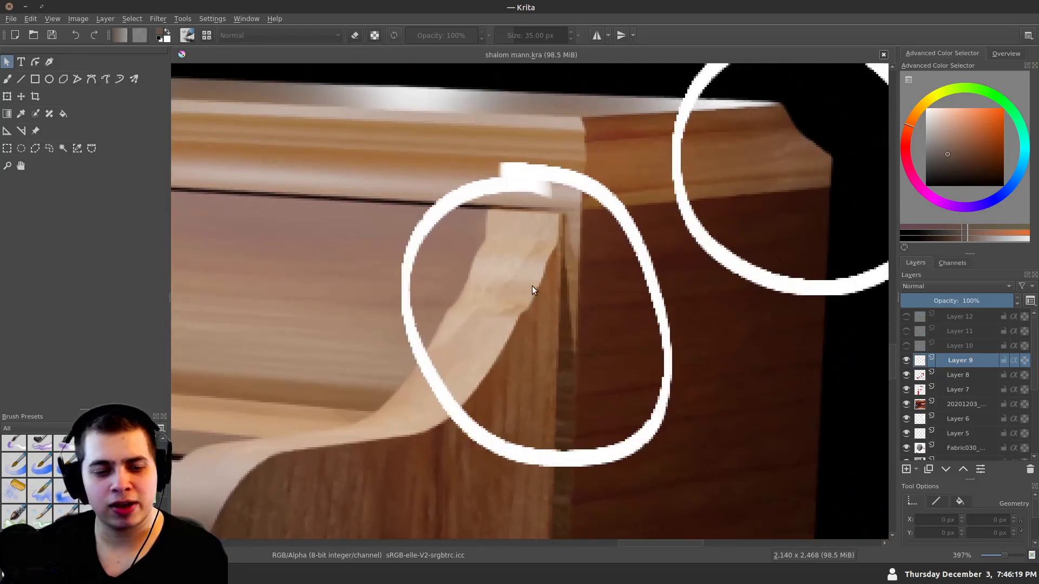
pyautogui.moveTo(531, 289); pyautogui.dragTo(510, 321)
pyautogui.scroll(-8, 624, 303)
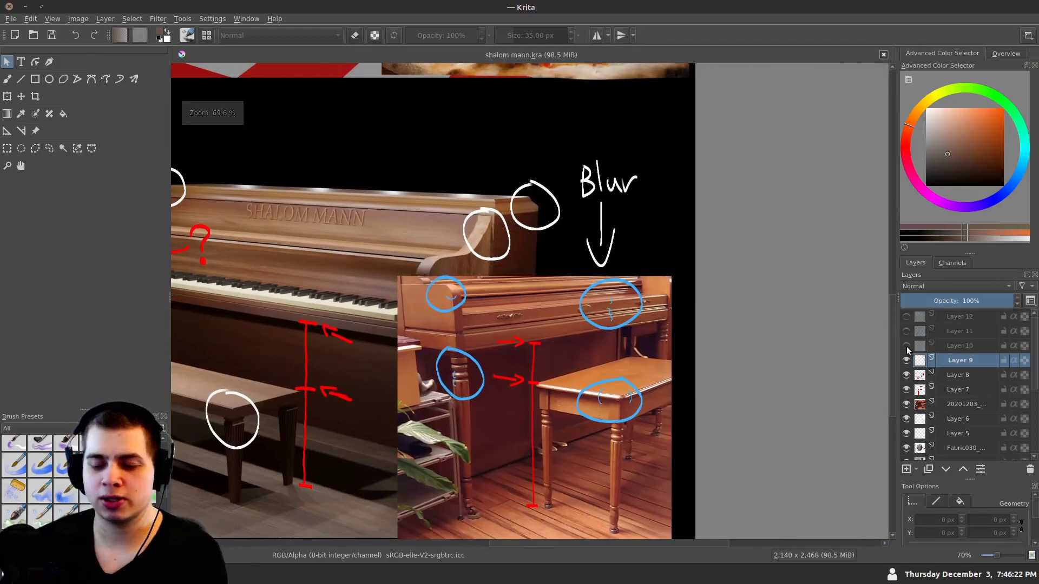
# Show Layer 10 with the Fix texture annotation and examine the dark panel below the rendered piano's keyboard
pyautogui.click(906, 346)
pyautogui.scroll(-2, 411, 270)
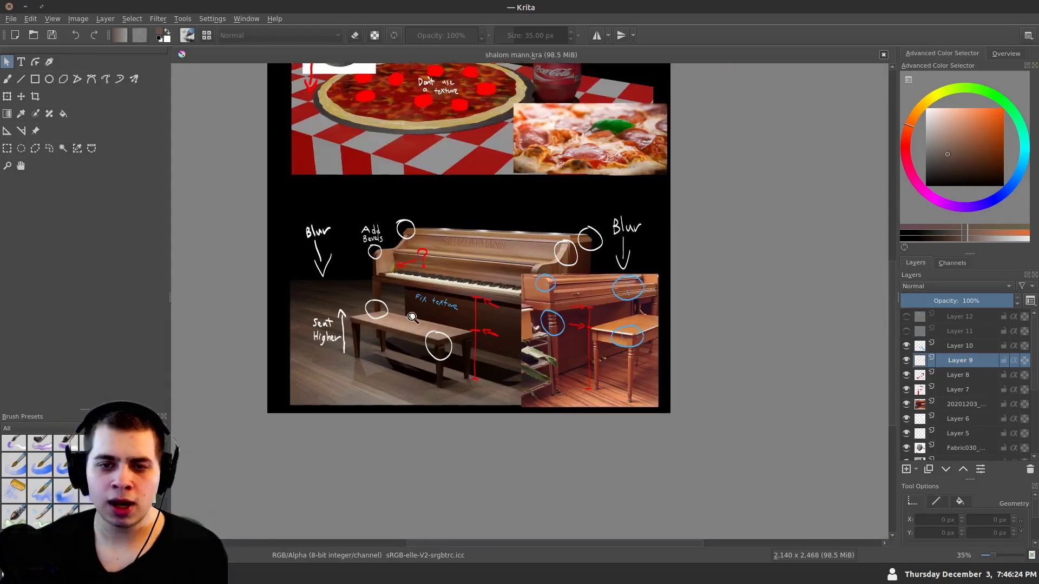
pyautogui.scroll(5, 383, 274)
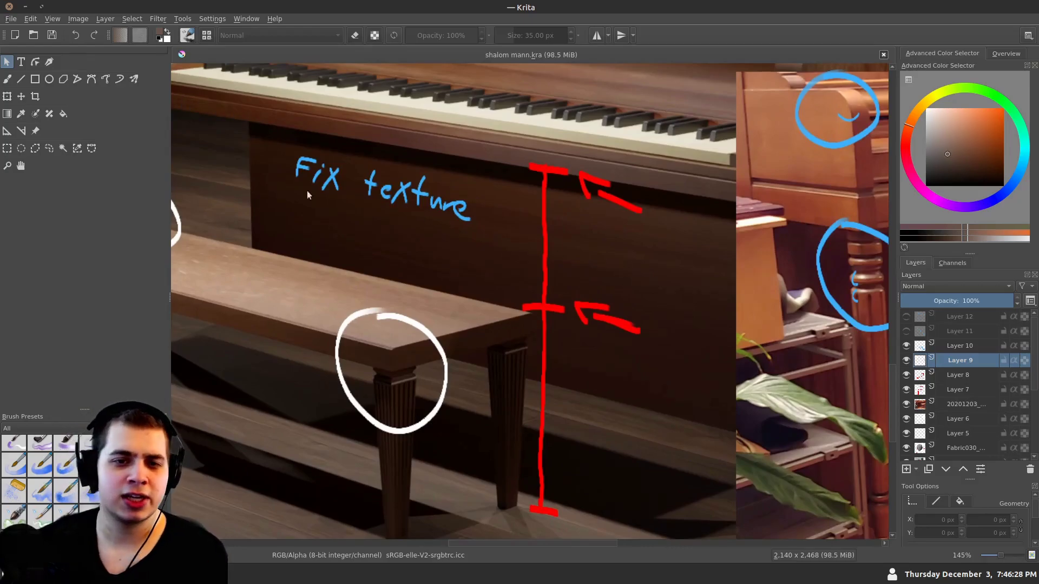
pyautogui.scroll(-4, 321, 189)
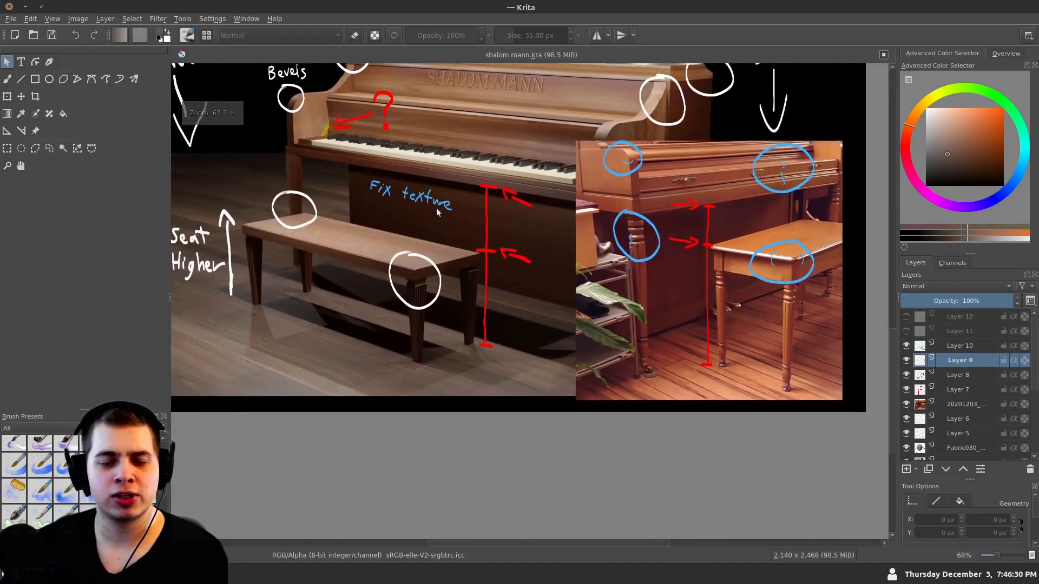
pyautogui.moveTo(441, 237); pyautogui.dragTo(543, 274)
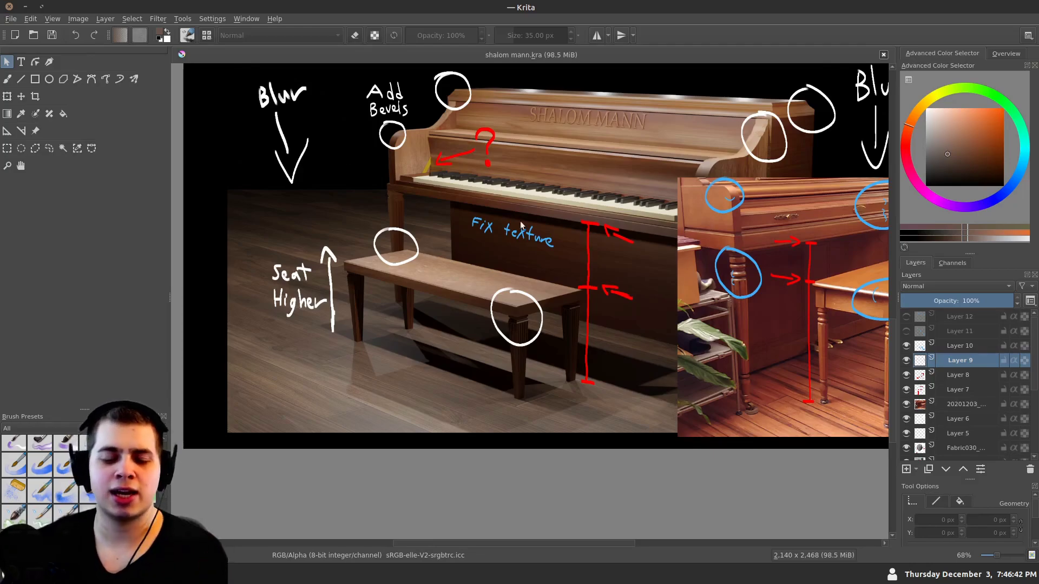
# Show Layer 11 with the Blur Shadows annotation and examine the shadows beneath the rendered bench
pyautogui.moveTo(516, 314); pyautogui.dragTo(485, 328)
pyautogui.click(906, 331)
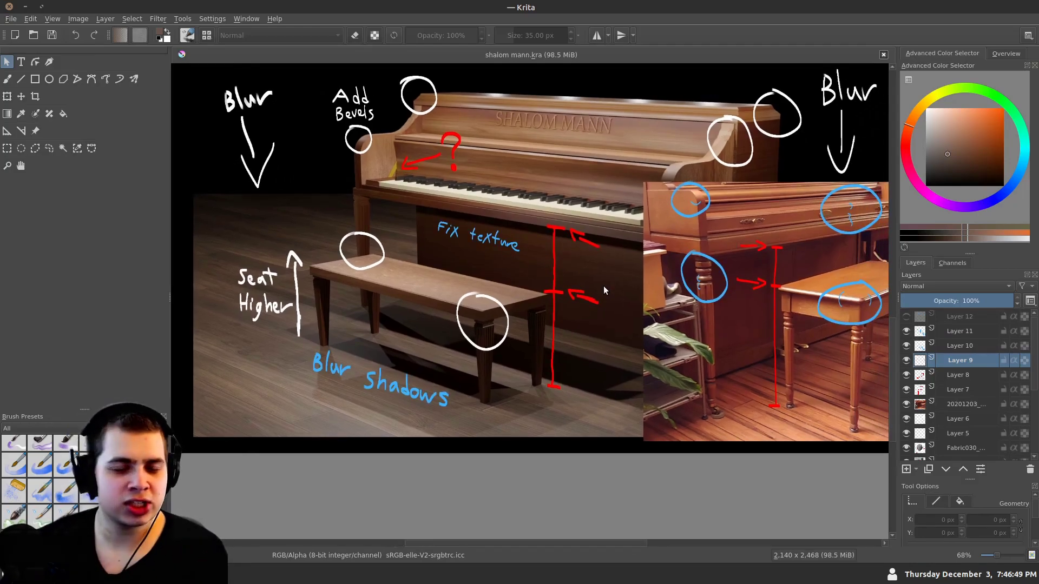
pyautogui.scroll(5, 342, 304)
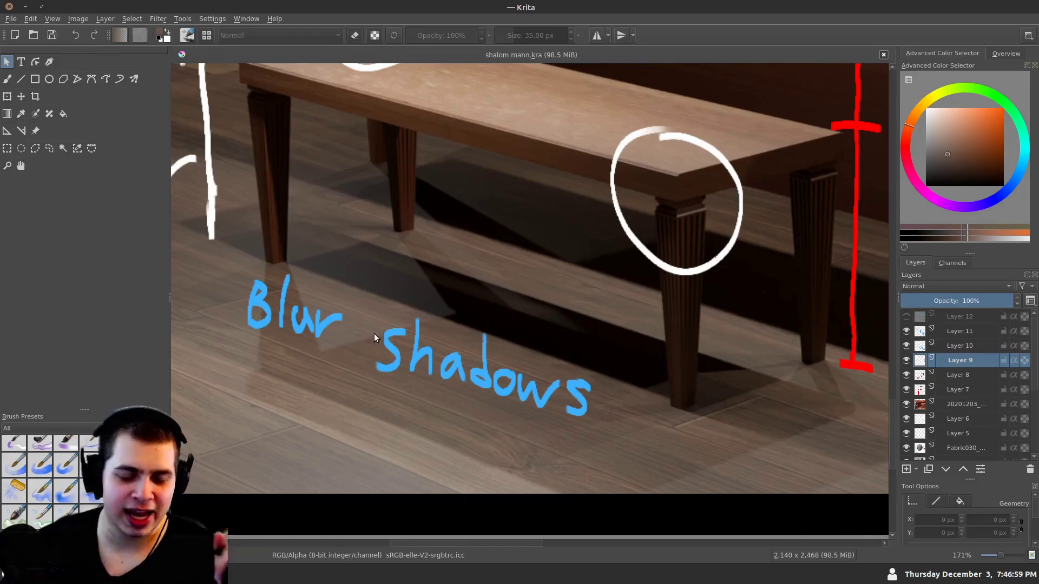
pyautogui.scroll(2, 377, 282)
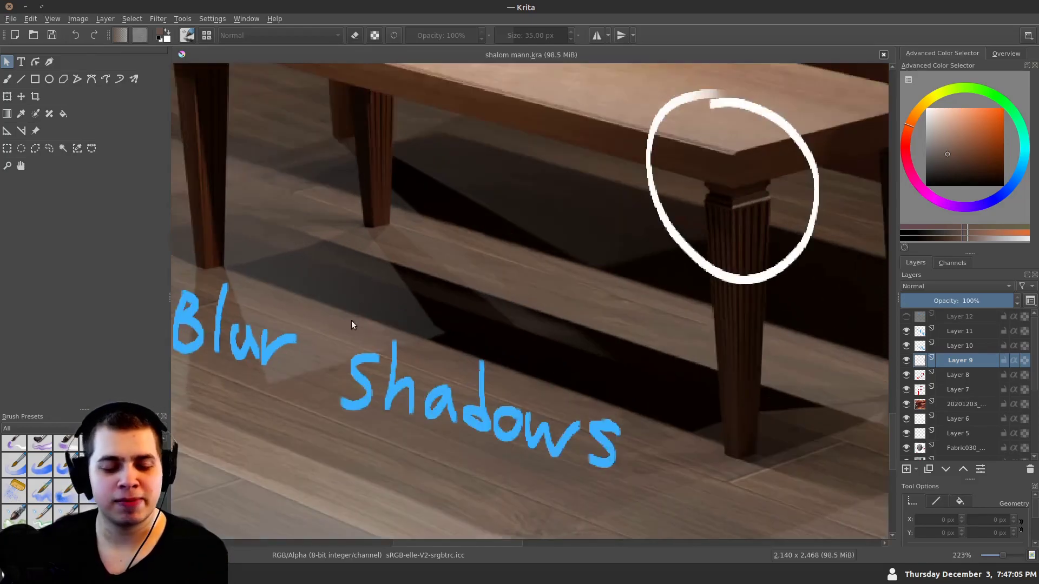
pyautogui.scroll(-4, 456, 280)
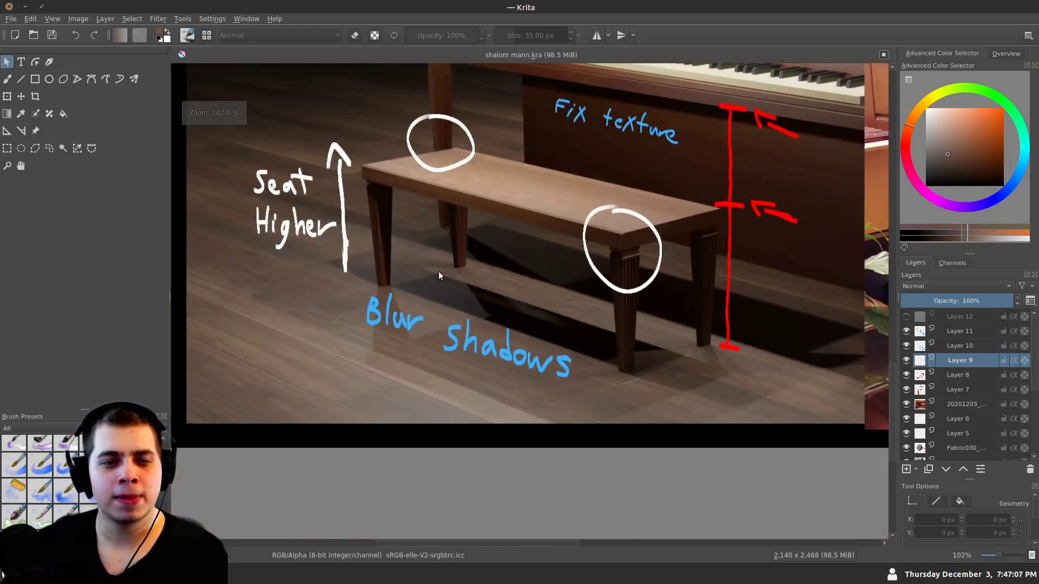
pyautogui.scroll(-3, 446, 280)
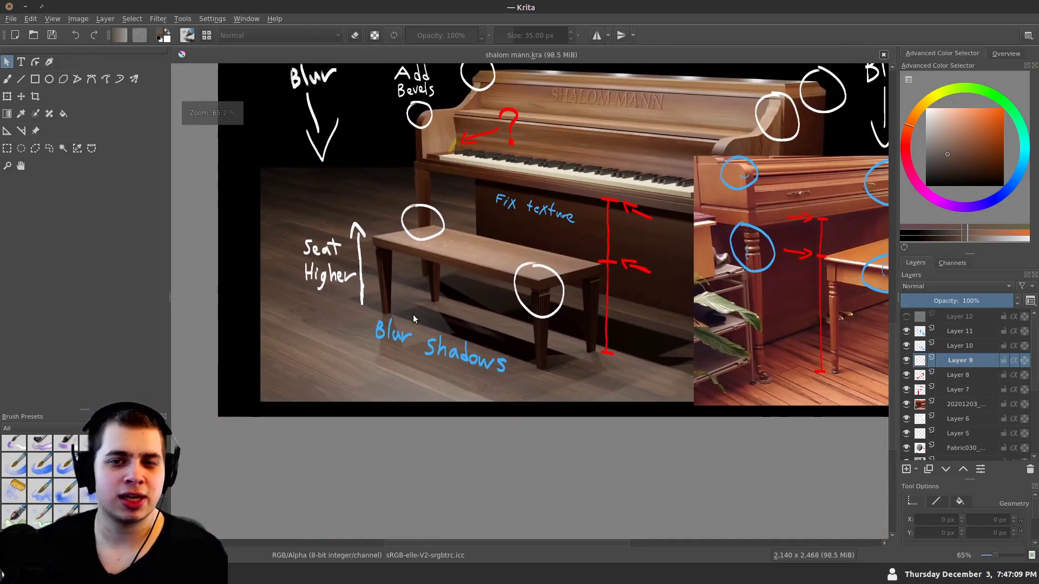
pyautogui.scroll(-2, 387, 325)
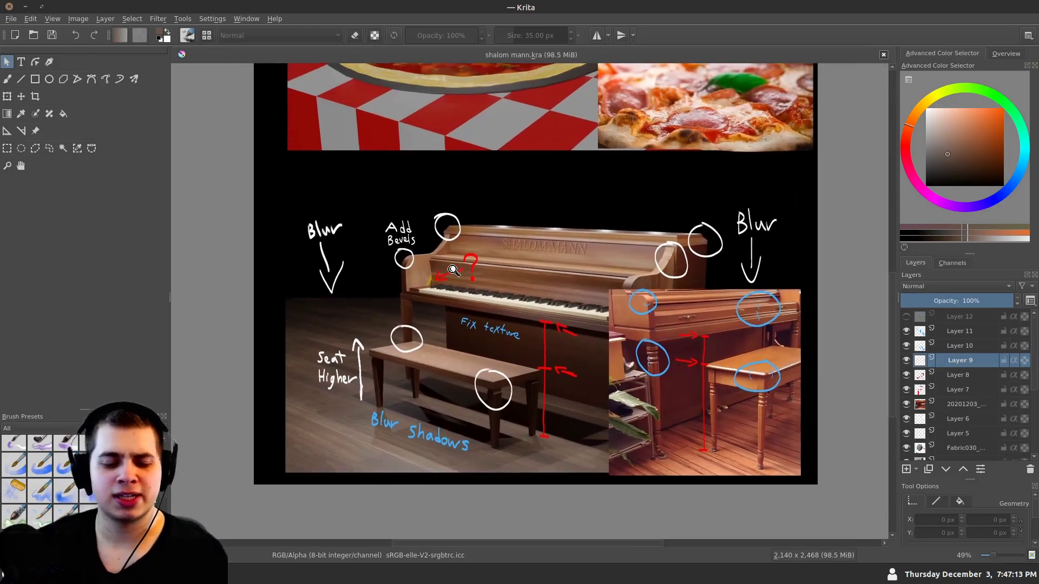
pyautogui.scroll(3, 539, 238)
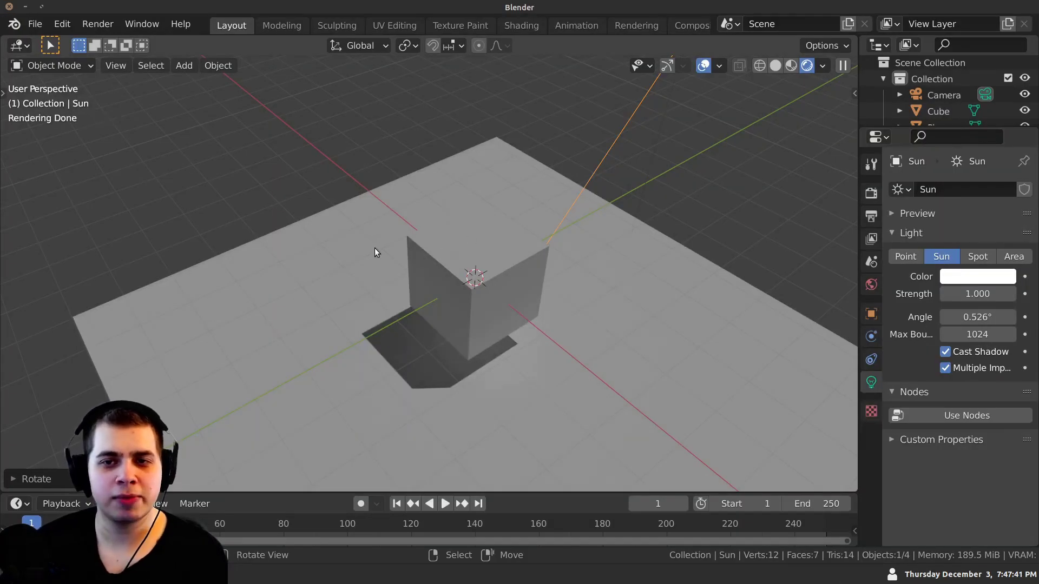
# In Blender, increase the Sun light's angle to 1.93° and further to soften the cube's shadow, and widen the properties area
pyautogui.moveTo(374, 252)
pyautogui.mouseDown()
pyautogui.moveTo(381, 318)
pyautogui.moveTo(438, 326)
pyautogui.mouseUp()
pyautogui.moveTo(375, 346); pyautogui.dragTo(355, 325)
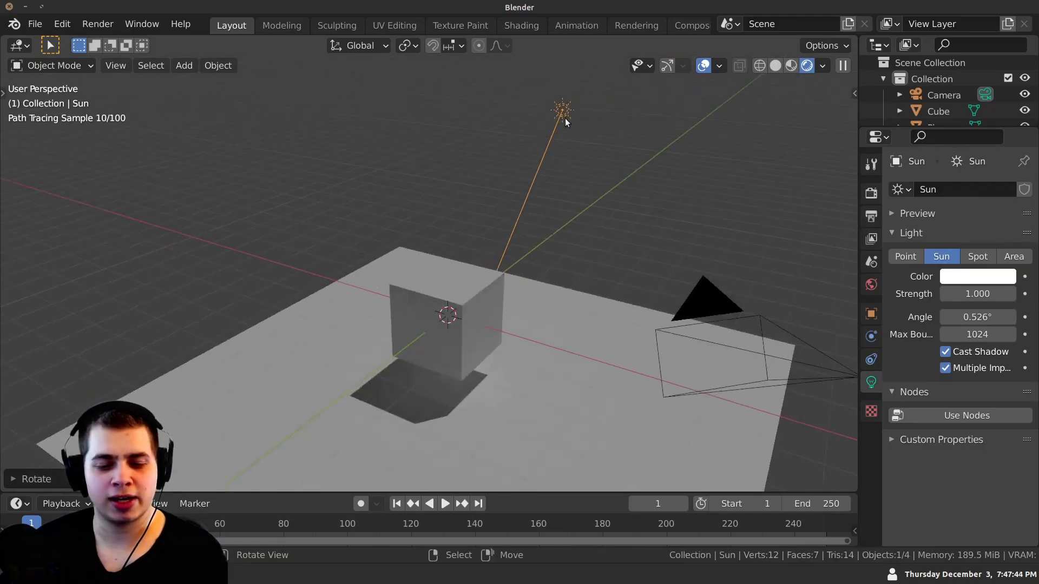
pyautogui.moveTo(432, 238)
pyautogui.mouseDown()
pyautogui.moveTo(395, 252)
pyautogui.moveTo(417, 316)
pyautogui.moveTo(428, 318)
pyautogui.mouseUp()
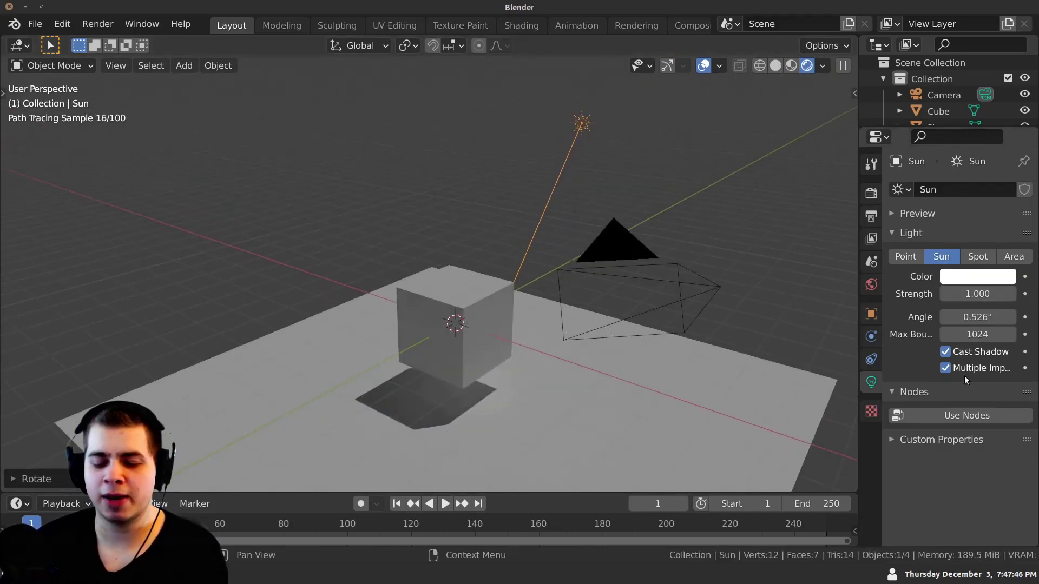
pyautogui.moveTo(348, 367); pyautogui.dragTo(336, 313)
pyautogui.scroll(2, 348, 341)
pyautogui.scroll(2, 339, 288)
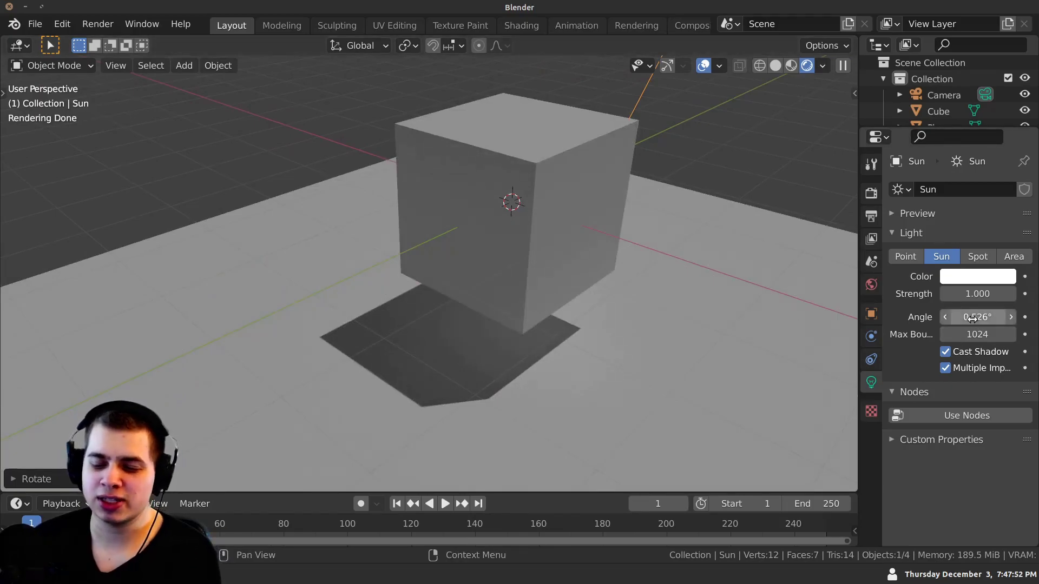
pyautogui.moveTo(971, 318)
pyautogui.mouseDown()
pyautogui.moveTo(997, 318)
pyautogui.moveTo(980, 318)
pyautogui.mouseUp()
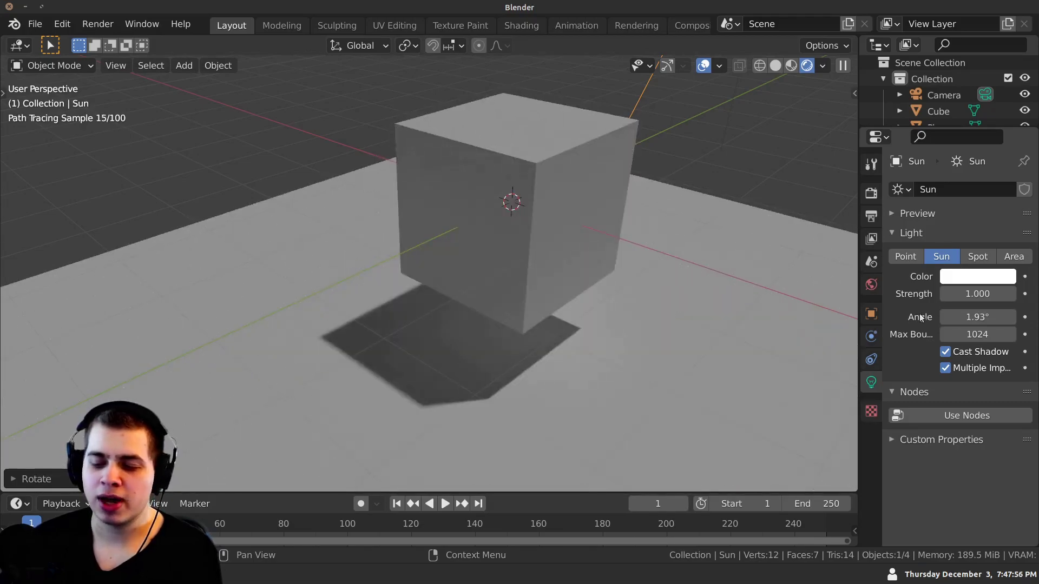
pyautogui.moveTo(855, 316); pyautogui.dragTo(817, 317)
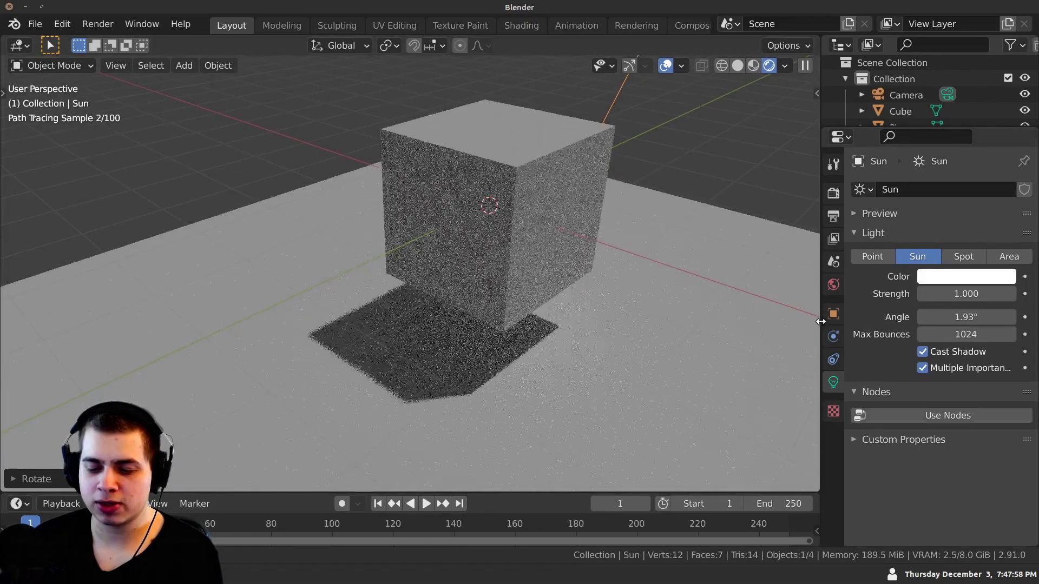
pyautogui.moveTo(947, 320); pyautogui.dragTo(1012, 320)
pyautogui.moveTo(304, 365)
pyautogui.mouseDown()
pyautogui.moveTo(364, 290)
pyautogui.moveTo(327, 353)
pyautogui.mouseUp()
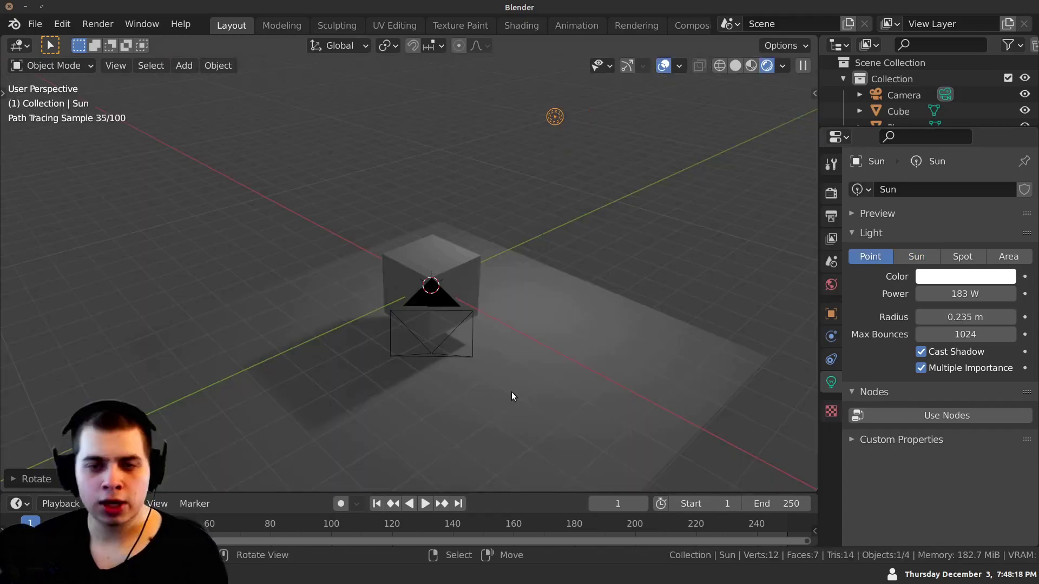
# Increase the point light's radius to 1.63 m and inspect the cube's softened shadow
pyautogui.moveTo(455, 320)
pyautogui.mouseDown()
pyautogui.moveTo(439, 273)
pyautogui.moveTo(395, 283)
pyautogui.moveTo(388, 298)
pyautogui.mouseUp()
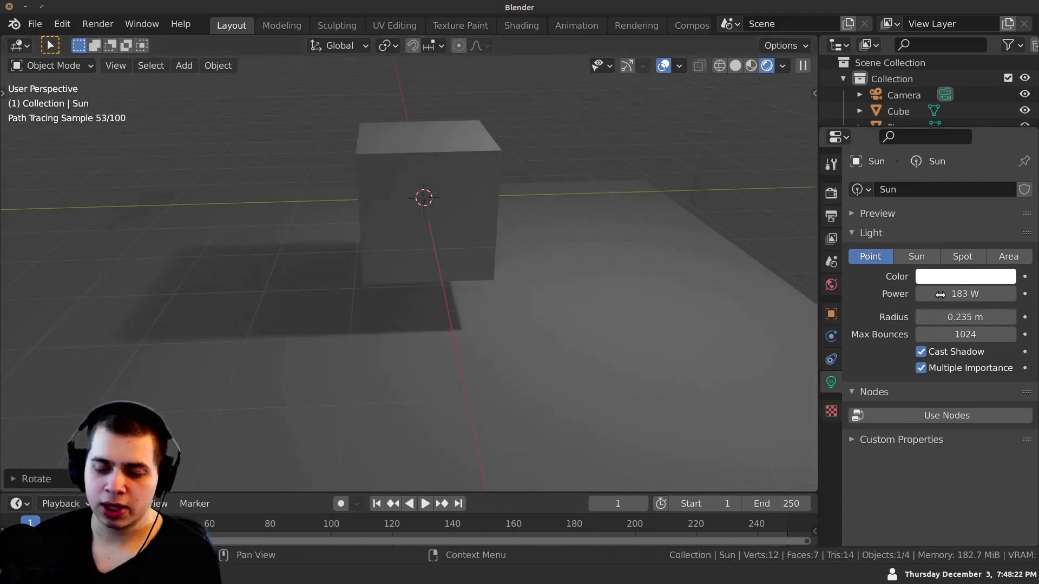
pyautogui.moveTo(946, 317); pyautogui.dragTo(996, 317)
pyautogui.scroll(-5, 420, 239)
pyautogui.scroll(8, 478, 251)
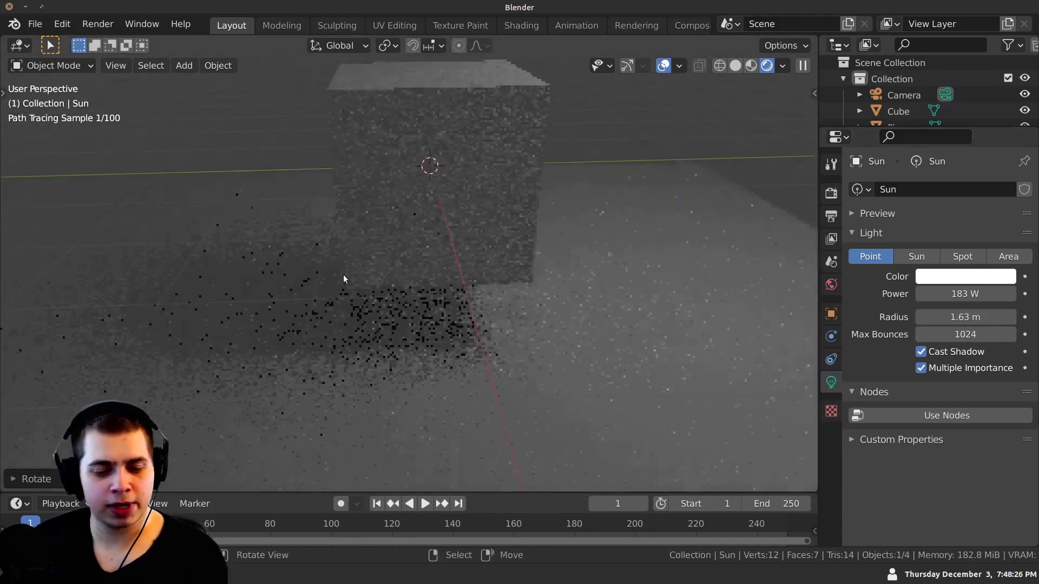
# Set the point light's radius to 0.015 m
pyautogui.click(966, 317)
pyautogui.write('0.015')
pyautogui.press('Return')
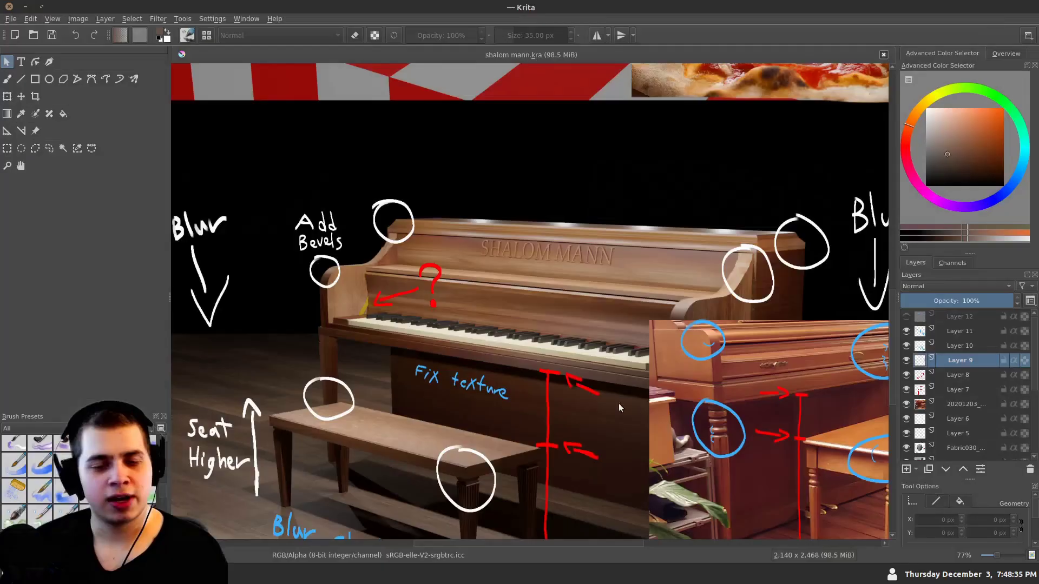
# Switch back to Krita and examine the shadow edges around the Blur Shadows note under the bench
pyautogui.moveTo(471, 373); pyautogui.dragTo(386, 277)
pyautogui.scroll(3, 378, 337)
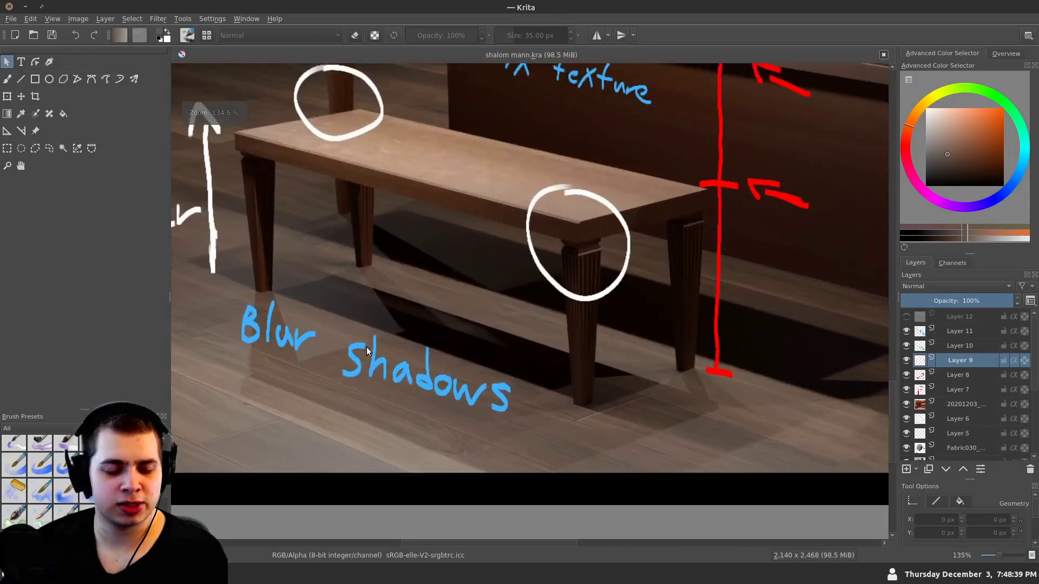
pyautogui.scroll(-1, 398, 320)
pyautogui.scroll(2, 398, 324)
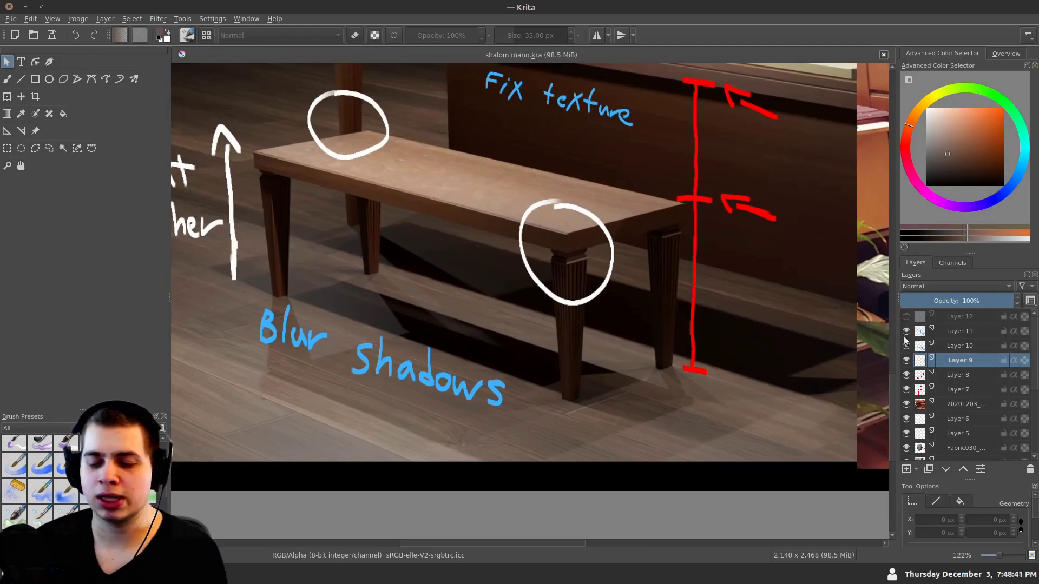
# Show Layer 12 with the Space Between Keys annotations and examine the blue-marked piano keys
pyautogui.scroll(-3, 349, 352)
pyautogui.scroll(7, 495, 303)
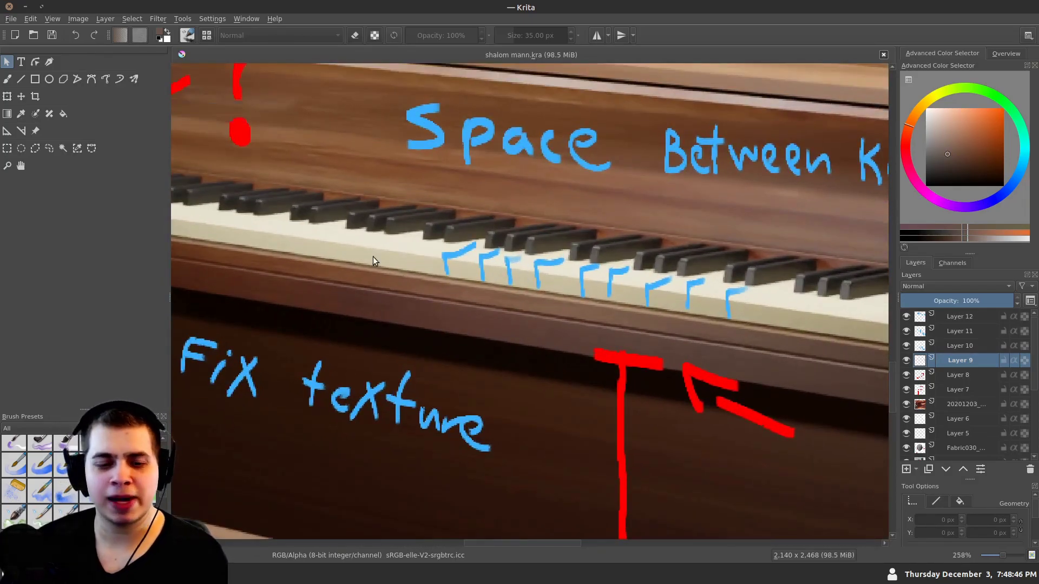
pyautogui.scroll(1, 368, 256)
pyautogui.moveTo(423, 272); pyautogui.dragTo(460, 287)
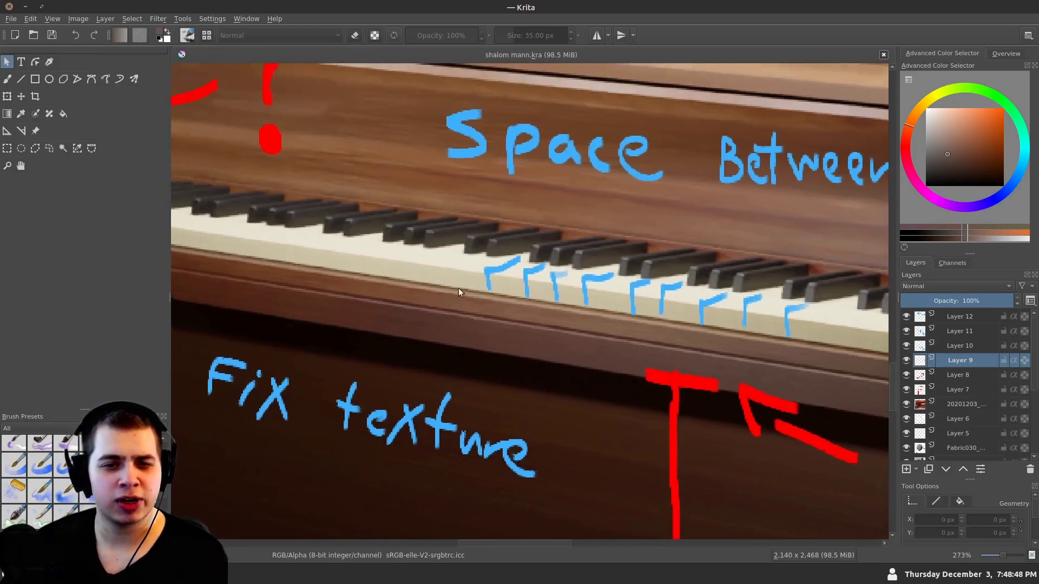
pyautogui.scroll(1, 460, 286)
pyautogui.moveTo(287, 238); pyautogui.dragTo(440, 251)
pyautogui.scroll(-1, 440, 250)
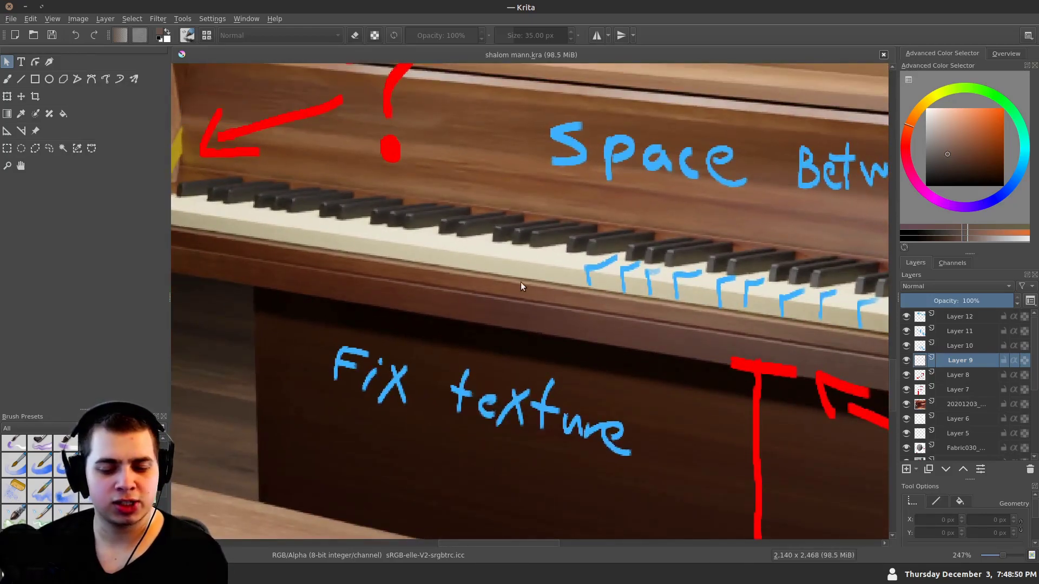
# Examine the rendered white keys for visible gaps, both up close and in view of the whole keyboard
pyautogui.scroll(3, 454, 235)
pyautogui.scroll(-2, 463, 283)
pyautogui.moveTo(455, 288); pyautogui.dragTo(355, 274)
pyautogui.scroll(-5, 352, 203)
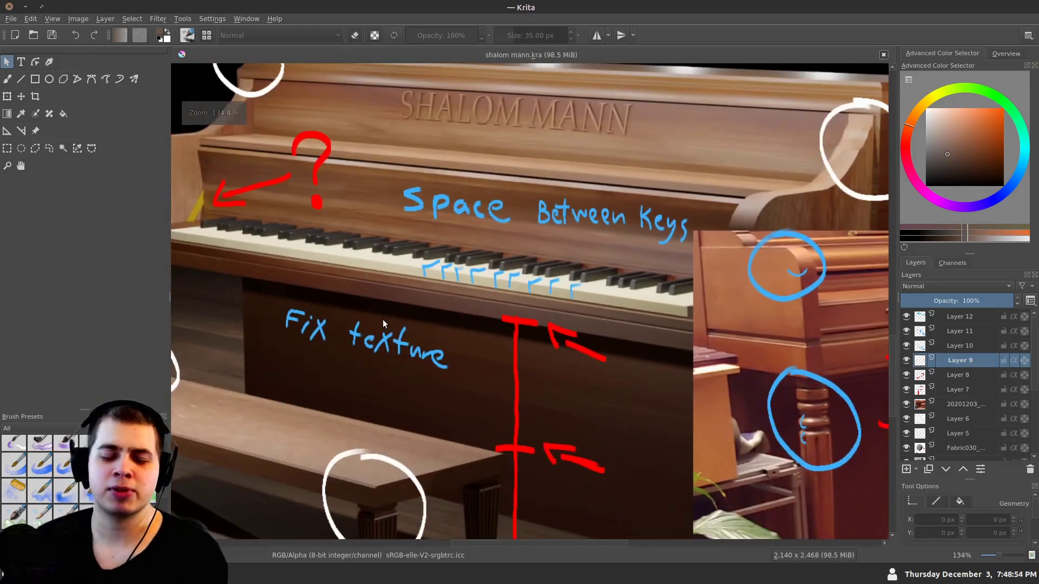
pyautogui.scroll(5, 440, 283)
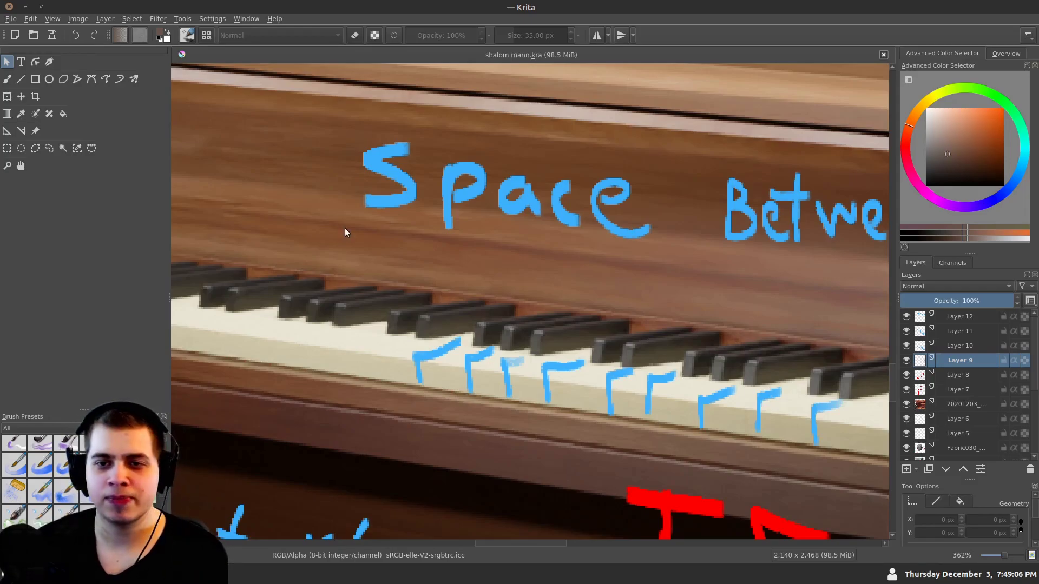
# Hide the Space Between Keys annotations on Layer 12 and the Blur Shadows annotation on Layer 11
pyautogui.scroll(-8, 367, 269)
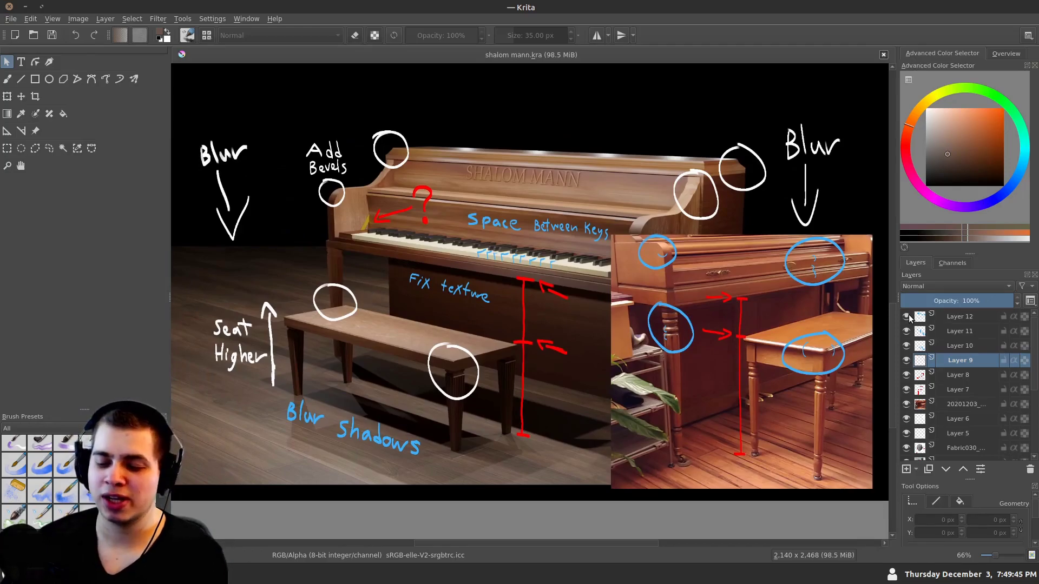
pyautogui.click(906, 317)
pyautogui.click(906, 331)
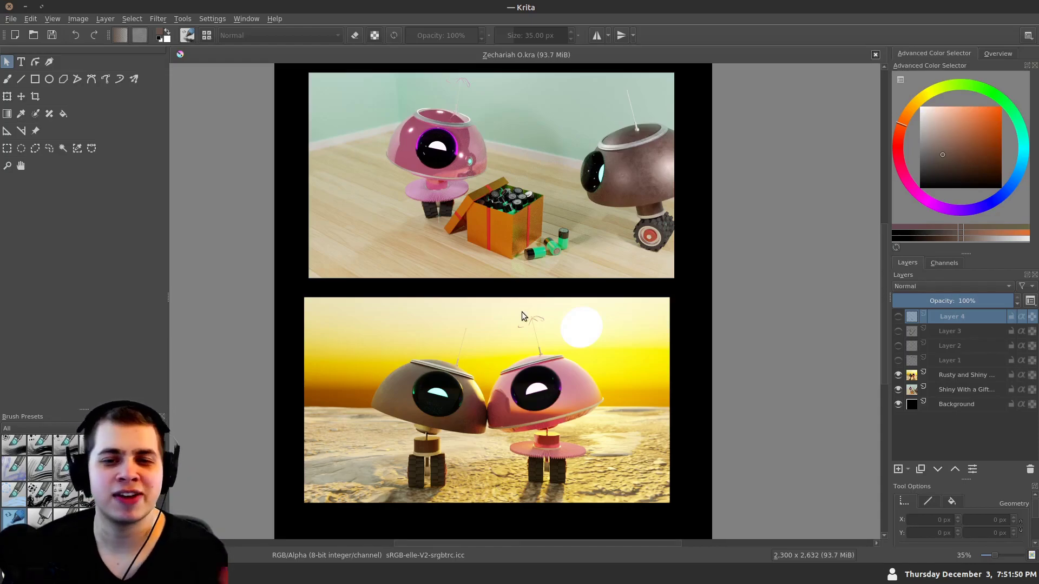
# Examine the two robots touching heads in the sunset render without annotations
pyautogui.scroll(-1, 407, 214)
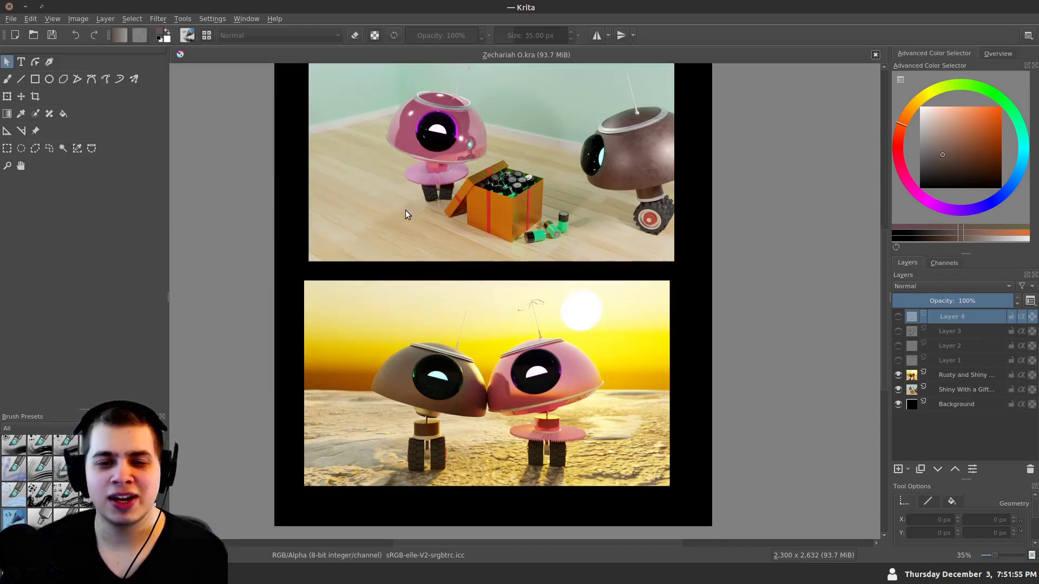
pyautogui.moveTo(560, 205); pyautogui.dragTo(465, 220)
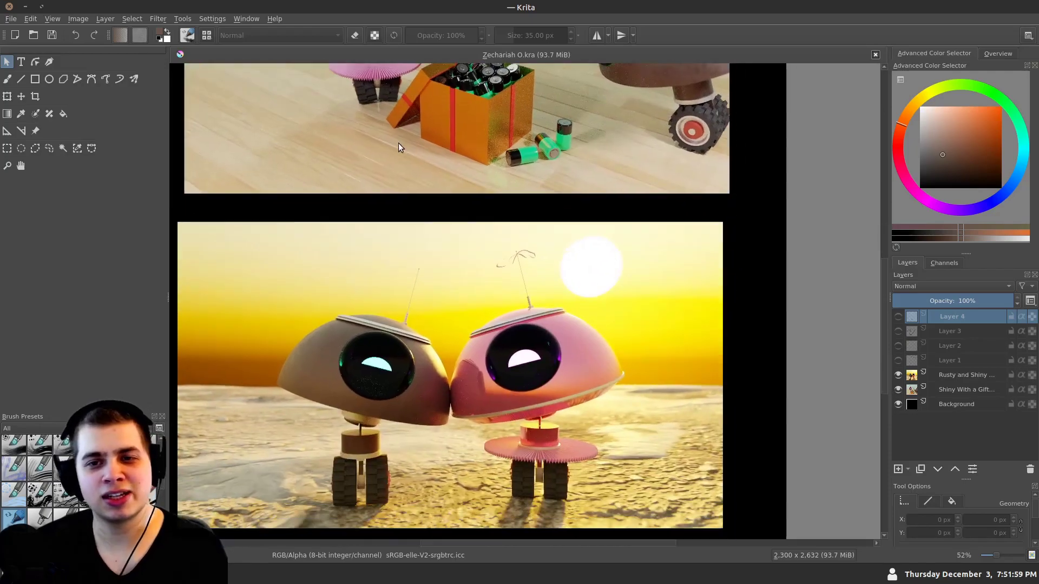
pyautogui.scroll(-2, 355, 170)
pyautogui.moveTo(346, 249); pyautogui.dragTo(432, 265)
pyautogui.moveTo(431, 267); pyautogui.dragTo(407, 239)
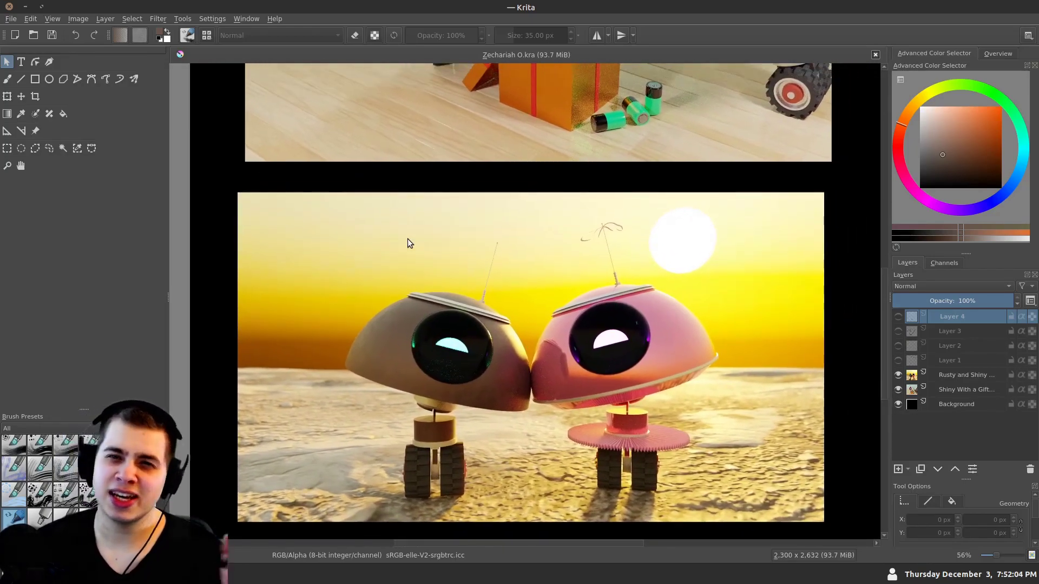
# Examine the gift-box render with the pink and brown robots, up close and alongside the sunset render
pyautogui.scroll(5, 428, 214)
pyautogui.scroll(-1, 384, 254)
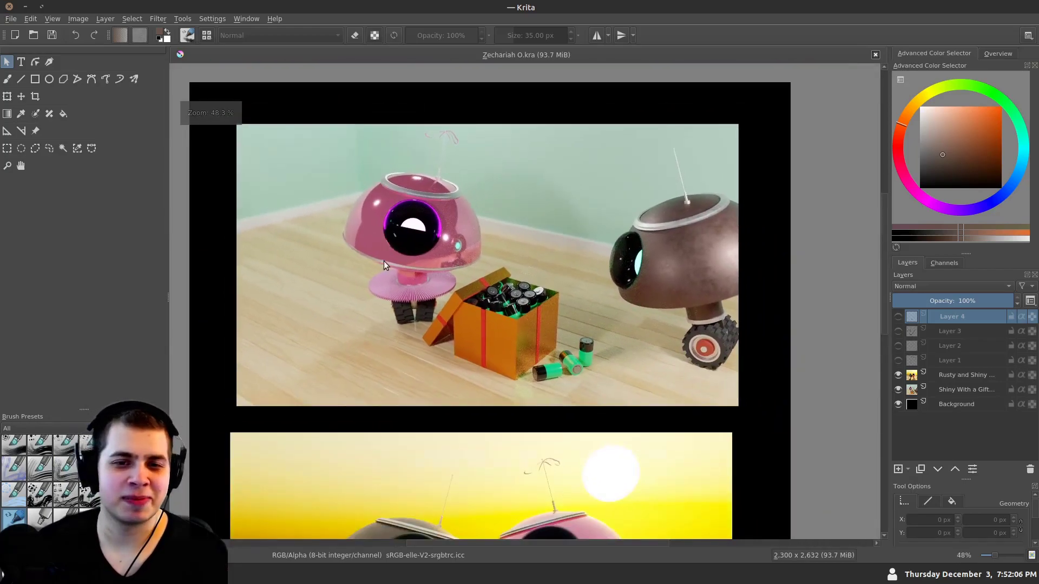
pyautogui.moveTo(390, 260); pyautogui.dragTo(388, 239)
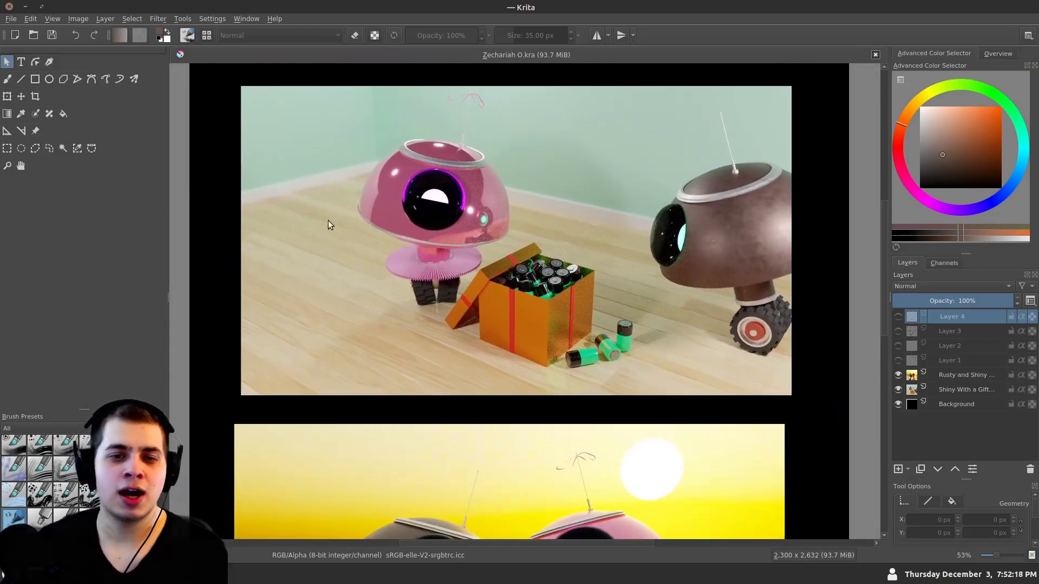
pyautogui.moveTo(388, 280); pyautogui.dragTo(382, 209)
pyautogui.scroll(-3, 382, 209)
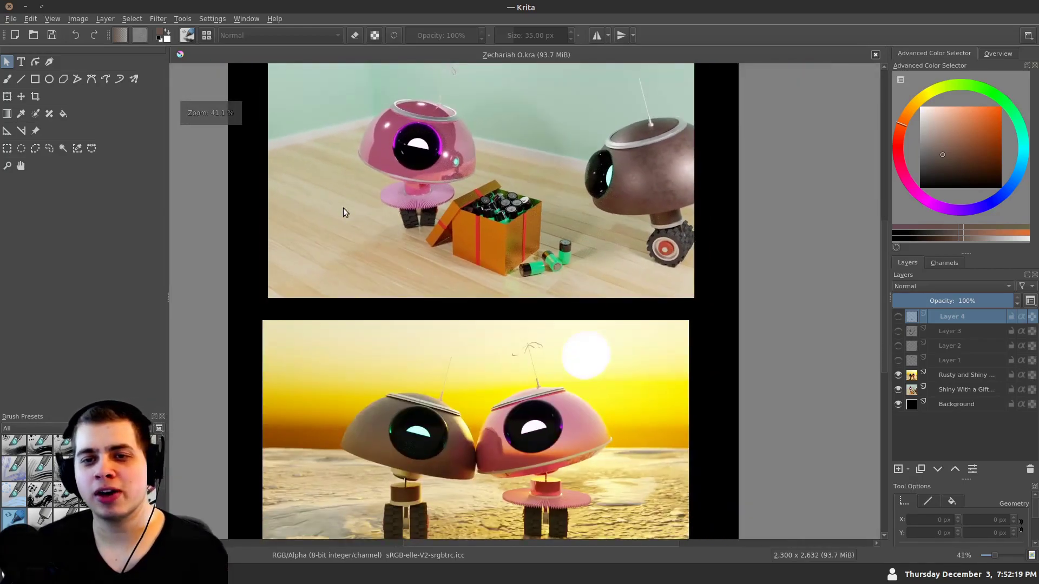
pyautogui.moveTo(312, 178); pyautogui.dragTo(336, 144)
pyautogui.moveTo(390, 219); pyautogui.dragTo(400, 274)
pyautogui.scroll(-1, 400, 275)
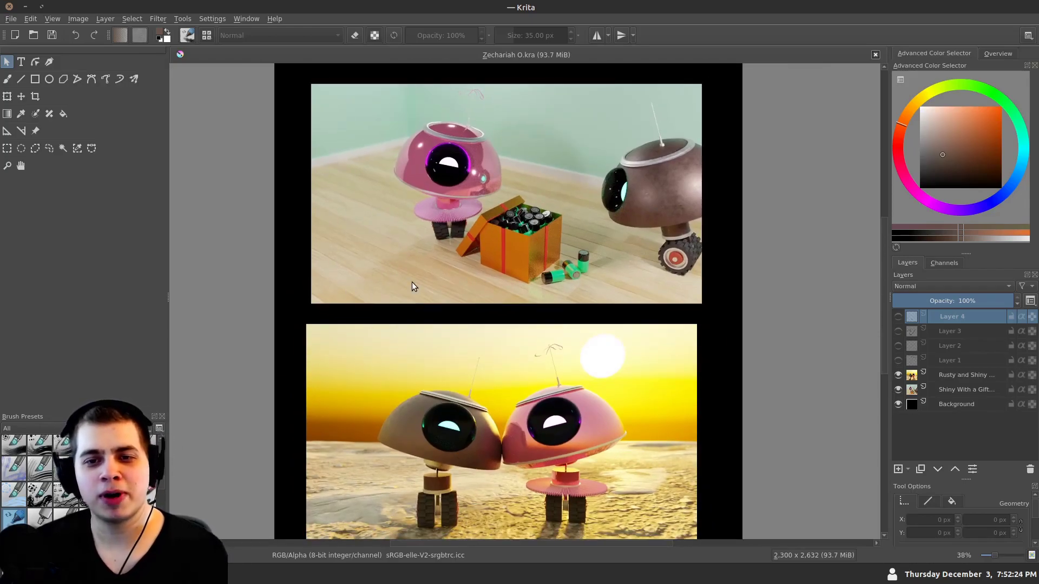
# Show Layer 1 with the Denoise annotations and examine the marked noise on the pink robot, gift box and floor
pyautogui.click(898, 361)
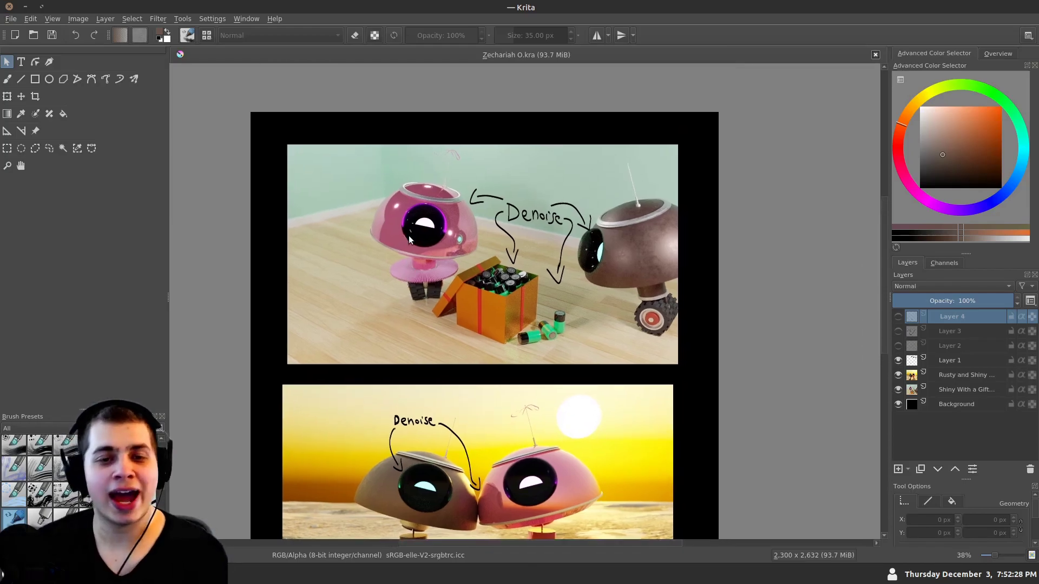
pyautogui.scroll(1, 430, 273)
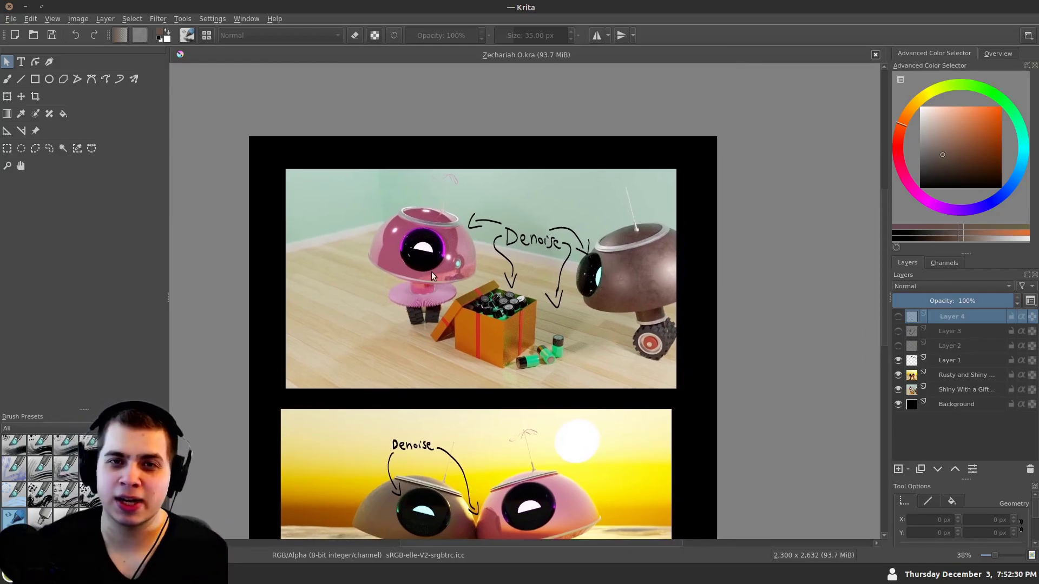
pyautogui.scroll(5, 438, 259)
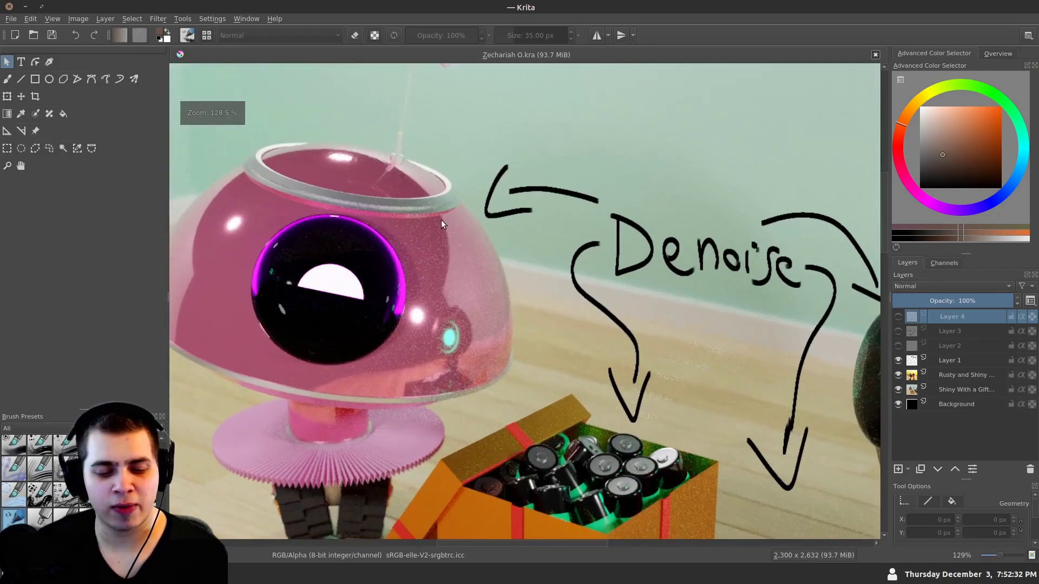
pyautogui.moveTo(448, 273); pyautogui.dragTo(272, 236)
pyautogui.scroll(-3, 396, 216)
pyautogui.moveTo(485, 271); pyautogui.dragTo(451, 119)
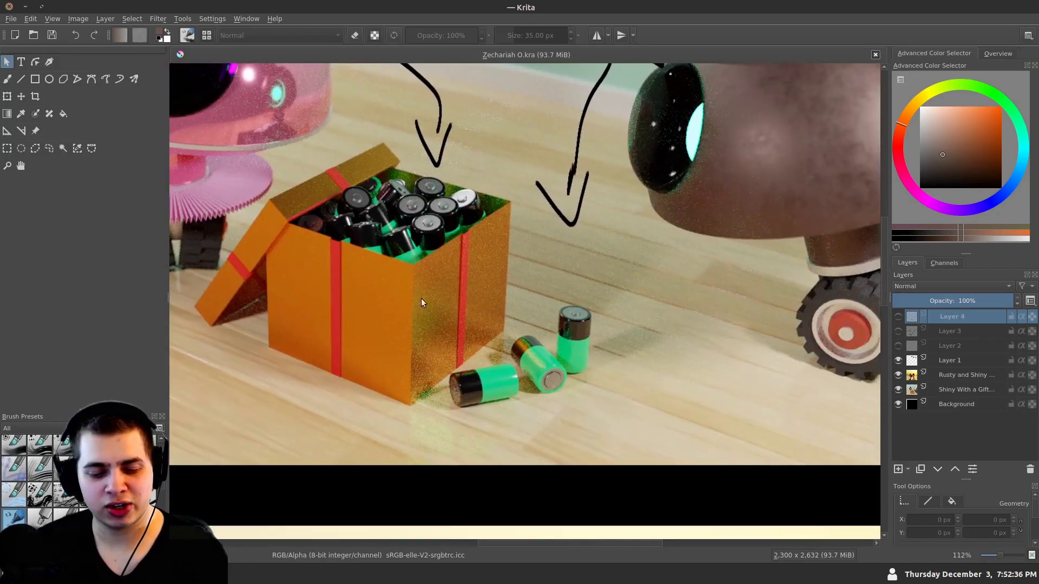
pyautogui.moveTo(601, 206); pyautogui.dragTo(573, 290)
# Examine the Denoise-marked areas on the brown robot's eye and between the robots in the sunset render
pyautogui.moveTo(474, 426); pyautogui.dragTo(529, 156)
pyautogui.scroll(-4, 529, 157)
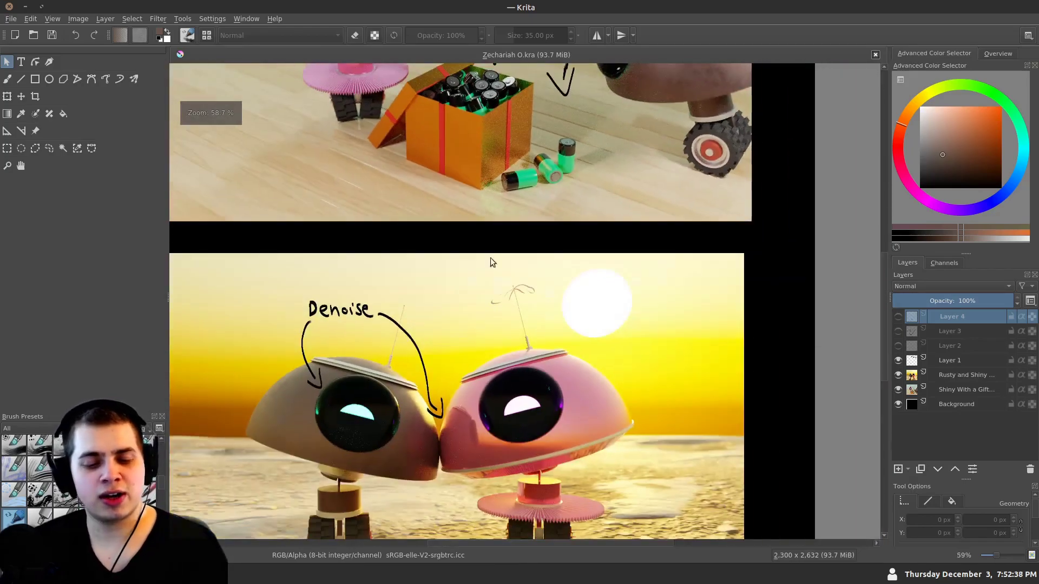
pyautogui.moveTo(498, 253); pyautogui.dragTo(552, 164)
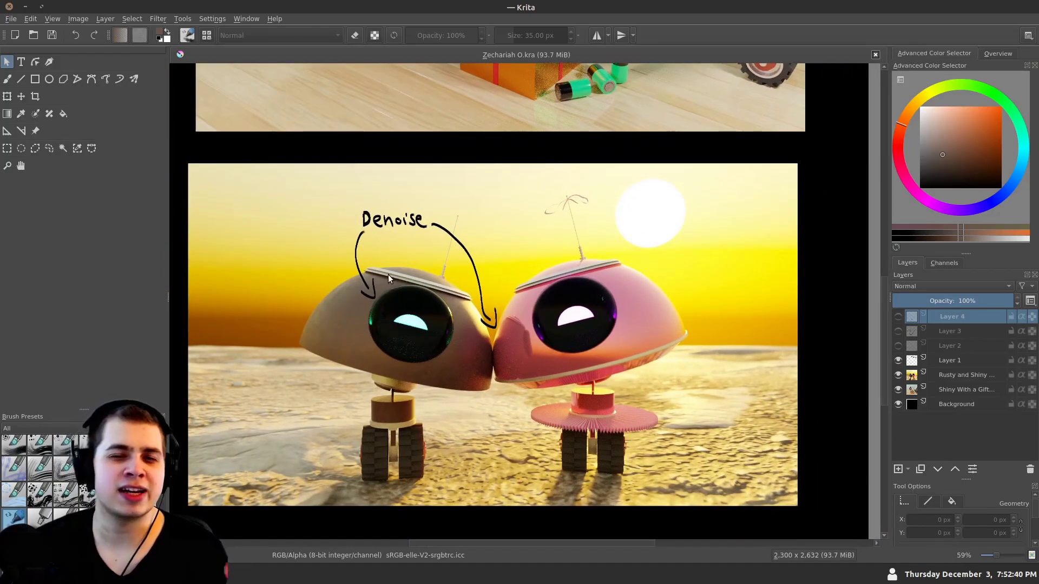
pyautogui.scroll(1, 346, 292)
# Toggle Layer 2's Add Thickness annotation off and on to compare the gift box's rim, and examine it up close
pyautogui.scroll(3, 387, 291)
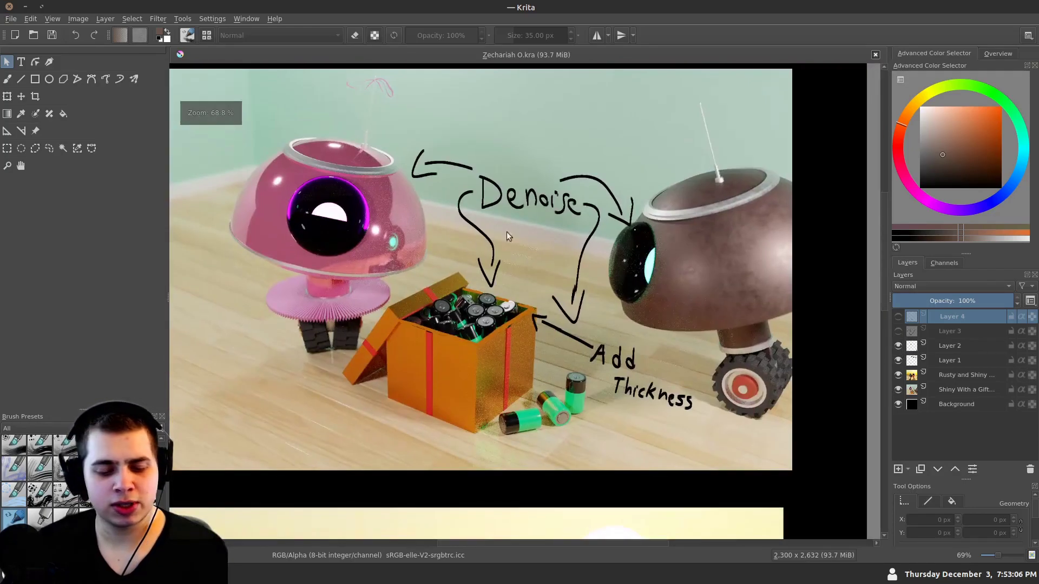
pyautogui.scroll(3, 527, 309)
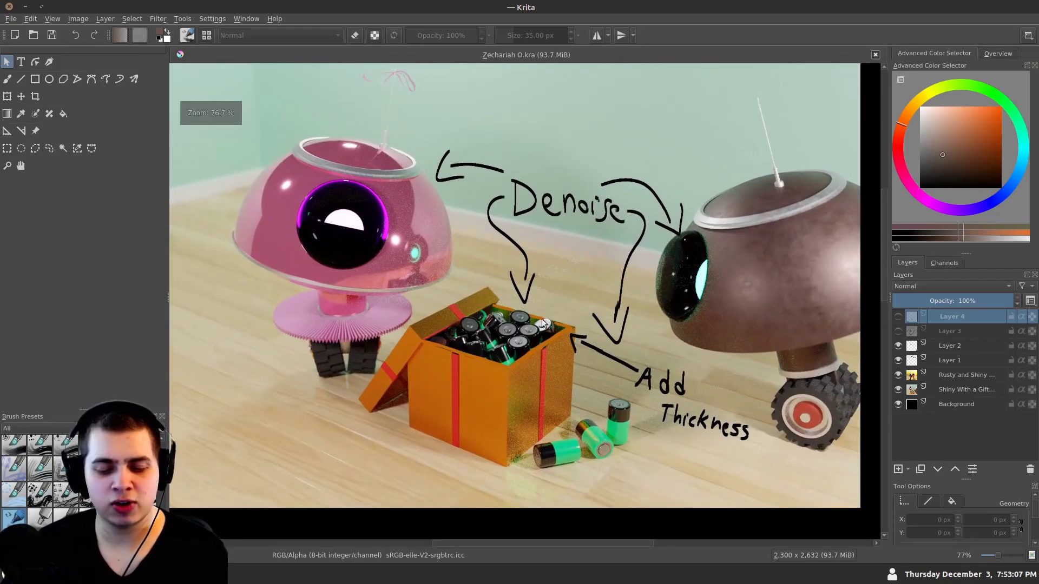
pyautogui.click(898, 345)
pyautogui.scroll(6, 534, 329)
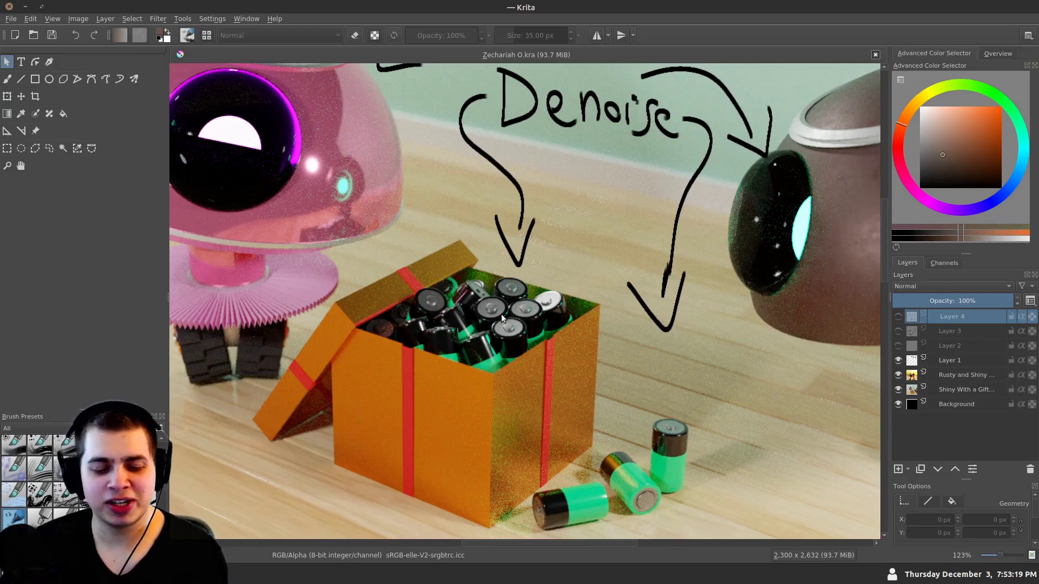
pyautogui.click(898, 346)
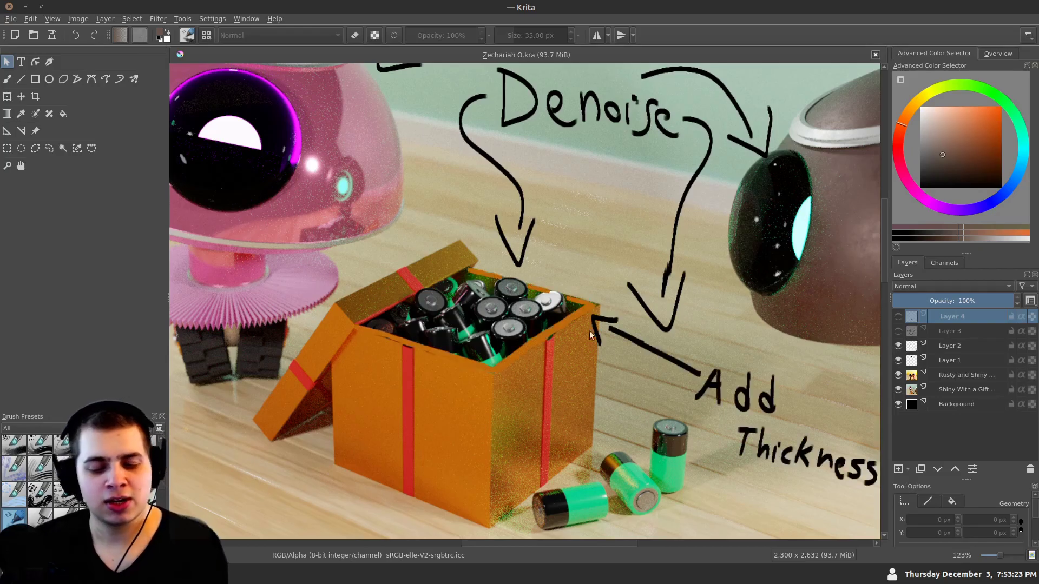
pyautogui.scroll(2, 560, 345)
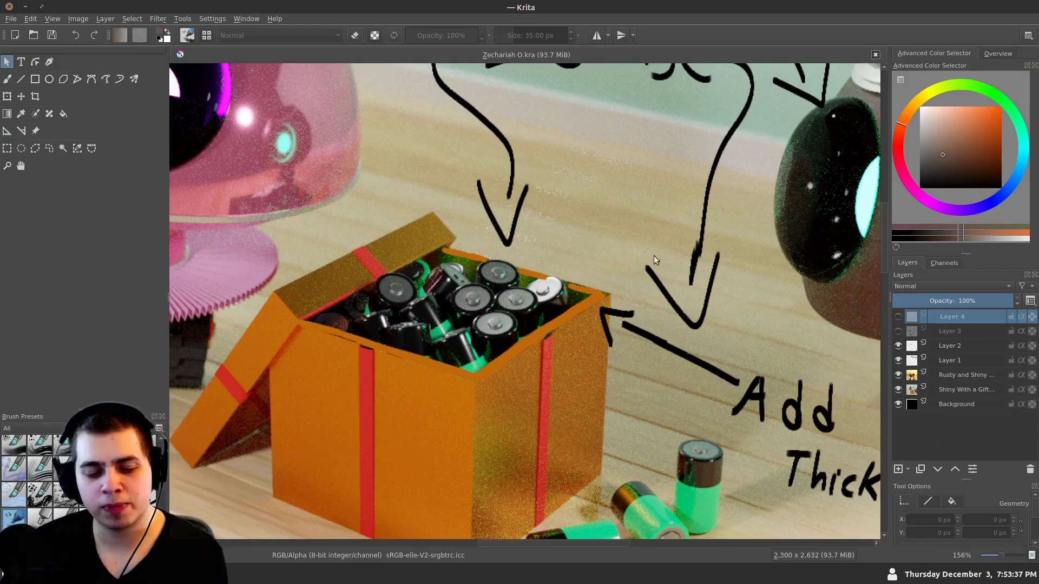
# Examine the Metal? annotation on the gift box and the dashed Crop markings beside the pink robot
pyautogui.scroll(-4, 539, 392)
pyautogui.scroll(3, 521, 327)
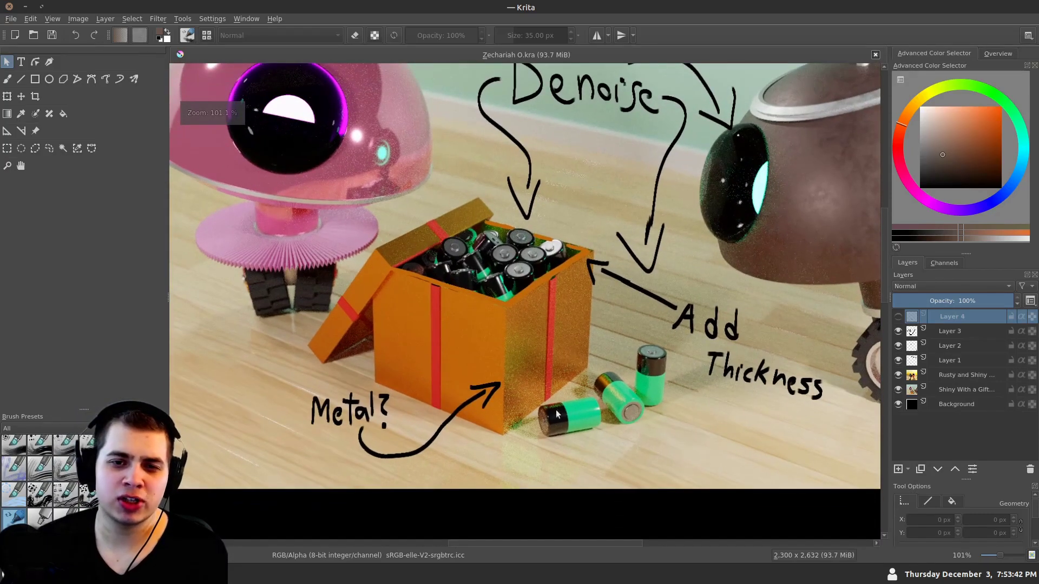
pyautogui.scroll(1, 514, 389)
pyautogui.scroll(1, 560, 336)
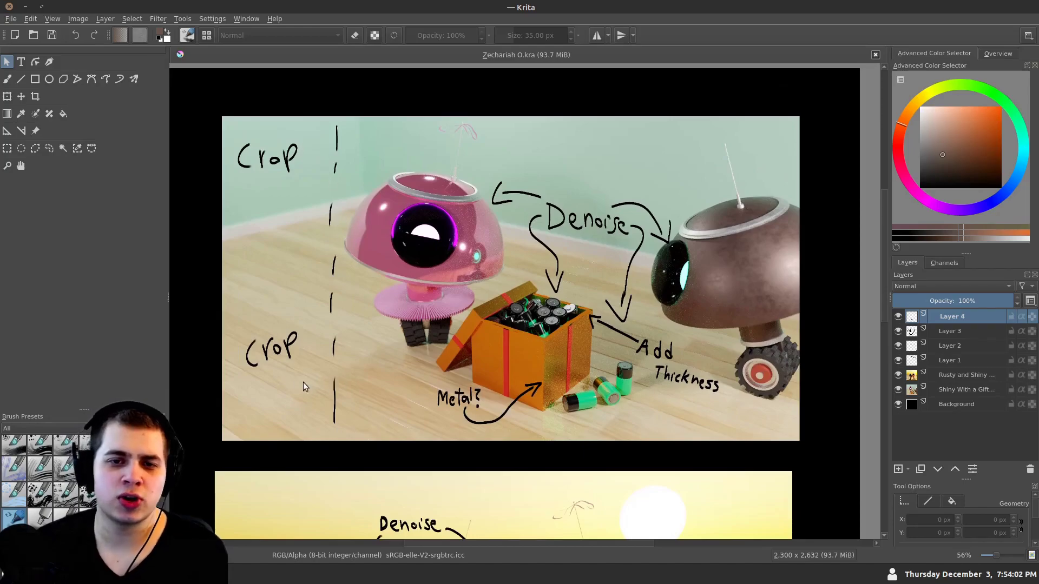
pyautogui.moveTo(362, 247); pyautogui.dragTo(293, 239)
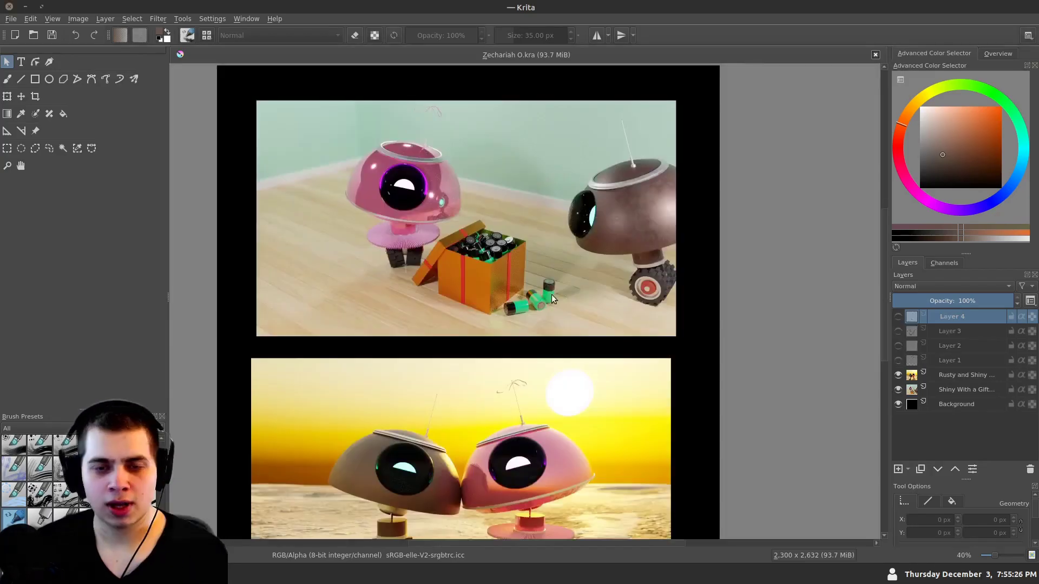
# Examine the gift box and loose batteries up close with the annotation layers hidden
pyautogui.scroll(3, 501, 193)
pyautogui.scroll(2, 501, 194)
pyautogui.scroll(2, 578, 284)
pyautogui.scroll(-2, 332, 287)
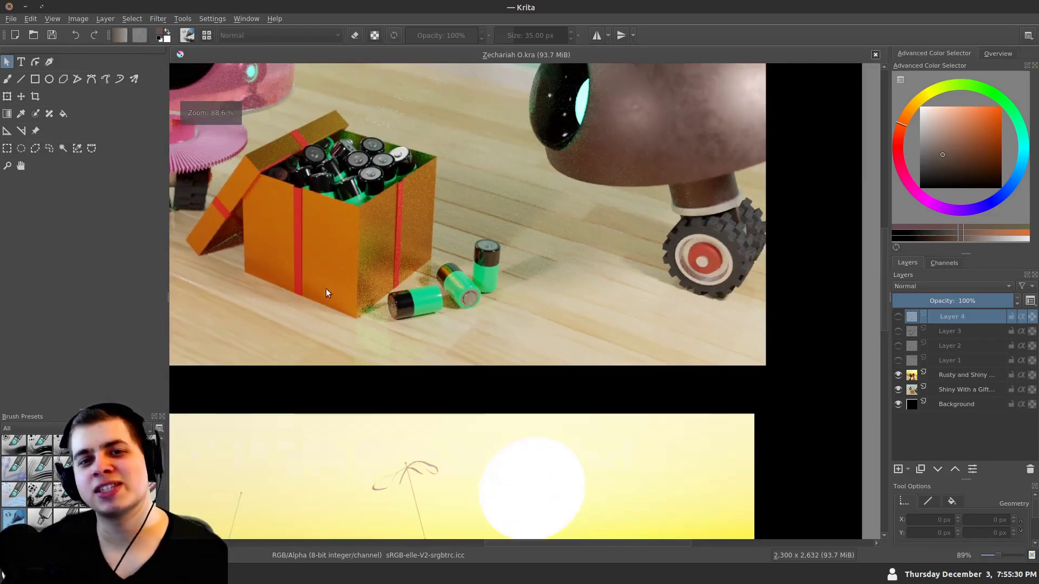
pyautogui.scroll(-1, 378, 247)
# Examine the unannotated sunset render, from the robots' heads and antennas to the rocky ground and sun
pyautogui.moveTo(373, 311); pyautogui.dragTo(413, 160)
pyautogui.moveTo(314, 293); pyautogui.dragTo(361, 218)
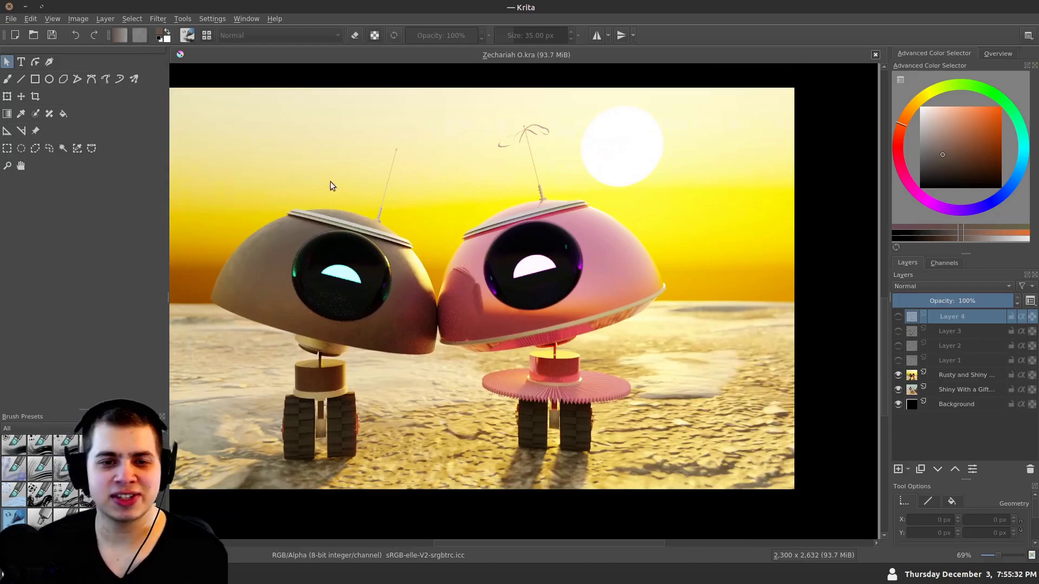
pyautogui.moveTo(244, 242); pyautogui.dragTo(287, 219)
pyautogui.moveTo(355, 258); pyautogui.dragTo(391, 279)
pyautogui.scroll(-1, 300, 244)
pyautogui.moveTo(317, 213); pyautogui.dragTo(316, 252)
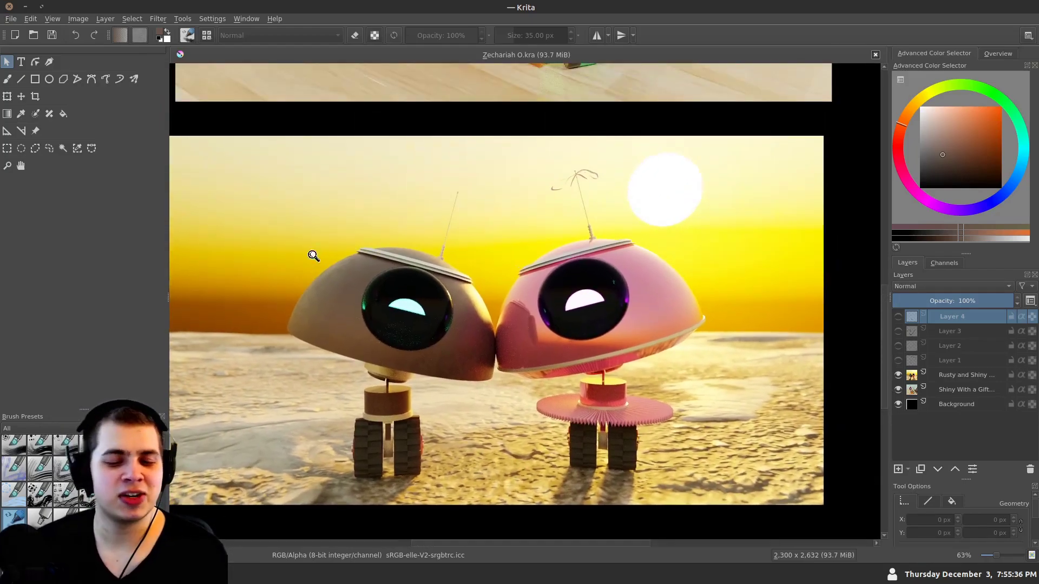
pyautogui.scroll(-1, 316, 252)
pyautogui.moveTo(320, 126); pyautogui.dragTo(328, 235)
pyautogui.scroll(-2, 326, 244)
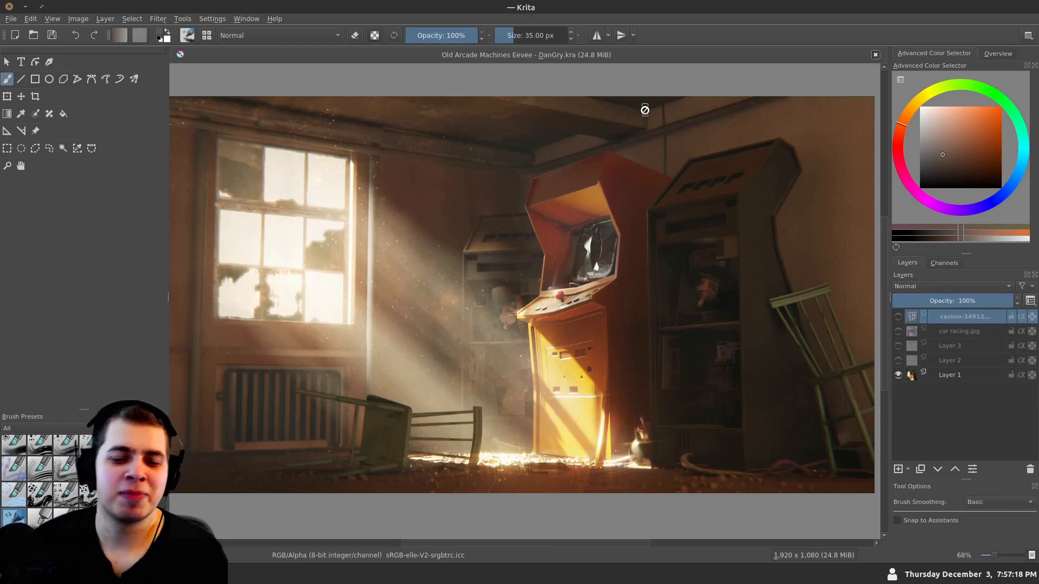
# Examine the arcade machine render's window, light rays, dust particles and broken screen up close
pyautogui.moveTo(276, 293); pyautogui.dragTo(246, 214)
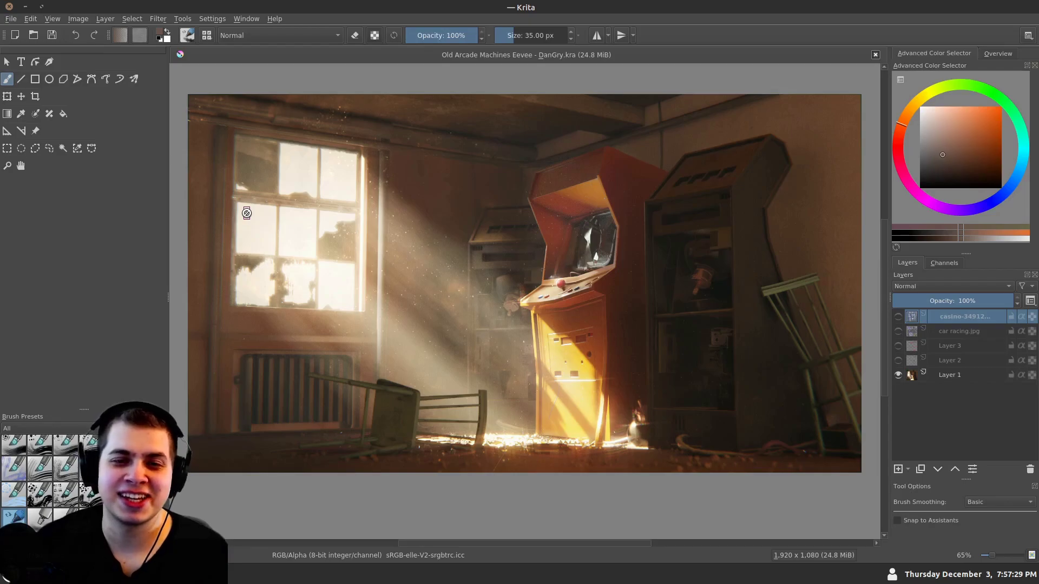
pyautogui.scroll(2, 247, 213)
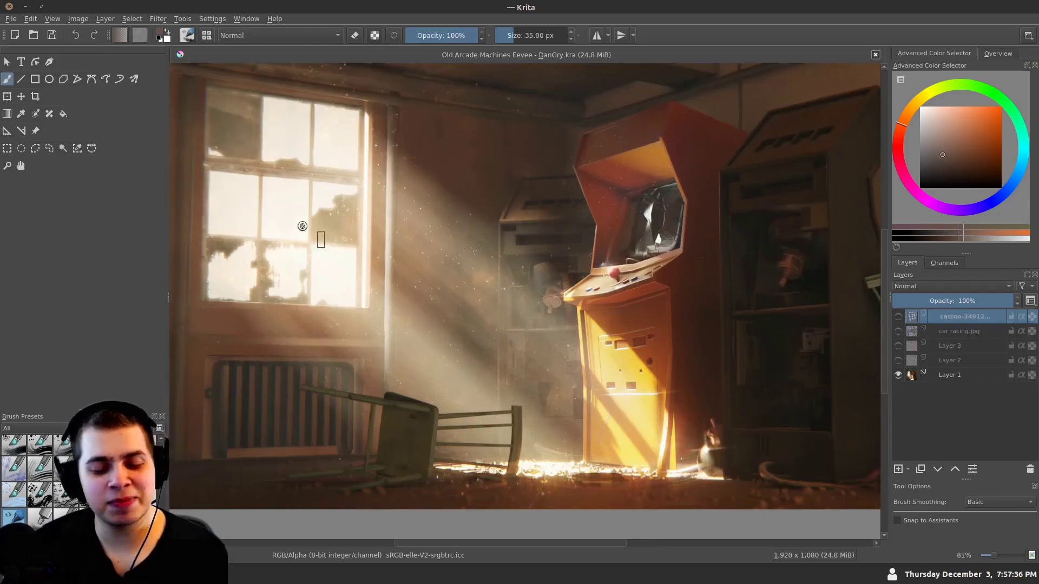
pyautogui.scroll(2, 316, 237)
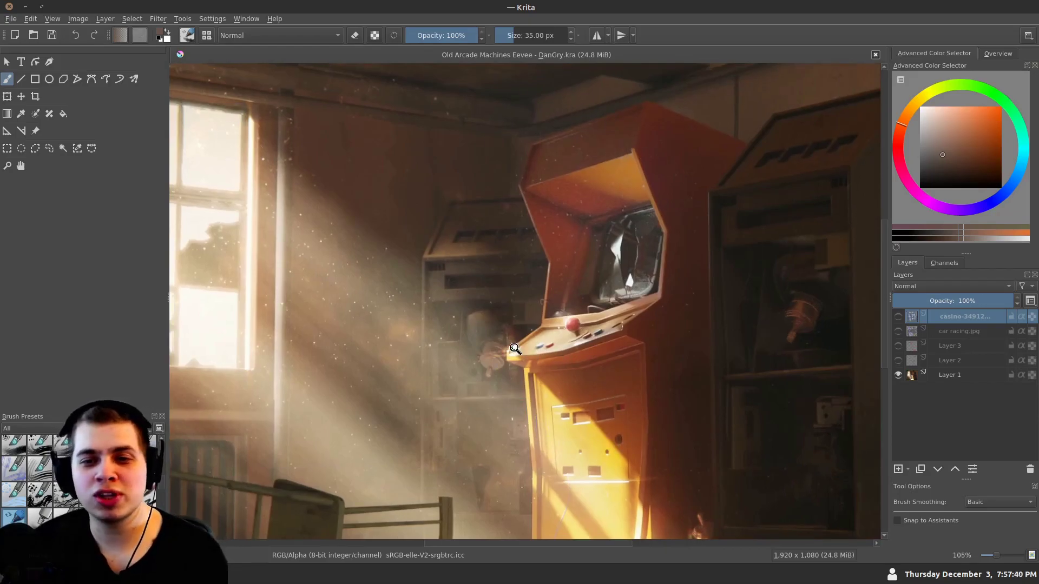
pyautogui.scroll(1, 517, 350)
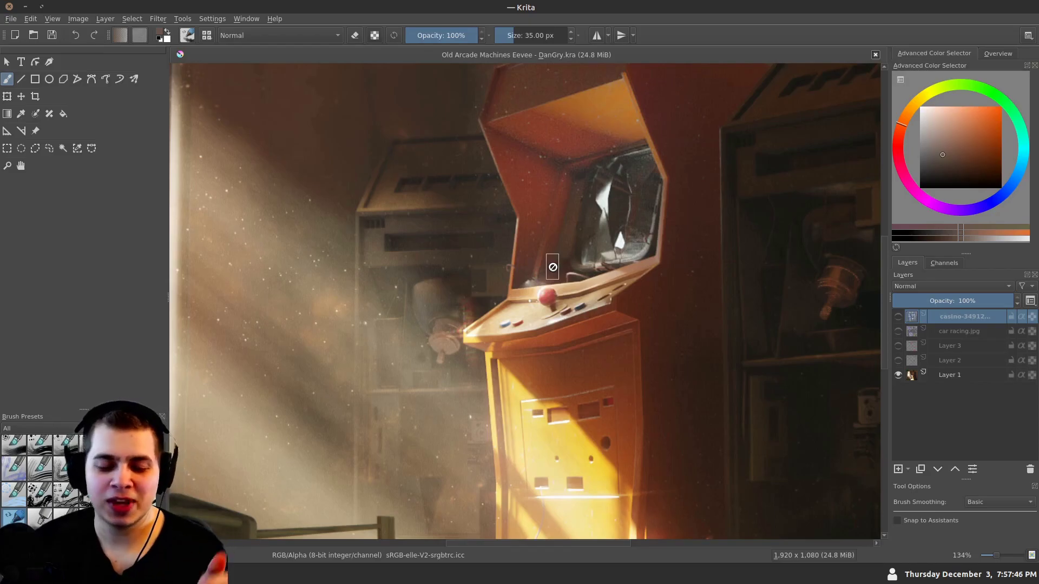
pyautogui.scroll(-2, 363, 227)
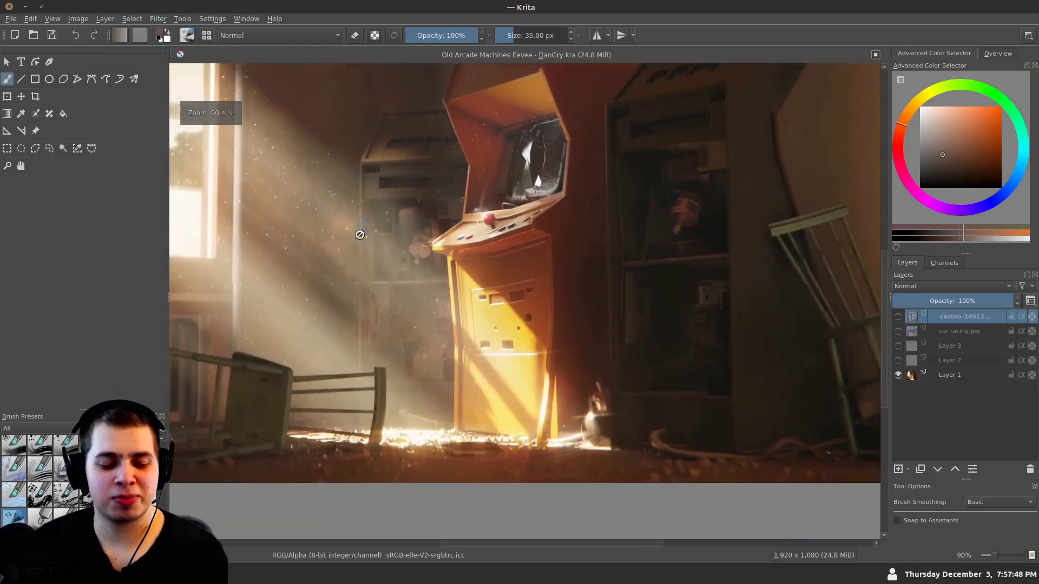
# Examine the bright debris at the arcade machine's base and the full render, and toggle Layer 2's visibility
pyautogui.scroll(3, 363, 228)
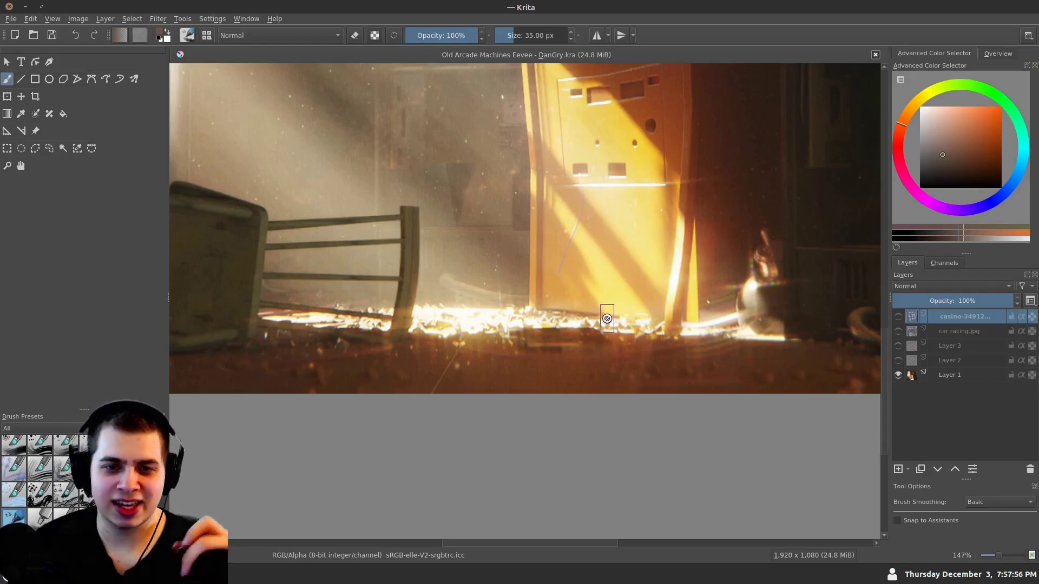
pyautogui.moveTo(500, 228); pyautogui.dragTo(503, 352)
pyautogui.scroll(-3, 460, 322)
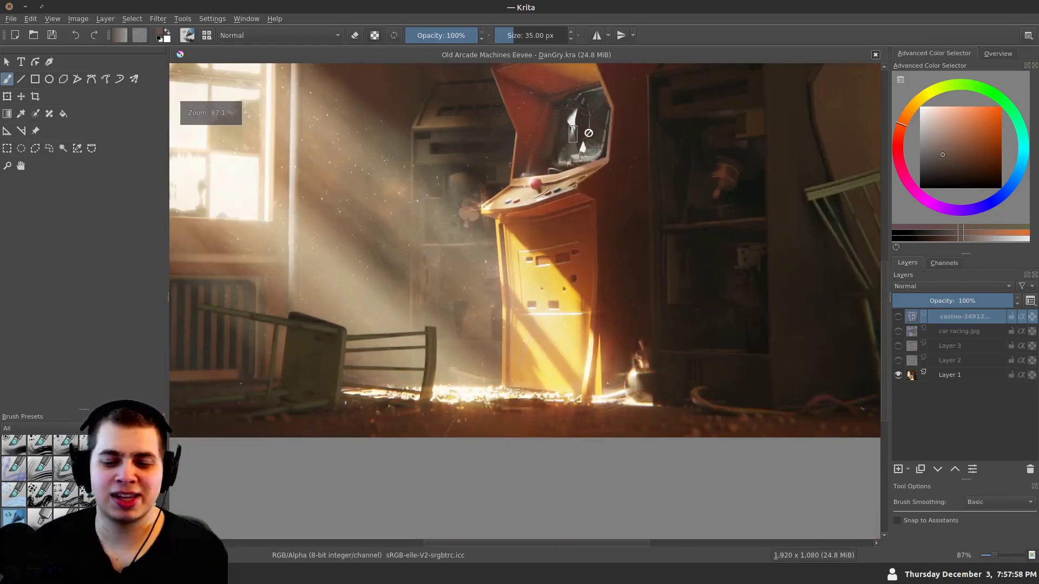
pyautogui.scroll(-3, 459, 368)
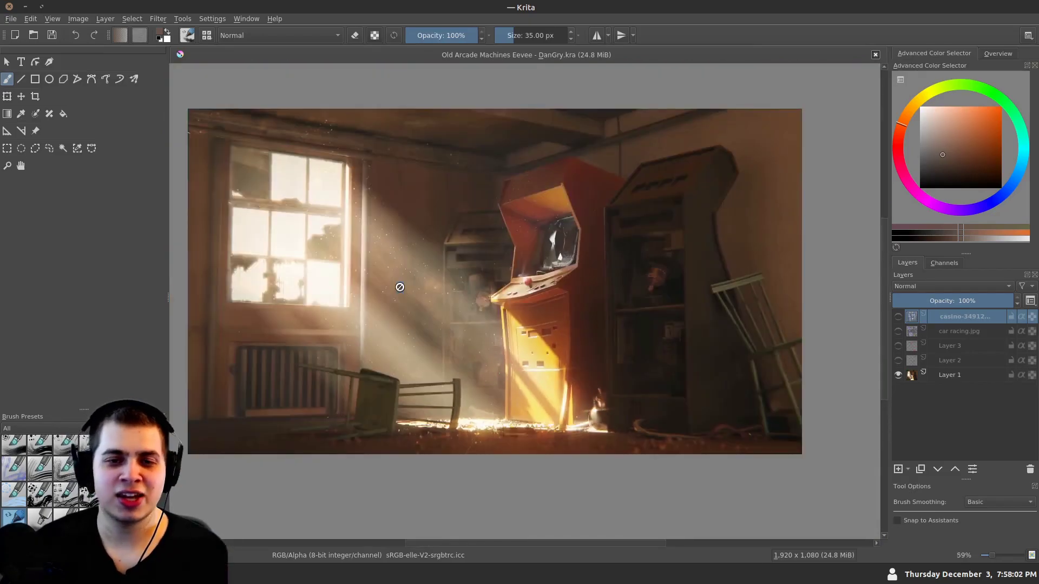
pyautogui.scroll(1, 364, 313)
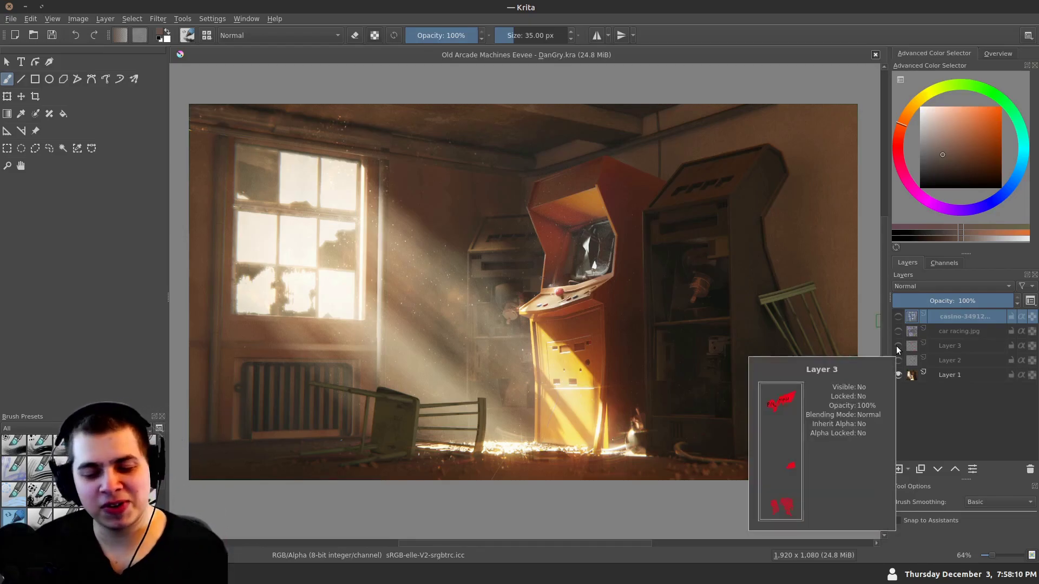
pyautogui.click(896, 360)
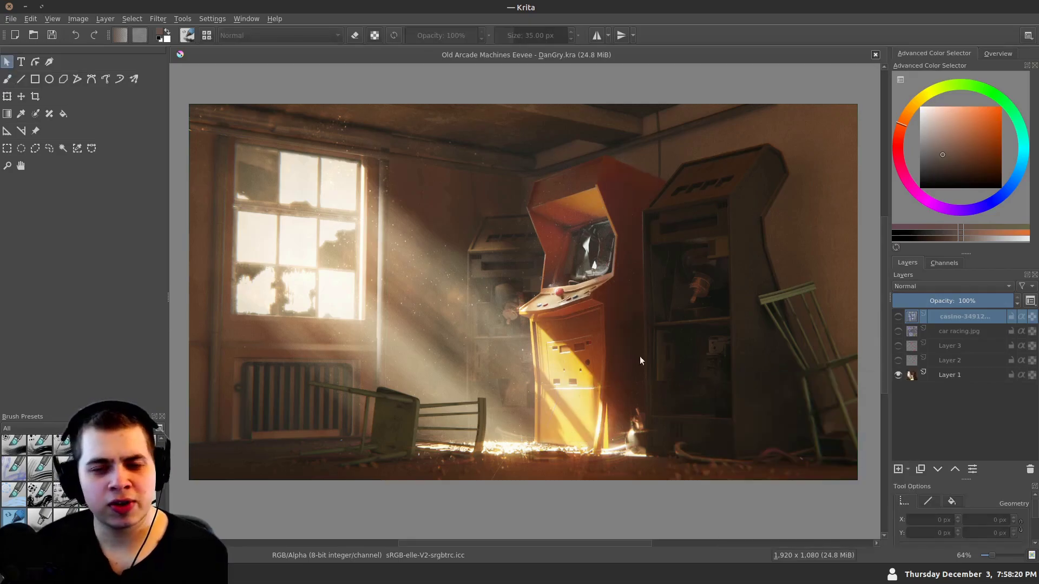
# Show Layer 2 and examine its painted dirt and grime over the central arcade machine, in the full render and up close
pyautogui.click(898, 360)
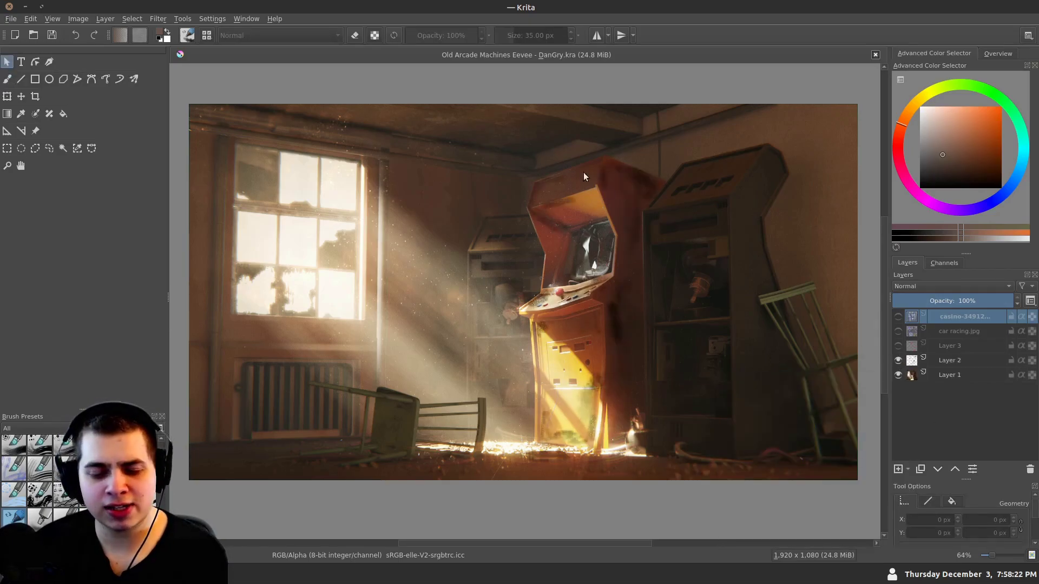
pyautogui.scroll(2, 606, 187)
pyautogui.scroll(-2, 615, 323)
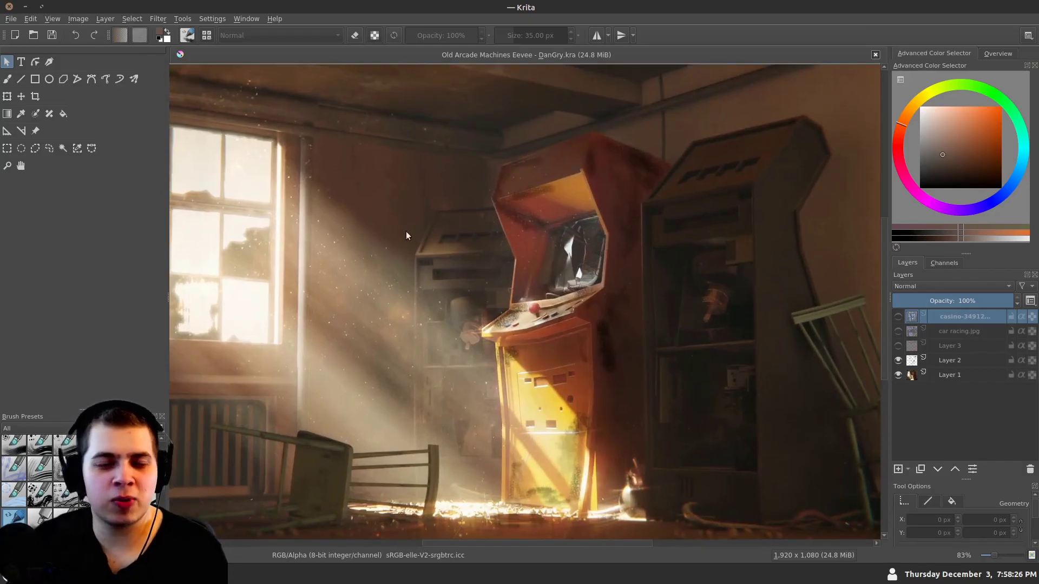
pyautogui.scroll(-3, 514, 161)
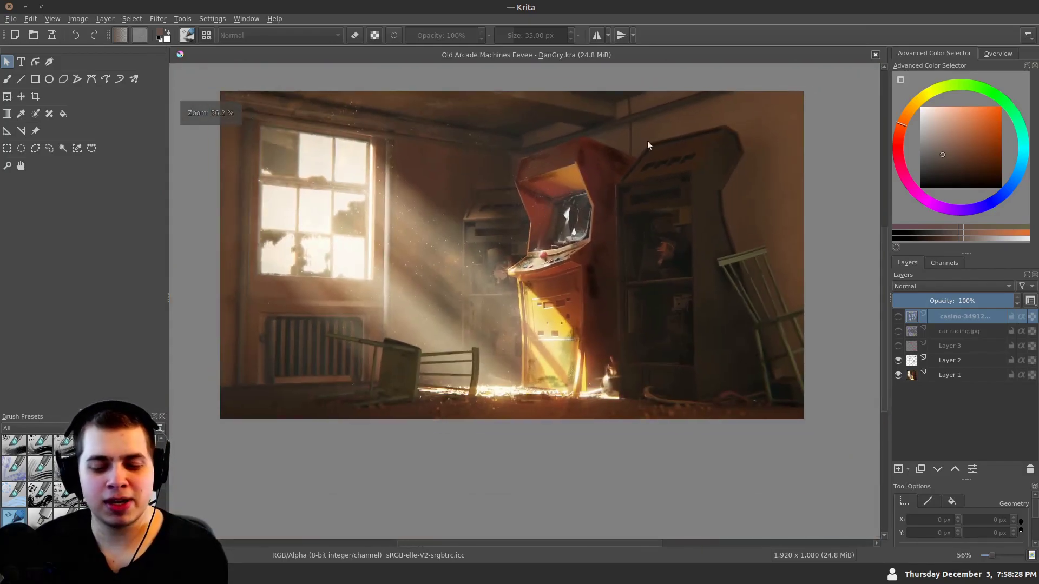
pyautogui.moveTo(540, 257); pyautogui.dragTo(557, 323)
pyautogui.moveTo(566, 375); pyautogui.dragTo(549, 347)
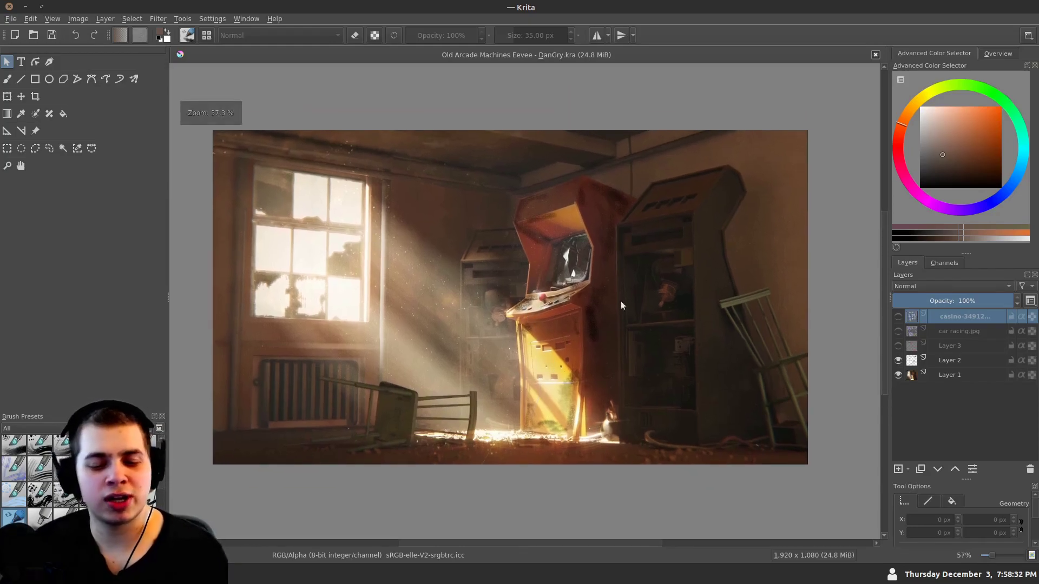
pyautogui.moveTo(502, 267); pyautogui.dragTo(477, 278)
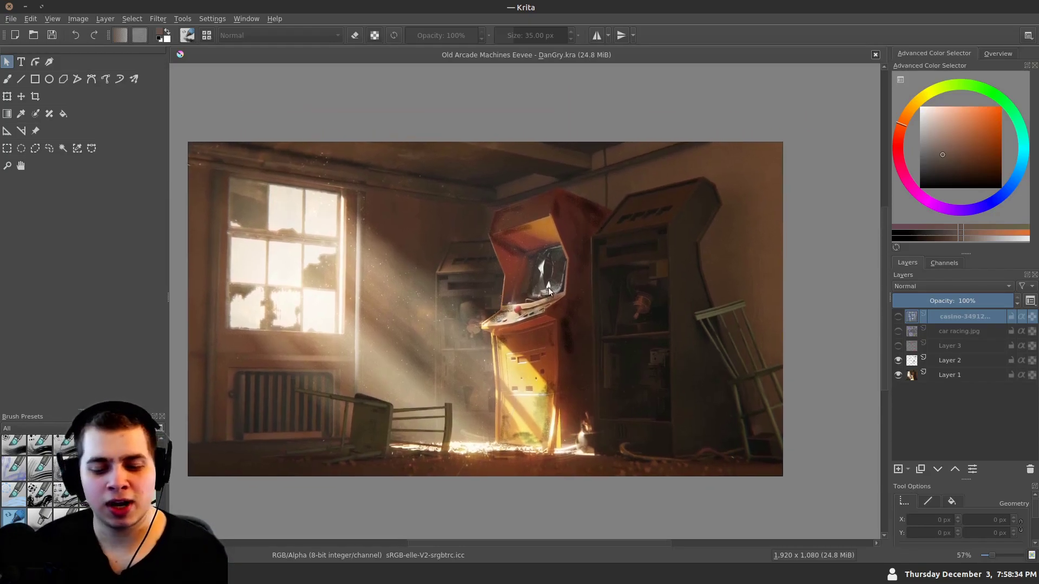
pyautogui.scroll(3, 568, 317)
pyautogui.moveTo(551, 376); pyautogui.dragTo(552, 308)
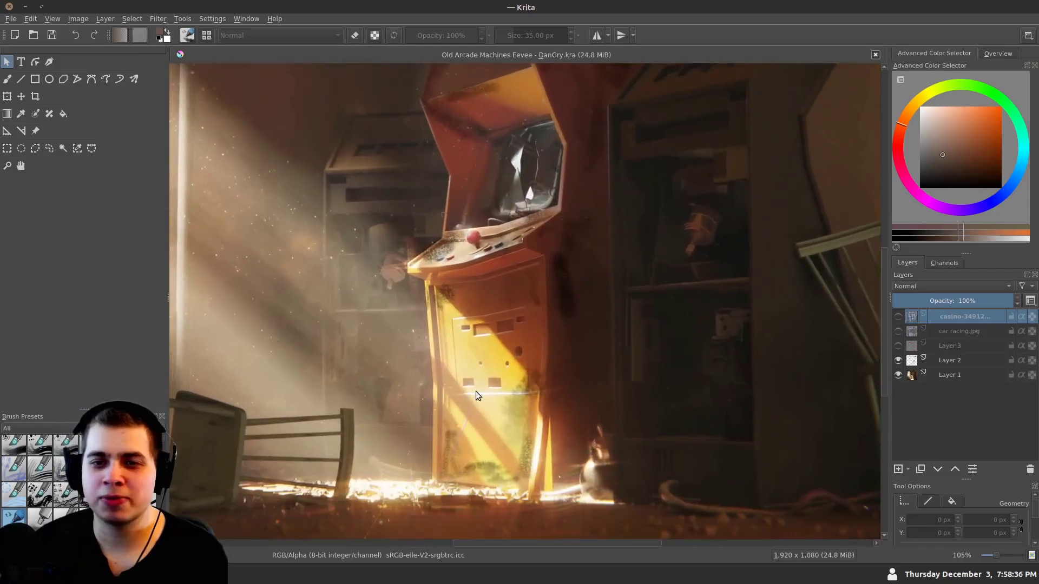
pyautogui.moveTo(478, 236); pyautogui.dragTo(466, 276)
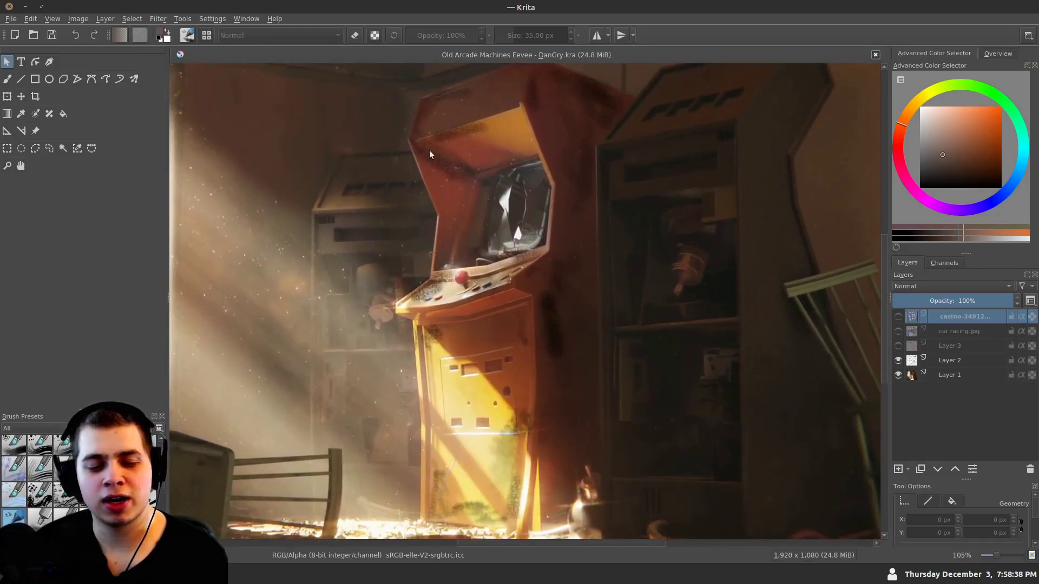
# Show Layer 3 and examine the PAC MAN lettering on the machine's marquee and the red graphics painted on its front
pyautogui.scroll(1, 450, 198)
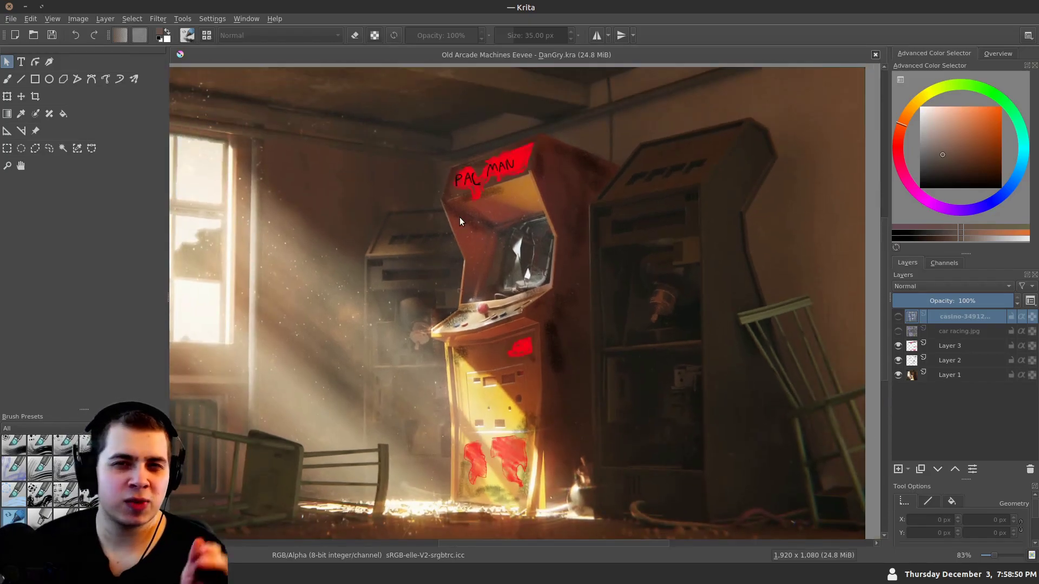
pyautogui.scroll(2, 503, 341)
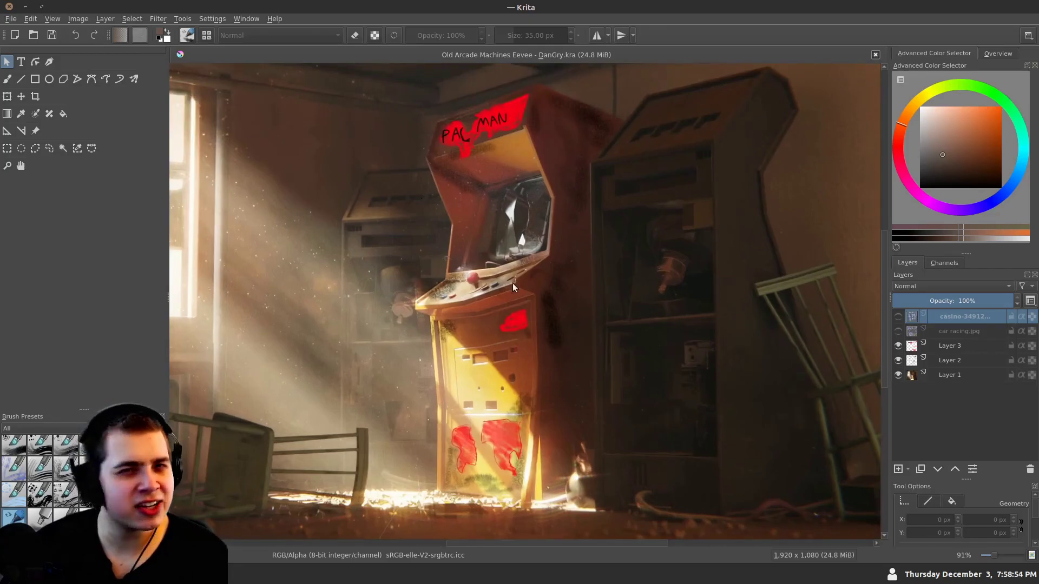
pyautogui.moveTo(499, 242); pyautogui.dragTo(500, 253)
pyautogui.moveTo(434, 157); pyautogui.dragTo(429, 256)
pyautogui.scroll(4, 429, 255)
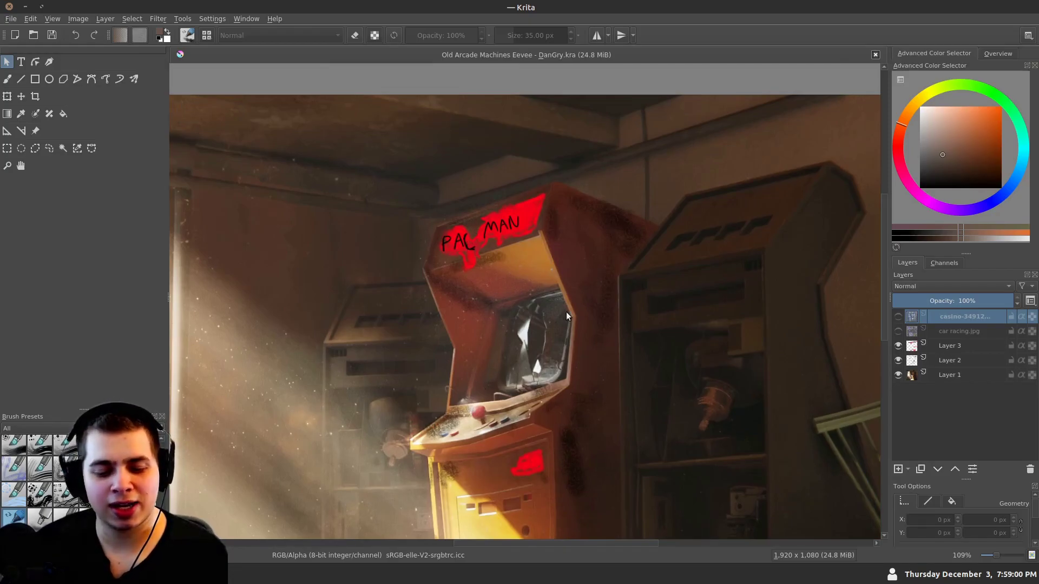
pyautogui.scroll(1, 520, 334)
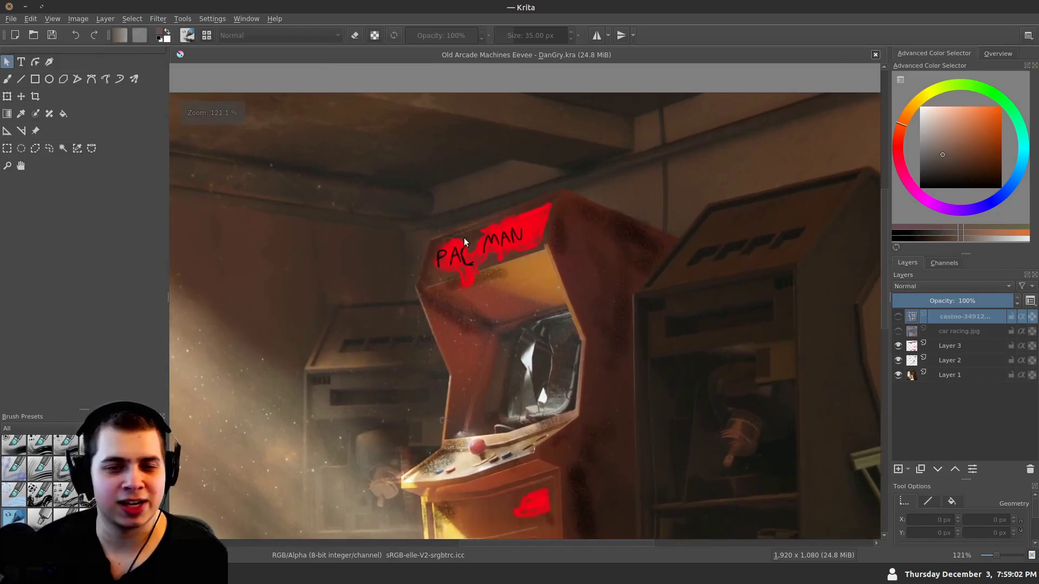
pyautogui.scroll(1, 456, 227)
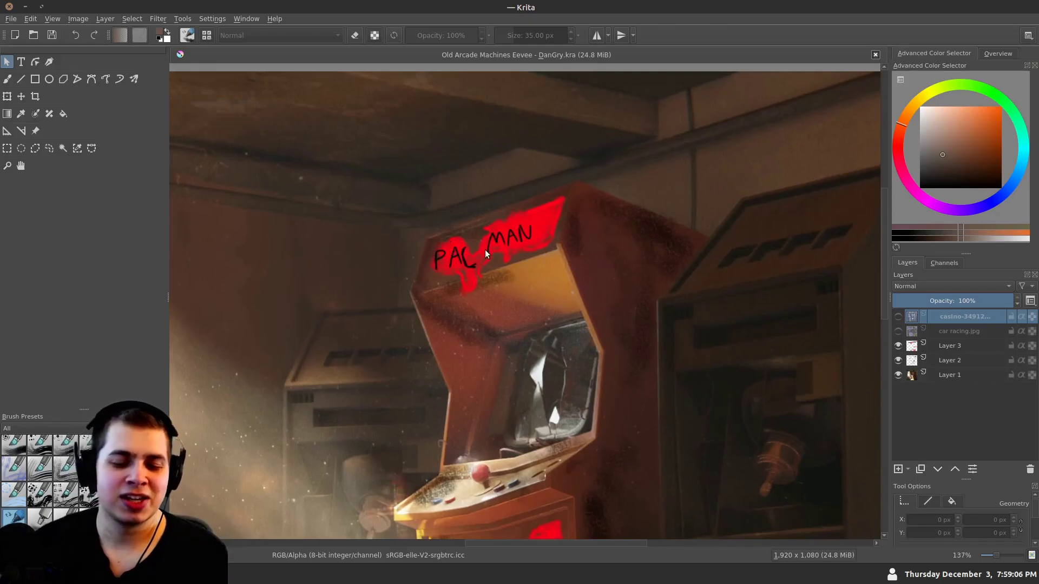
pyautogui.scroll(1, 485, 250)
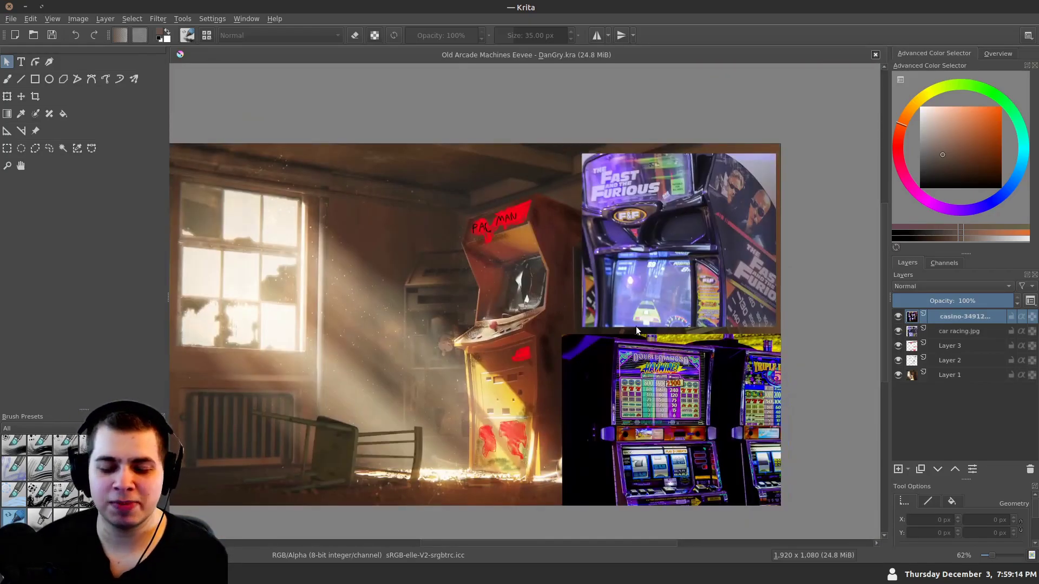
# Compare the arcade machine's painted graphics with the Fast and Furious cabinet and slot machine reference photos
pyautogui.scroll(3, 636, 329)
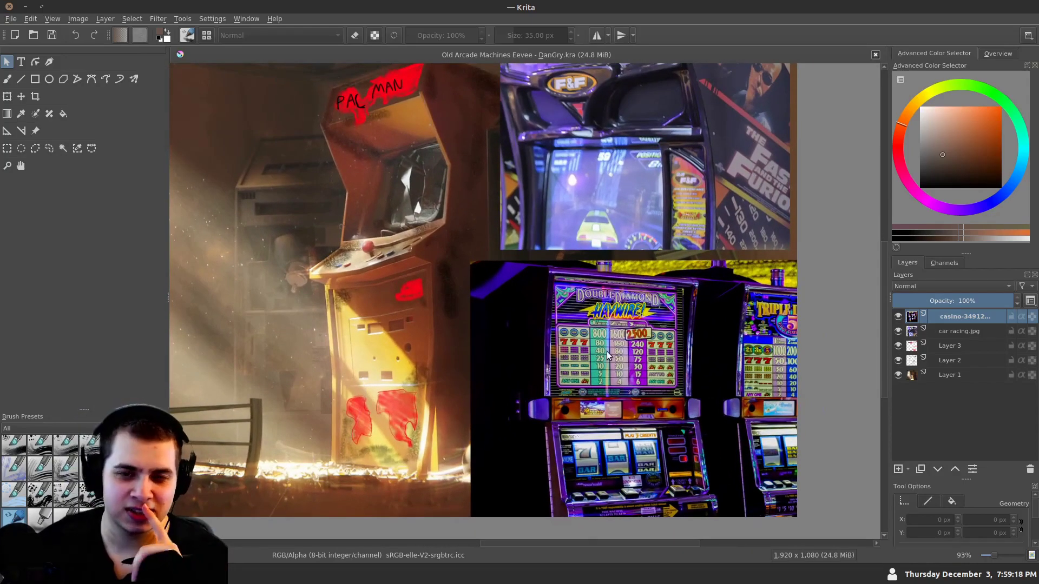
pyautogui.scroll(1, 606, 352)
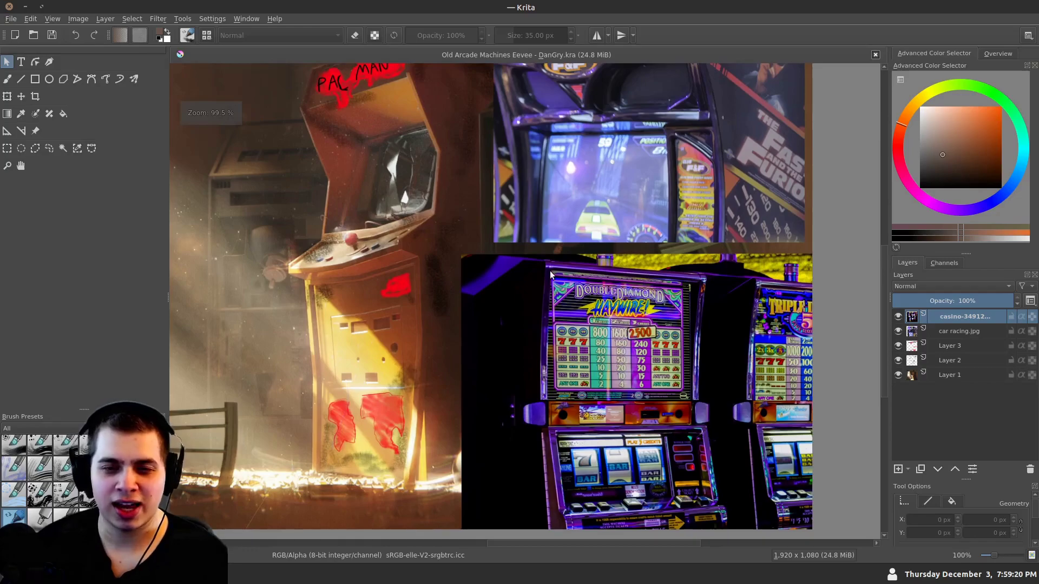
pyautogui.scroll(1, 582, 316)
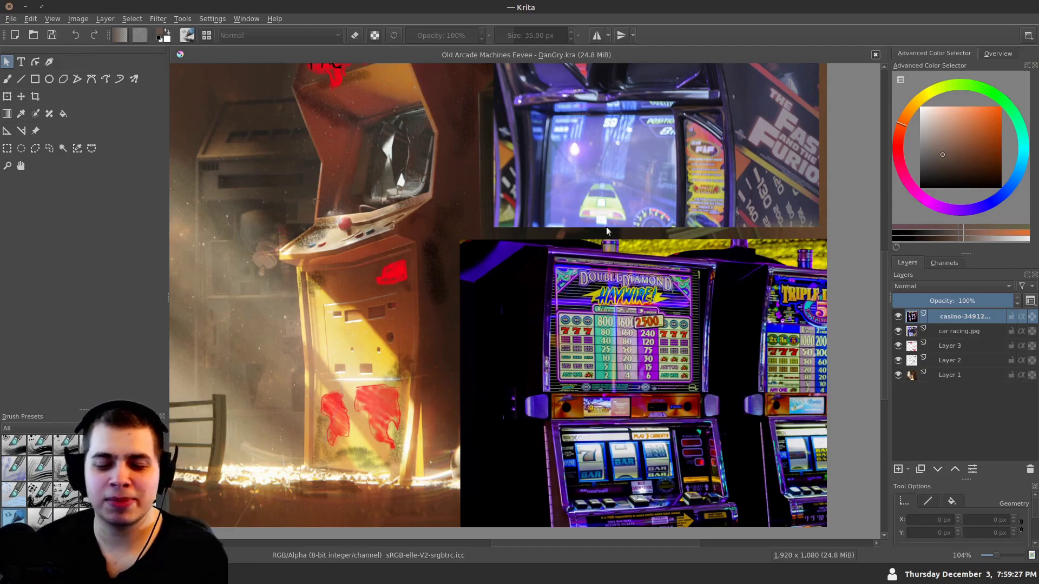
pyautogui.moveTo(544, 364); pyautogui.dragTo(563, 457)
pyautogui.scroll(-2, 378, 205)
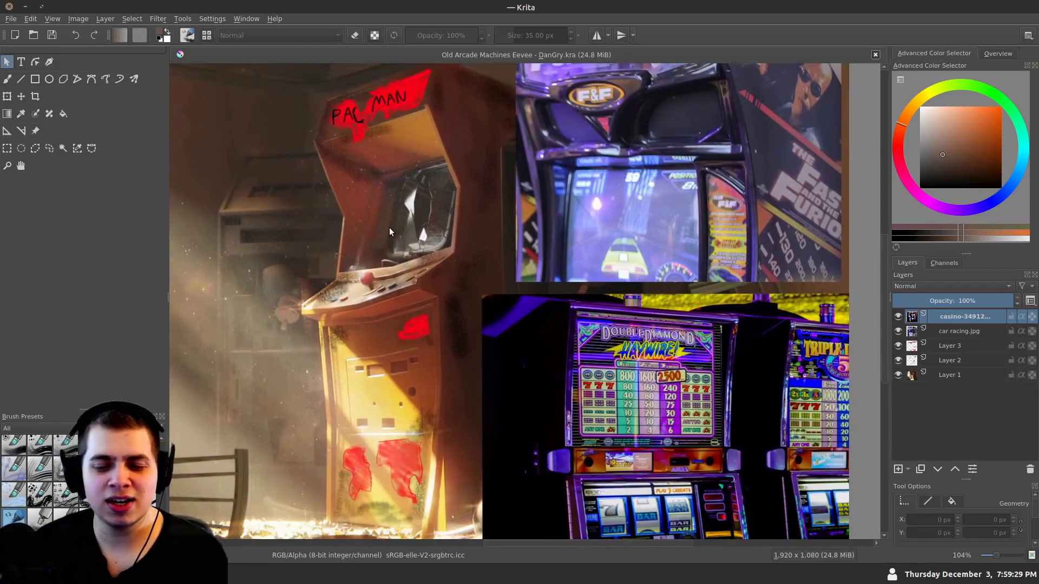
pyautogui.scroll(-2, 396, 232)
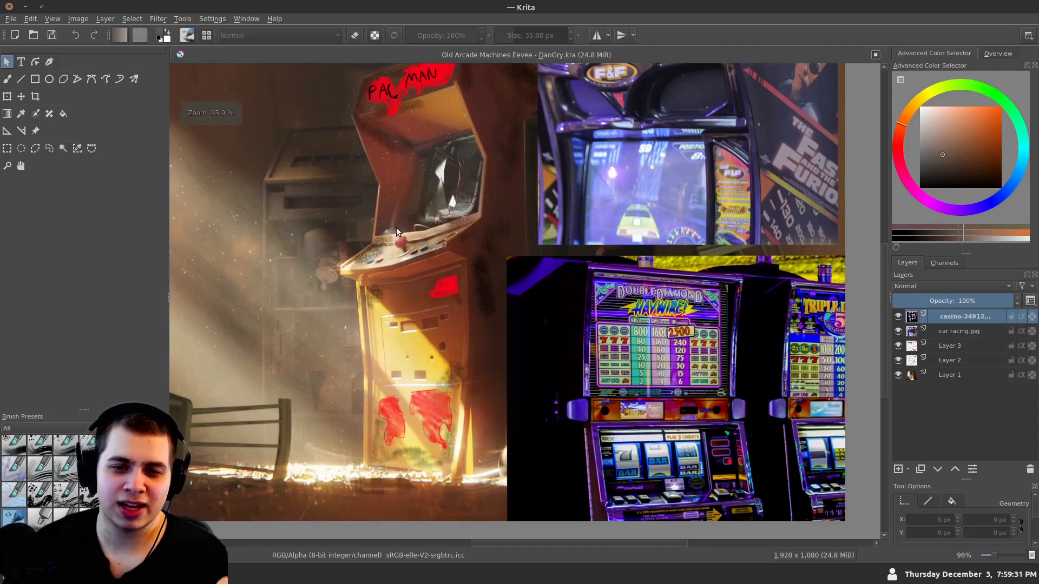
pyautogui.scroll(4, 417, 109)
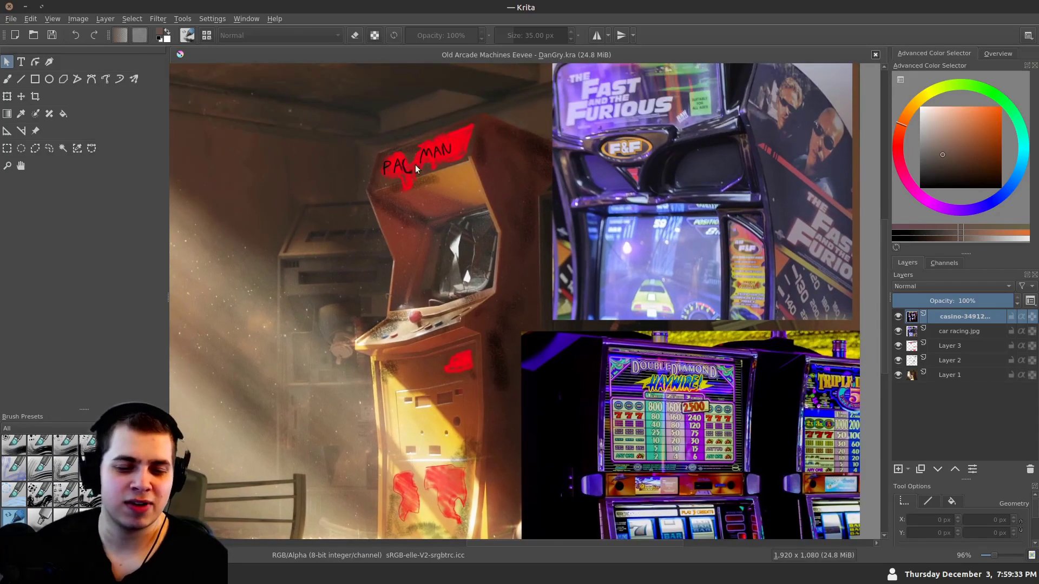
pyautogui.scroll(-5, 487, 246)
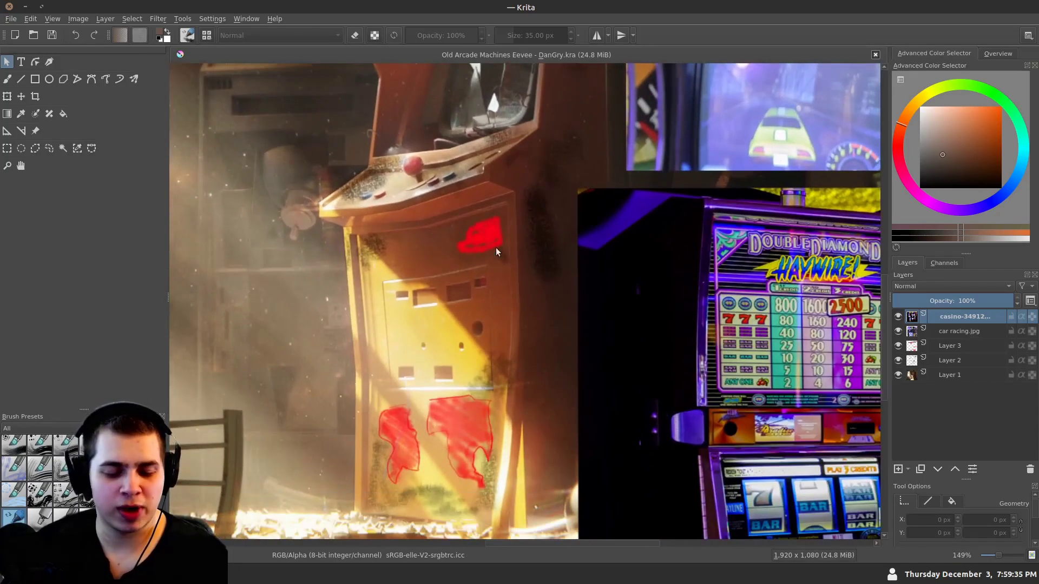
pyautogui.scroll(-5, 677, 379)
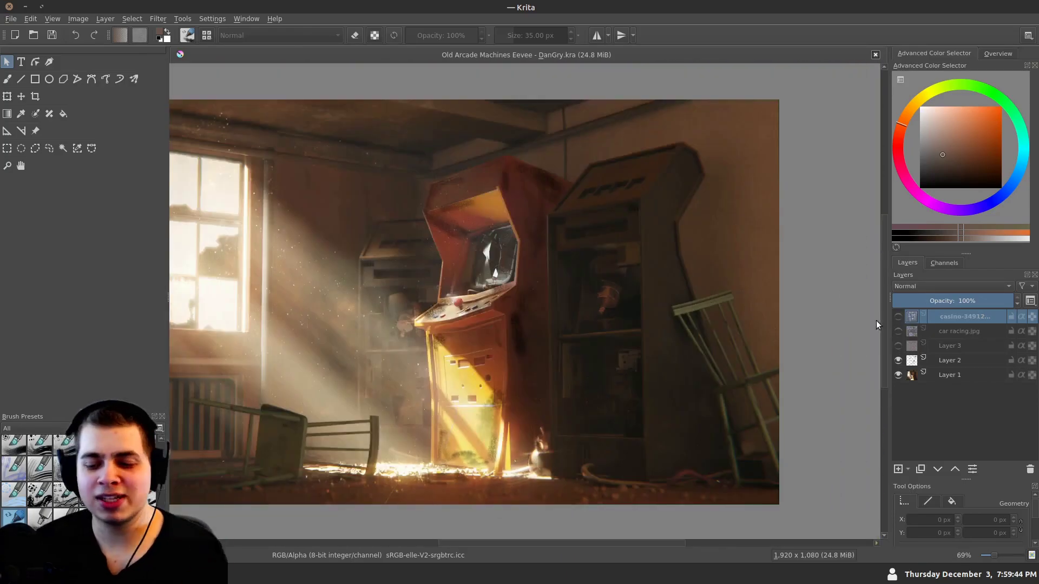
# Hide Layer 2 and examine the full arcade render without annotations
pyautogui.click(897, 361)
pyautogui.moveTo(269, 307); pyautogui.dragTo(322, 295)
pyautogui.scroll(-1, 330, 282)
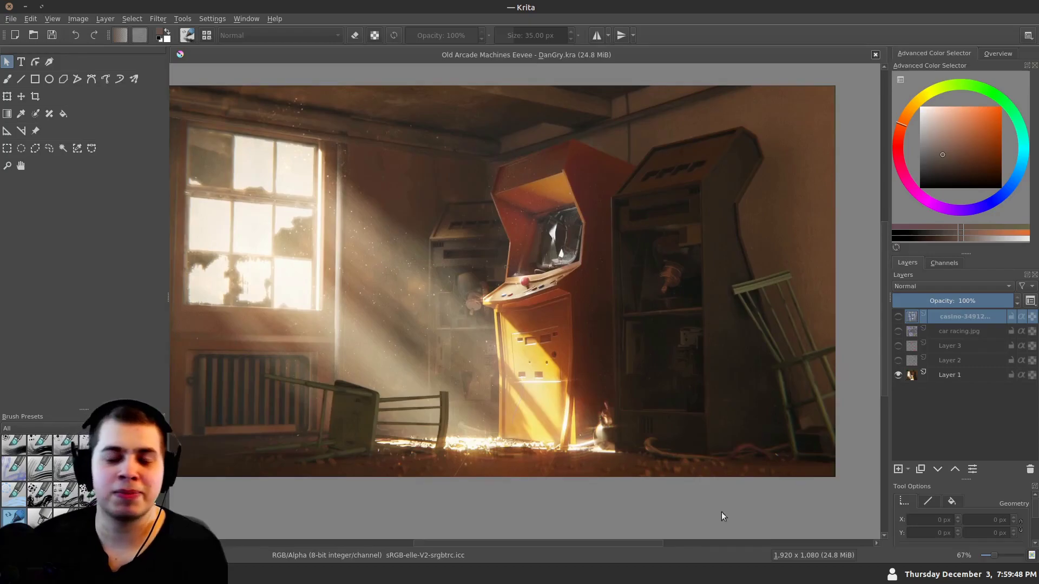
pyautogui.scroll(1, 268, 207)
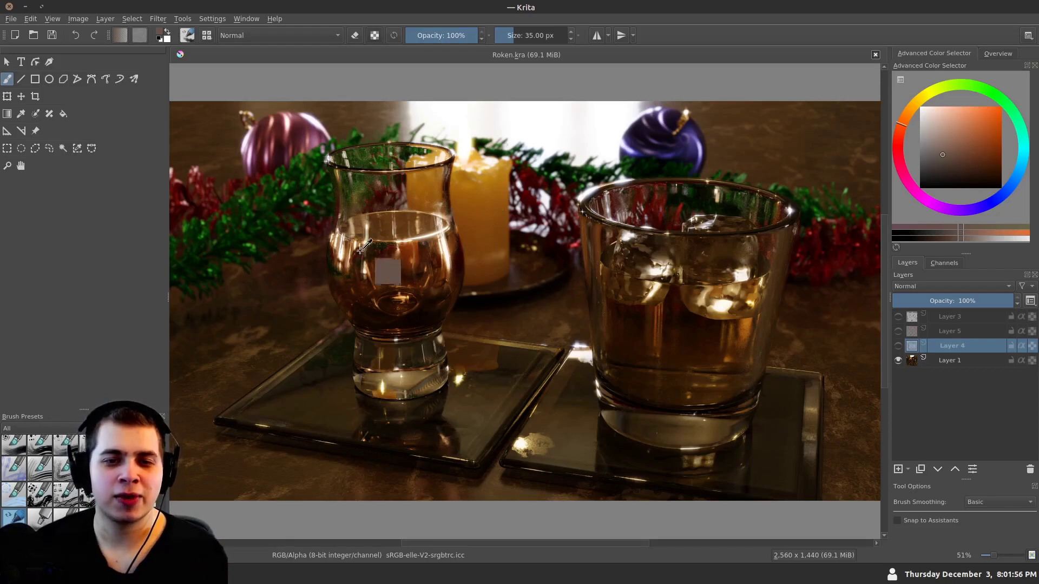
# Switch from the brush to the shape selection tool and examine the curved whisky glass, candle and garland in Roken.kra up close
pyautogui.scroll(2, 358, 253)
pyautogui.click(7, 62)
pyautogui.scroll(2, 421, 226)
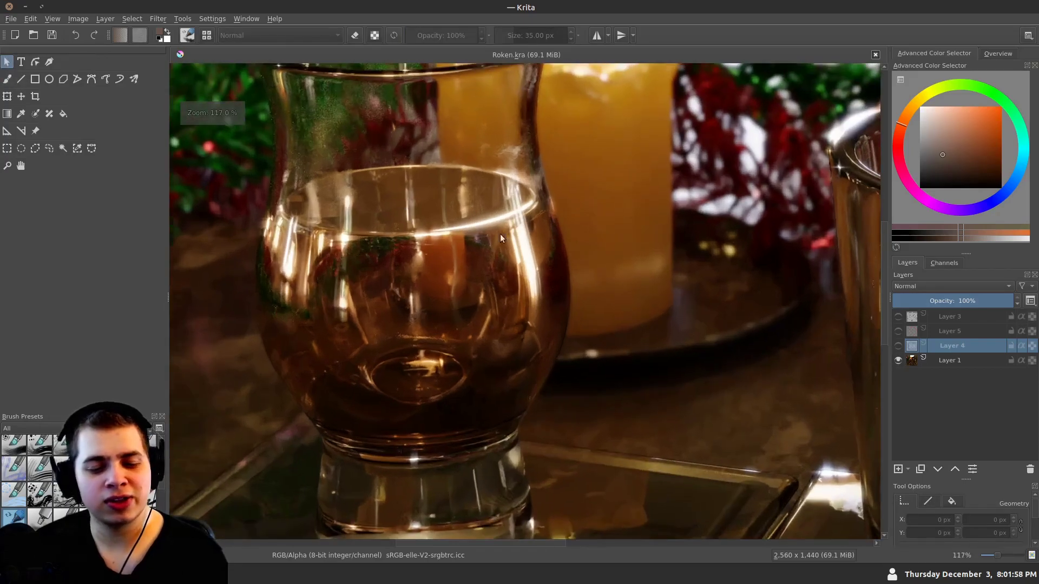
pyautogui.scroll(1, 501, 200)
pyautogui.scroll(-1, 450, 235)
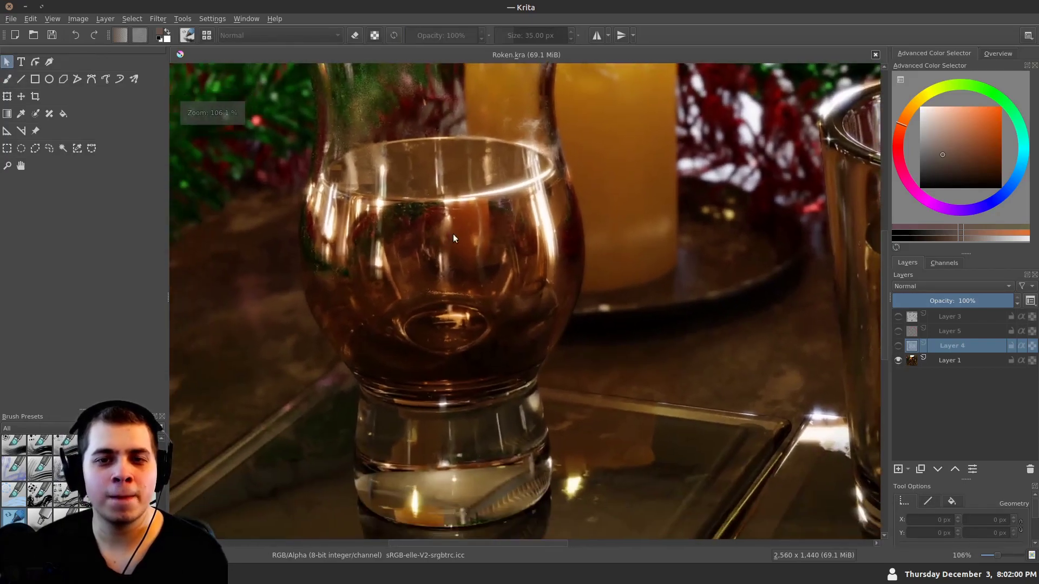
pyautogui.moveTo(361, 230); pyautogui.dragTo(354, 287)
pyautogui.scroll(-1, 400, 303)
pyautogui.scroll(2, 539, 203)
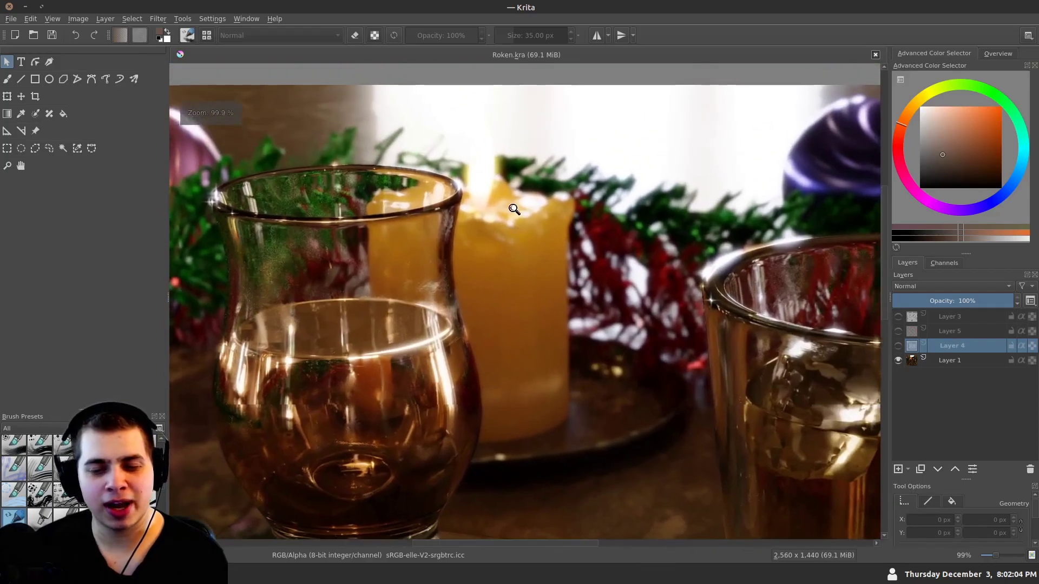
pyautogui.scroll(-2, 528, 227)
pyautogui.moveTo(485, 225); pyautogui.dragTo(392, 193)
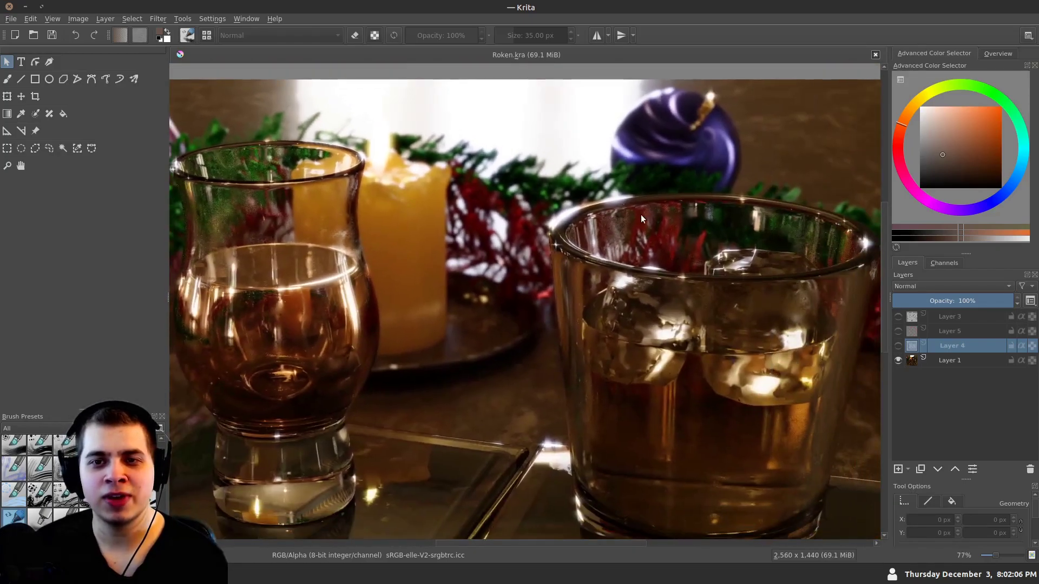
# Examine the tumbler's ice cubes and the bright reflection on the corner of its coaster up close
pyautogui.scroll(-2, 567, 430)
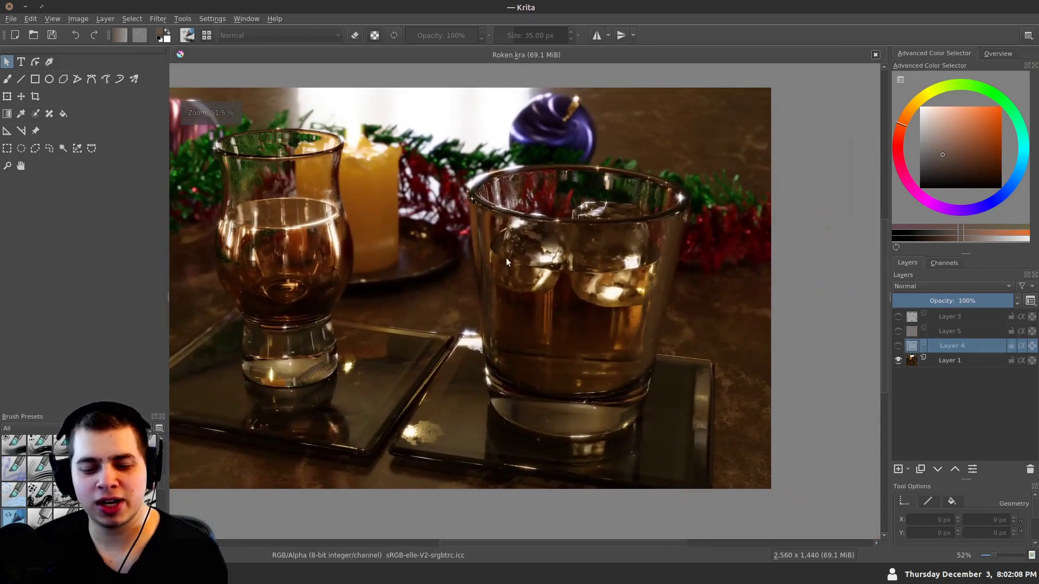
pyautogui.scroll(5, 395, 271)
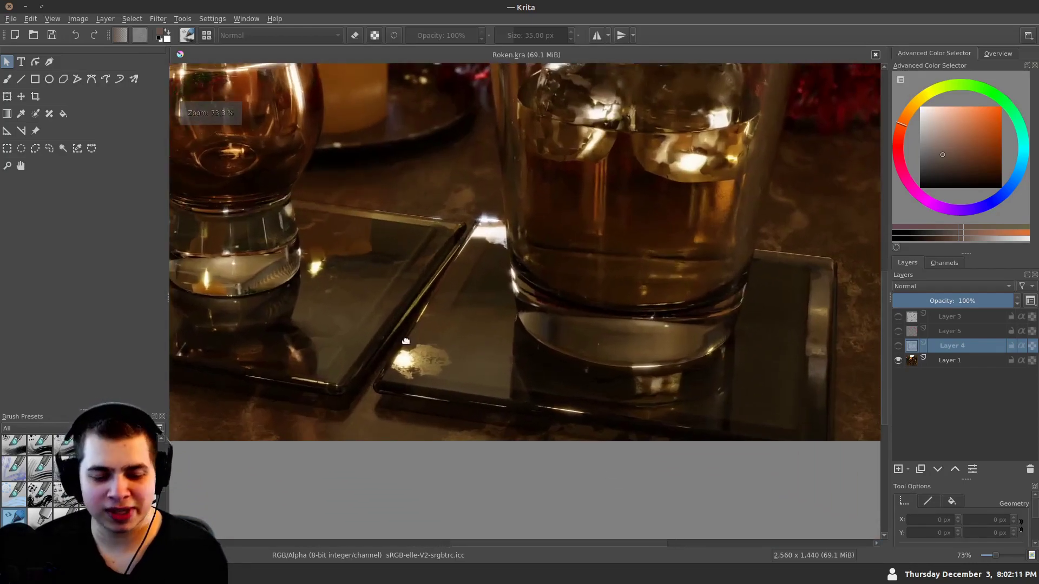
pyautogui.scroll(1, 400, 261)
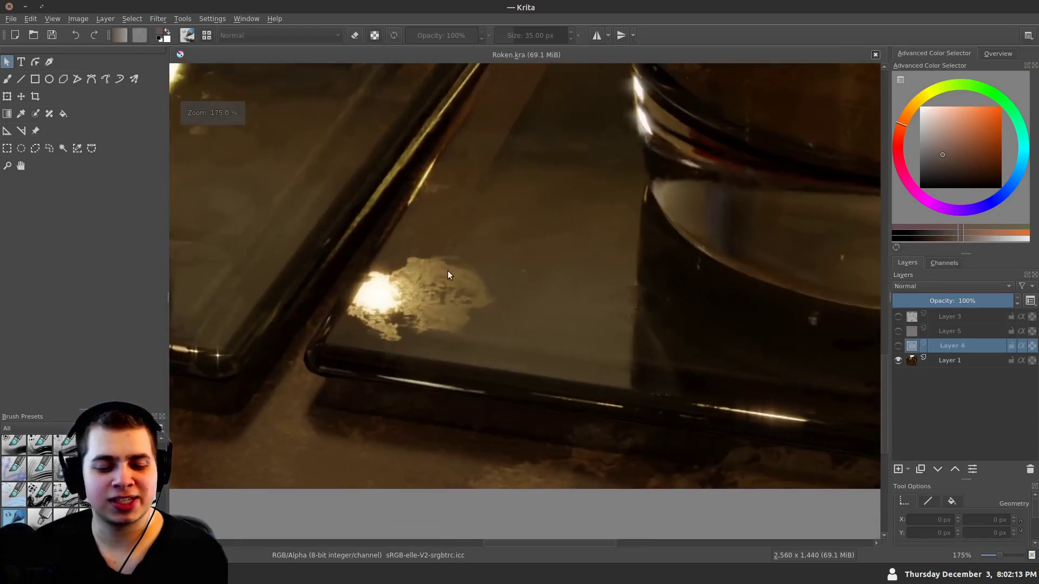
pyautogui.scroll(-1, 446, 247)
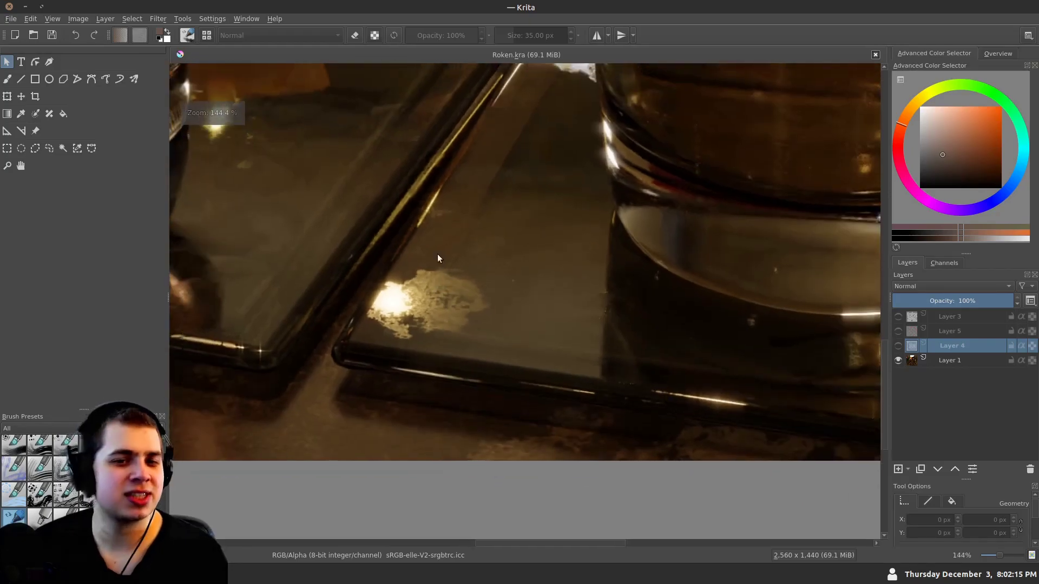
pyautogui.scroll(-2, 741, 318)
pyautogui.moveTo(629, 322); pyautogui.dragTo(463, 366)
pyautogui.moveTo(489, 262); pyautogui.dragTo(475, 288)
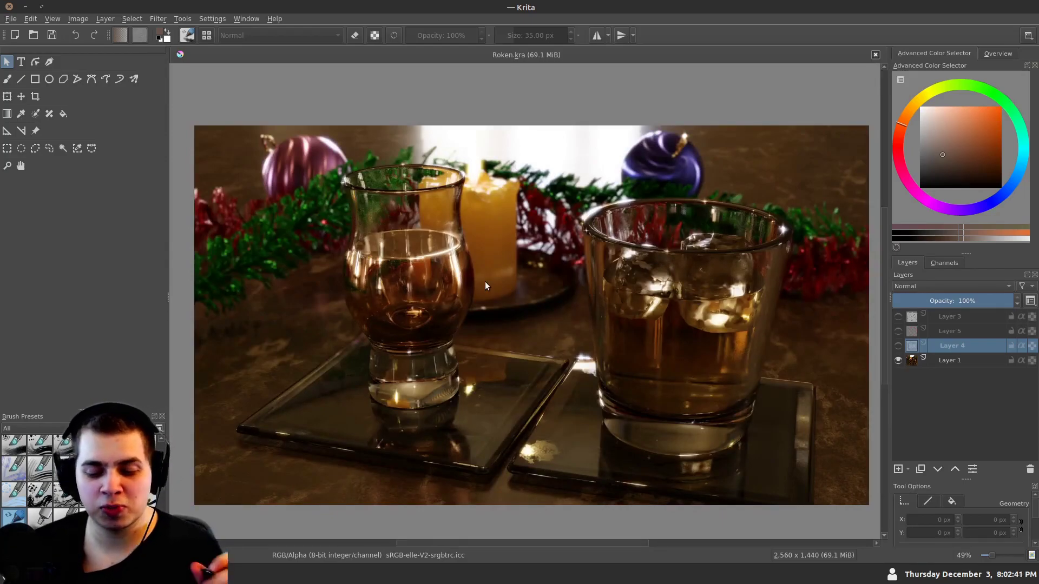
# Examine the tumbler's liquid and glass base up close, and show Layer 3 with the top-view scene sketch
pyautogui.scroll(4, 485, 281)
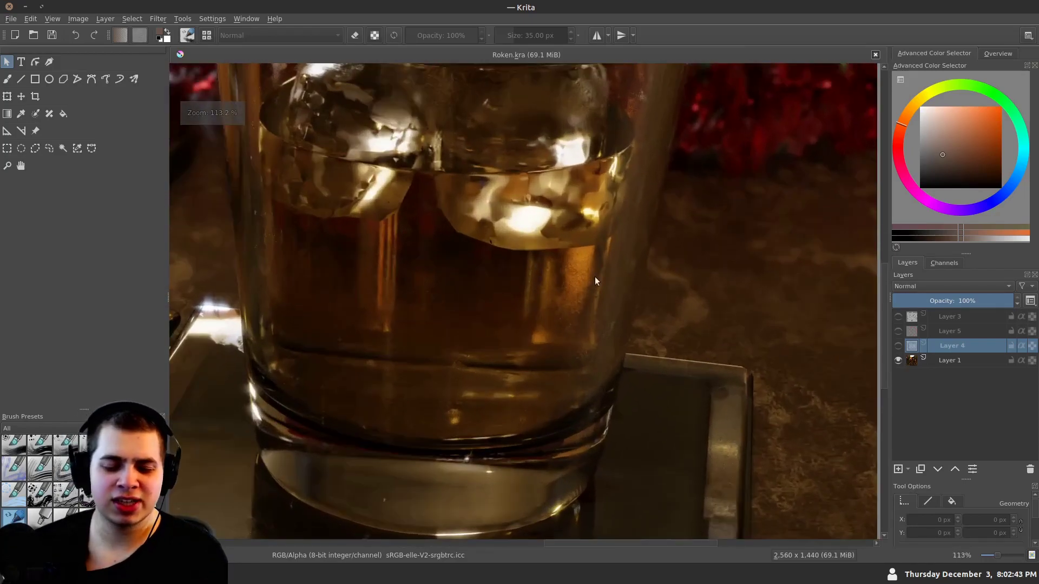
pyautogui.scroll(-4, 586, 345)
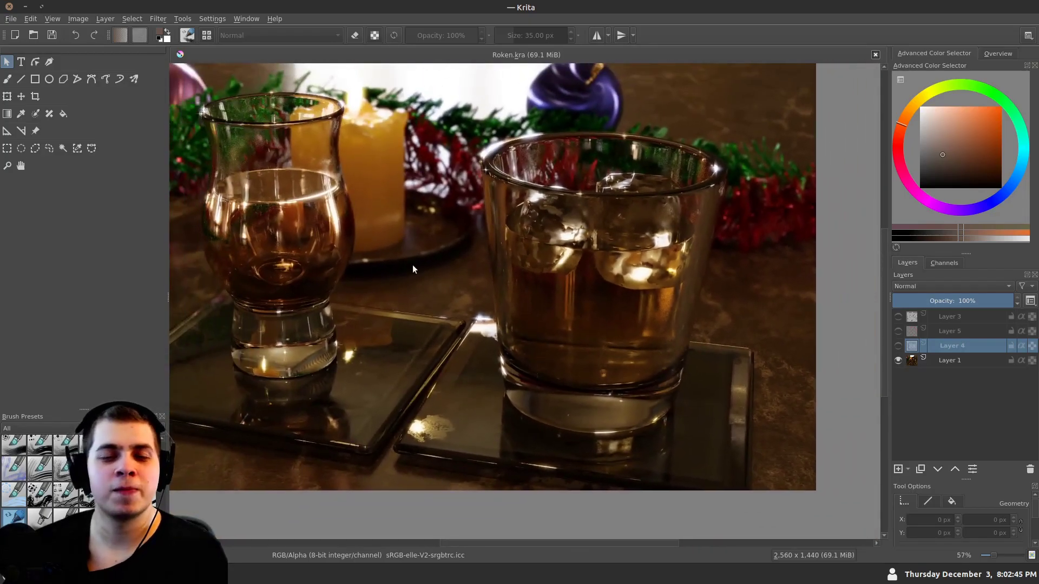
pyautogui.moveTo(862, 341); pyautogui.dragTo(867, 344)
pyautogui.scroll(-1, 867, 344)
pyautogui.moveTo(341, 247); pyautogui.dragTo(367, 246)
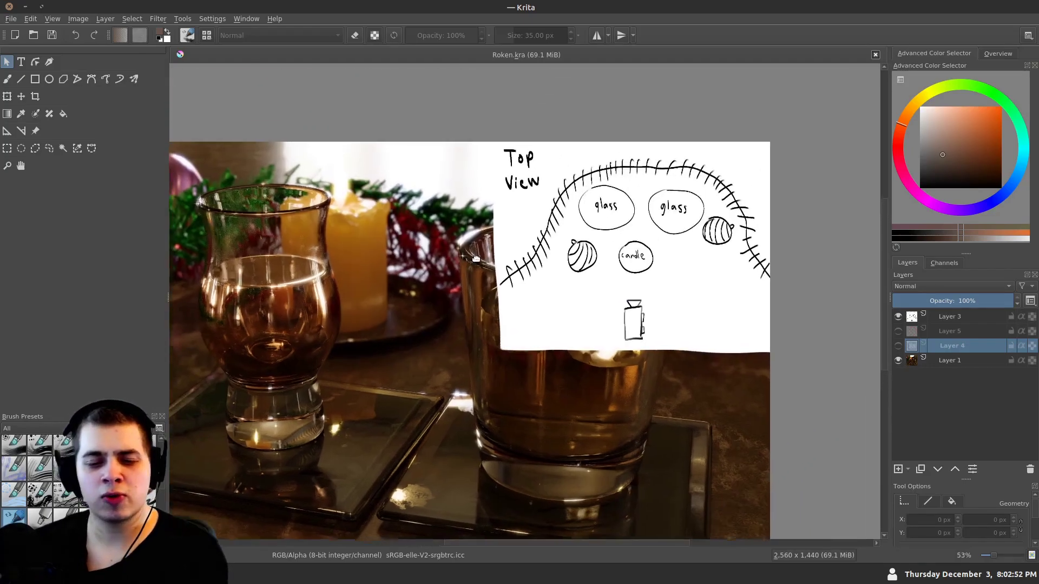
# Examine the top-view sketch of the glasses, candle, ornaments, garland and camera, both up close and against the full render
pyautogui.scroll(3, 436, 216)
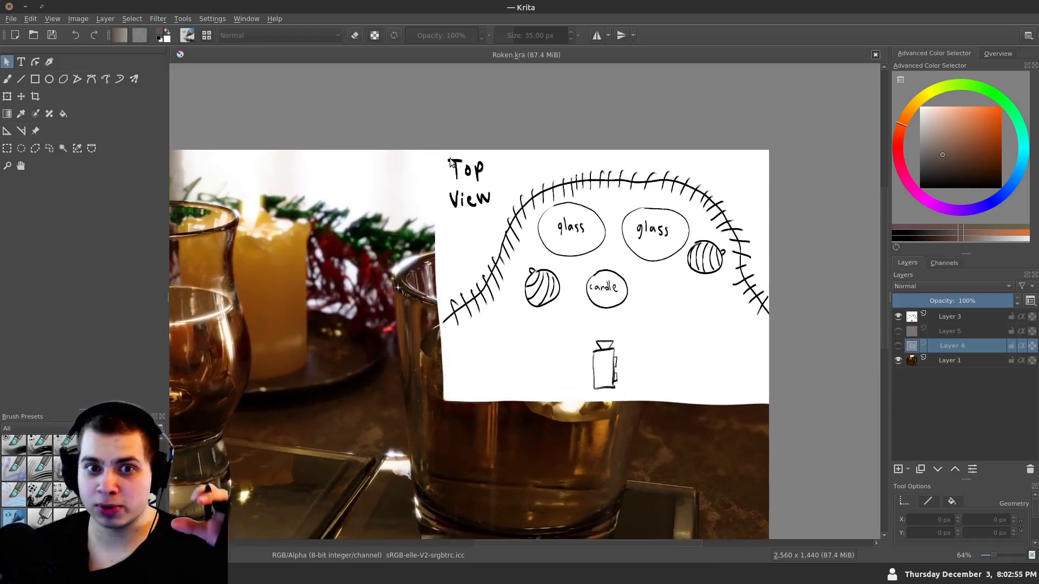
pyautogui.scroll(-2, 523, 258)
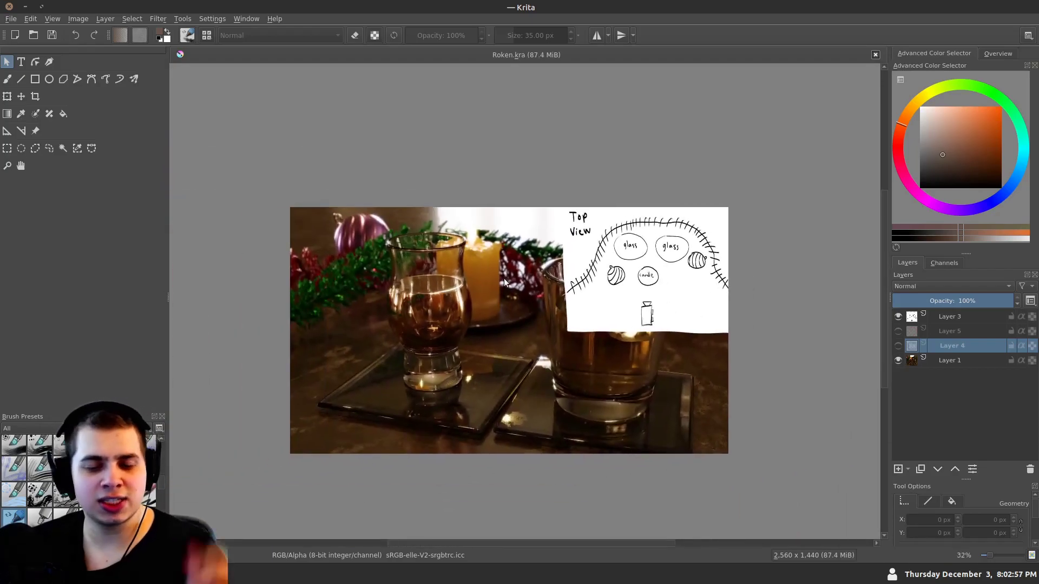
pyautogui.scroll(3, 658, 278)
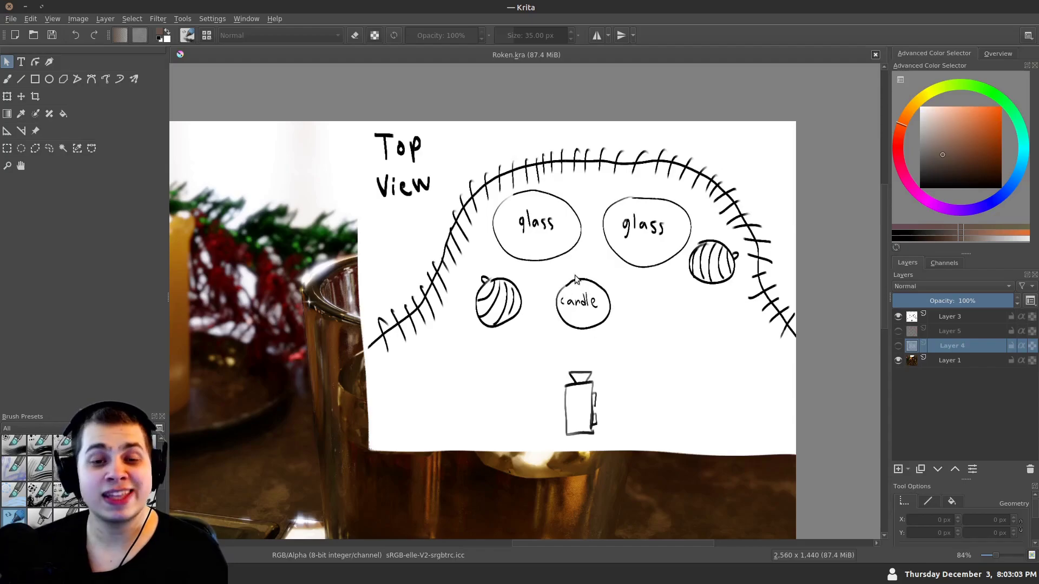
pyautogui.scroll(-2, 305, 342)
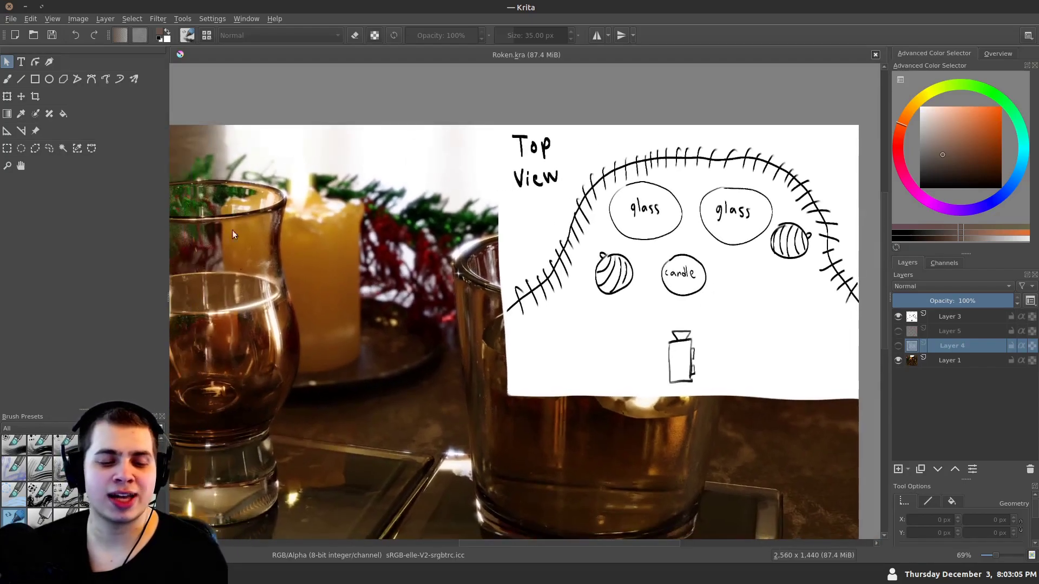
# Examine the candle and garland behind the curved whisky glass up close and compare their placement with the top-view sketch
pyautogui.moveTo(278, 288); pyautogui.dragTo(344, 283)
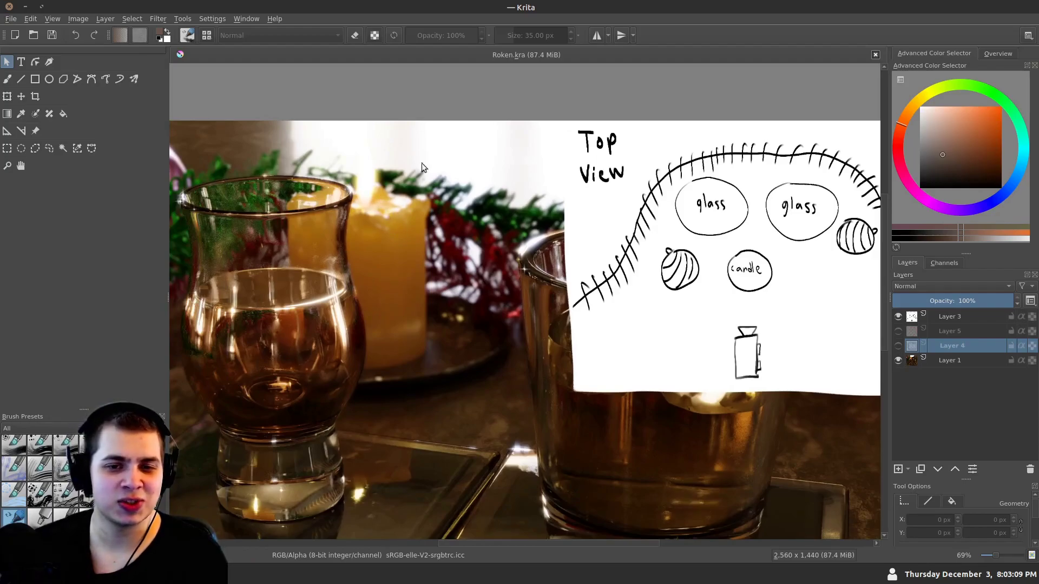
pyautogui.moveTo(322, 184); pyautogui.dragTo(421, 217)
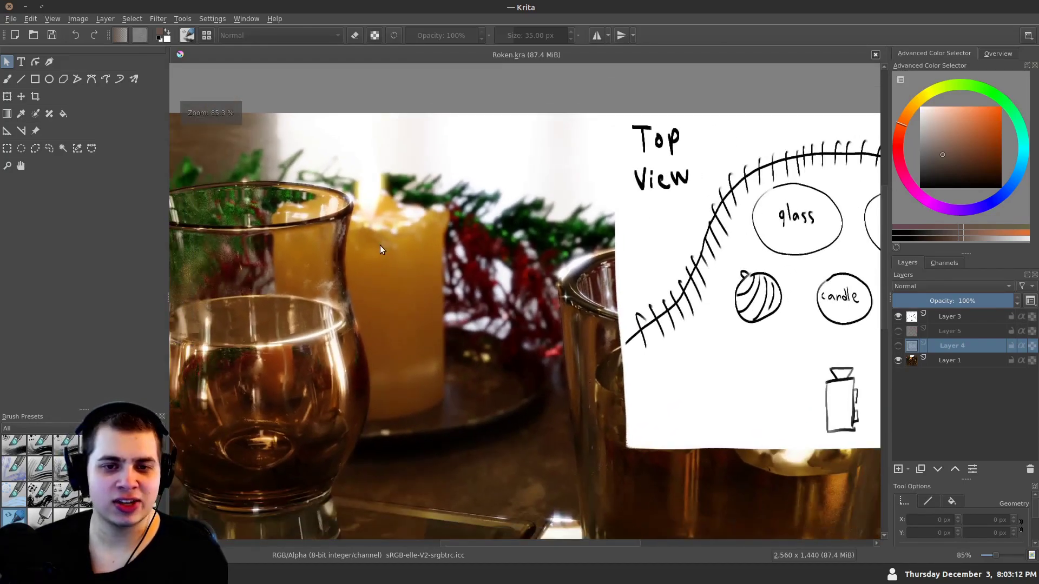
pyautogui.scroll(-2, 381, 246)
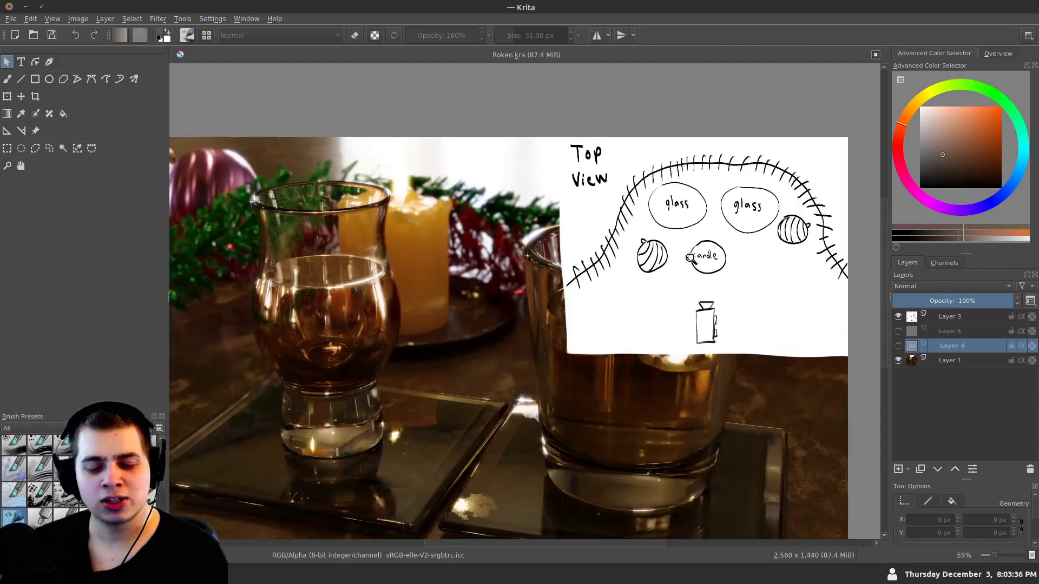
pyautogui.scroll(2, 692, 271)
pyautogui.scroll(-2, 459, 254)
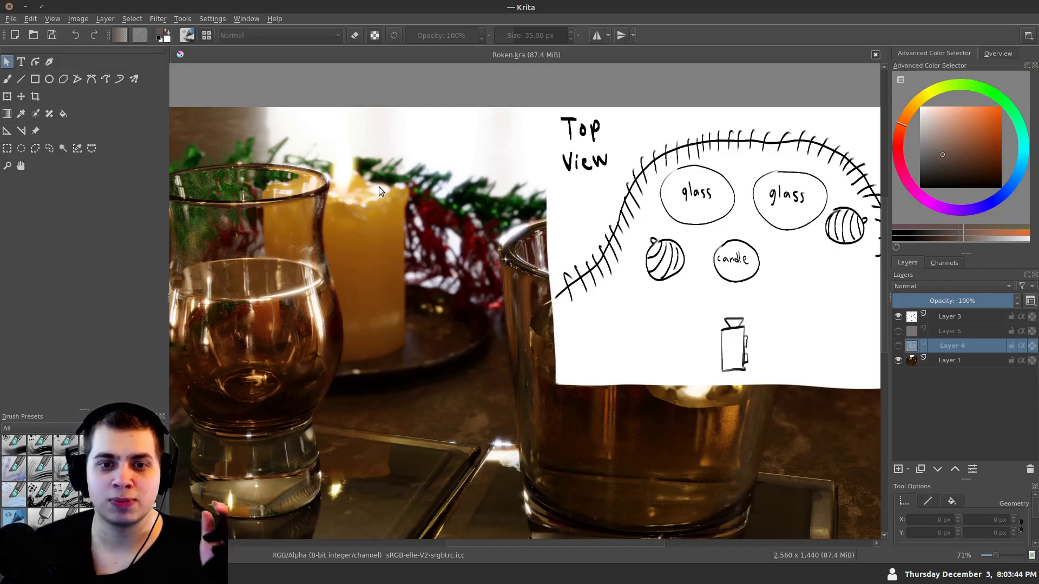
# Compare the whole composition with the sketched garland arrangement, hiding Layer 3 and showing it again
pyautogui.scroll(-1, 614, 332)
pyautogui.scroll(-4, 615, 332)
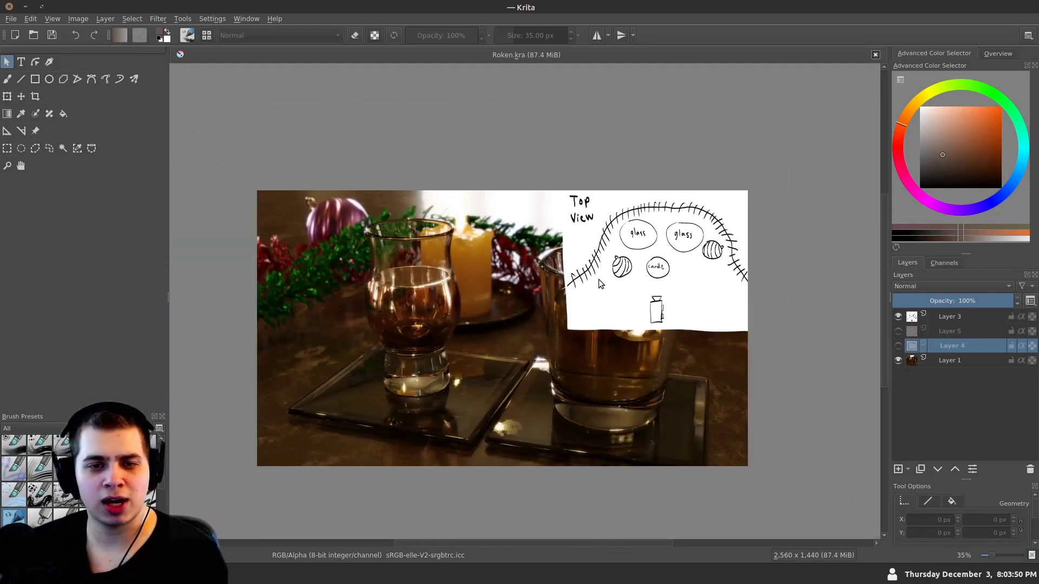
pyautogui.scroll(1, 482, 245)
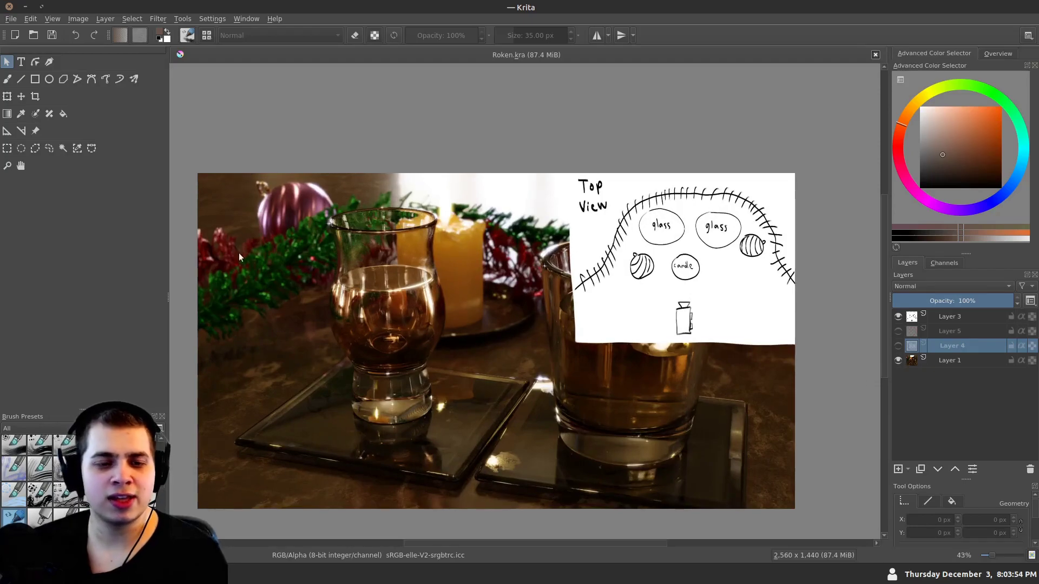
pyautogui.scroll(-1, 279, 209)
pyautogui.scroll(2, 279, 210)
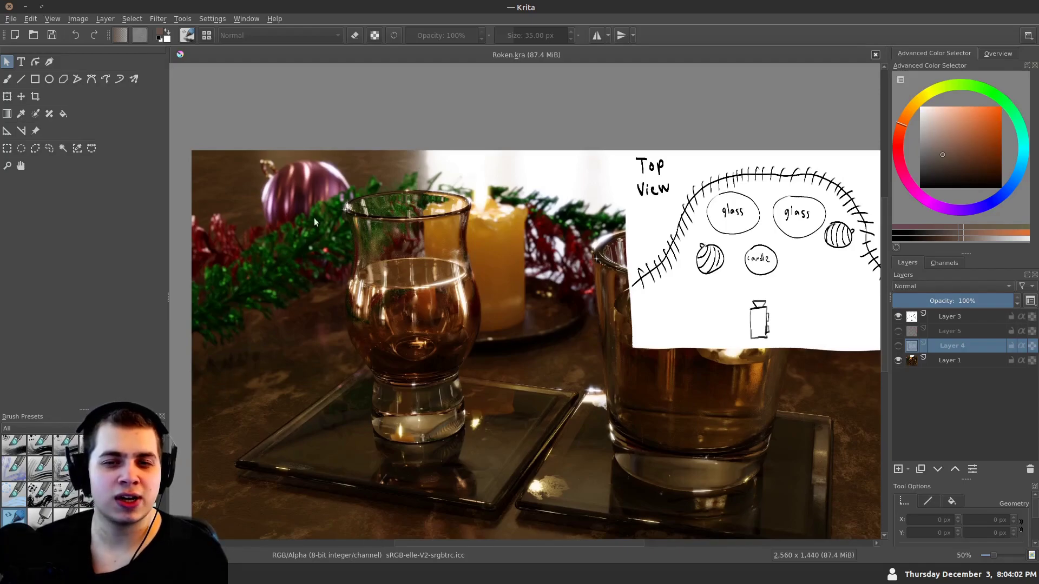
pyautogui.moveTo(274, 220); pyautogui.dragTo(253, 238)
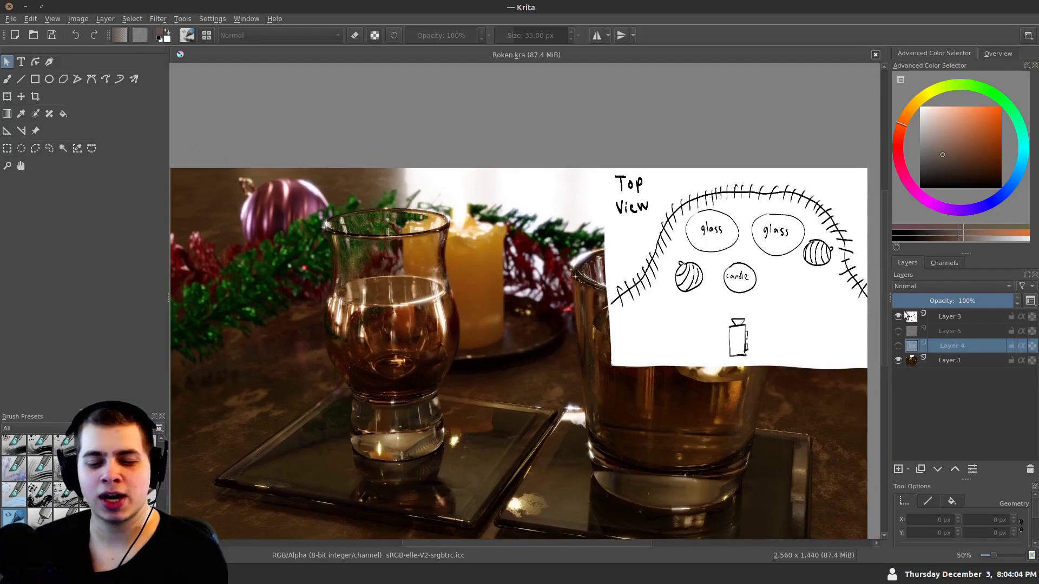
pyautogui.click(897, 317)
pyautogui.click(899, 317)
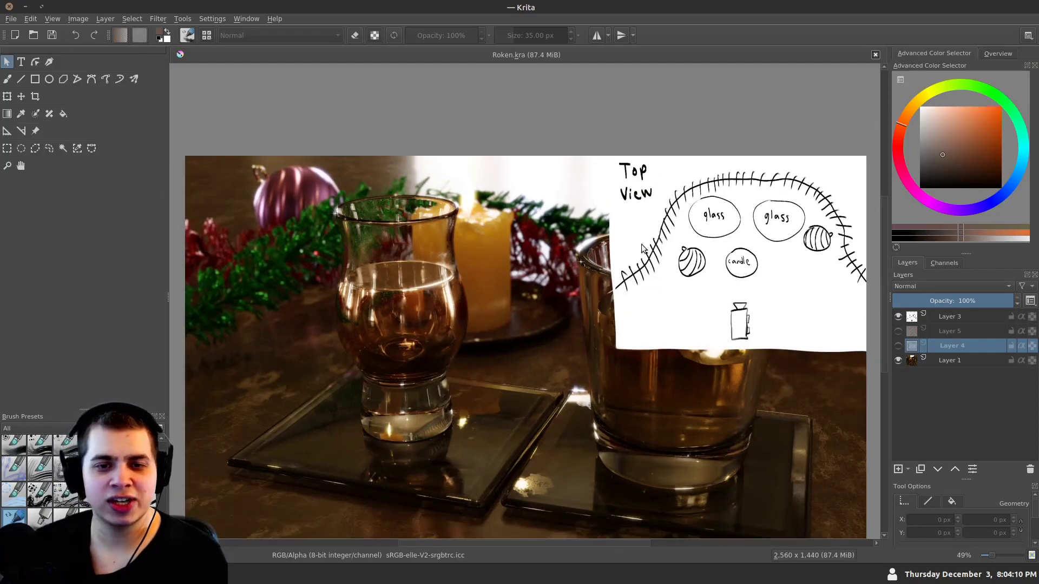
# Examine the green and red garland and the purple ornament beside the curved whisky glass up close
pyautogui.moveTo(222, 268); pyautogui.dragTo(332, 271)
pyautogui.moveTo(332, 265); pyautogui.dragTo(303, 219)
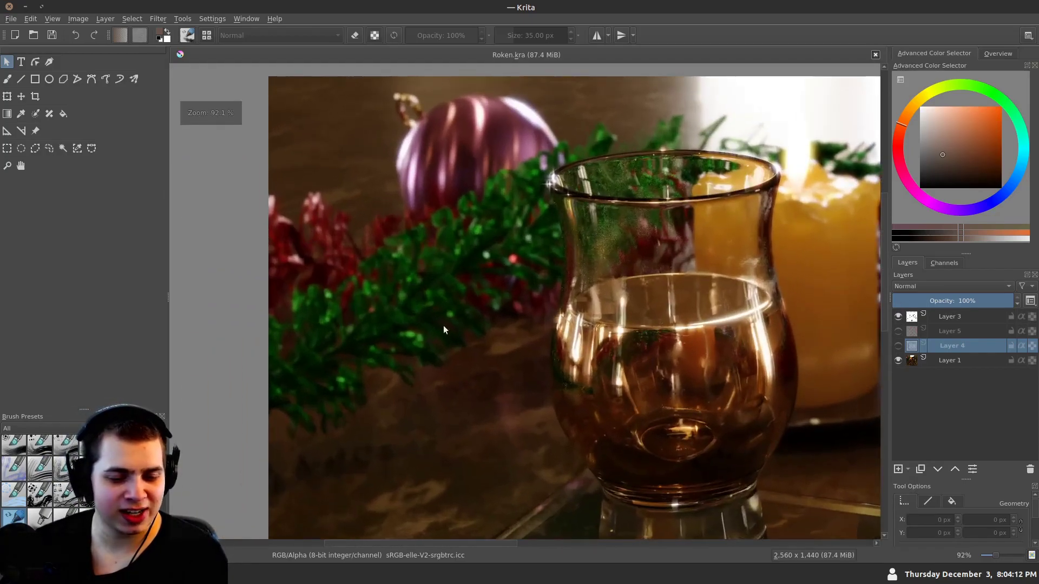
pyautogui.moveTo(421, 213)
pyautogui.mouseDown()
pyautogui.moveTo(428, 271)
pyautogui.moveTo(367, 303)
pyautogui.moveTo(466, 267)
pyautogui.mouseUp()
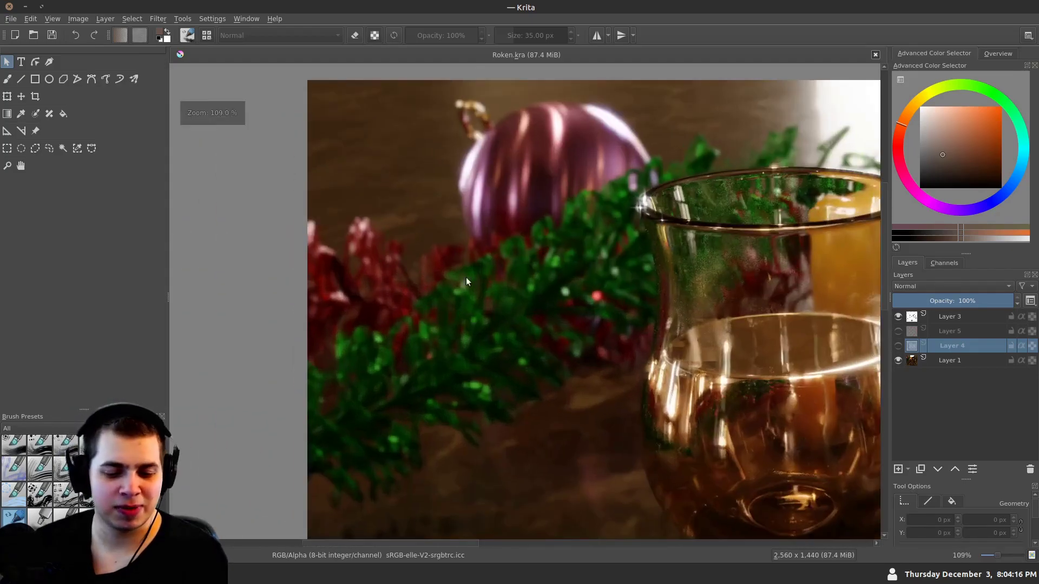
pyautogui.moveTo(483, 373); pyautogui.dragTo(451, 360)
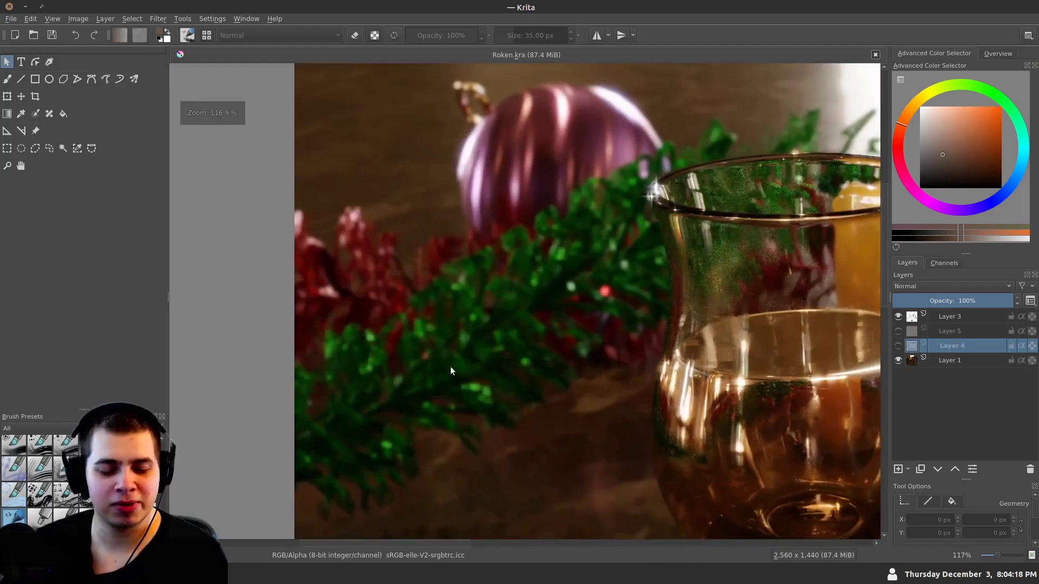
pyautogui.moveTo(365, 243)
pyautogui.mouseDown()
pyautogui.moveTo(472, 358)
pyautogui.moveTo(362, 303)
pyautogui.moveTo(342, 258)
pyautogui.mouseUp()
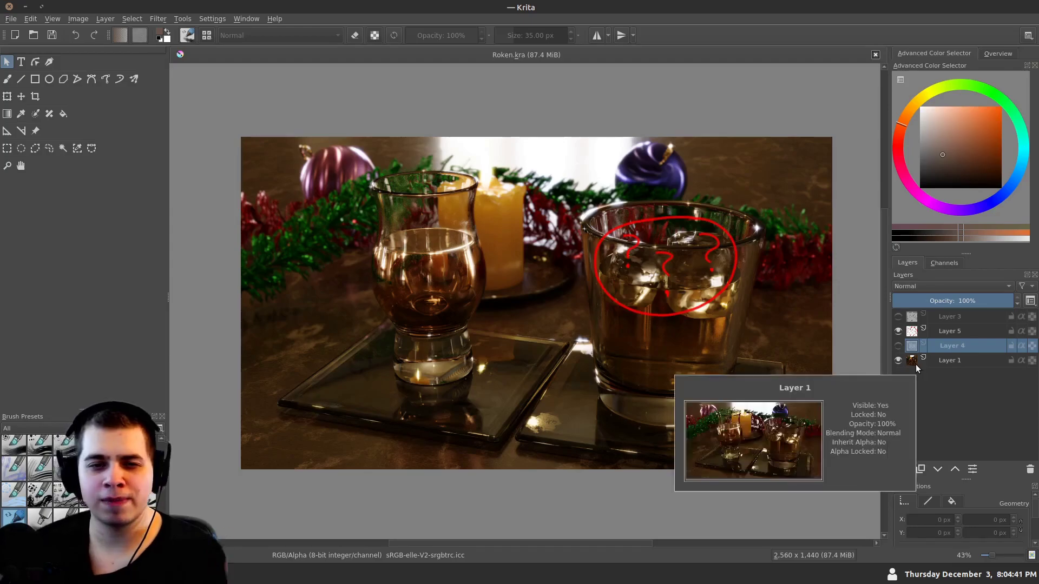
# Examine the tumbler's ice cubes inside Layer 5's red circle and question marks up close
pyautogui.moveTo(608, 263); pyautogui.dragTo(490, 312)
pyautogui.moveTo(490, 312); pyautogui.dragTo(612, 299)
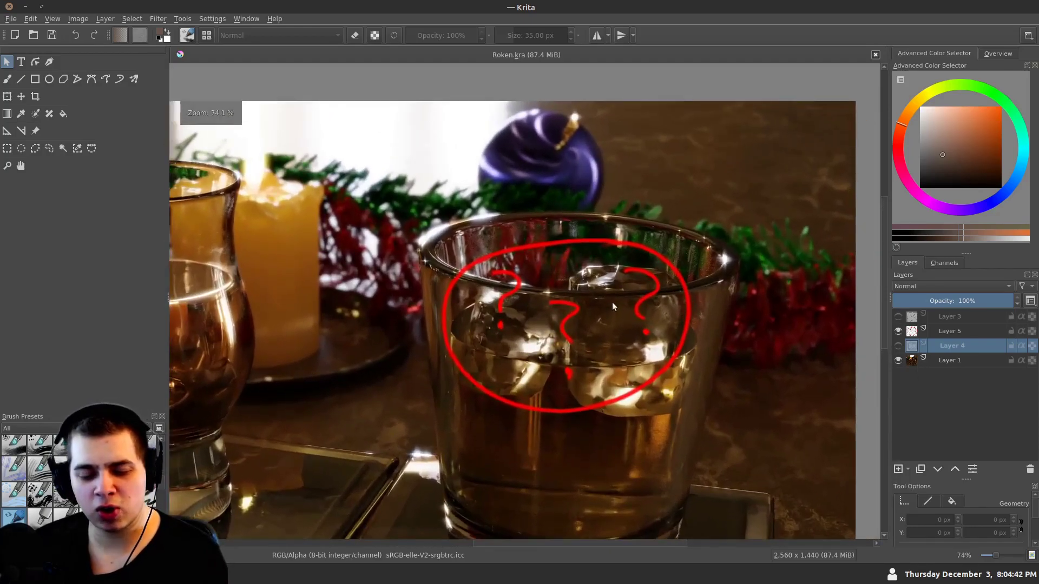
pyautogui.moveTo(591, 333); pyautogui.dragTo(599, 314)
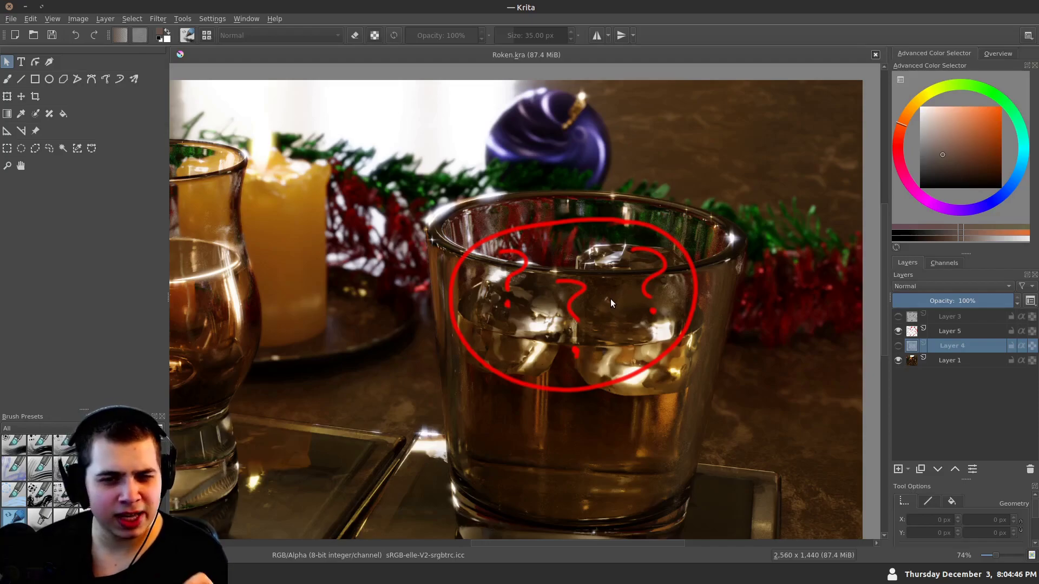
pyautogui.moveTo(507, 294); pyautogui.dragTo(480, 232)
pyautogui.moveTo(512, 268); pyautogui.dragTo(497, 278)
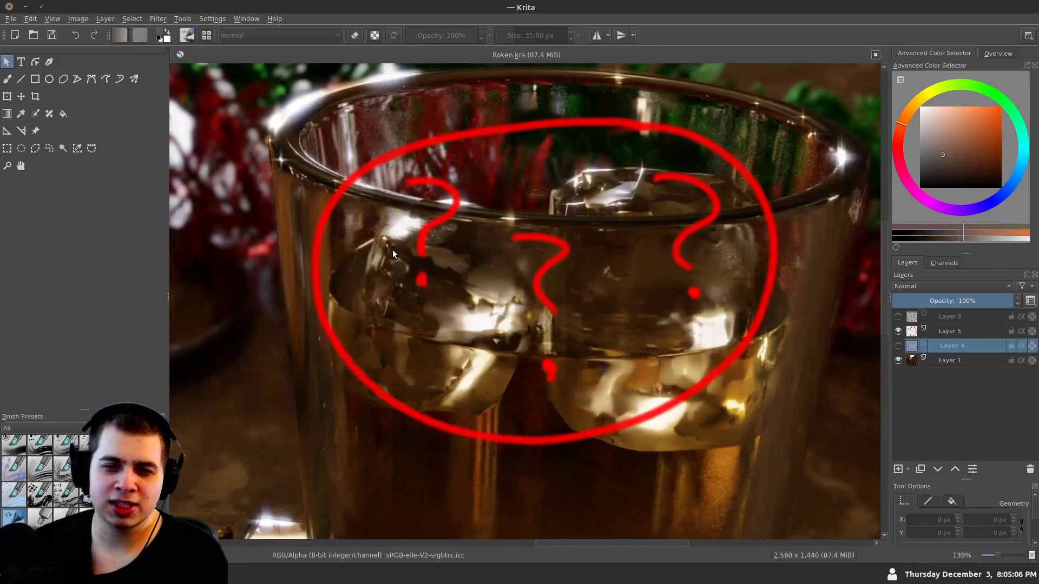
pyautogui.moveTo(392, 249); pyautogui.dragTo(405, 292)
pyautogui.moveTo(352, 224); pyautogui.dragTo(316, 193)
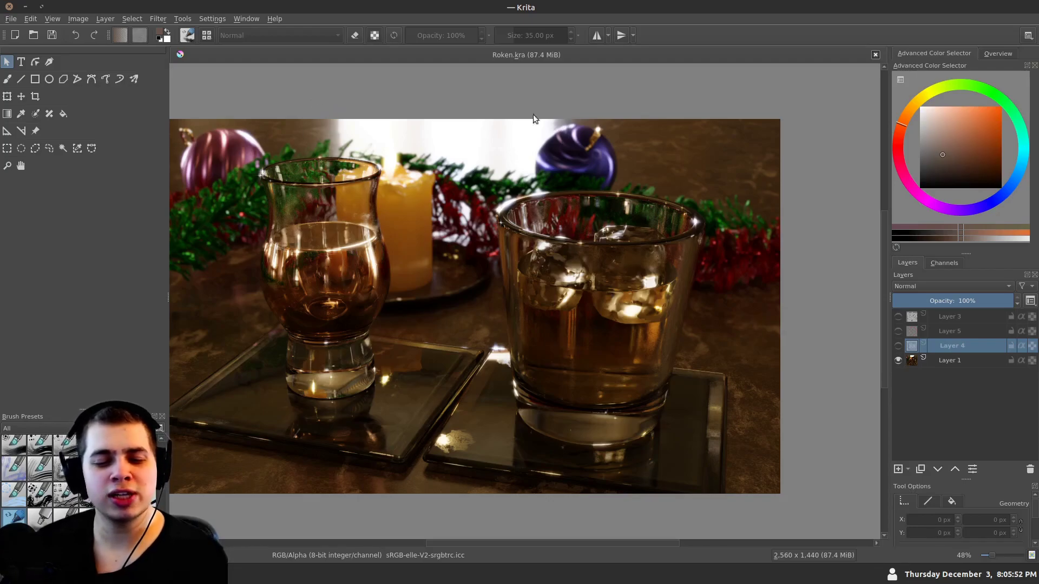
# Toggle Layer 4 to compare the render with and without the painted candle flame and darkened background, leaving the layer shown
pyautogui.click(898, 345)
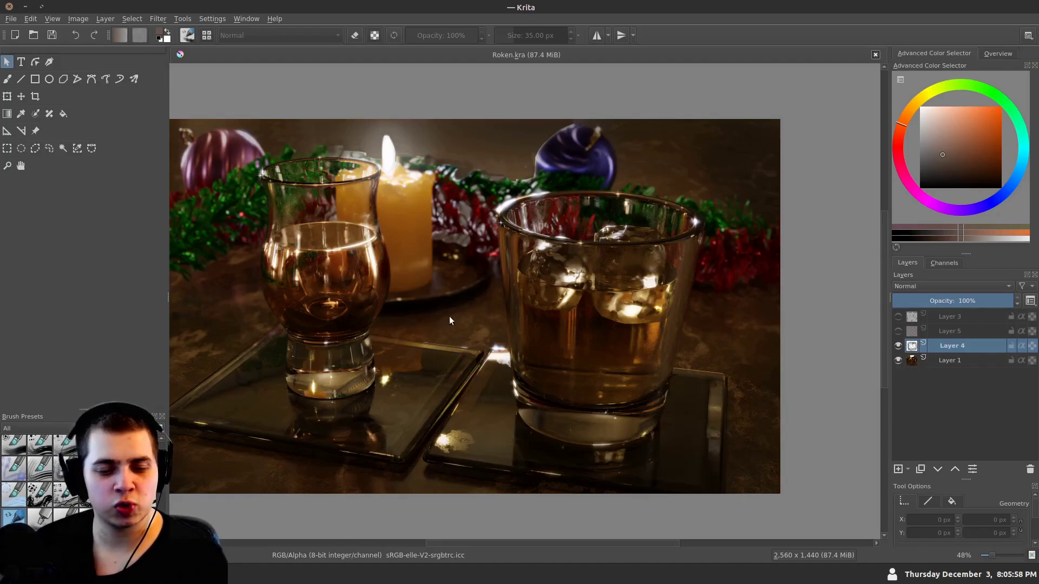
pyautogui.click(898, 345)
pyautogui.click(898, 345)
pyautogui.click(898, 345)
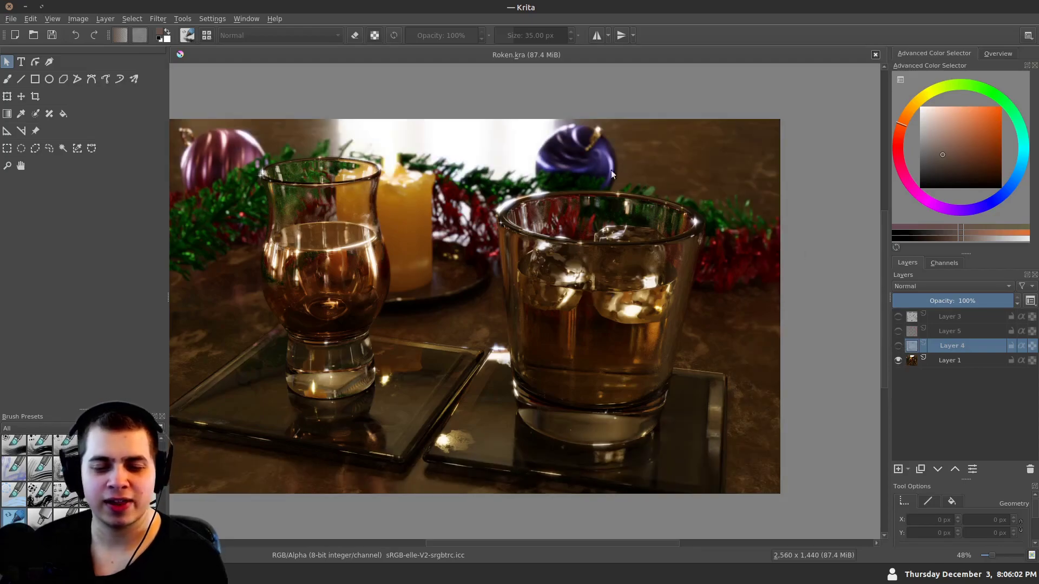
pyautogui.click(898, 345)
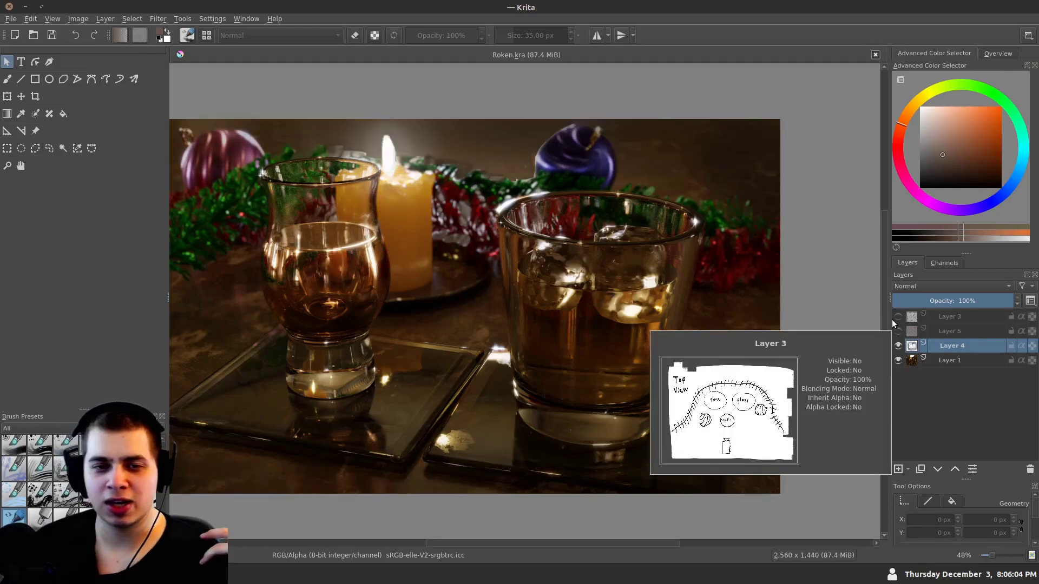
# Toggle Layer 4's visibility repeatedly to compare the glasses-and-candle image with and without its paintover
pyautogui.click(899, 345)
pyautogui.click(900, 345)
pyautogui.click(900, 346)
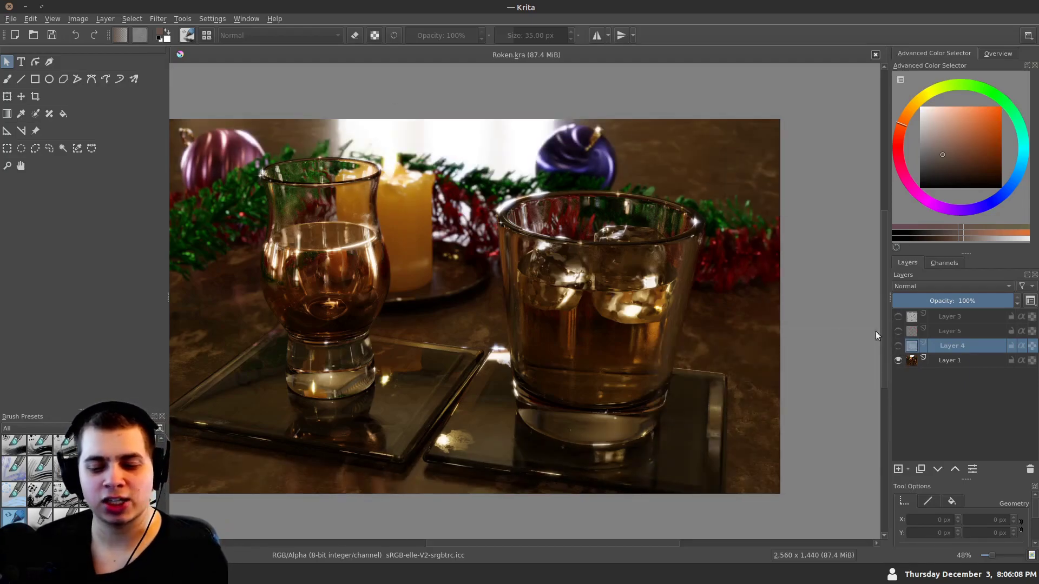
pyautogui.click(897, 345)
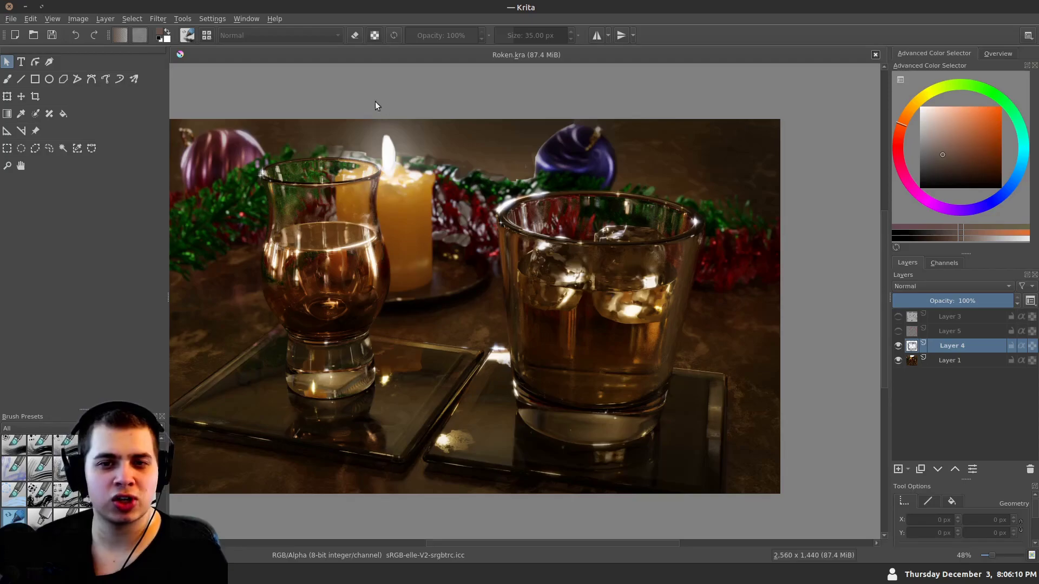
pyautogui.scroll(-2, 240, 236)
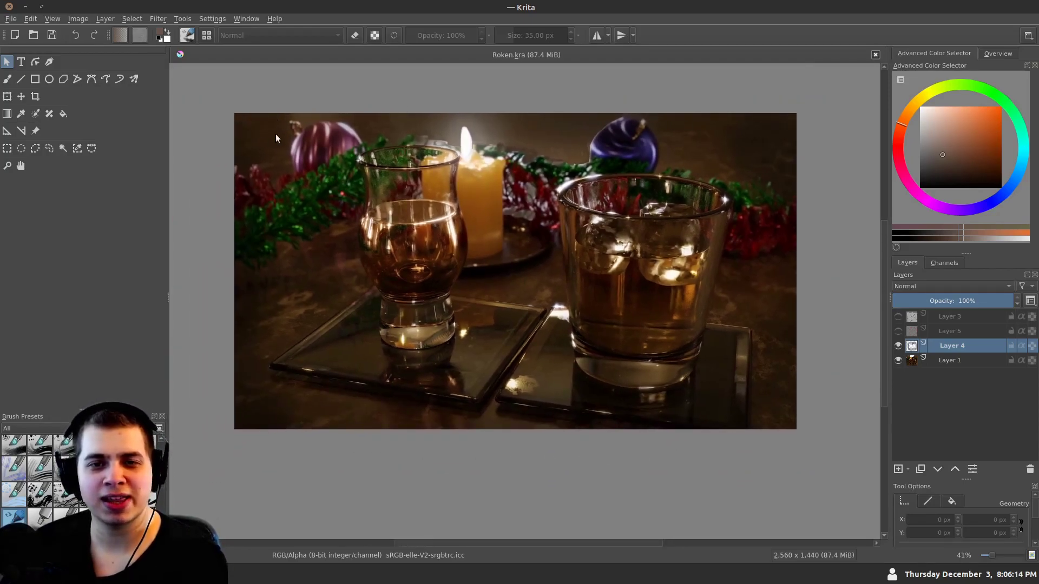
pyautogui.scroll(2, 495, 135)
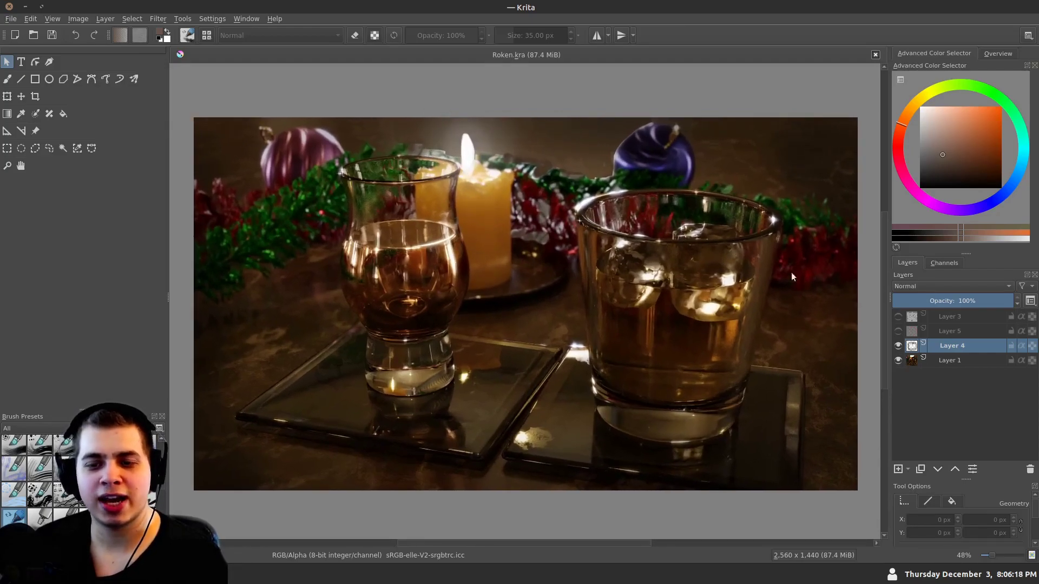
pyautogui.click(900, 346)
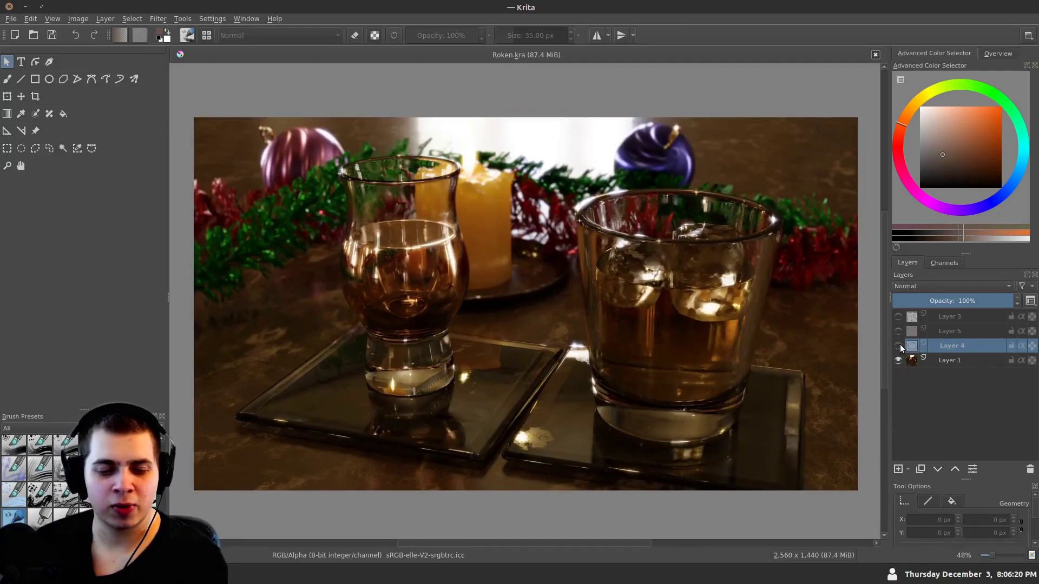
pyautogui.click(898, 345)
pyautogui.click(898, 345)
pyautogui.click(898, 345)
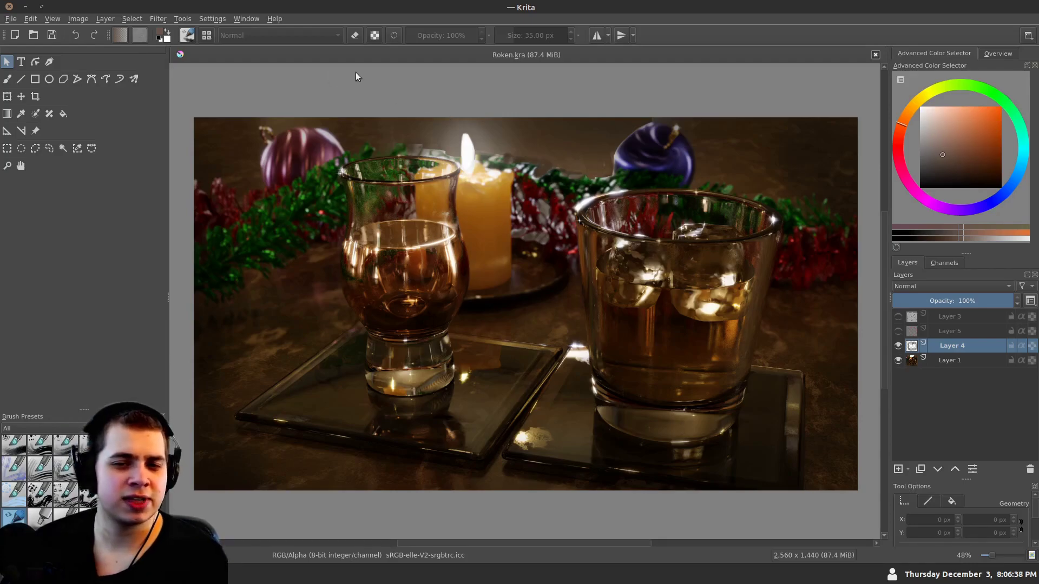
pyautogui.click(898, 345)
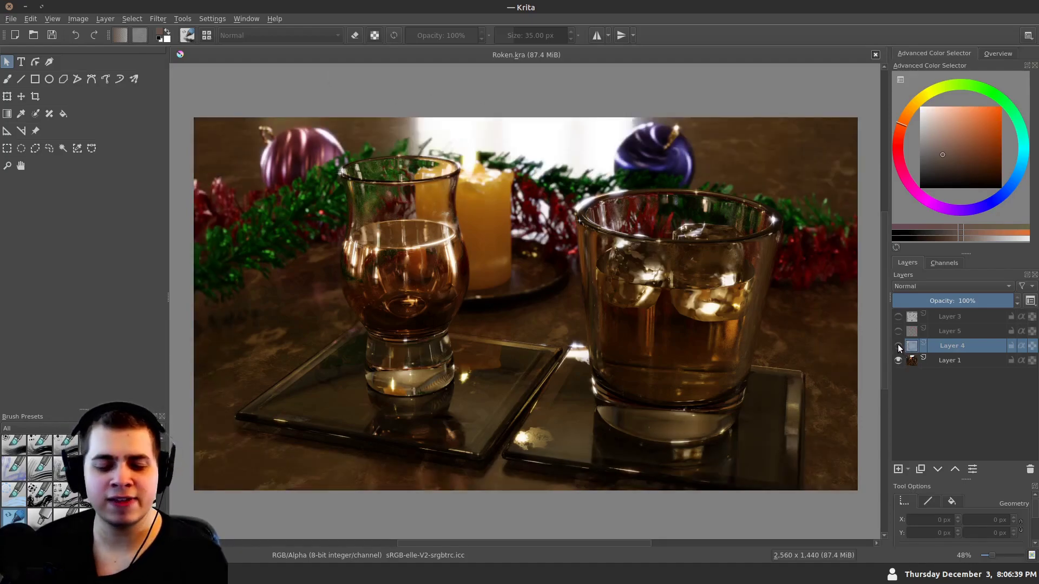
pyautogui.click(898, 345)
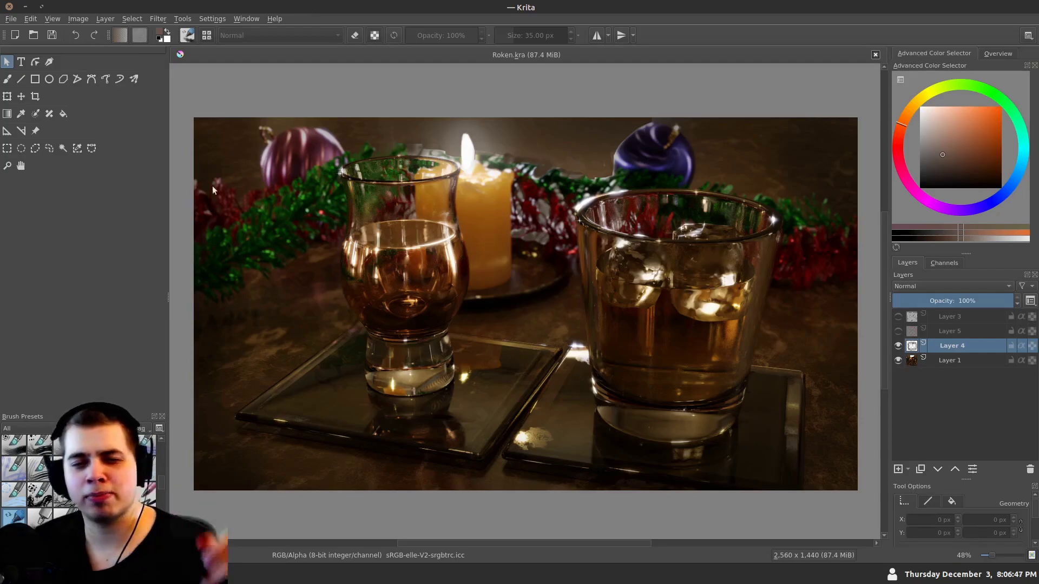
pyautogui.scroll(-1, 219, 156)
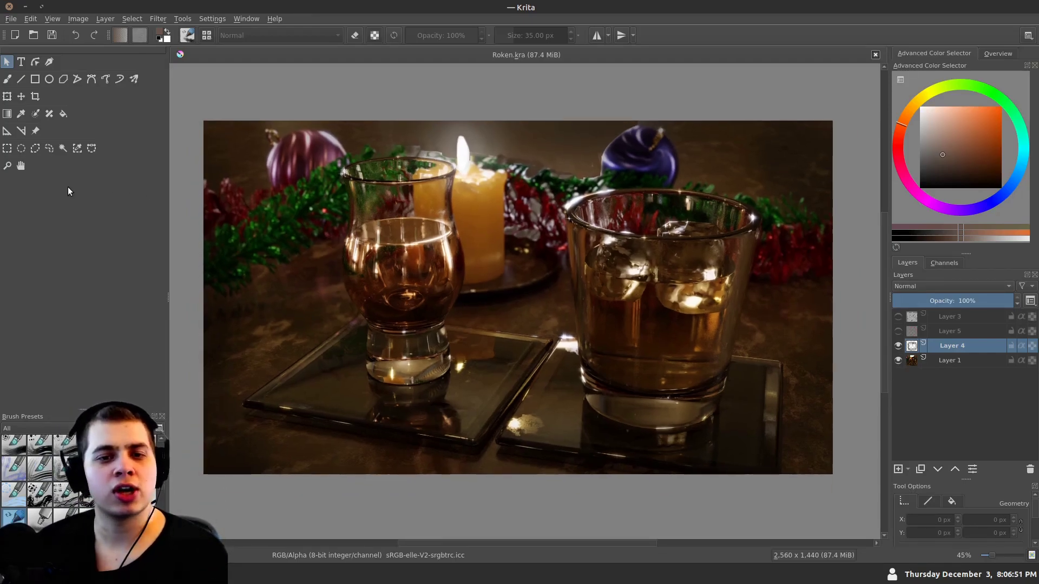
pyautogui.click(898, 345)
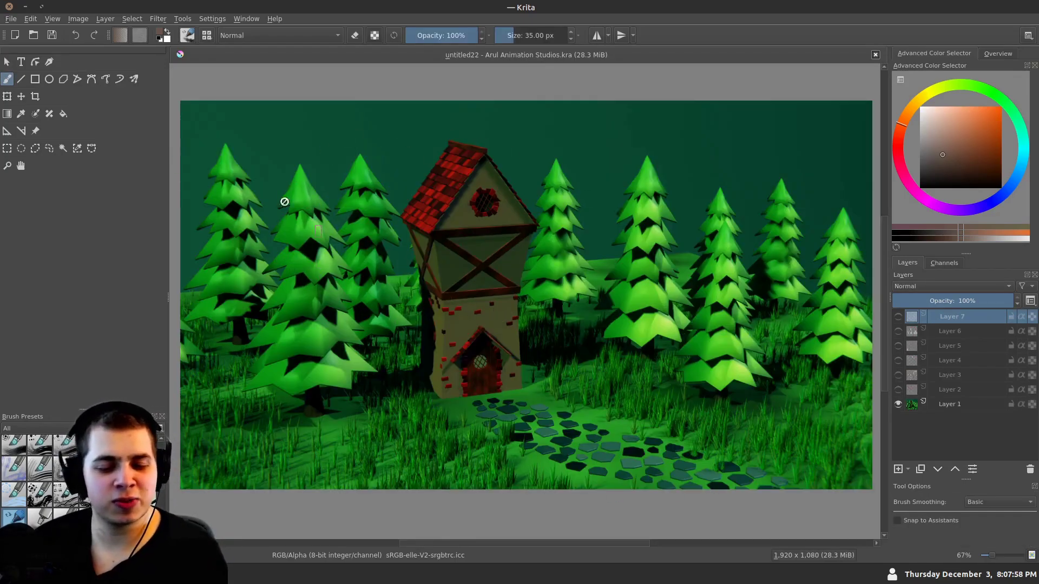
# Activate the Select Shapes tool and examine the tower's brickwork and arched doorway in the forest scene up close
pyautogui.click(7, 62)
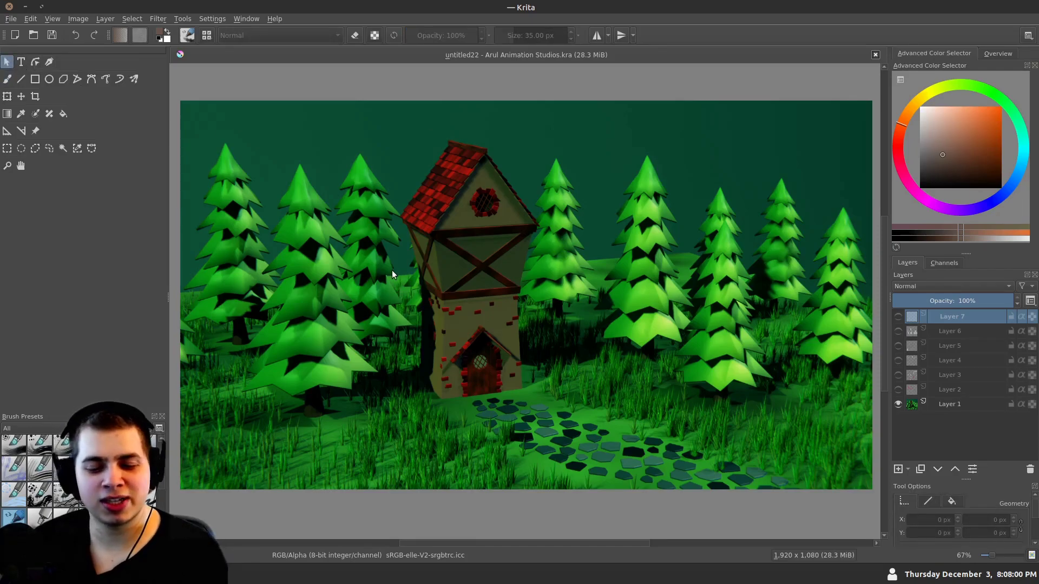
pyautogui.moveTo(446, 333); pyautogui.dragTo(432, 315)
pyautogui.scroll(5, 433, 313)
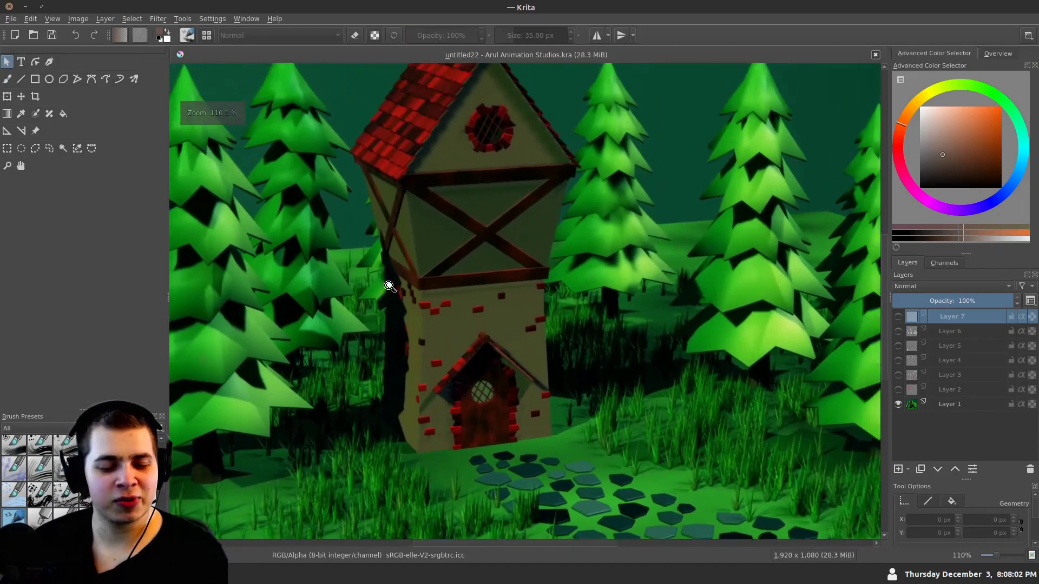
pyautogui.scroll(-2, 476, 308)
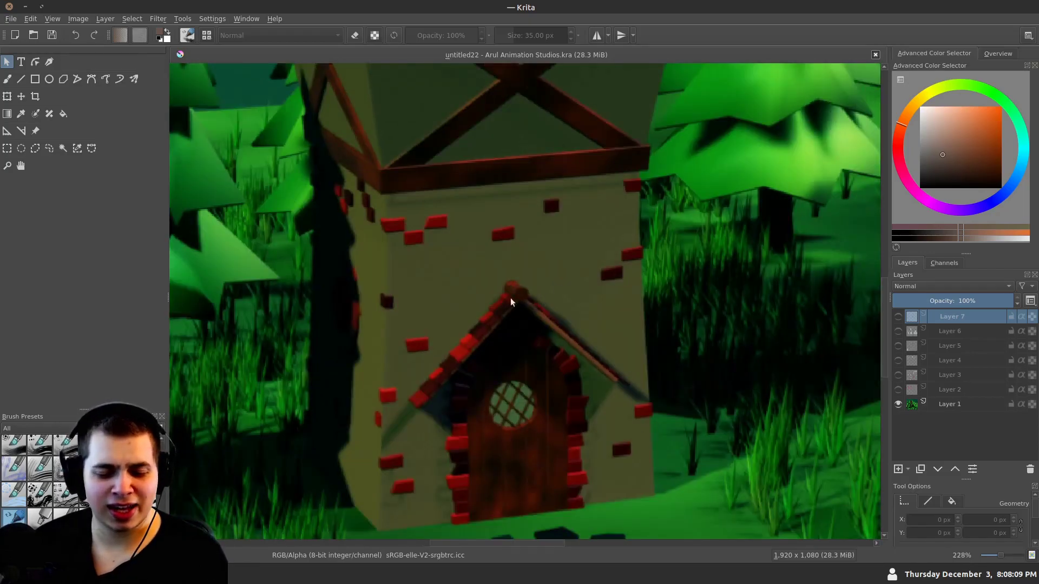
pyautogui.scroll(3, 462, 401)
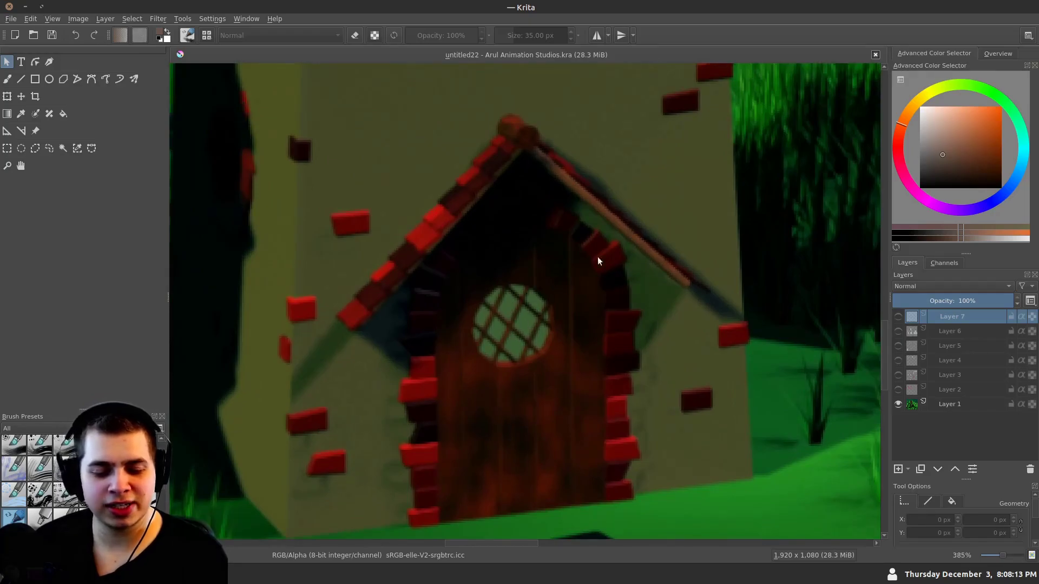
pyautogui.scroll(-4, 621, 419)
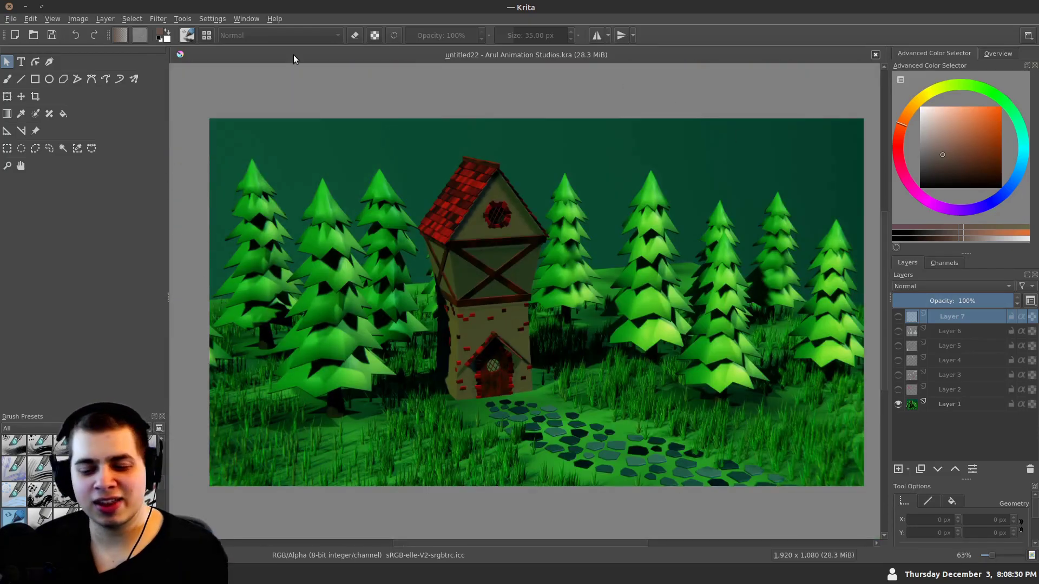
# Show the feedback notes on Layer 2 and Layer 3 and inspect the circled grass beside the stone path
pyautogui.click(898, 391)
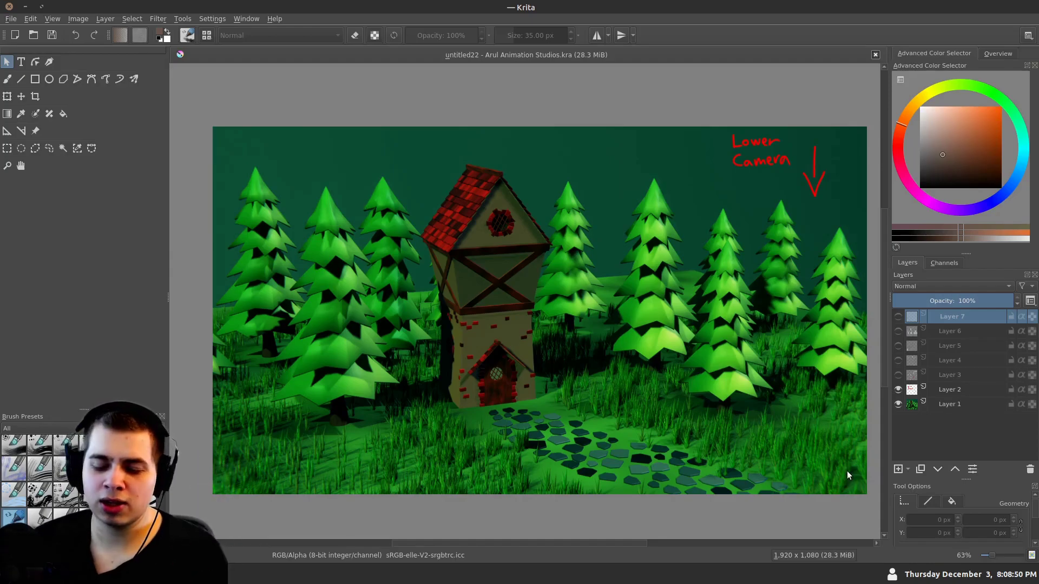
pyautogui.click(898, 375)
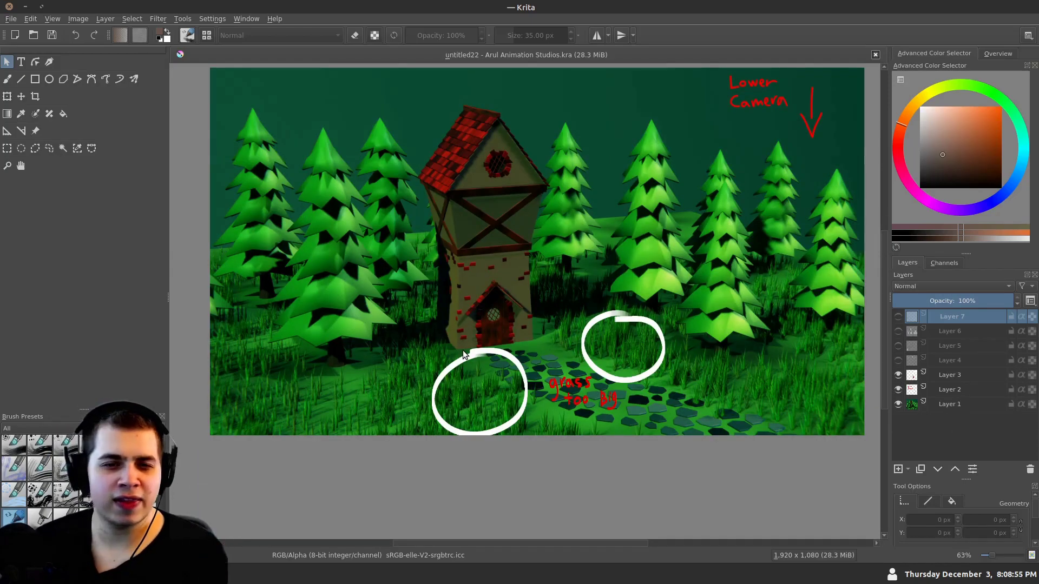
pyautogui.scroll(4, 467, 362)
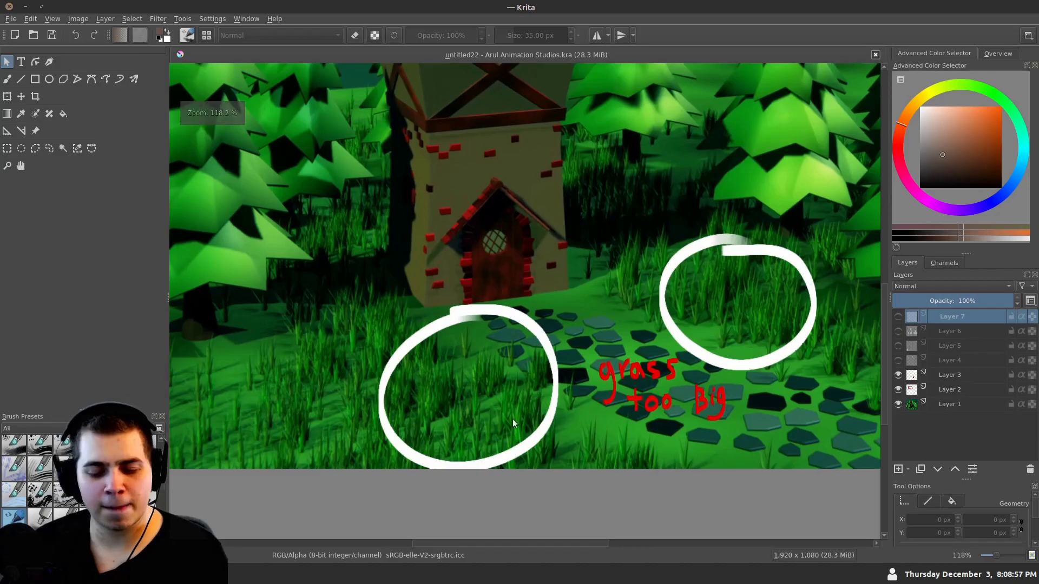
pyautogui.scroll(2, 489, 270)
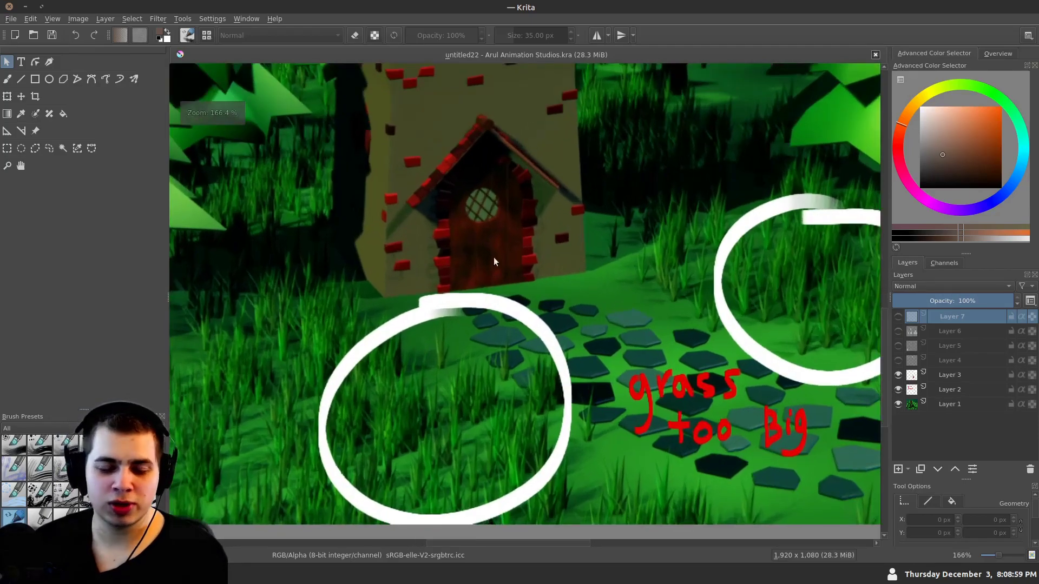
pyautogui.moveTo(450, 329); pyautogui.dragTo(479, 294)
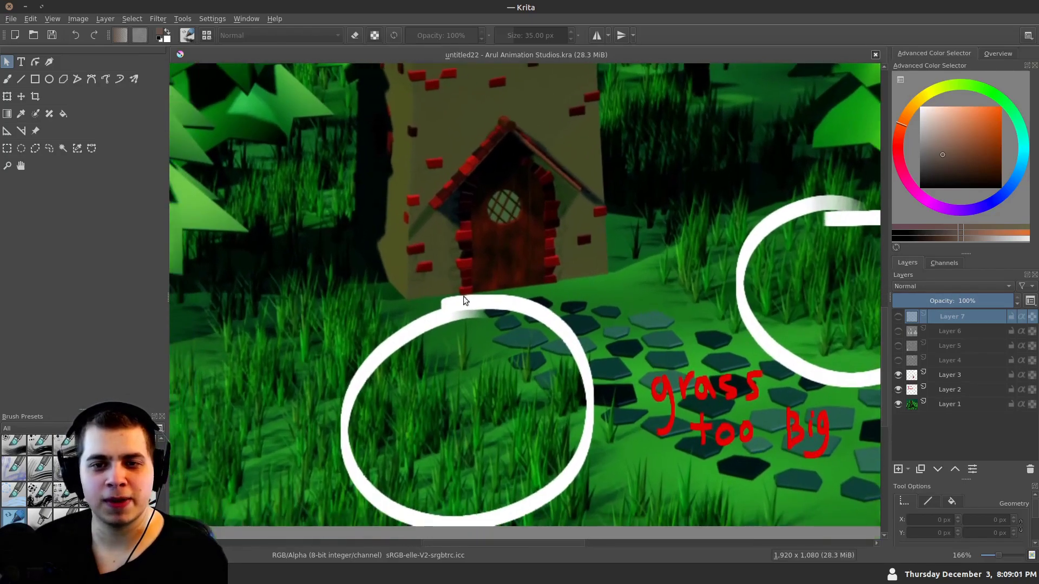
pyautogui.scroll(-1, 379, 307)
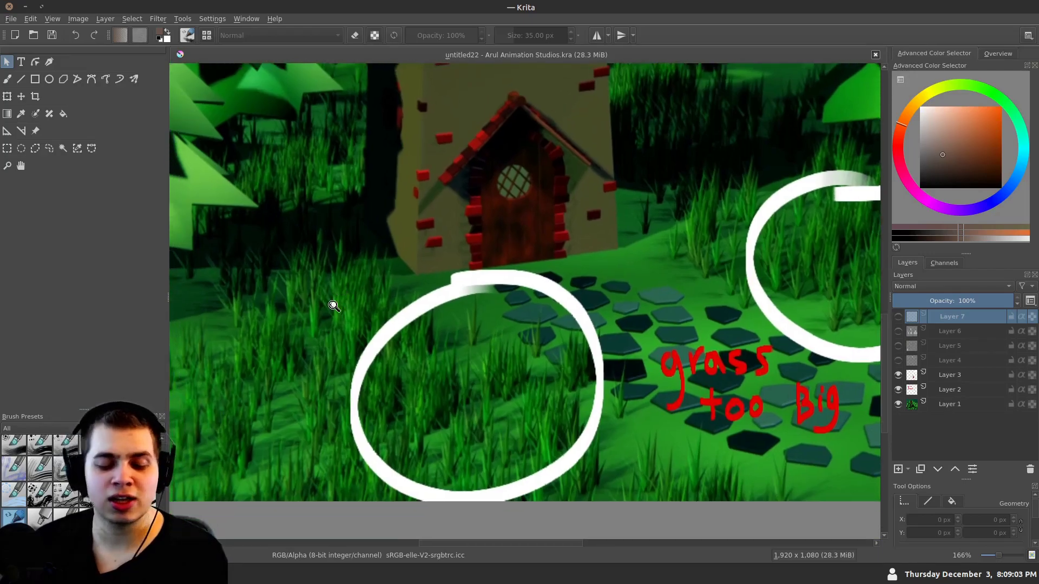
pyautogui.moveTo(469, 332); pyautogui.dragTo(387, 324)
pyautogui.scroll(-1, 386, 323)
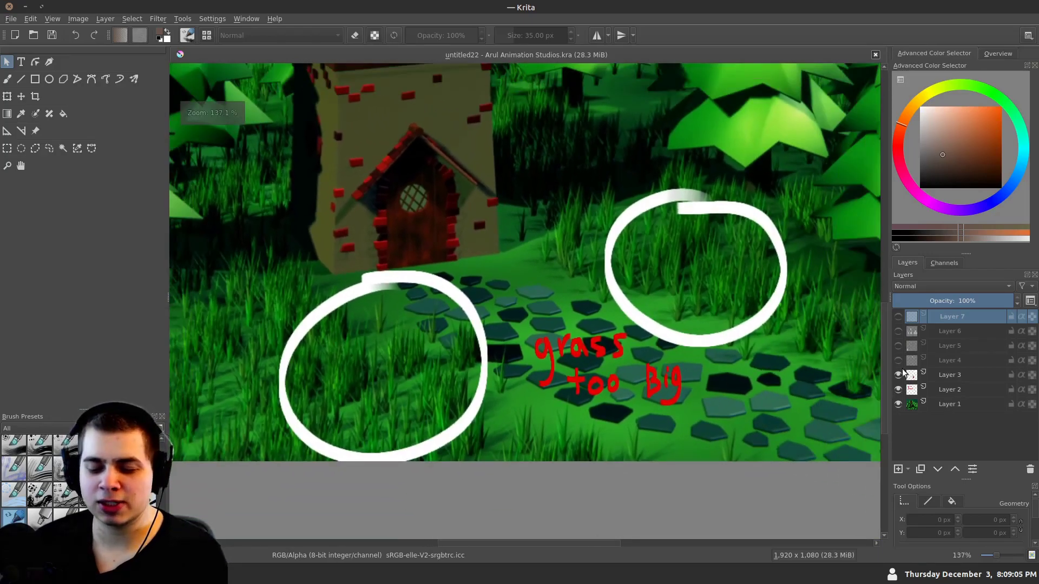
# Examine the grass size around the trees, the tower door and both circled patches along the path
pyautogui.moveTo(236, 320); pyautogui.dragTo(364, 294)
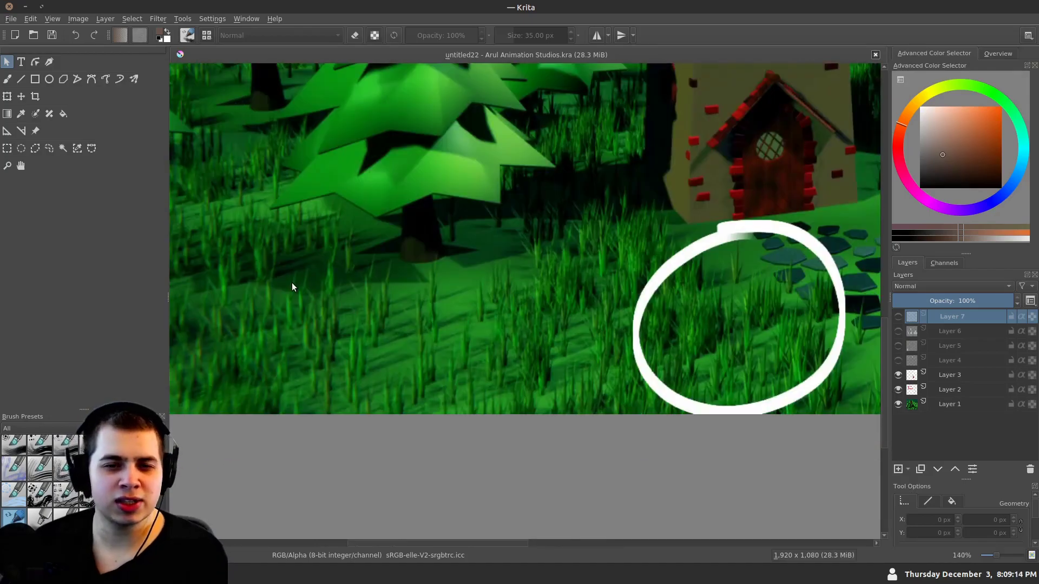
pyautogui.moveTo(291, 282); pyautogui.dragTo(329, 288)
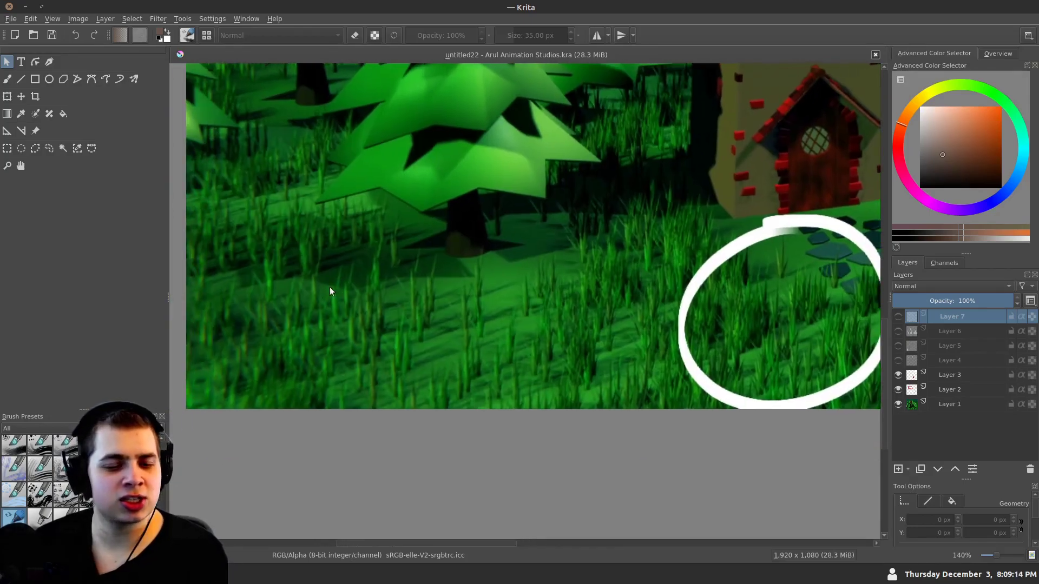
pyautogui.moveTo(570, 329); pyautogui.dragTo(529, 357)
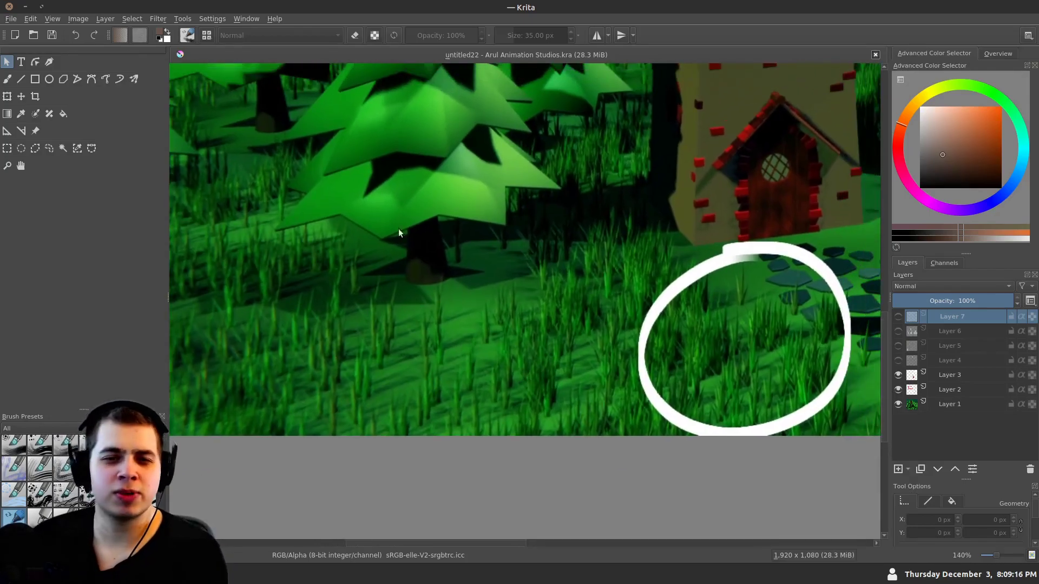
pyautogui.scroll(1, 388, 306)
pyautogui.moveTo(523, 286); pyautogui.dragTo(205, 258)
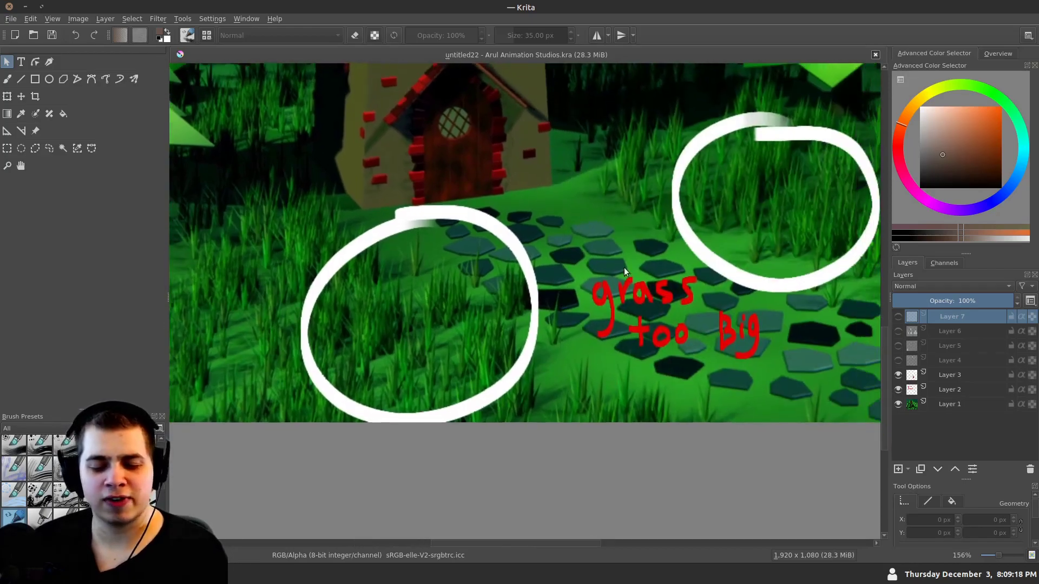
pyautogui.moveTo(654, 188); pyautogui.dragTo(460, 236)
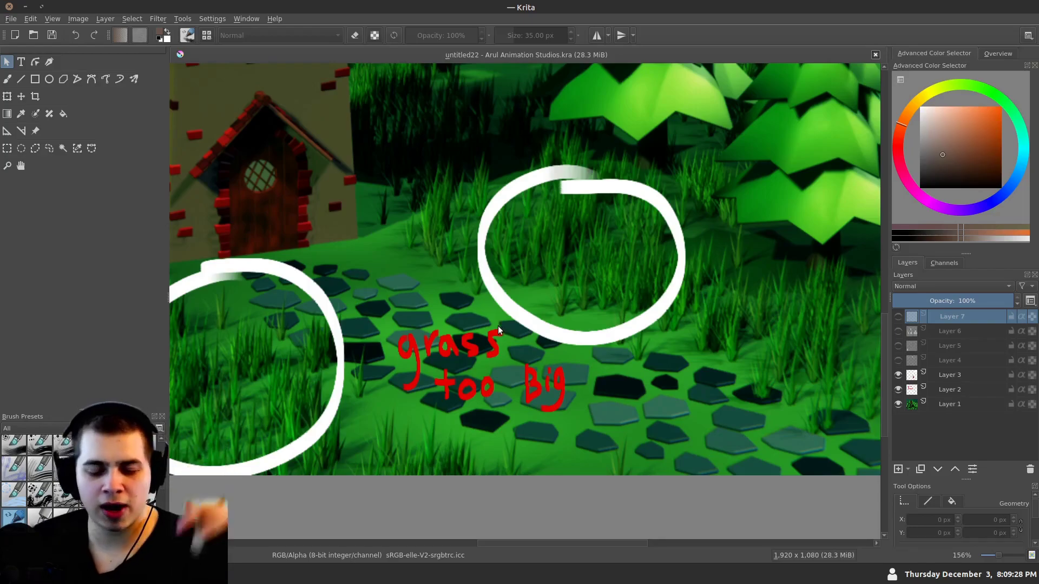
pyautogui.scroll(-4, 573, 250)
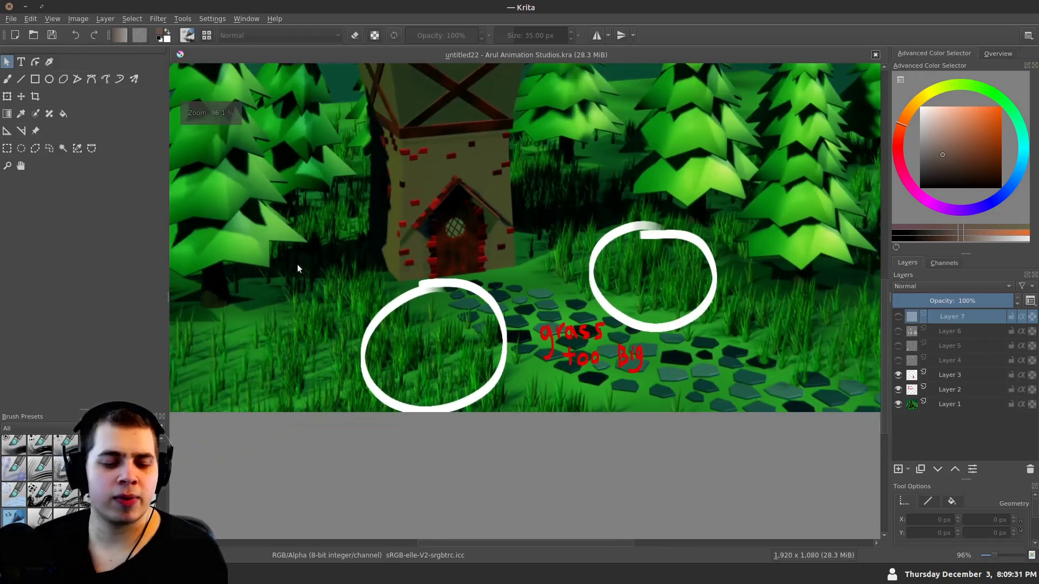
pyautogui.moveTo(297, 264); pyautogui.dragTo(329, 258)
pyautogui.moveTo(659, 359); pyautogui.dragTo(608, 354)
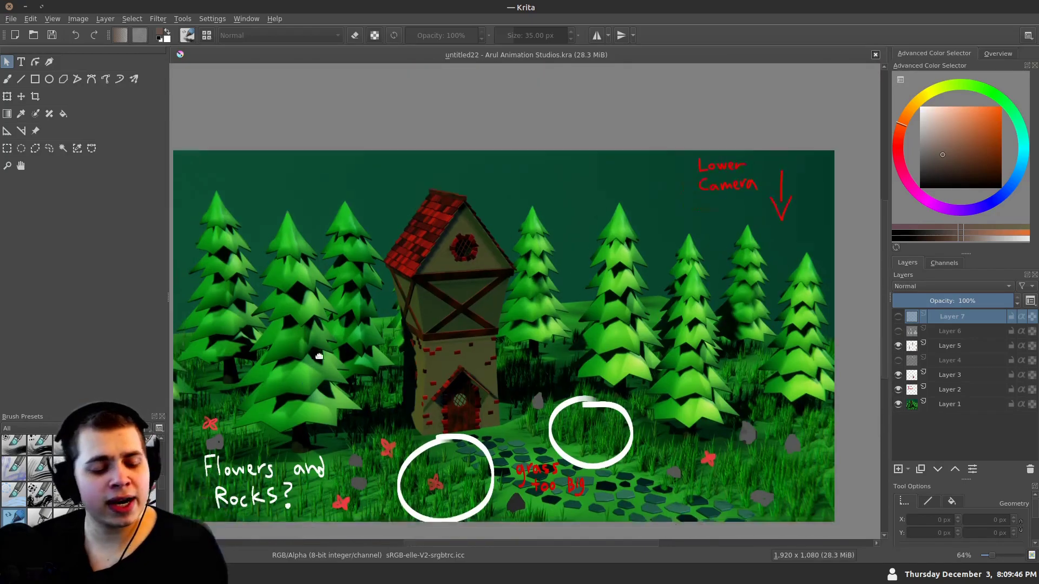
# Examine the flower and rock sketches on Layer 5 across the meadow around the tower and path
pyautogui.moveTo(313, 330); pyautogui.dragTo(371, 264)
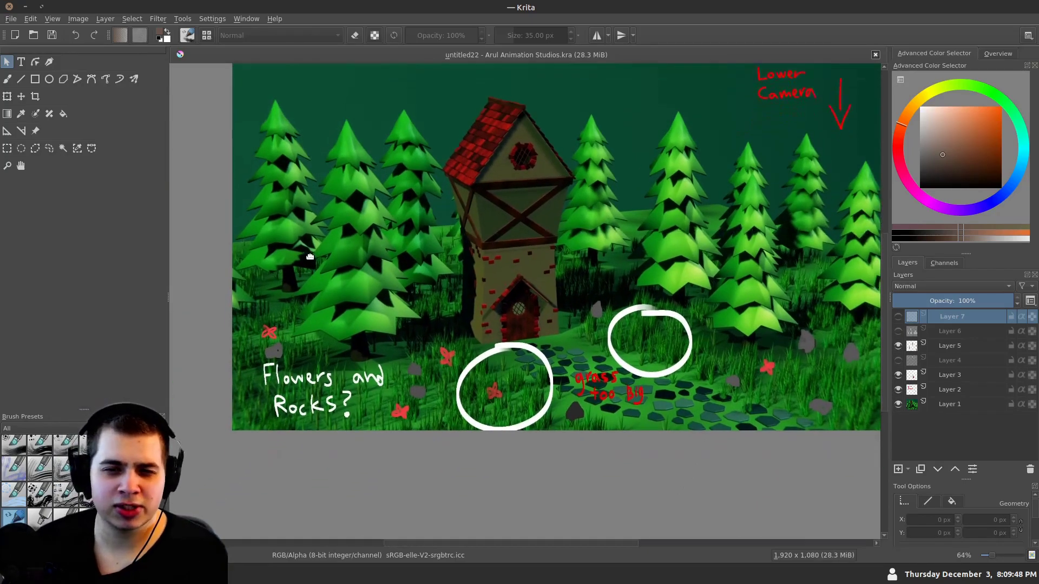
pyautogui.moveTo(310, 256); pyautogui.dragTo(309, 249)
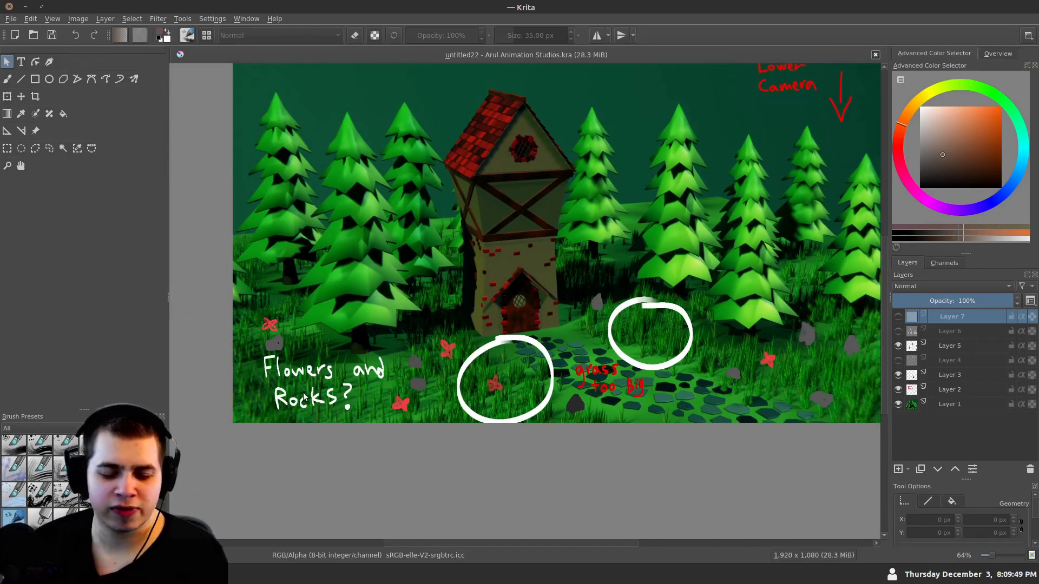
pyautogui.moveTo(331, 318); pyautogui.dragTo(335, 279)
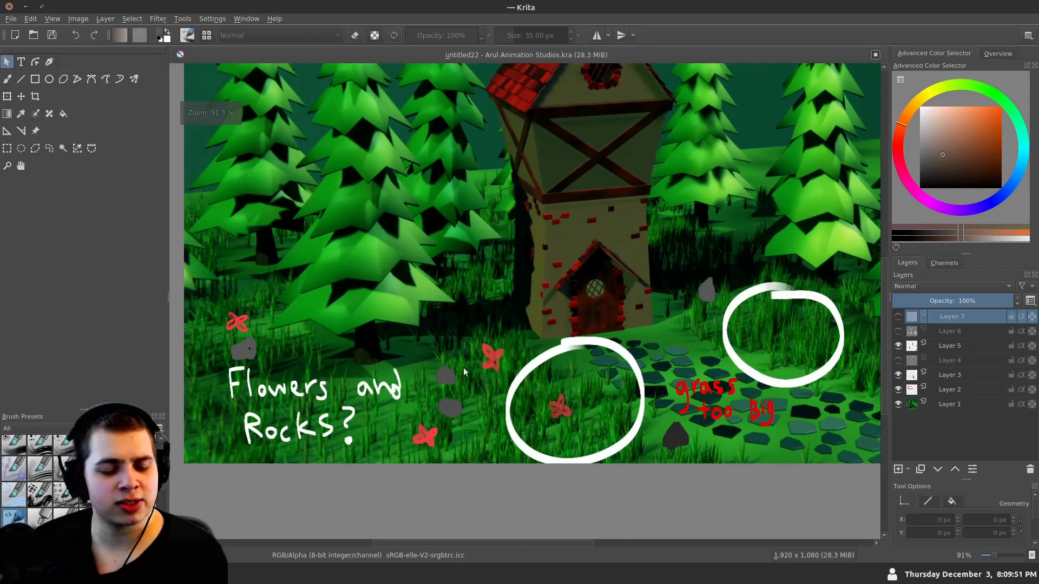
pyautogui.moveTo(411, 391); pyautogui.dragTo(355, 348)
pyautogui.scroll(1, 357, 348)
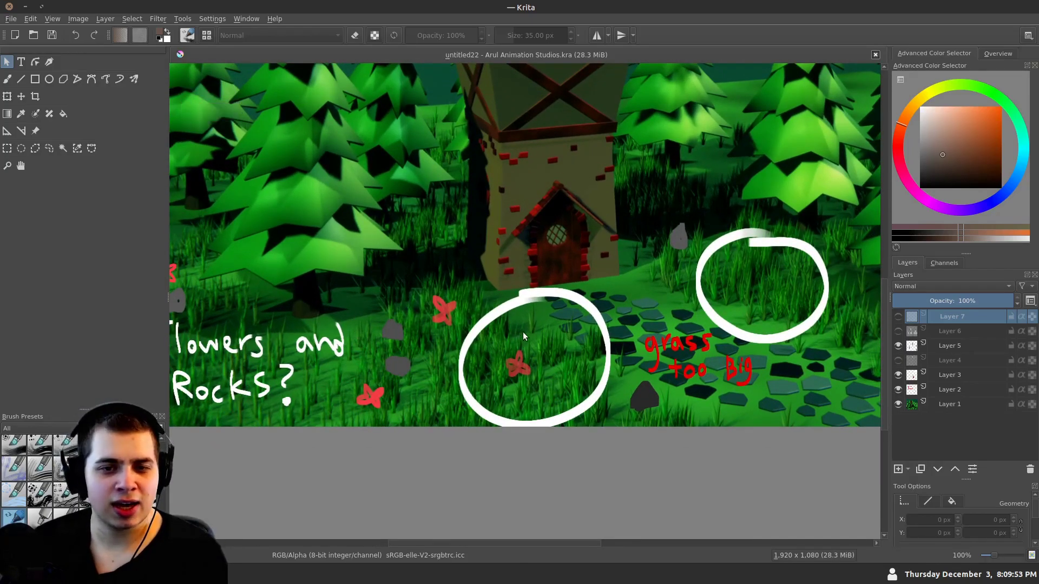
pyautogui.hscroll(5, 674, 385)
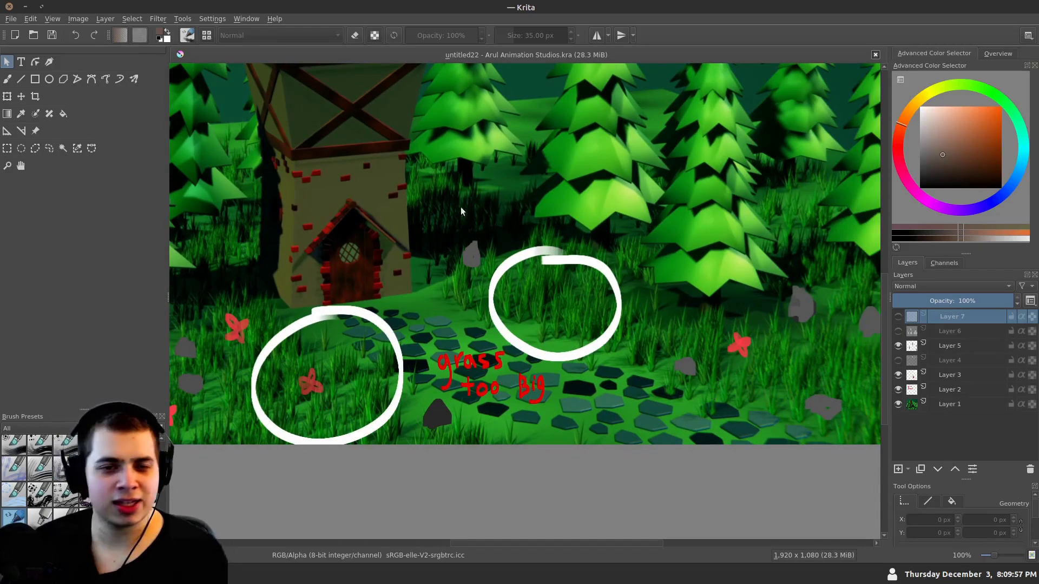
pyautogui.scroll(-2, 731, 331)
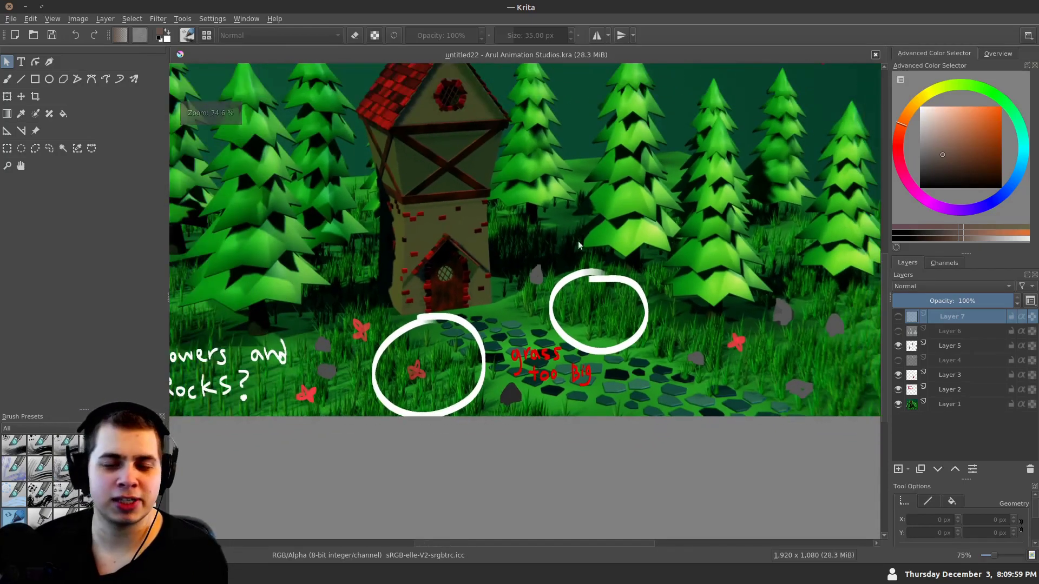
# Show the background note on Layer 4 and view the circled gap between the trees and the empty sky
pyautogui.moveTo(258, 322); pyautogui.dragTo(338, 343)
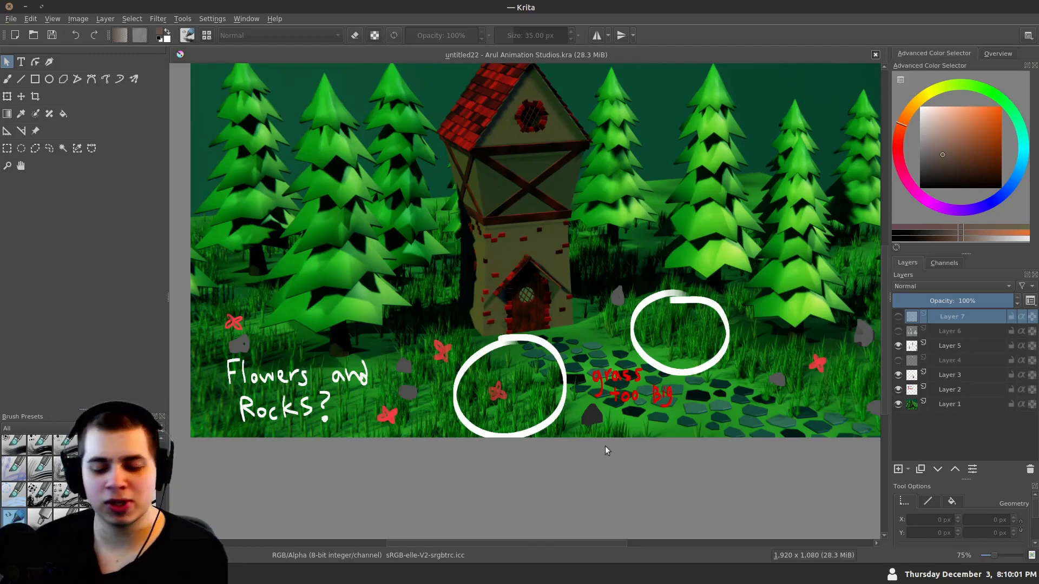
pyautogui.moveTo(532, 273); pyautogui.dragTo(507, 296)
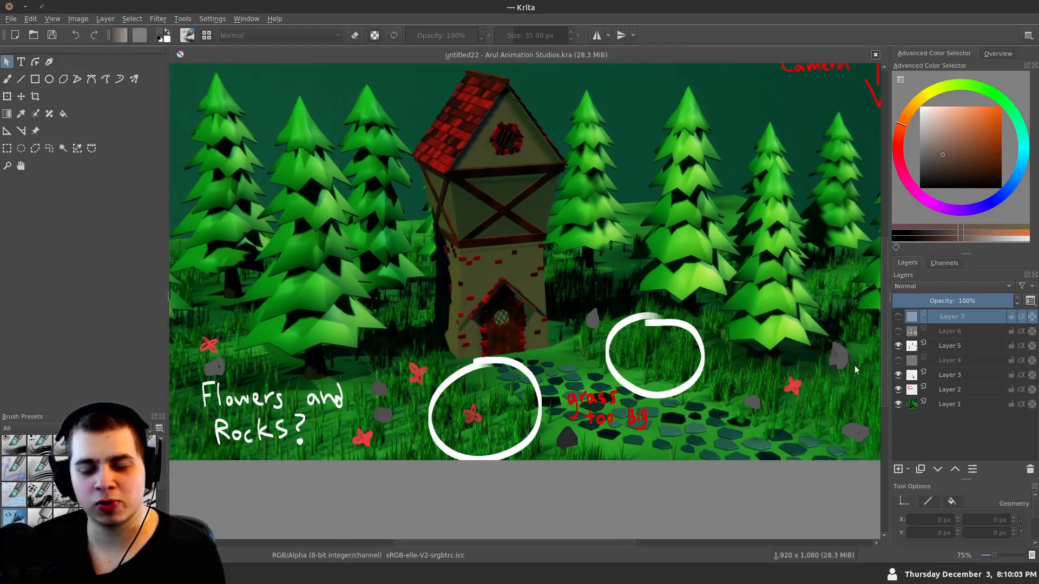
pyautogui.click(899, 360)
pyautogui.moveTo(440, 135); pyautogui.dragTo(440, 244)
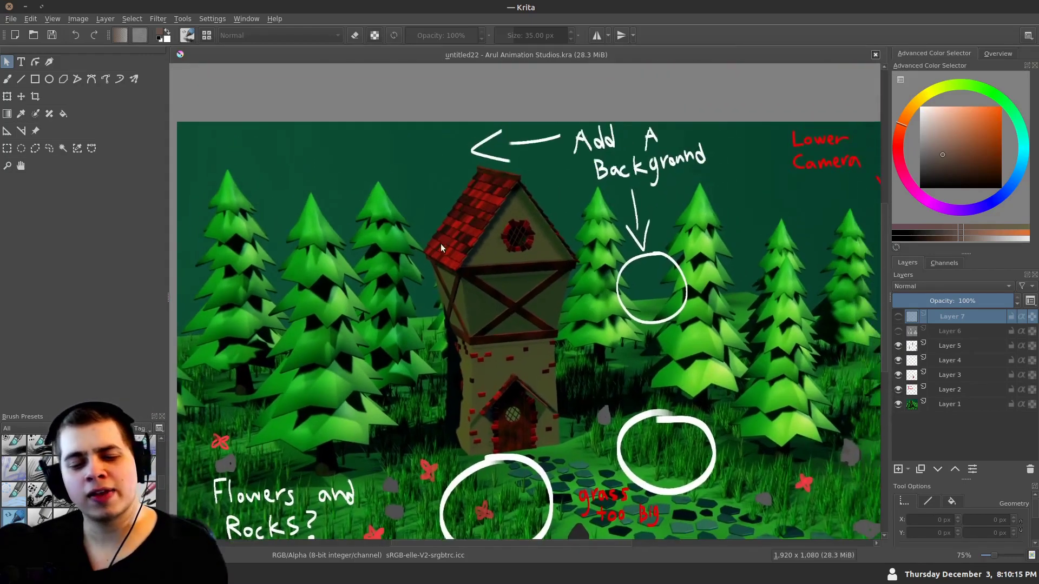
pyautogui.scroll(-1, 441, 249)
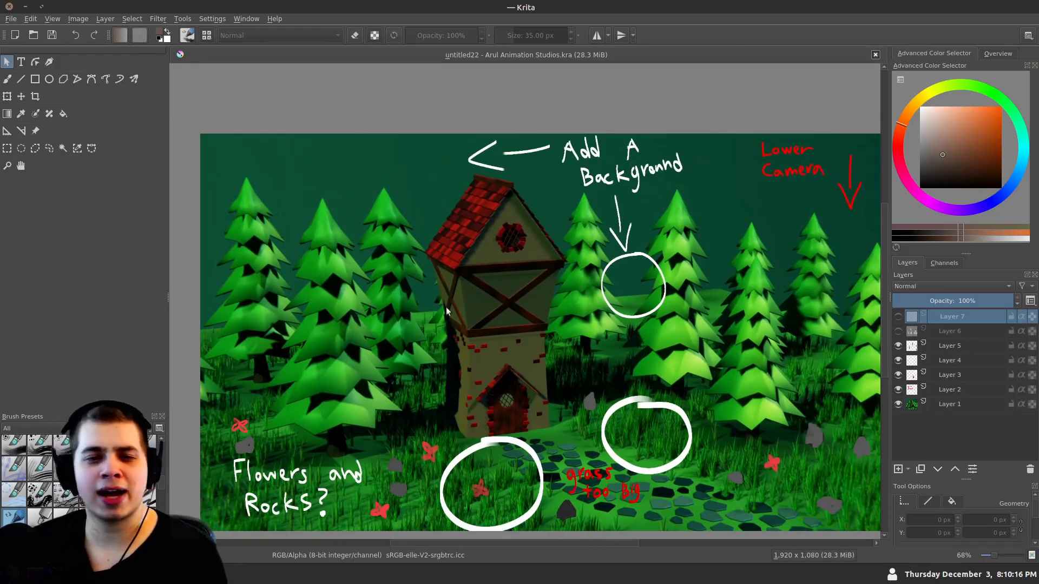
# Show the sky and clouds suggestion on Layer 6 and view it against the forest scene
pyautogui.click(898, 331)
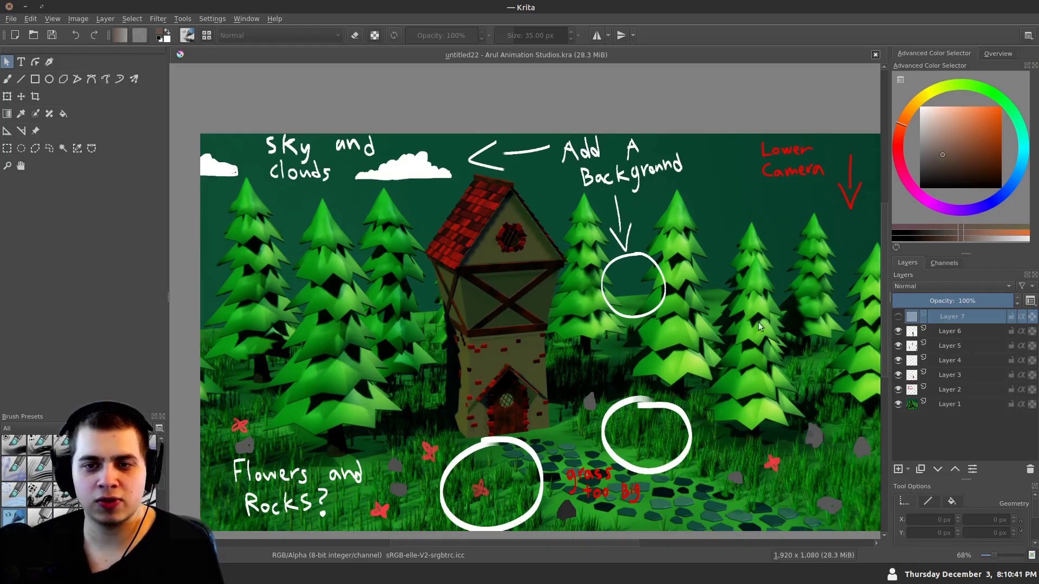
pyautogui.scroll(4, 726, 322)
pyautogui.scroll(-5, 703, 215)
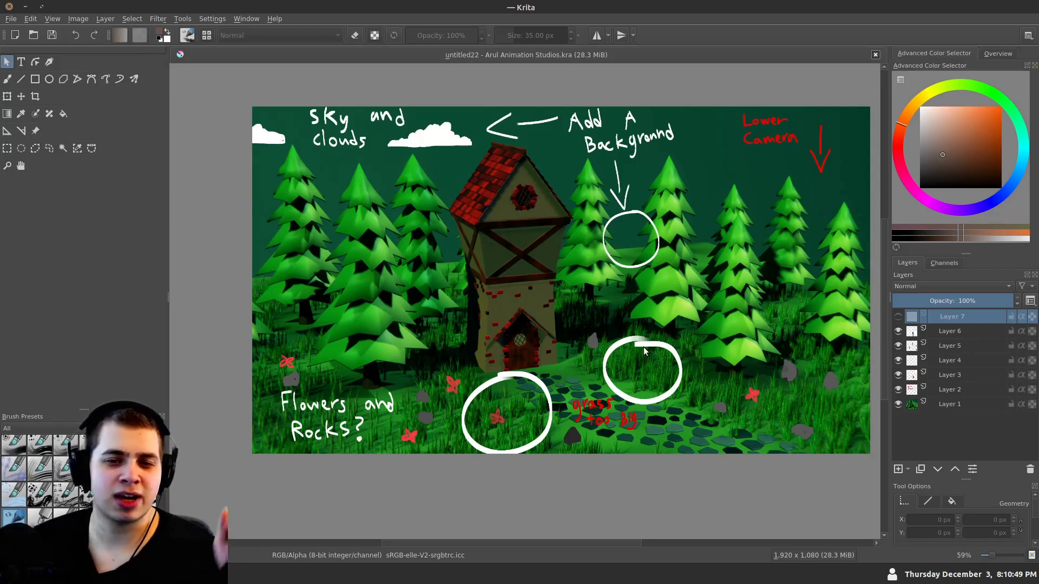
# Show the blur background note on Layer 7 and examine the circled horizon, distant trees and tower
pyautogui.click(899, 317)
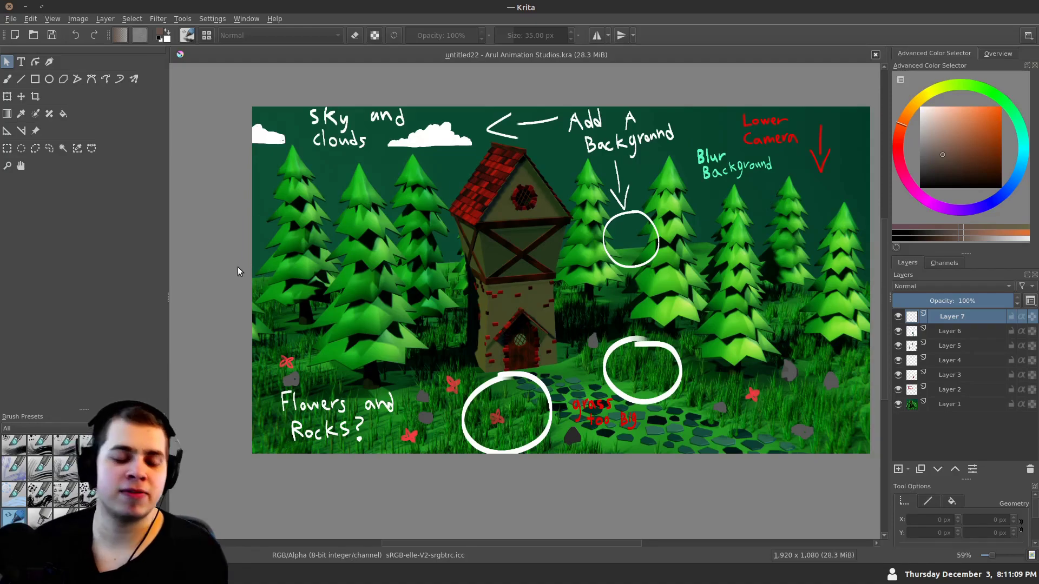
pyautogui.moveTo(239, 286); pyautogui.dragTo(211, 299)
pyautogui.moveTo(690, 274); pyautogui.dragTo(647, 177)
pyautogui.moveTo(238, 241); pyautogui.dragTo(372, 250)
pyautogui.moveTo(750, 225); pyautogui.dragTo(691, 243)
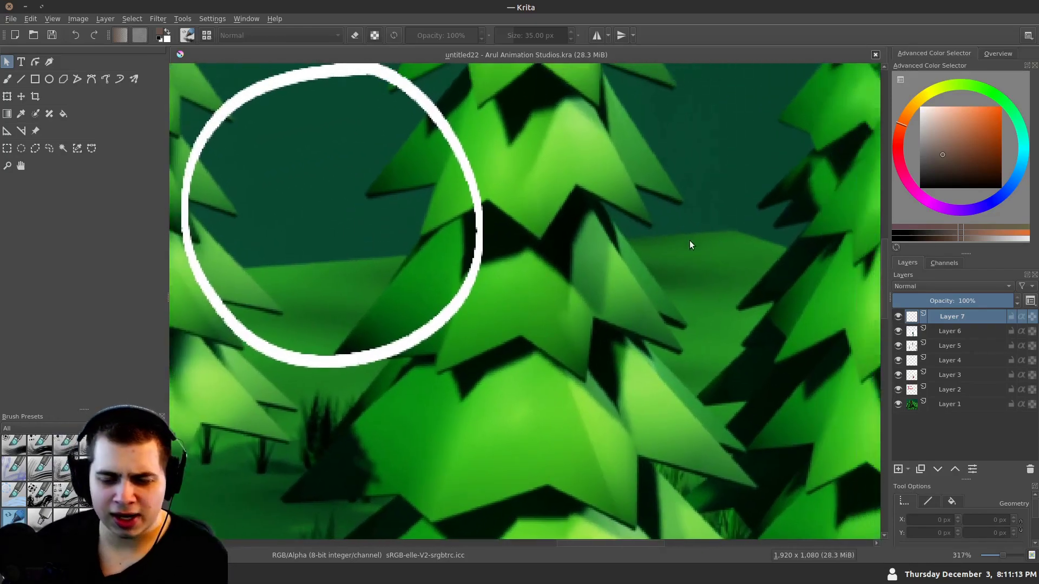
pyautogui.scroll(-5, 709, 235)
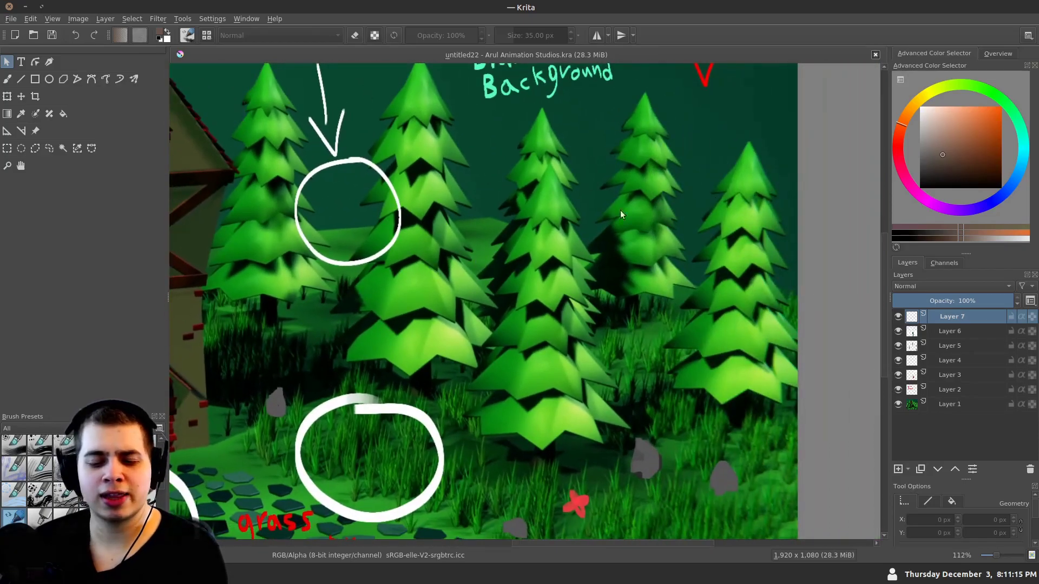
pyautogui.scroll(2, 620, 232)
pyautogui.moveTo(489, 319)
pyautogui.mouseDown()
pyautogui.moveTo(489, 310)
pyautogui.moveTo(447, 321)
pyautogui.moveTo(667, 328)
pyautogui.mouseUp()
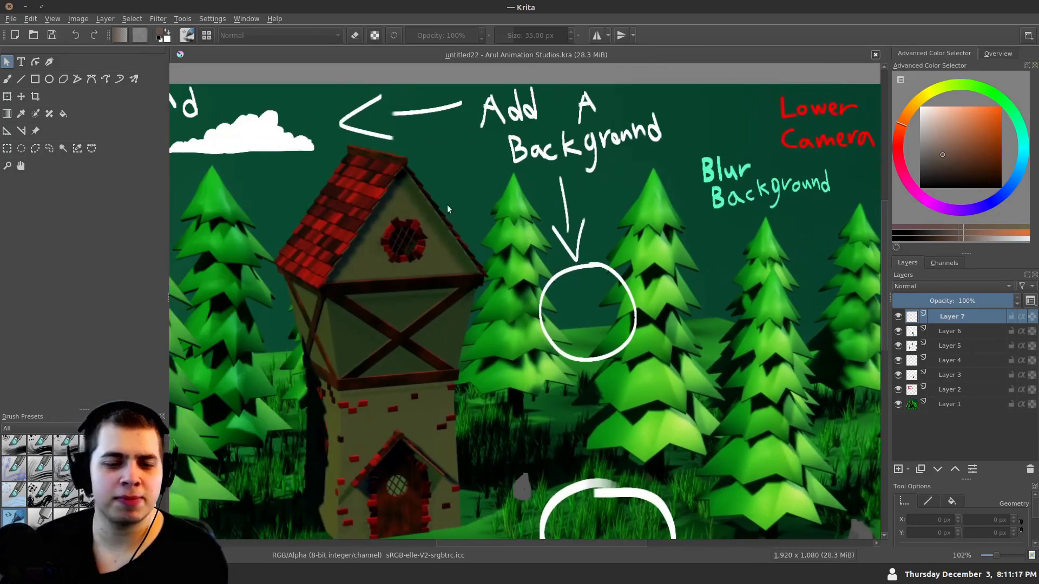
pyautogui.moveTo(351, 237); pyautogui.dragTo(347, 253)
pyautogui.scroll(-2, 348, 253)
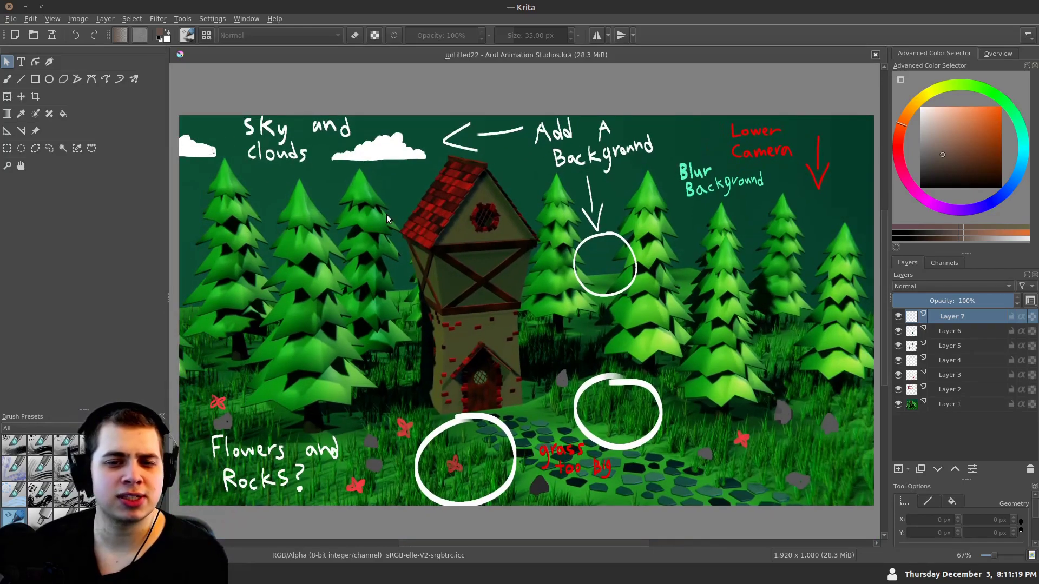
pyautogui.scroll(-1, 378, 259)
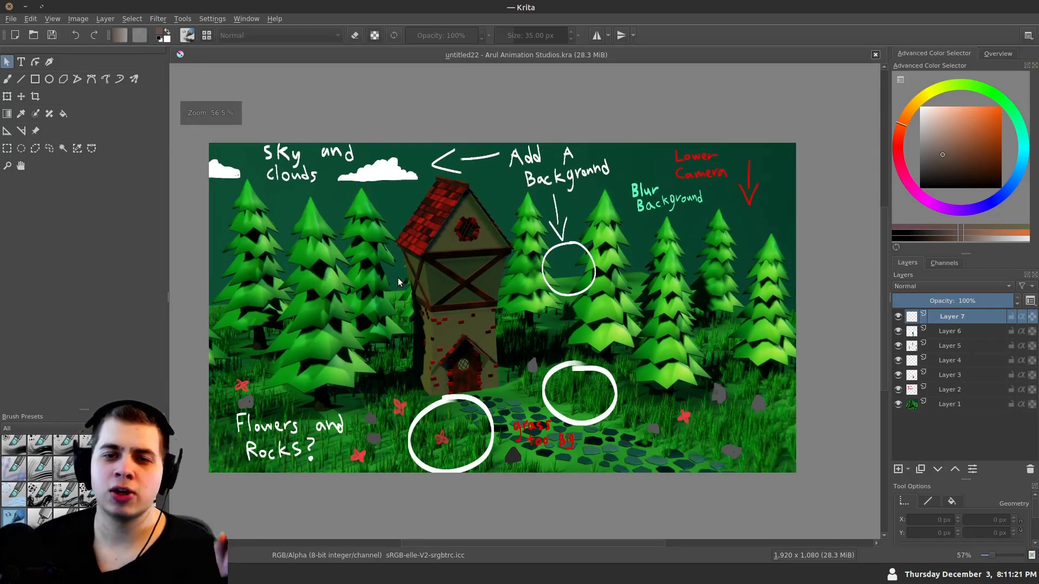
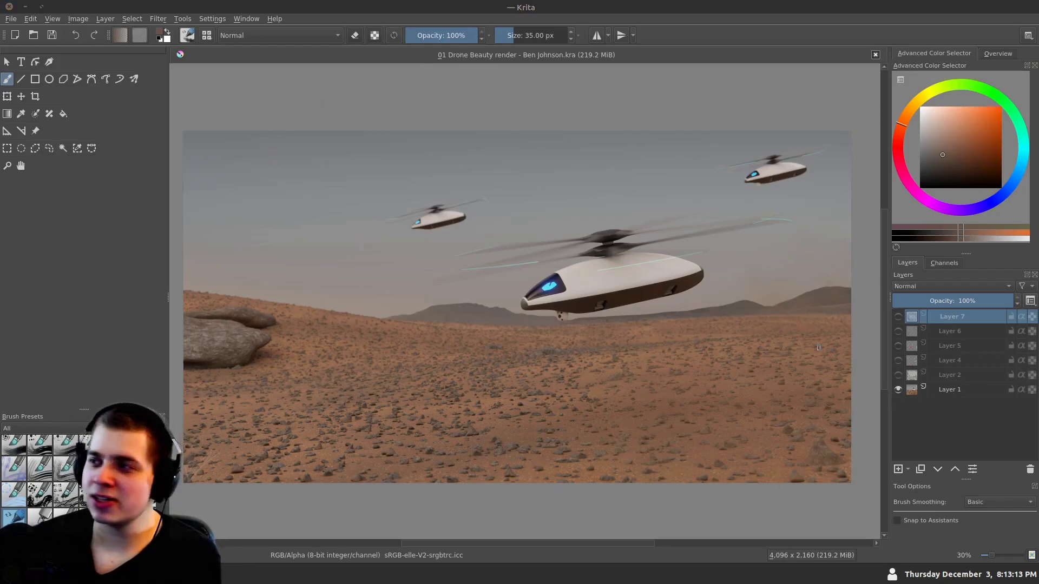
# Switch to VLC media player and play the 07_AnimationV2 video of the submitted animation
pyautogui.moveTo(1038, 2); pyautogui.dragTo(476, 0)
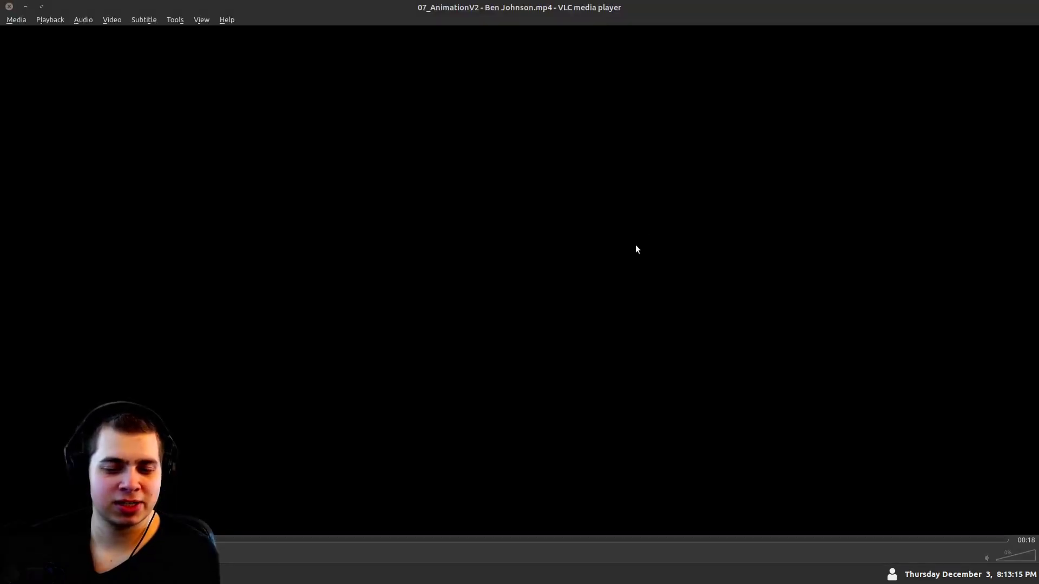
pyautogui.press('space')
pyautogui.press('space')
pyautogui.press('space')
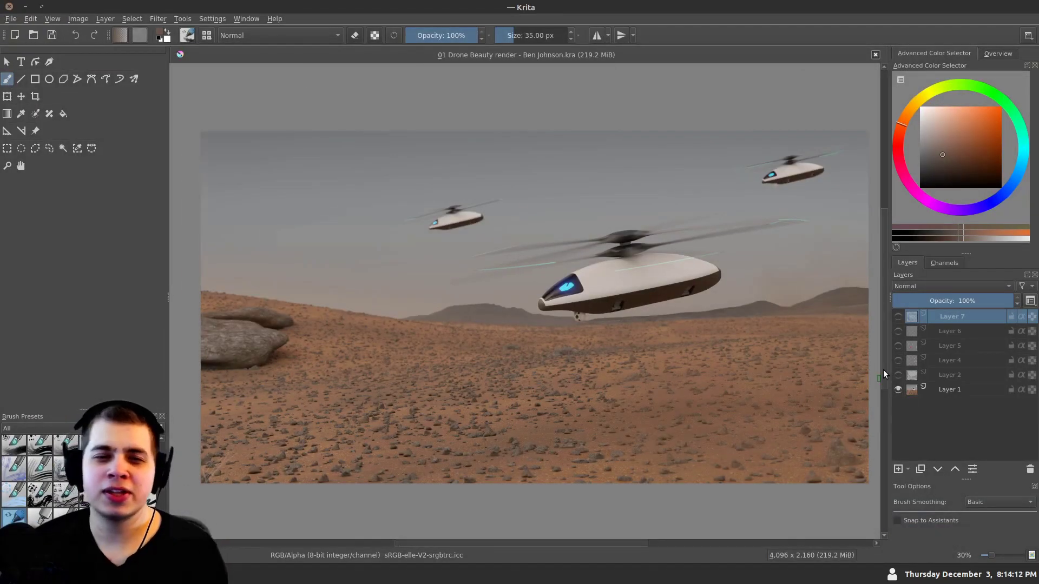
# Show the Layer 4 note on the drone render and inspect the outlined boulder with the Select Shapes tool active
pyautogui.click(898, 361)
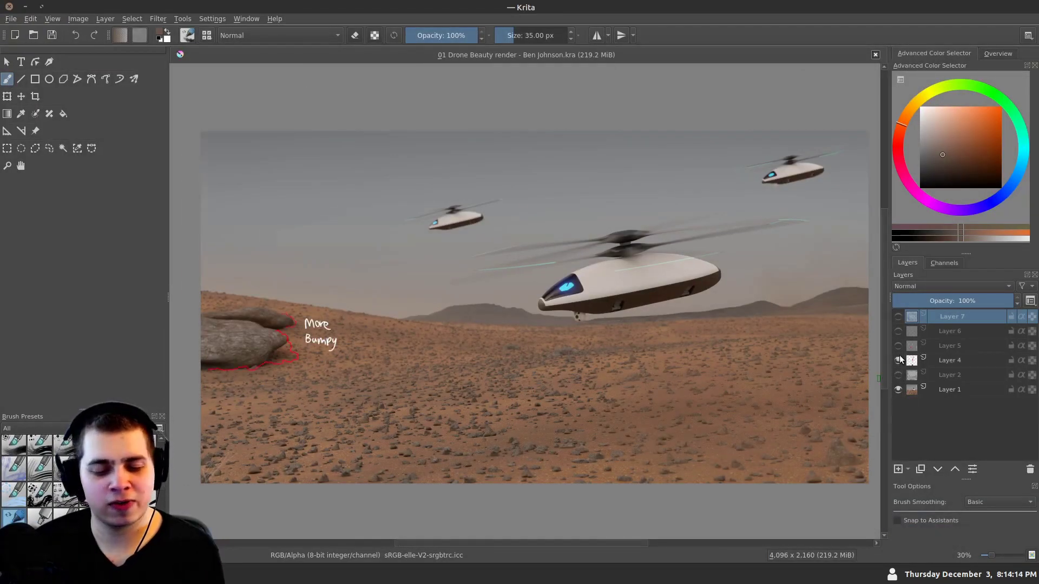
pyautogui.moveTo(259, 332)
pyautogui.mouseDown()
pyautogui.moveTo(452, 330)
pyautogui.moveTo(453, 314)
pyautogui.mouseUp()
pyautogui.click(7, 62)
pyautogui.moveTo(478, 349)
pyautogui.mouseDown()
pyautogui.moveTo(426, 277)
pyautogui.moveTo(469, 325)
pyautogui.moveTo(467, 310)
pyautogui.mouseUp()
pyautogui.moveTo(420, 352); pyautogui.dragTo(465, 307)
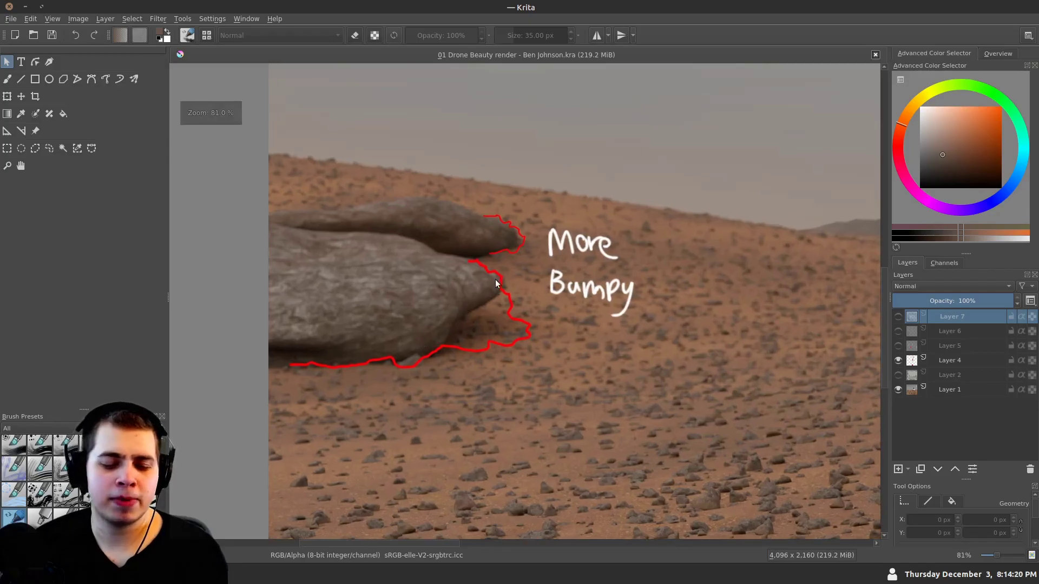
# Compare the boulder's shape with and without the bumpy outline on Layer 4
pyautogui.click(898, 360)
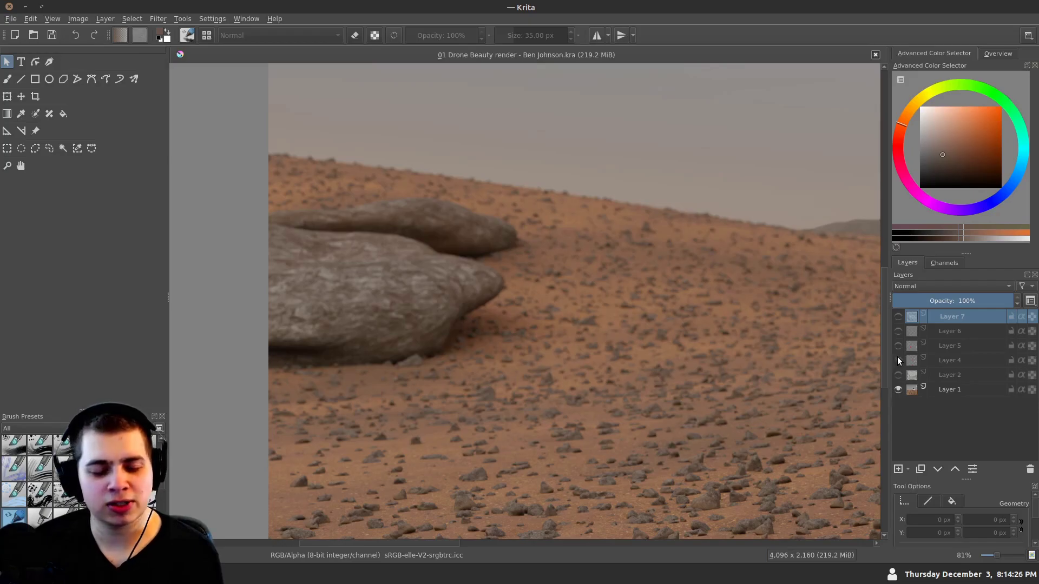
pyautogui.click(898, 360)
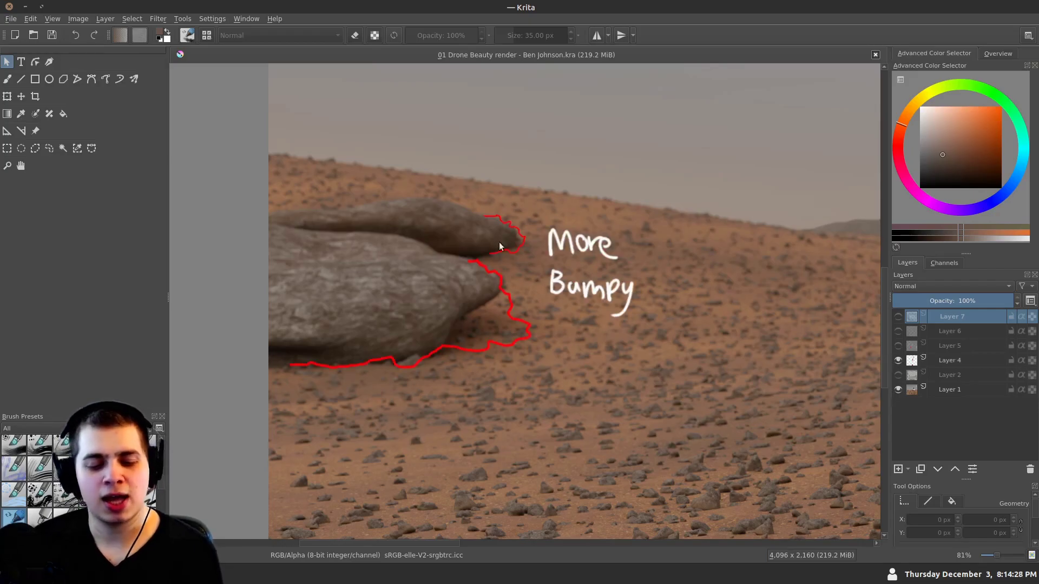
pyautogui.scroll(-4, 322, 304)
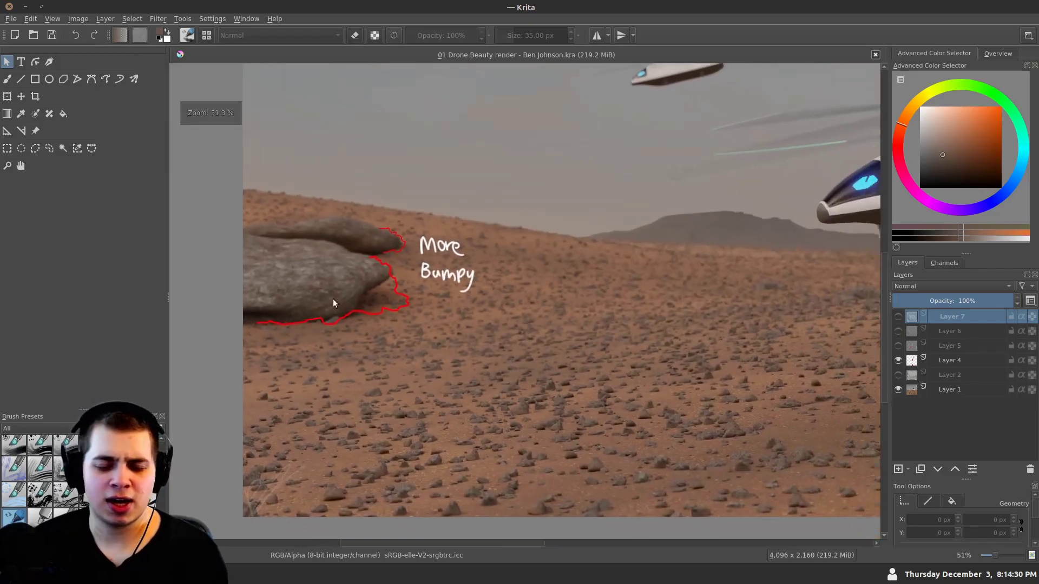
# Show the ground feedback on Layer 5 and view the red-outlined patches and white rock sketches
pyautogui.click(898, 345)
pyautogui.scroll(-1, 458, 313)
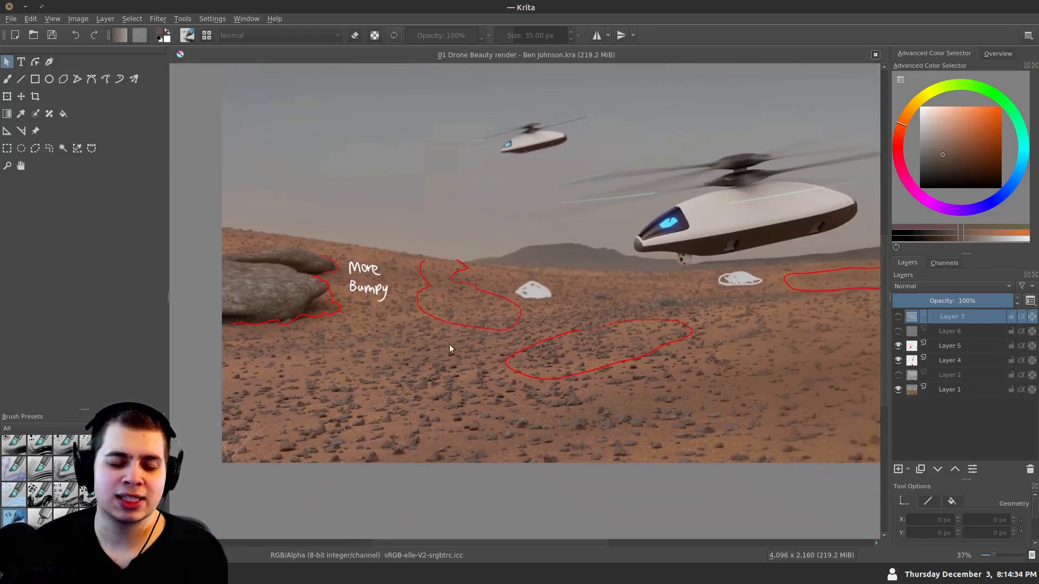
pyautogui.scroll(3, 392, 358)
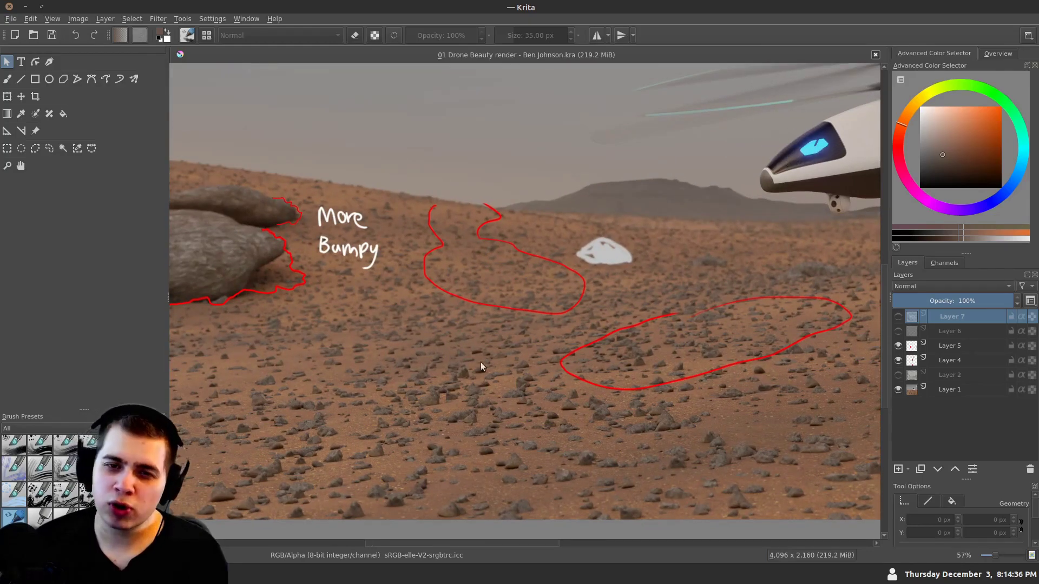
pyautogui.moveTo(776, 435); pyautogui.dragTo(599, 373)
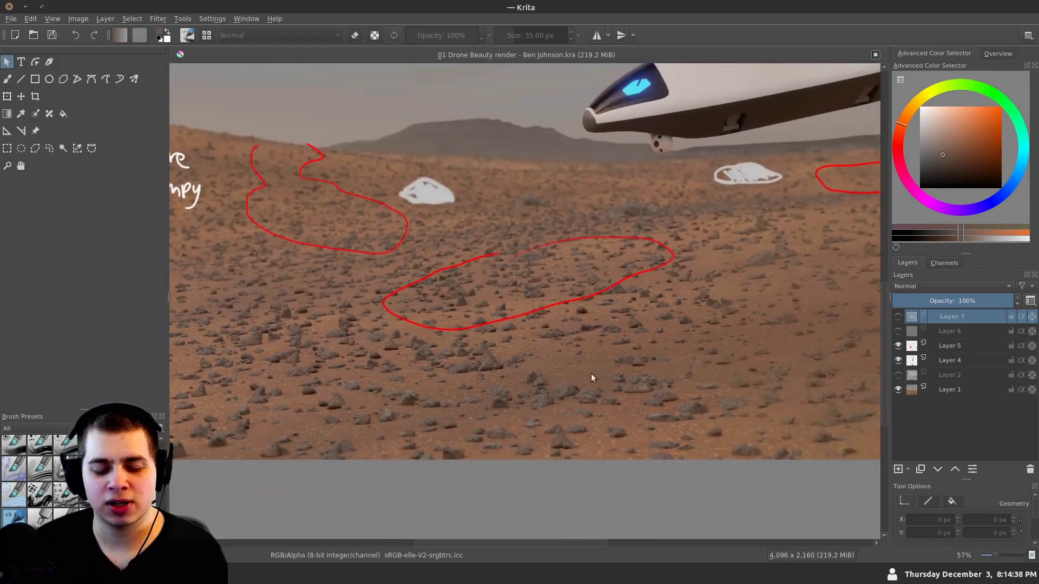
pyautogui.moveTo(777, 402); pyautogui.dragTo(578, 367)
# Examine the small scattered rocks in the desert foreground up close
pyautogui.scroll(6, 577, 366)
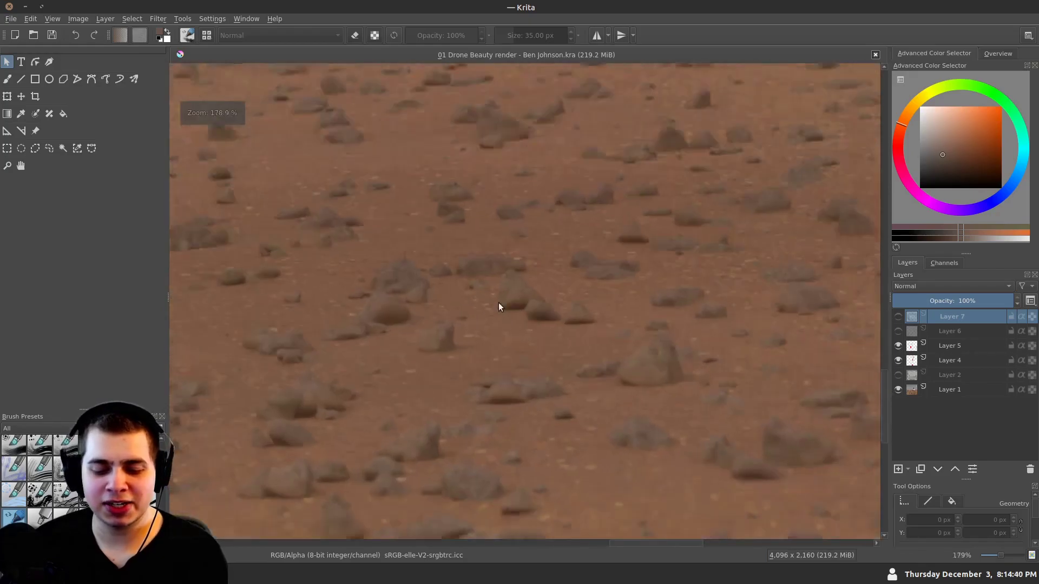
pyautogui.scroll(1, 555, 393)
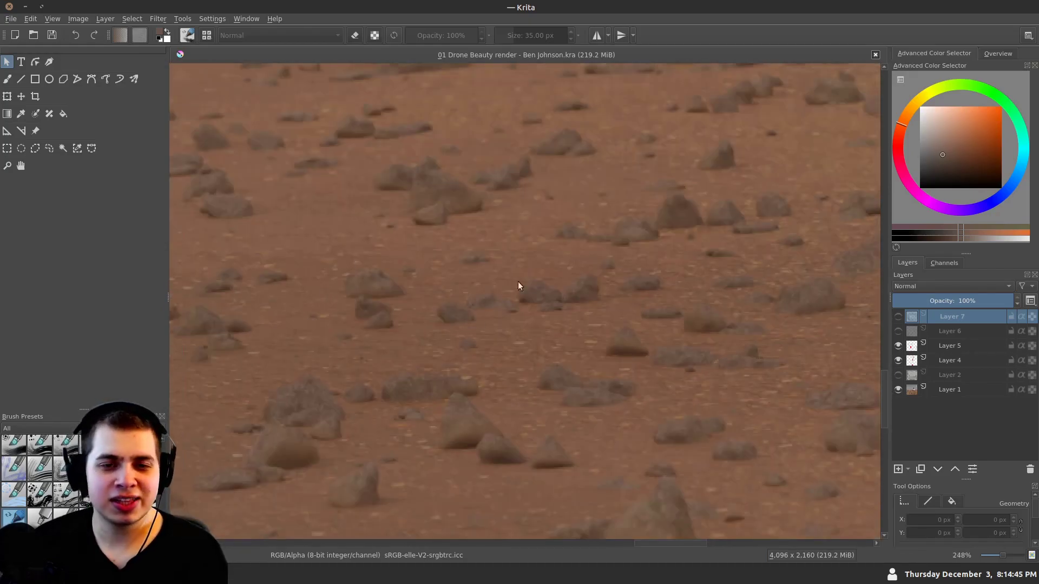
pyautogui.moveTo(540, 304); pyautogui.dragTo(708, 300)
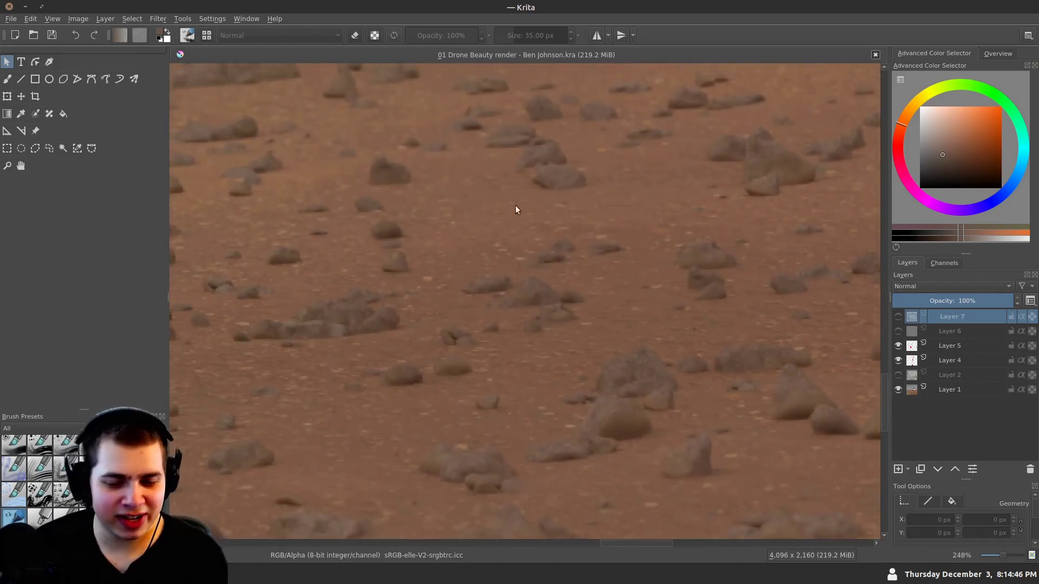
pyautogui.moveTo(602, 441); pyautogui.dragTo(536, 334)
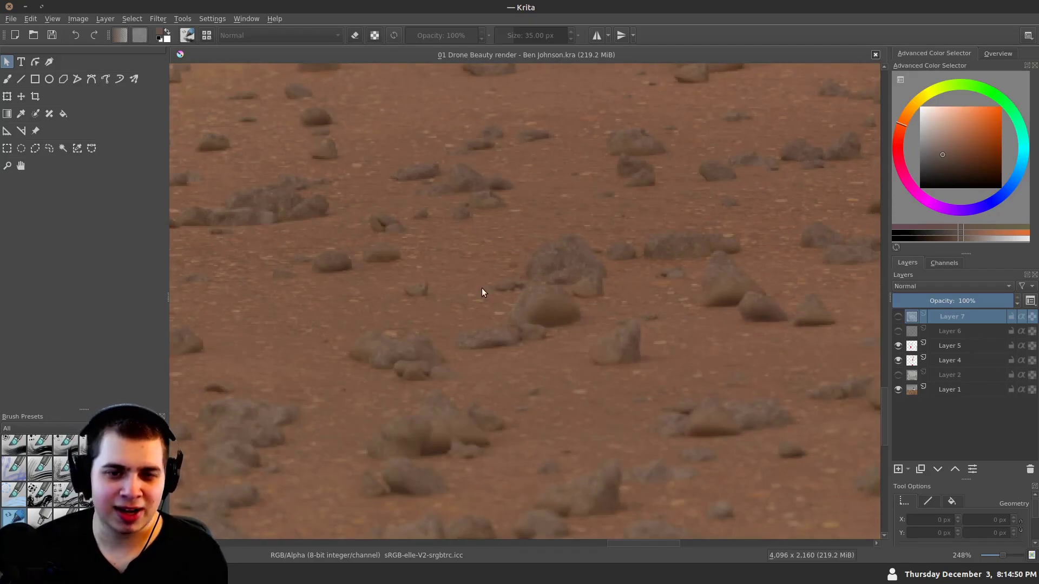
pyautogui.scroll(-5, 359, 376)
pyautogui.scroll(-2, 420, 363)
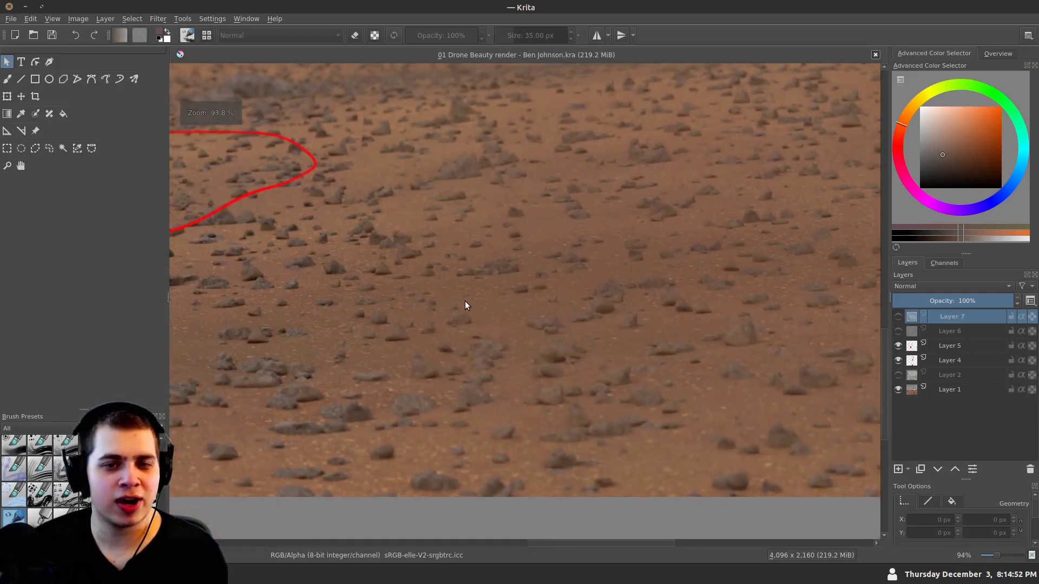
pyautogui.scroll(-2, 350, 346)
# Examine the red-outlined ground patches beside the boulder and below the main drone
pyautogui.moveTo(351, 346); pyautogui.dragTo(457, 246)
pyautogui.moveTo(407, 292); pyautogui.dragTo(430, 368)
pyautogui.moveTo(493, 324); pyautogui.dragTo(566, 338)
pyautogui.moveTo(352, 243); pyautogui.dragTo(337, 271)
pyautogui.moveTo(259, 281); pyautogui.dragTo(422, 327)
pyautogui.moveTo(303, 299); pyautogui.dragTo(288, 270)
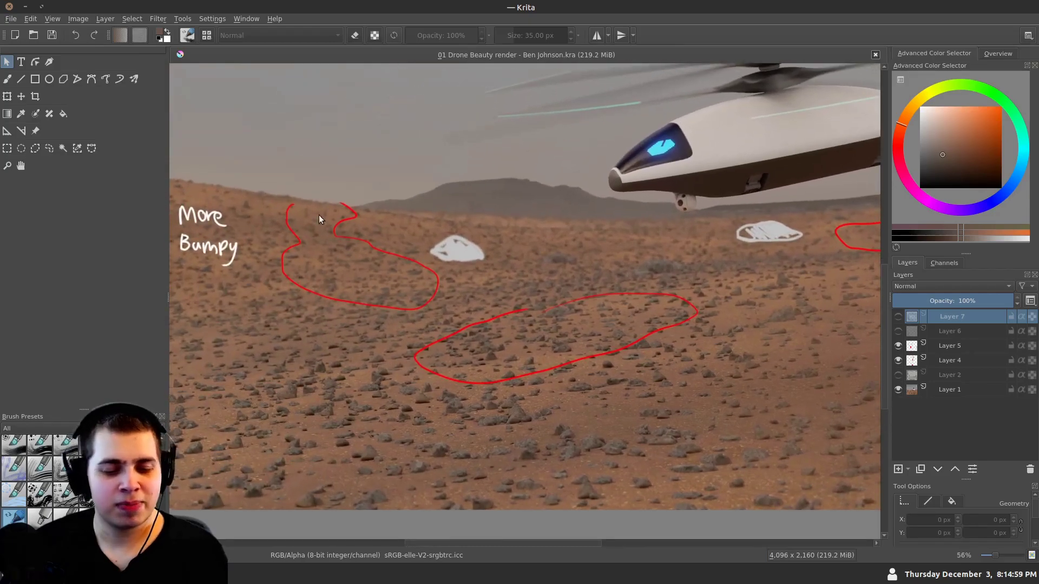
pyautogui.scroll(-2, 352, 275)
pyautogui.moveTo(417, 284); pyautogui.dragTo(383, 297)
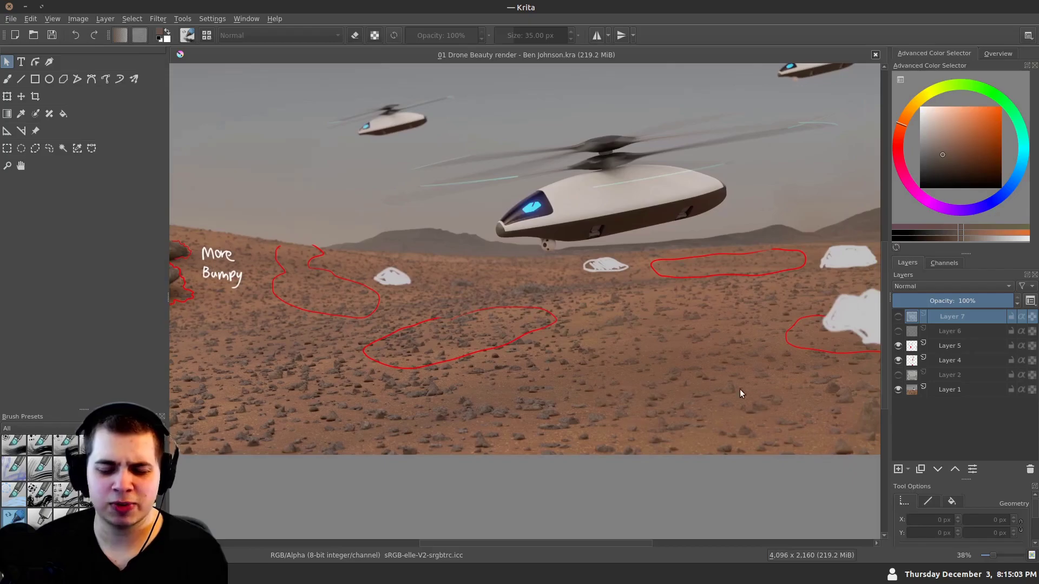
pyautogui.moveTo(487, 376); pyautogui.dragTo(487, 377)
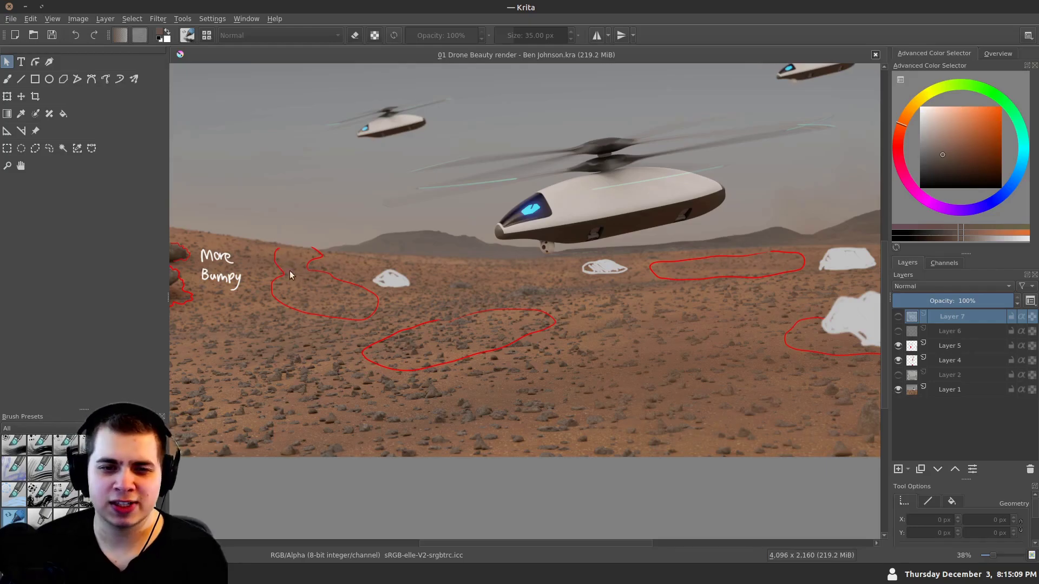
# Examine the white rock sketches and outlined clearings across the full width of the desert
pyautogui.moveTo(607, 341); pyautogui.dragTo(590, 395)
pyautogui.moveTo(552, 283); pyautogui.dragTo(473, 272)
pyautogui.moveTo(251, 282); pyautogui.dragTo(229, 271)
pyautogui.scroll(2, 231, 271)
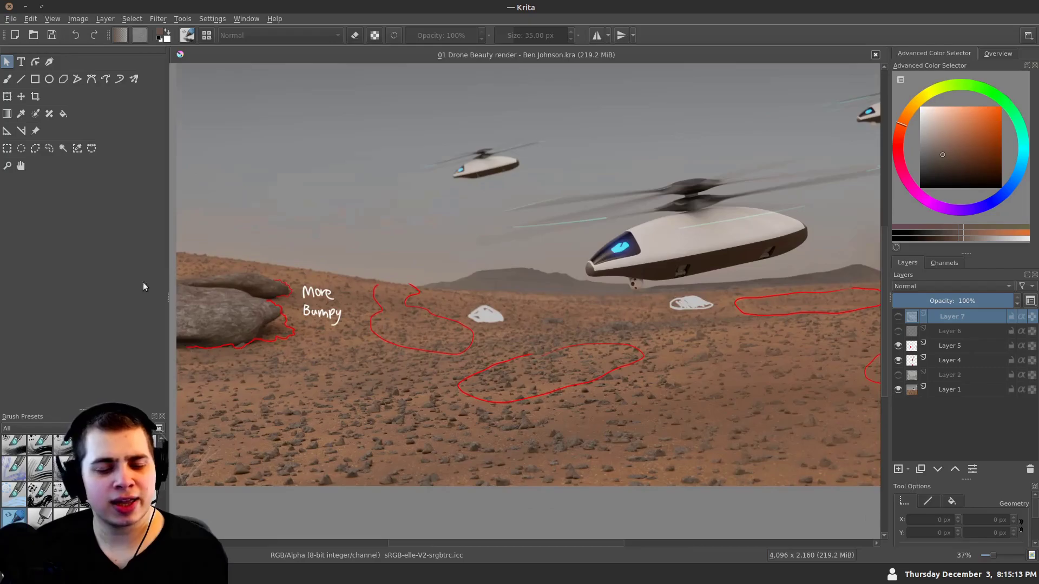
pyautogui.moveTo(492, 323); pyautogui.dragTo(337, 254)
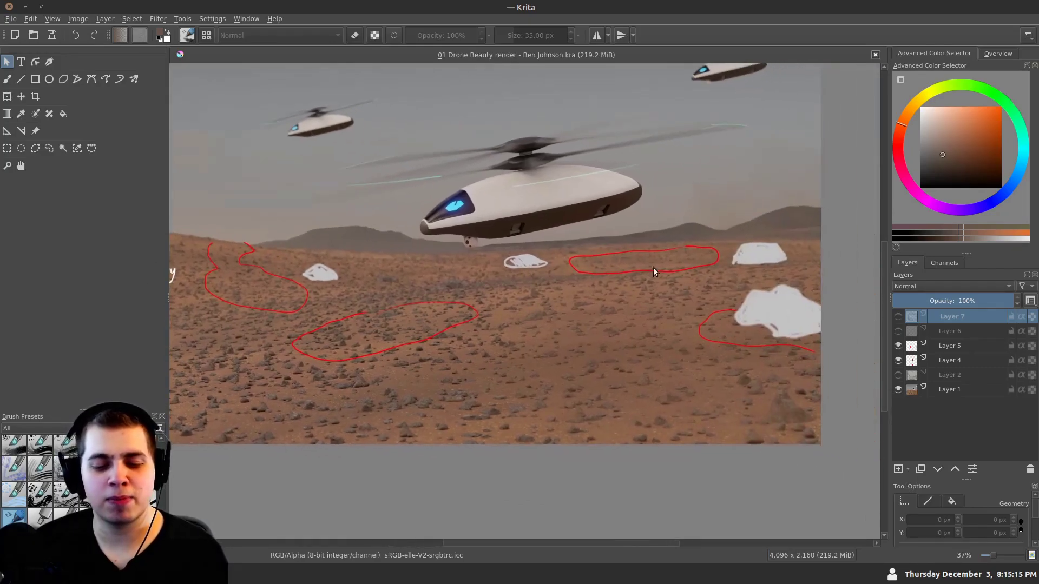
pyautogui.moveTo(292, 316); pyautogui.dragTo(325, 329)
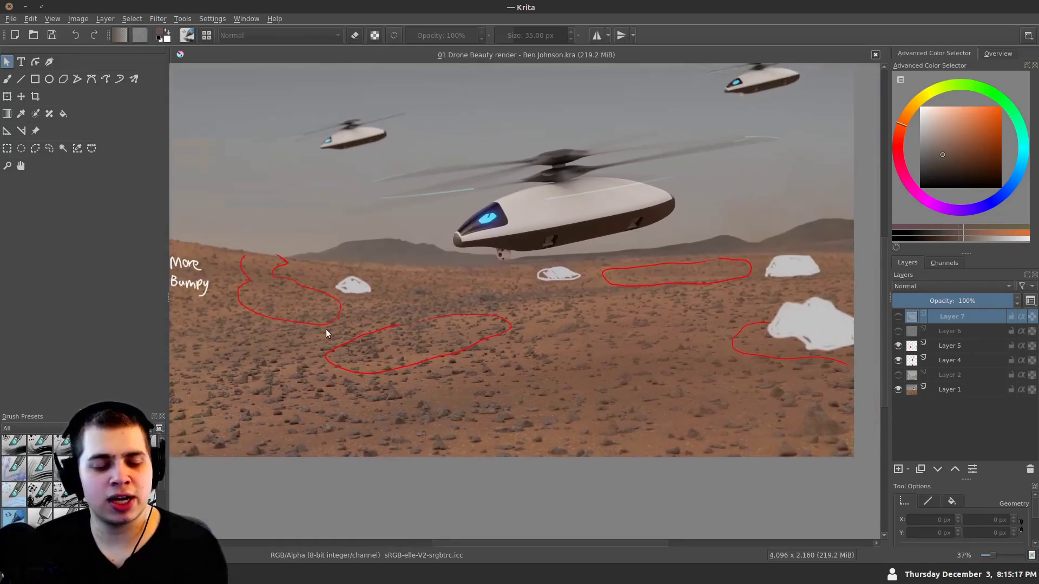
pyautogui.scroll(-1, 375, 280)
pyautogui.moveTo(398, 259); pyautogui.dragTo(412, 295)
pyautogui.moveTo(783, 343); pyautogui.dragTo(811, 374)
# Show the hull feedback on Layer 6 and examine the sketched panel lines, DRONE 06 lettering and orange stripes on the main drone
pyautogui.click(897, 332)
pyautogui.scroll(7, 451, 345)
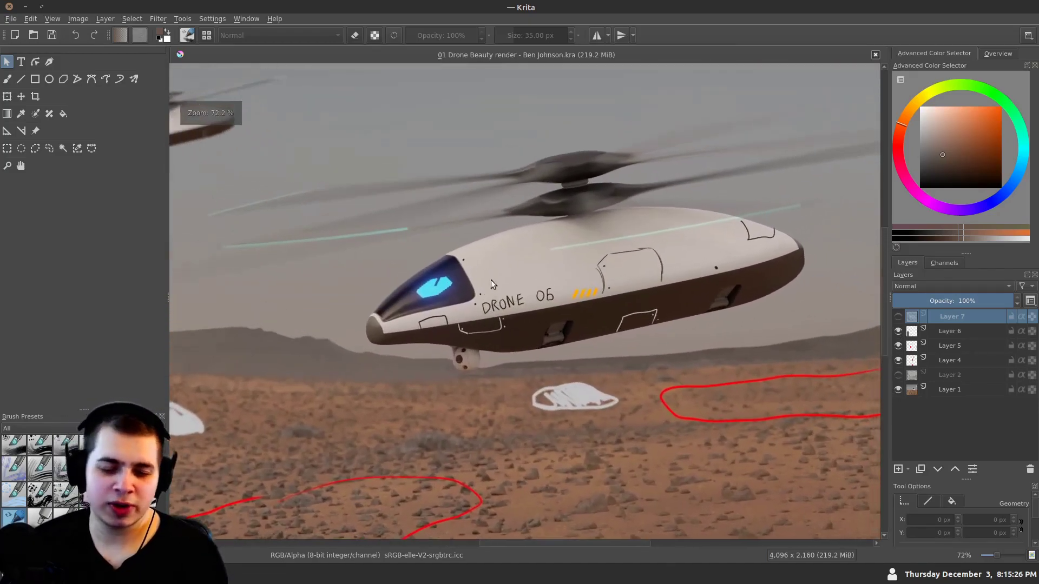
pyautogui.scroll(2, 541, 297)
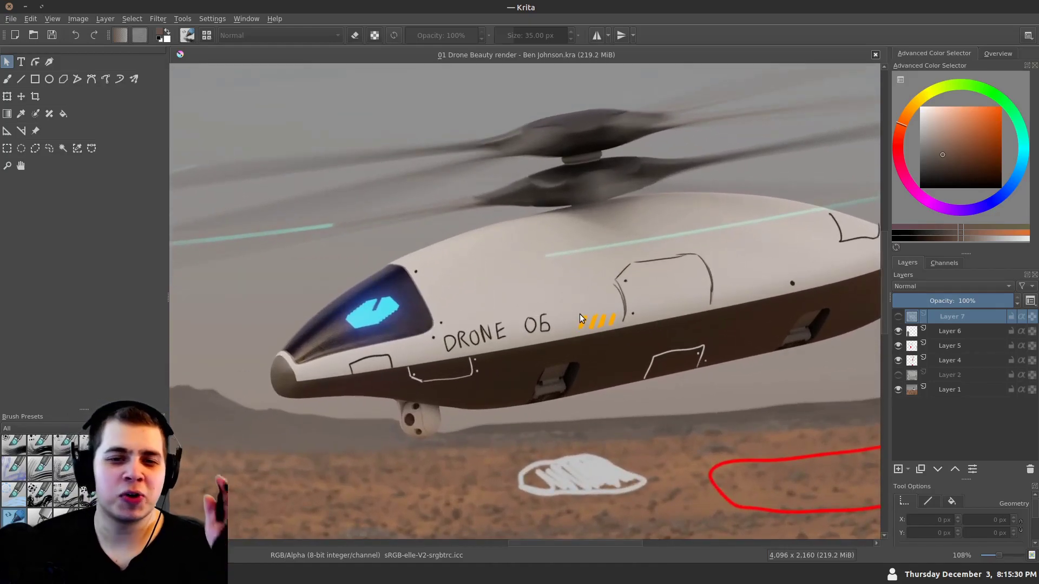
pyautogui.scroll(-2, 335, 297)
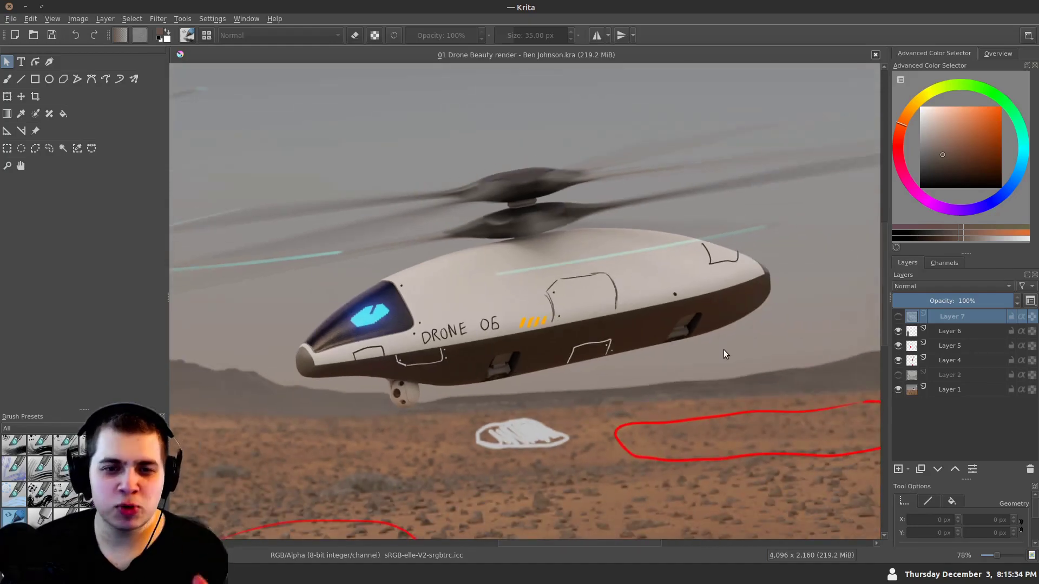
pyautogui.scroll(3, 412, 325)
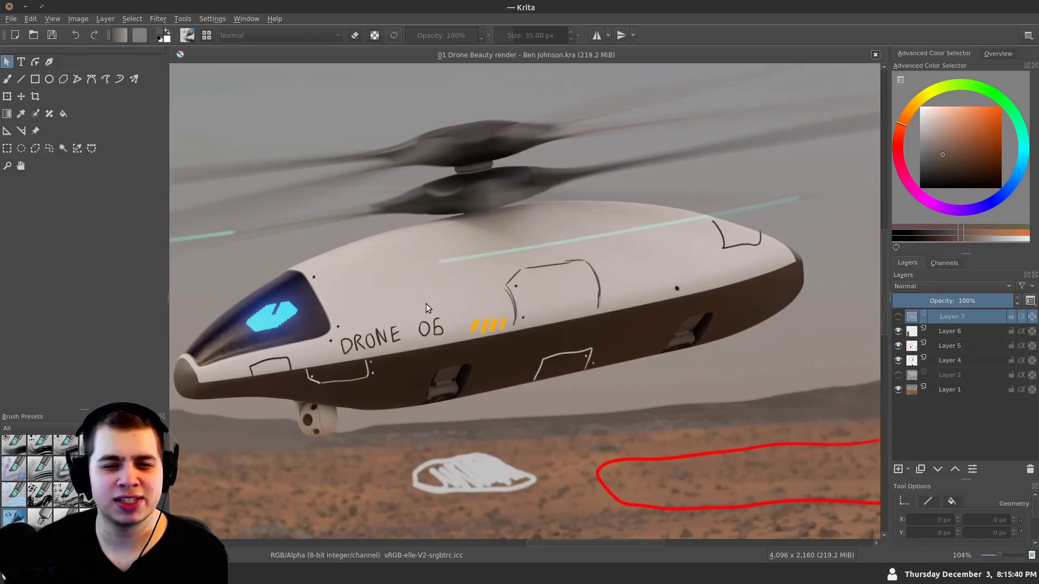
pyautogui.scroll(-3, 303, 267)
pyautogui.scroll(-4, 327, 356)
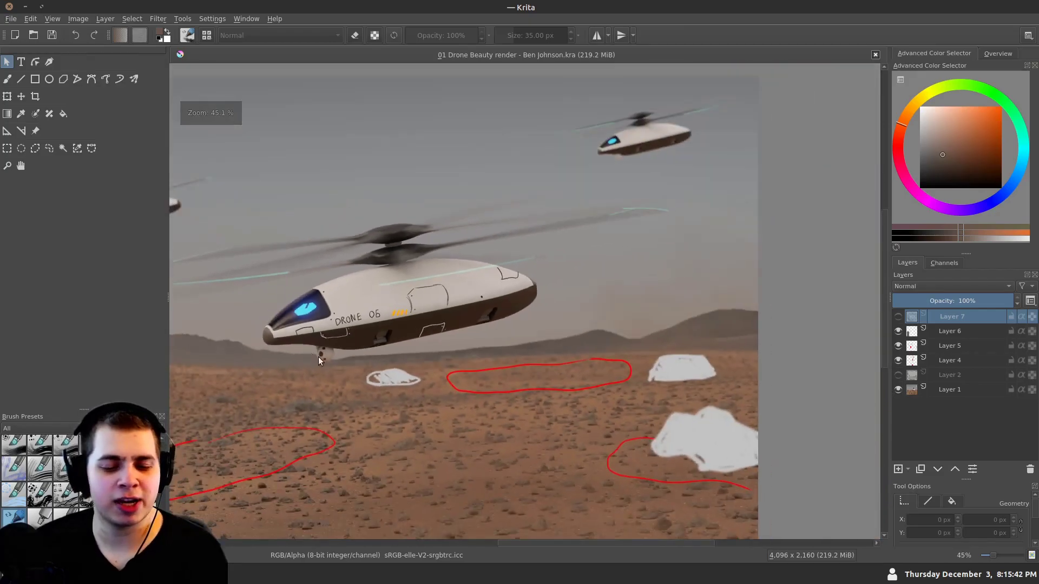
# Look over the full desert scene with the hull detail sketches in place on the main drone
pyautogui.moveTo(327, 357); pyautogui.dragTo(422, 347)
pyautogui.scroll(-2, 325, 319)
pyautogui.moveTo(331, 326); pyautogui.dragTo(363, 306)
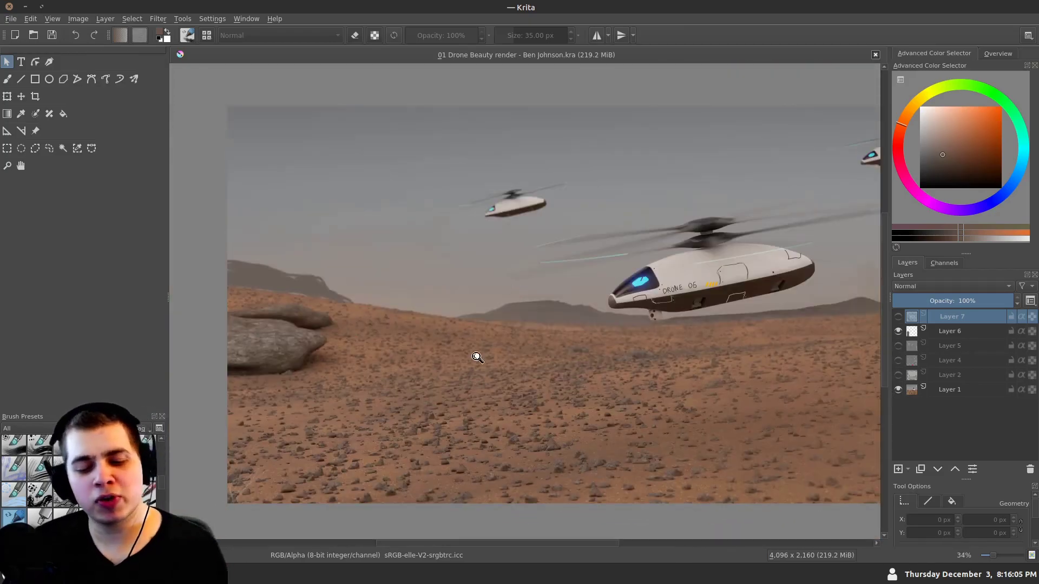
pyautogui.scroll(-1, 475, 347)
pyautogui.moveTo(458, 318); pyautogui.dragTo(443, 324)
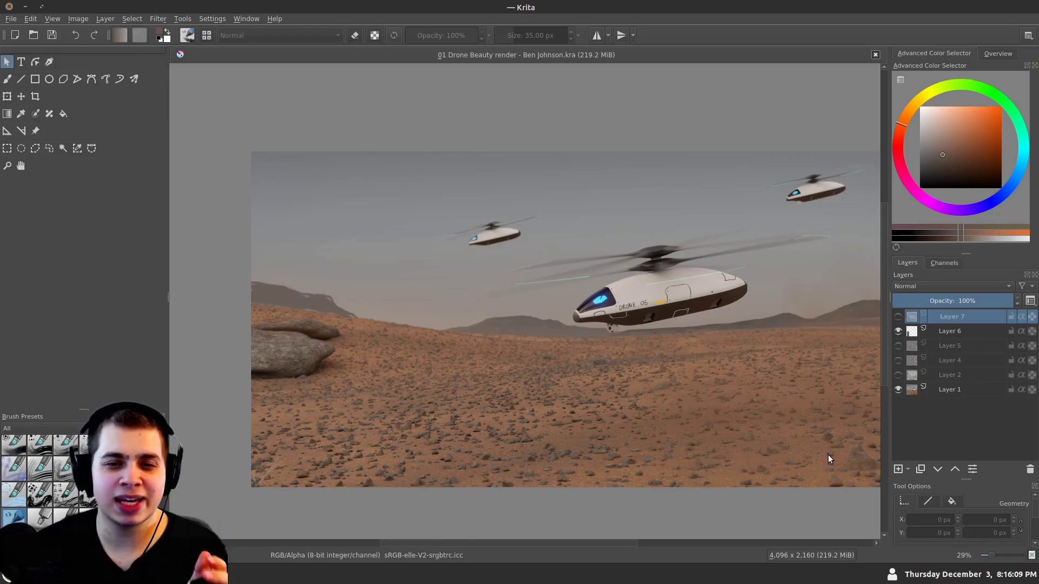
pyautogui.moveTo(690, 359); pyautogui.dragTo(670, 339)
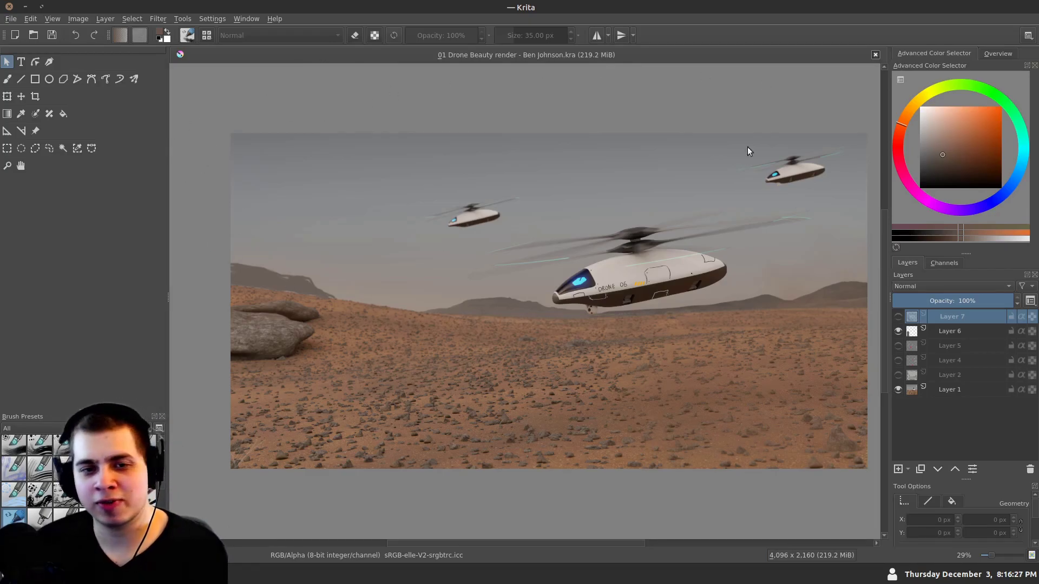
# Show the lighting paintover on Layer 7 and examine the sun glow above the horizon and the darkened scene edges
pyautogui.click(898, 315)
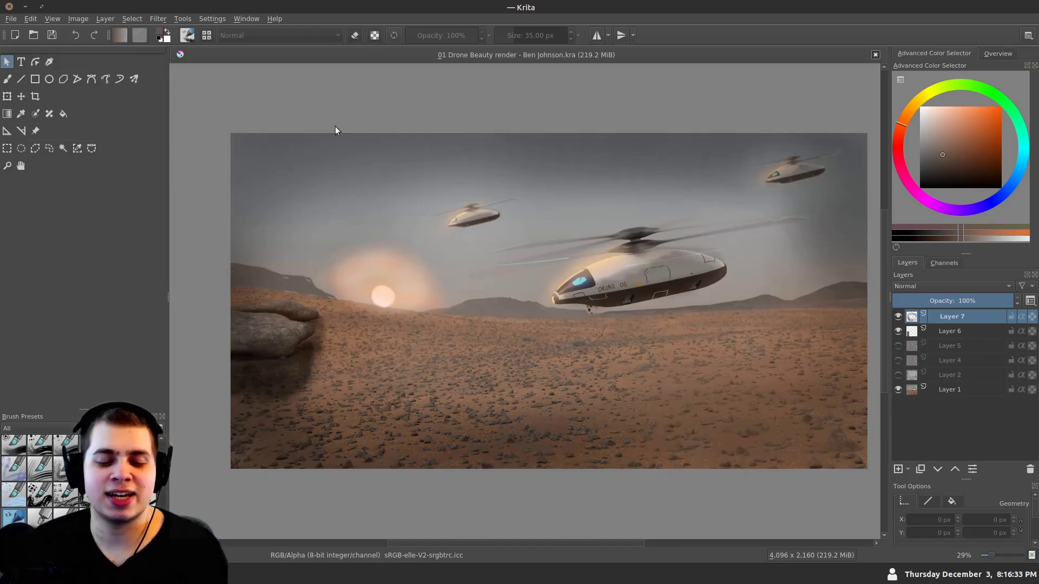
pyautogui.moveTo(379, 298); pyautogui.dragTo(321, 236)
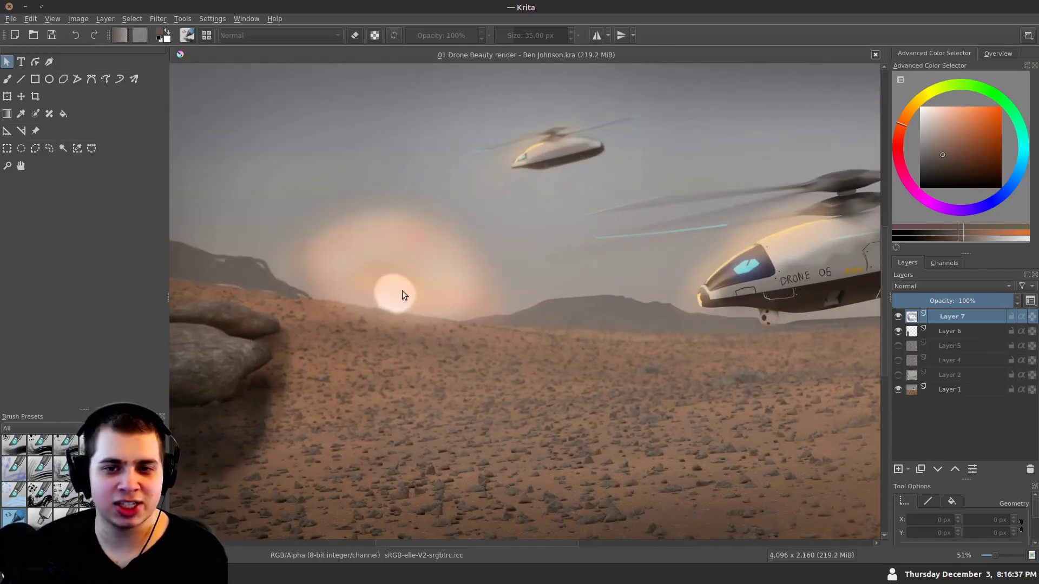
pyautogui.scroll(-3, 403, 278)
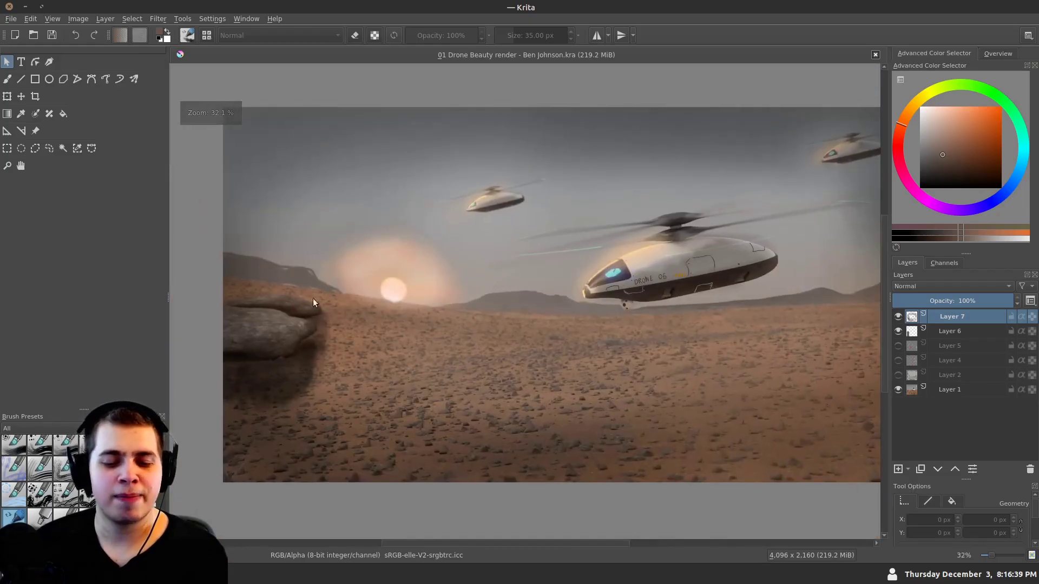
pyautogui.moveTo(465, 323); pyautogui.dragTo(413, 335)
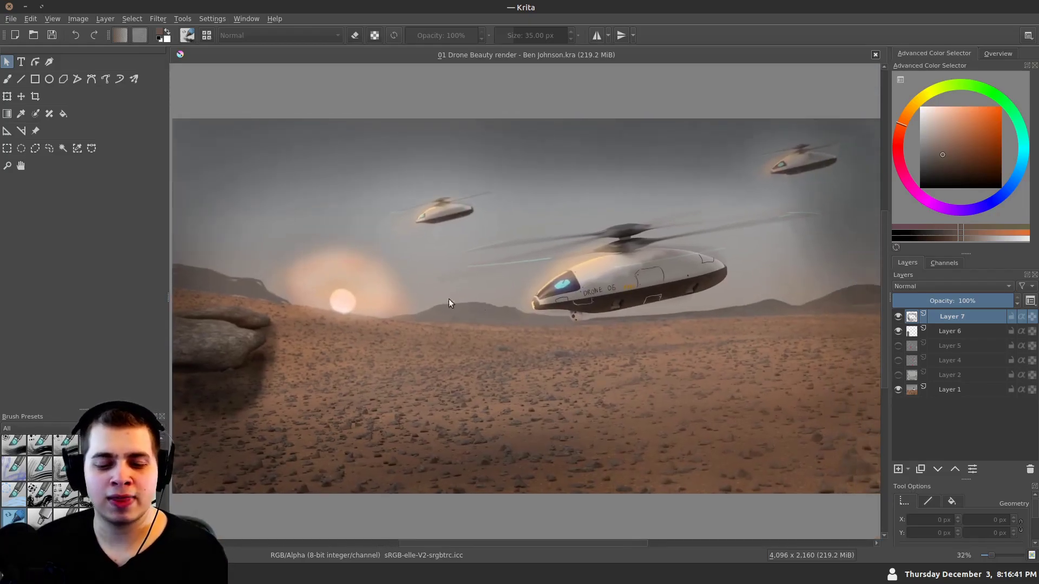
pyautogui.scroll(2, 351, 252)
pyautogui.scroll(-1, 547, 308)
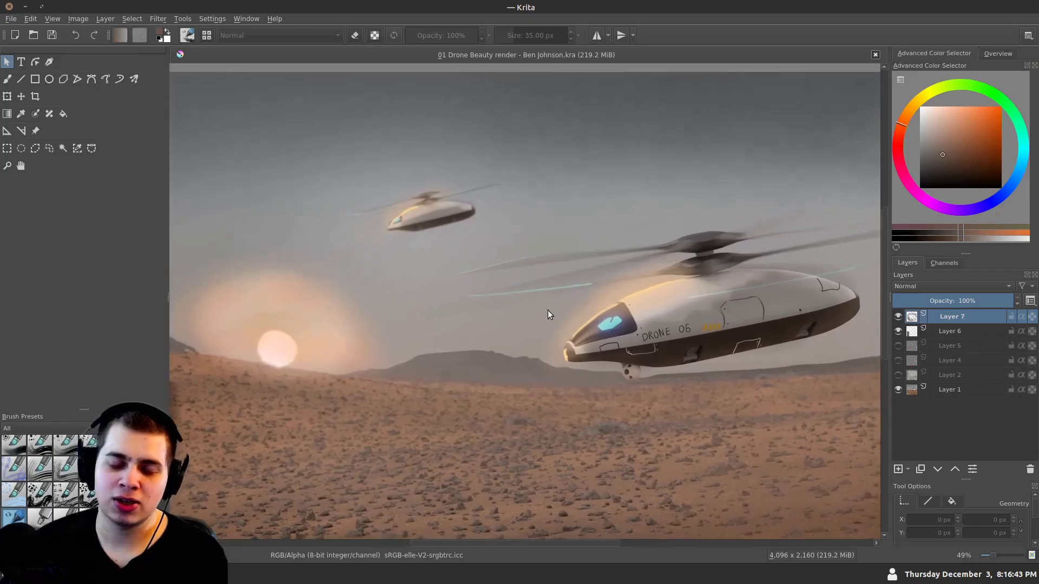
pyautogui.scroll(-3, 460, 292)
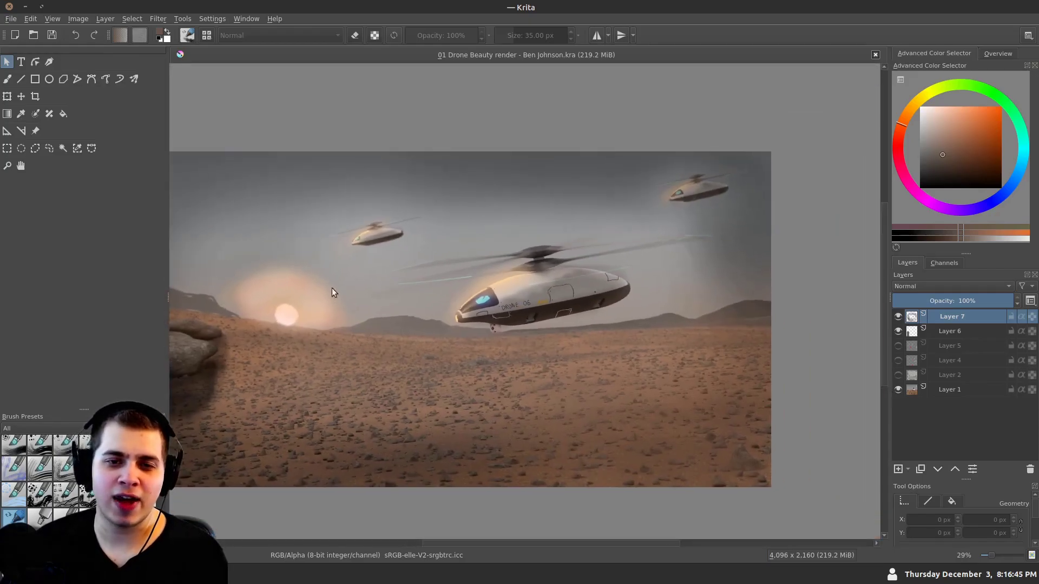
# Examine the painted orange rim light on the main drone's nose and the smaller background drone
pyautogui.scroll(5, 382, 323)
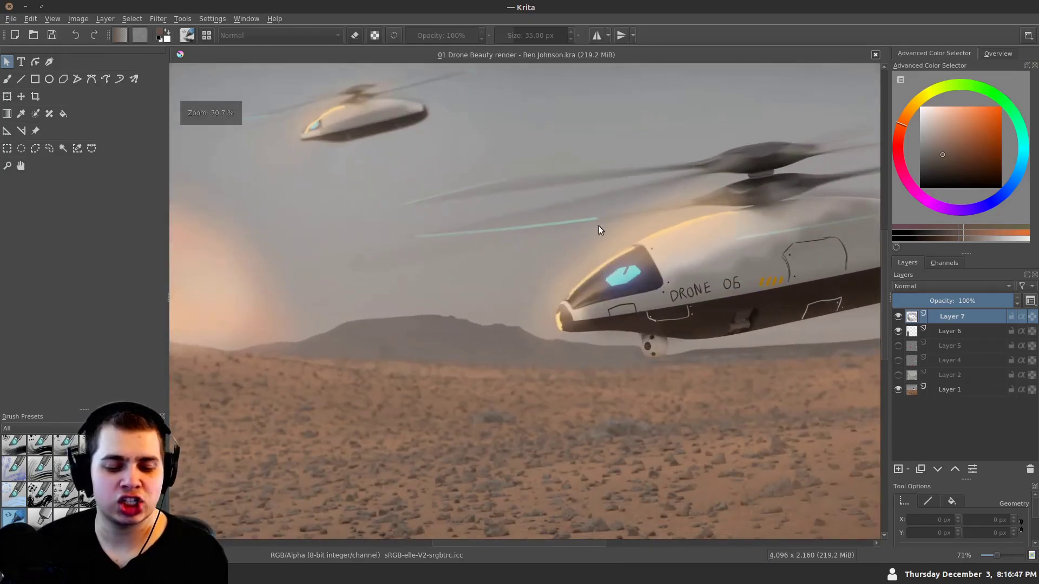
pyautogui.moveTo(688, 279); pyautogui.dragTo(629, 310)
pyautogui.scroll(-4, 365, 251)
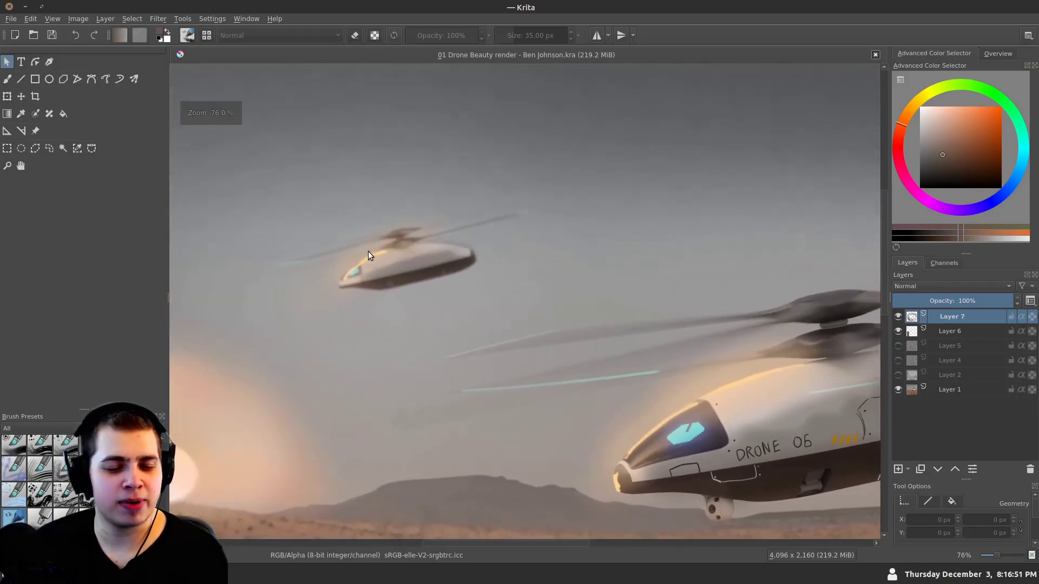
pyautogui.scroll(3, 511, 323)
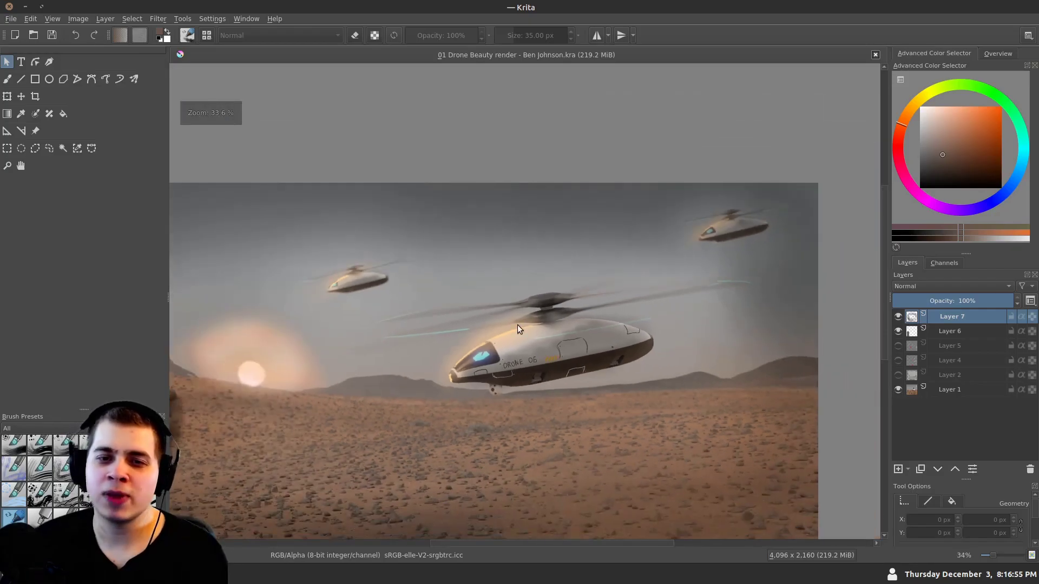
pyautogui.moveTo(497, 400); pyautogui.dragTo(581, 320)
# Turn the Layer 7 lighting paintover off and back on to compare the whole render with and without it
pyautogui.click(898, 317)
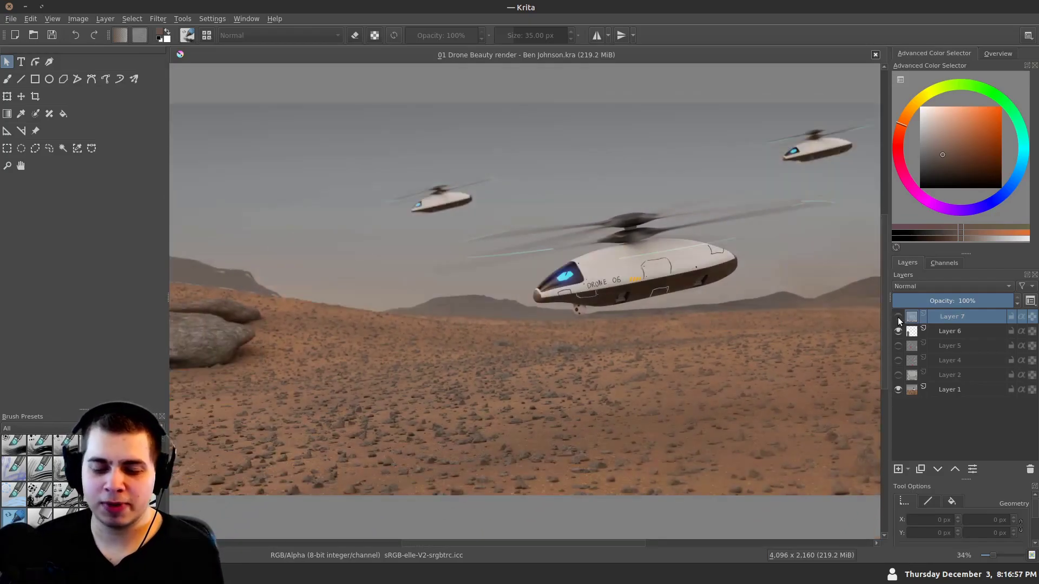
pyautogui.scroll(-2, 671, 336)
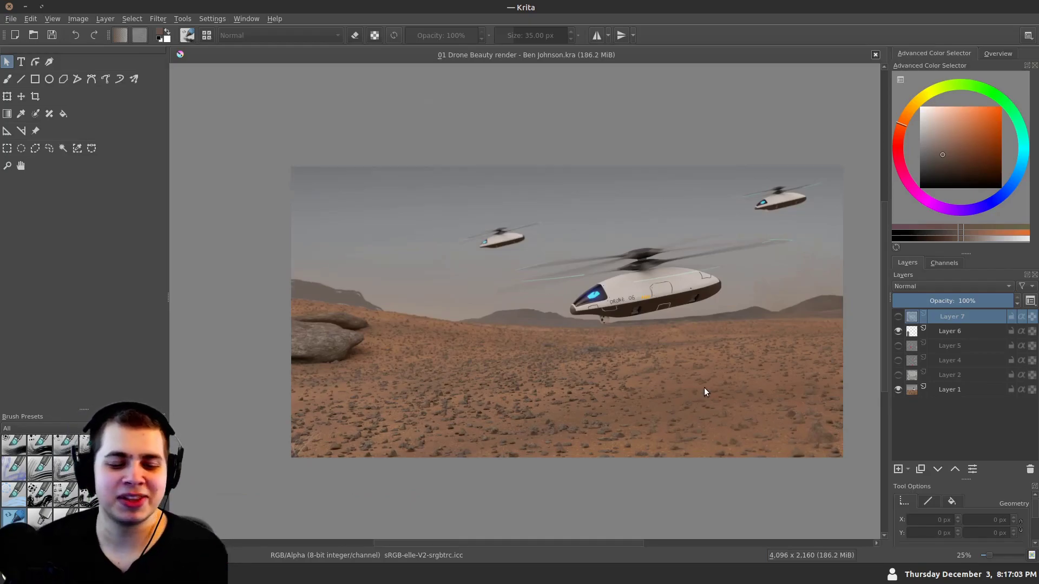
pyautogui.click(898, 317)
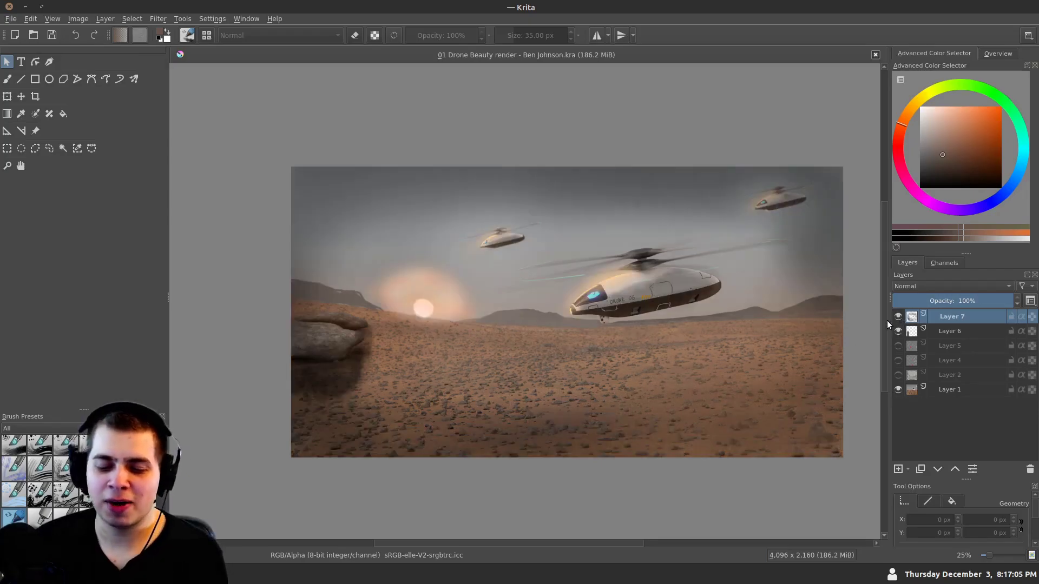
# Examine the painted shadow beneath the large boulder and the darkened rocky foreground
pyautogui.scroll(4, 381, 269)
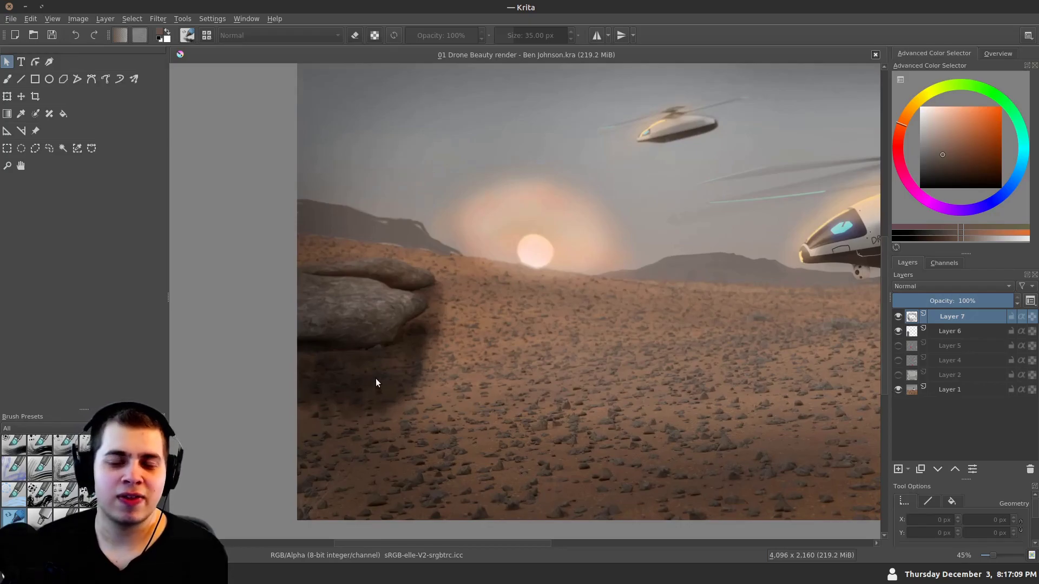
pyautogui.scroll(2, 337, 416)
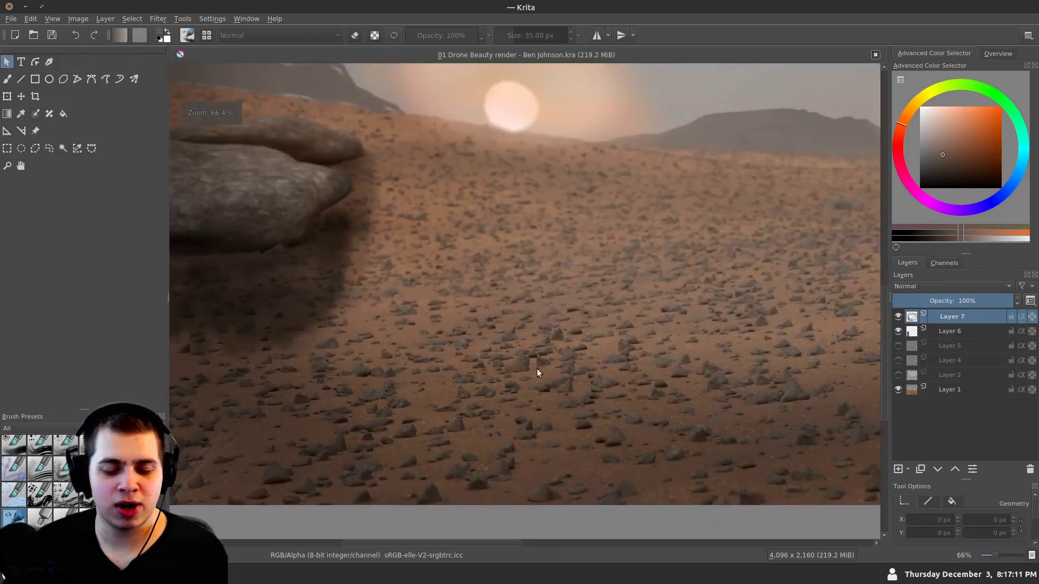
pyautogui.scroll(-1, 605, 372)
pyautogui.scroll(-3, 590, 292)
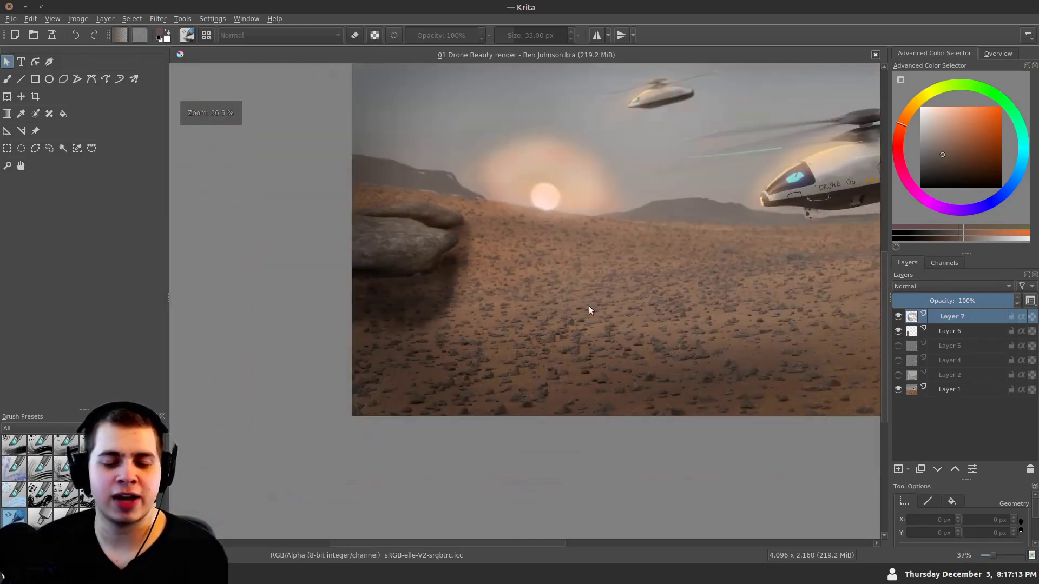
pyautogui.moveTo(569, 295); pyautogui.dragTo(513, 327)
# Toggle Layer 7 again to compare the original lighting with the sunset version around the sun and boulder
pyautogui.click(898, 316)
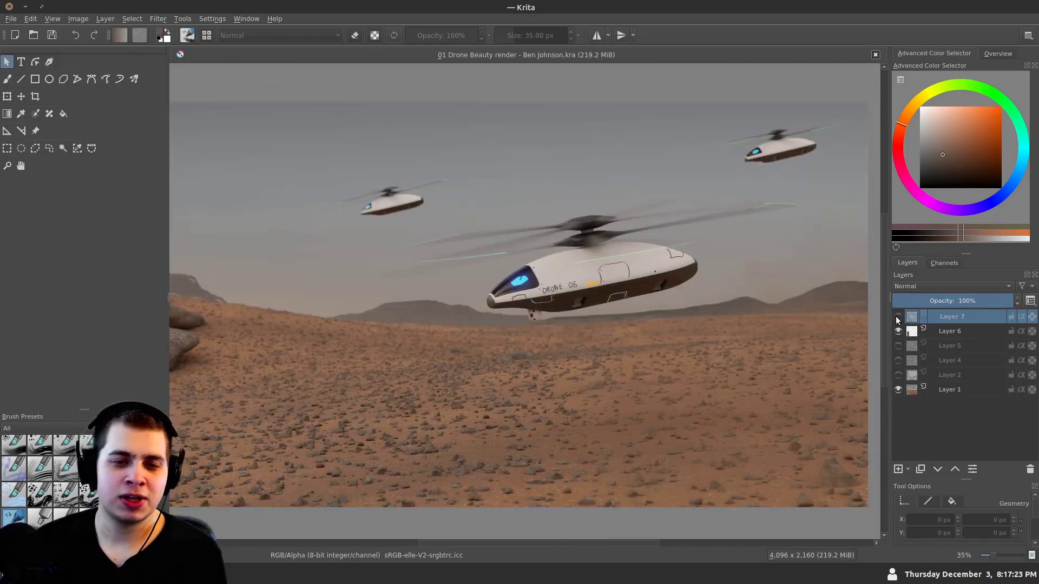
pyautogui.click(897, 317)
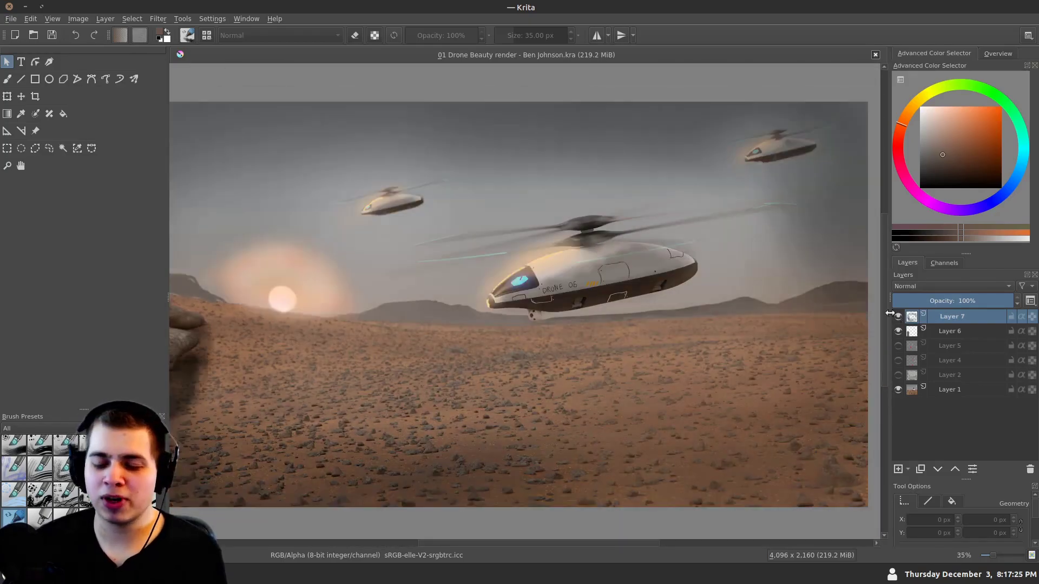
pyautogui.scroll(-1, 304, 268)
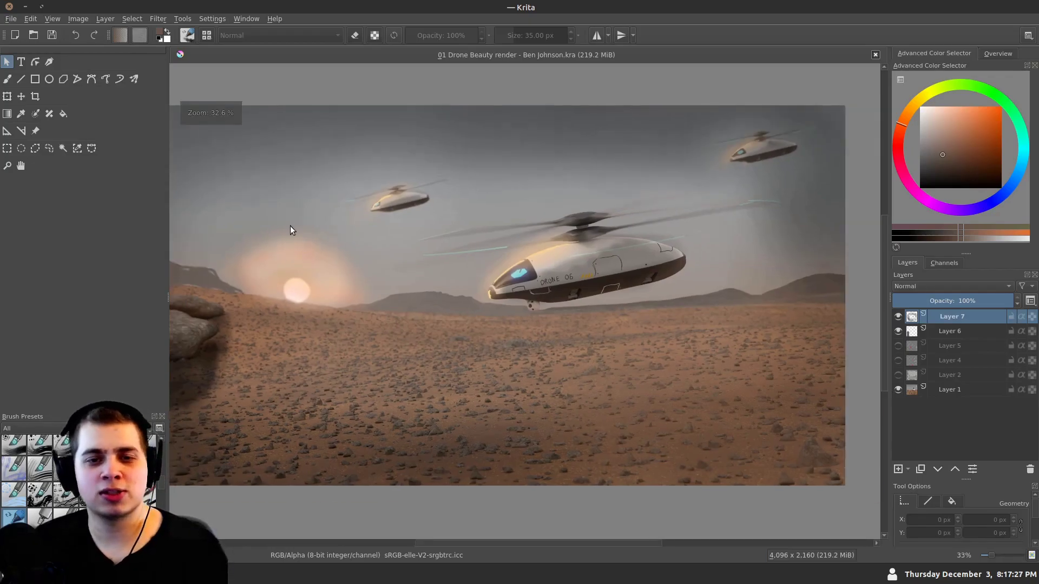
pyautogui.moveTo(334, 281); pyautogui.dragTo(372, 274)
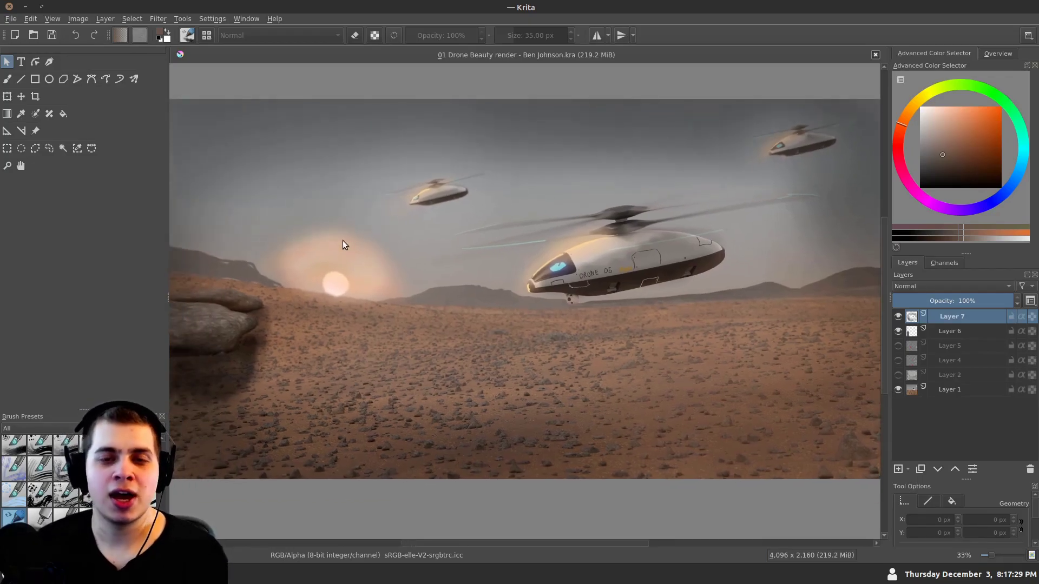
# Hide the Layer 7 lighting paintover and examine the small scattered rocks across the desert ground near the boulder
pyautogui.click(898, 317)
pyautogui.scroll(3, 489, 408)
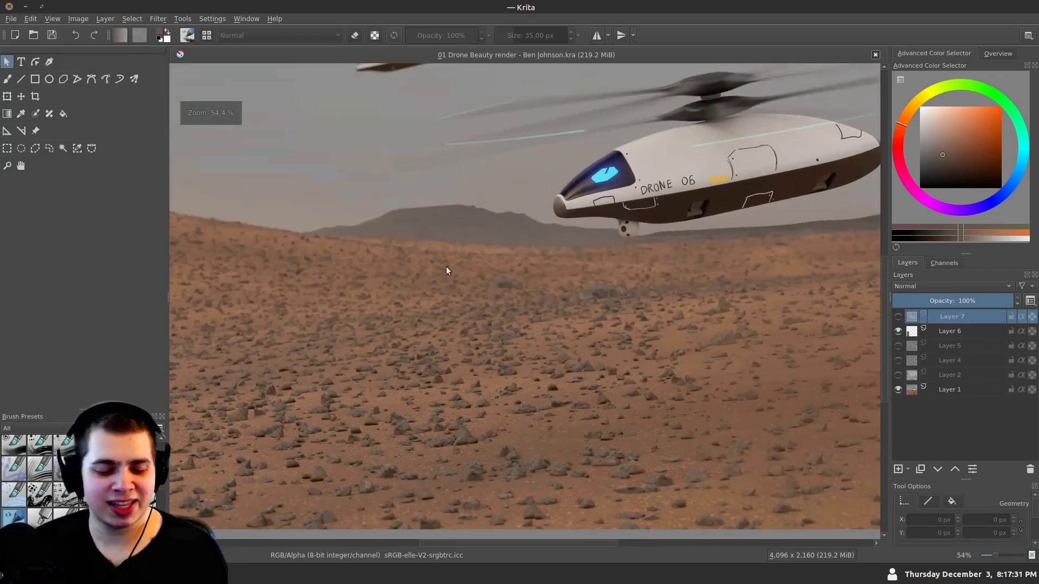
pyautogui.moveTo(371, 311); pyautogui.dragTo(431, 319)
pyautogui.scroll(1, 439, 252)
pyautogui.moveTo(359, 349); pyautogui.dragTo(419, 277)
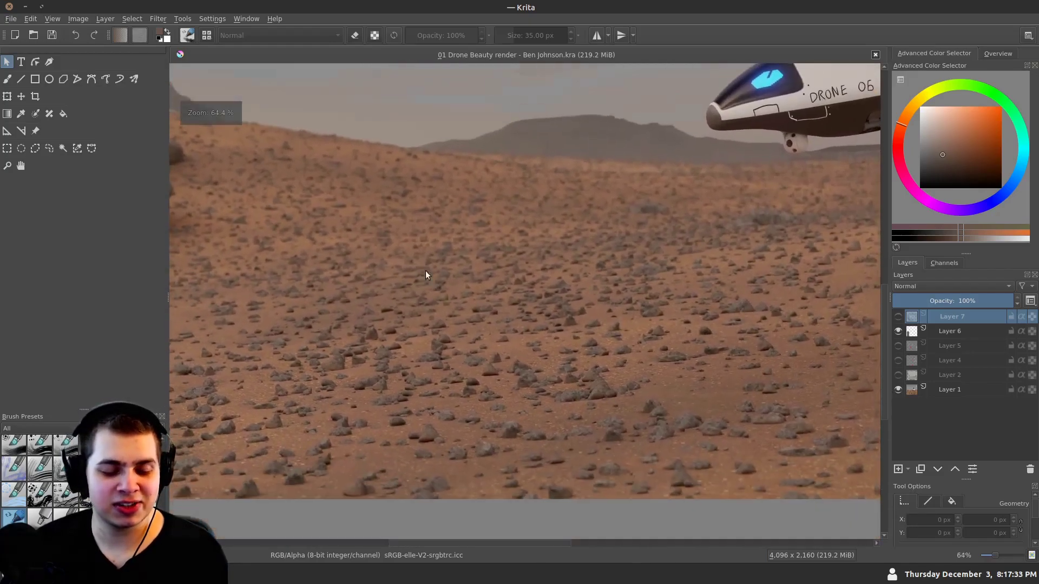
pyautogui.scroll(3, 420, 282)
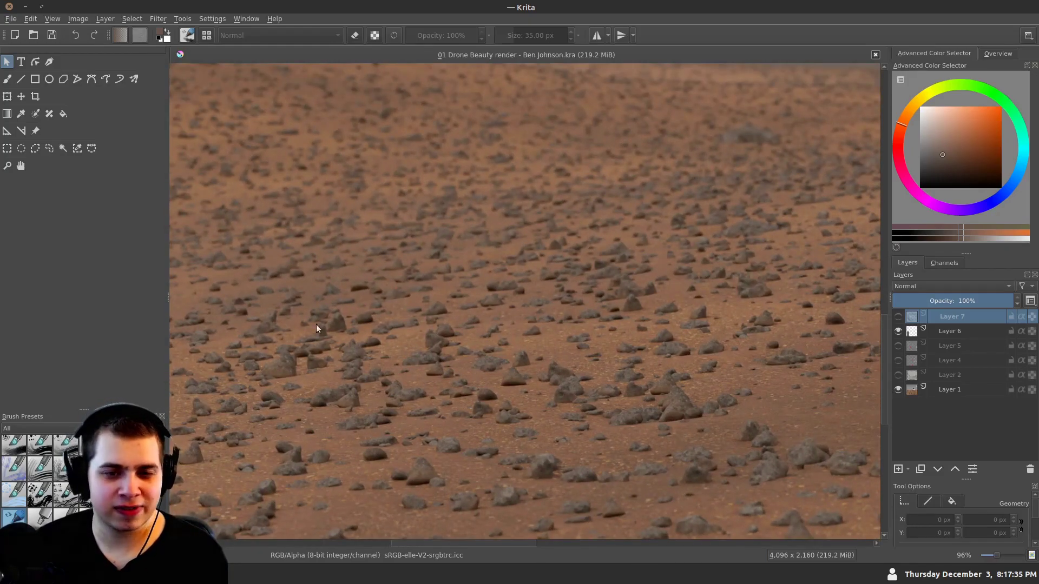
pyautogui.hscroll(-2, 316, 317)
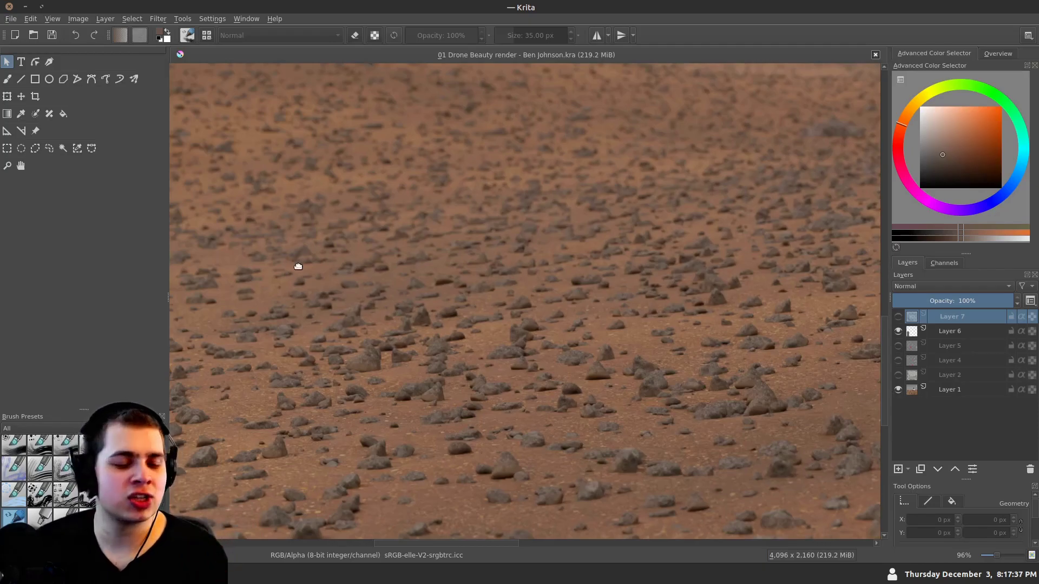
pyautogui.scroll(1, 295, 264)
pyautogui.scroll(-4, 320, 241)
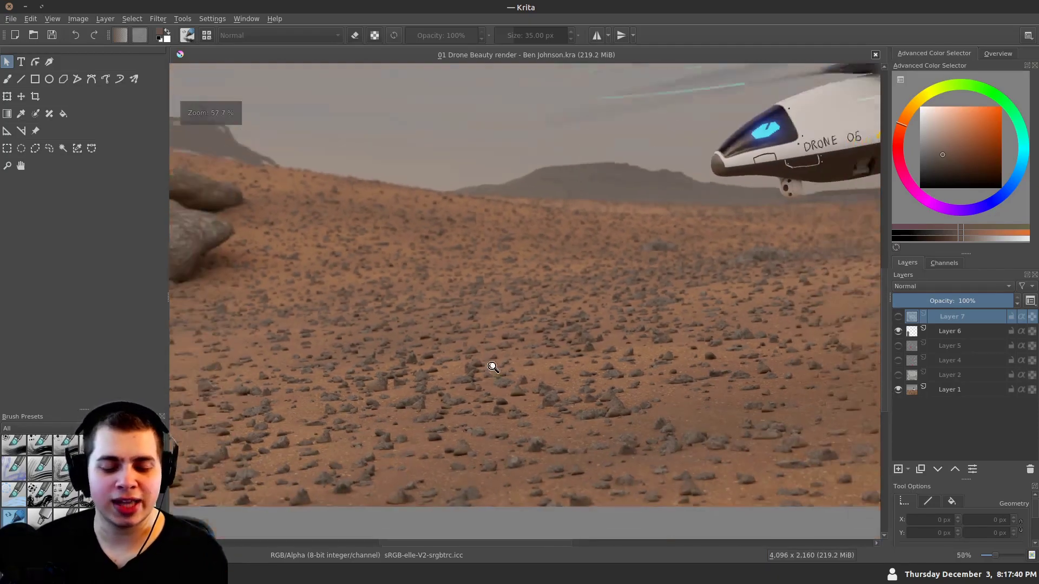
pyautogui.moveTo(492, 367); pyautogui.dragTo(472, 396)
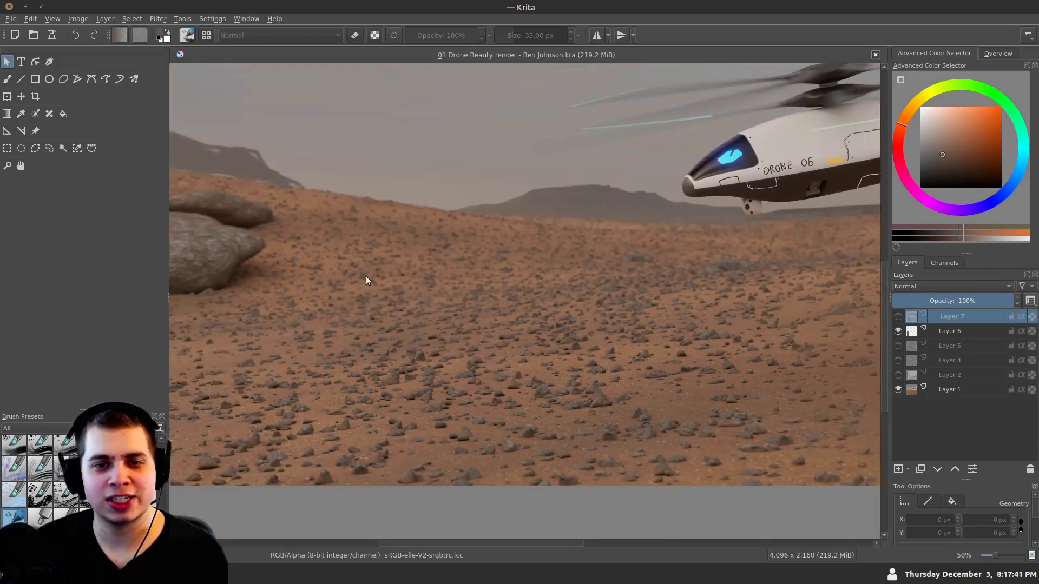
pyautogui.moveTo(368, 276); pyautogui.dragTo(384, 309)
pyautogui.moveTo(459, 256); pyautogui.dragTo(436, 287)
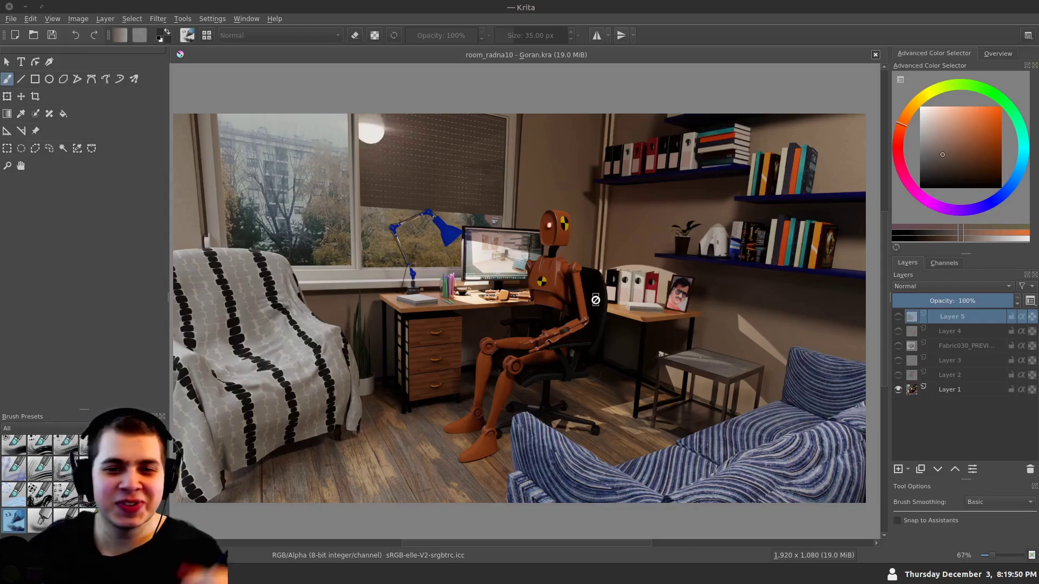
# Activate the Select Shapes tool and examine the books, plant and white capsule model on the wall shelves
pyautogui.click(7, 61)
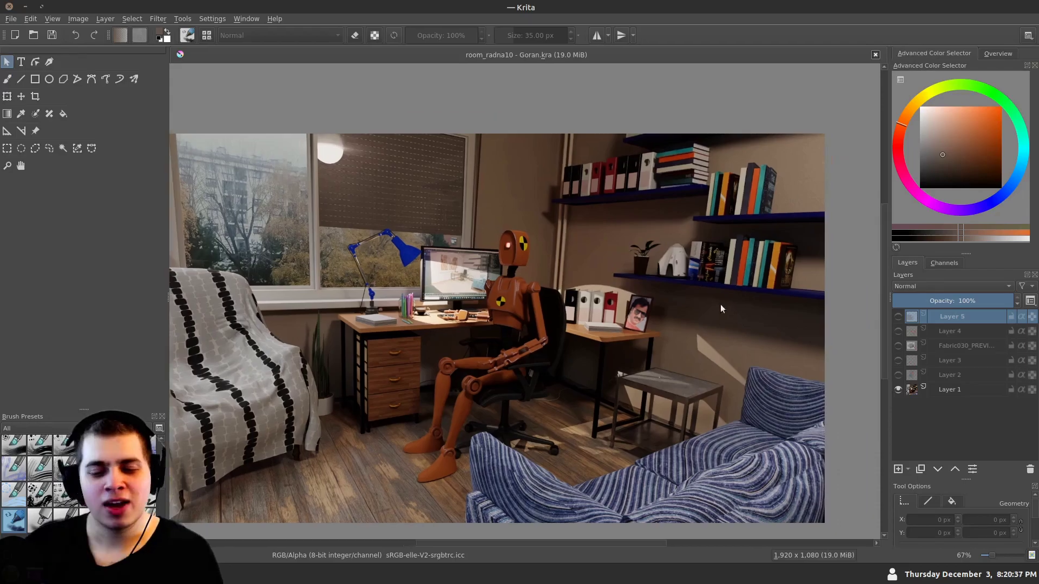
pyautogui.scroll(6, 599, 393)
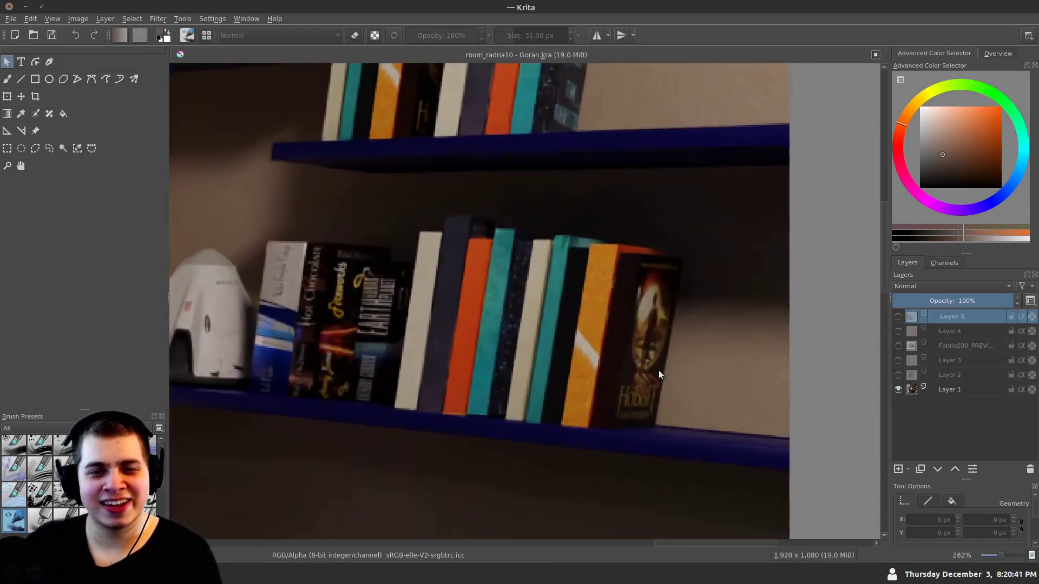
pyautogui.moveTo(432, 388); pyautogui.dragTo(538, 387)
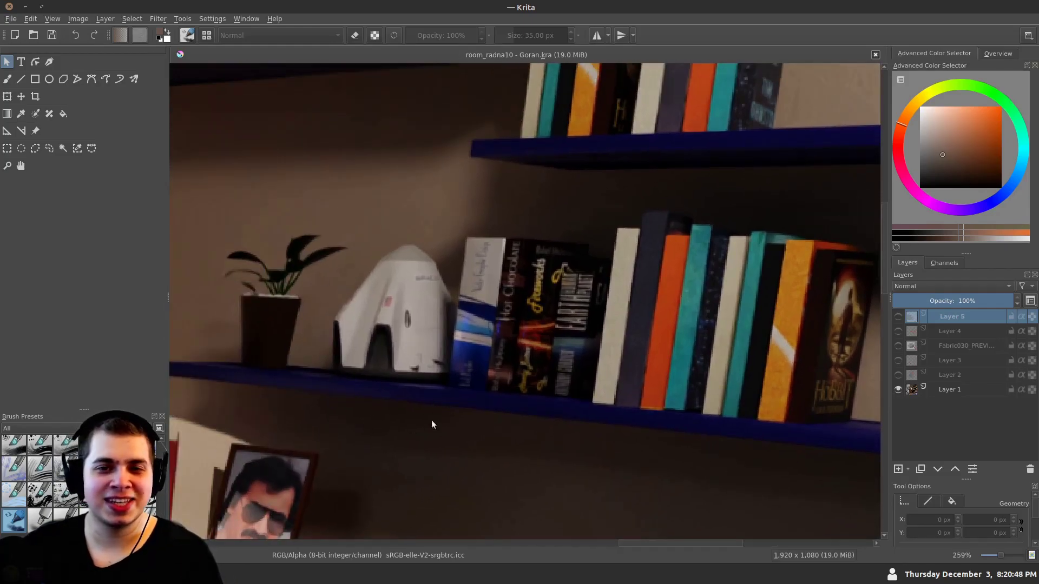
pyautogui.scroll(-2, 336, 313)
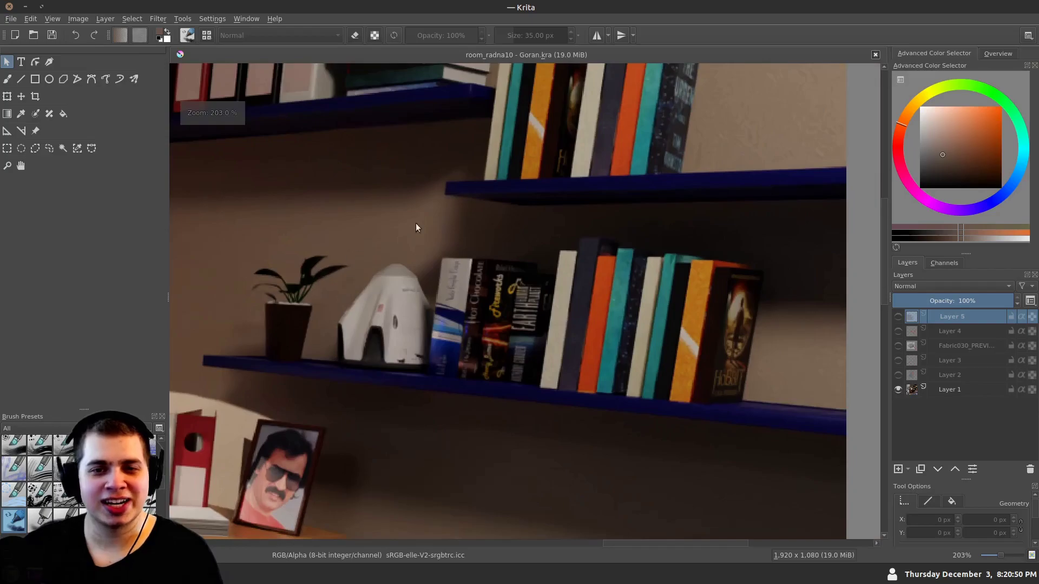
pyautogui.scroll(-2, 254, 300)
pyautogui.moveTo(282, 326); pyautogui.dragTo(406, 297)
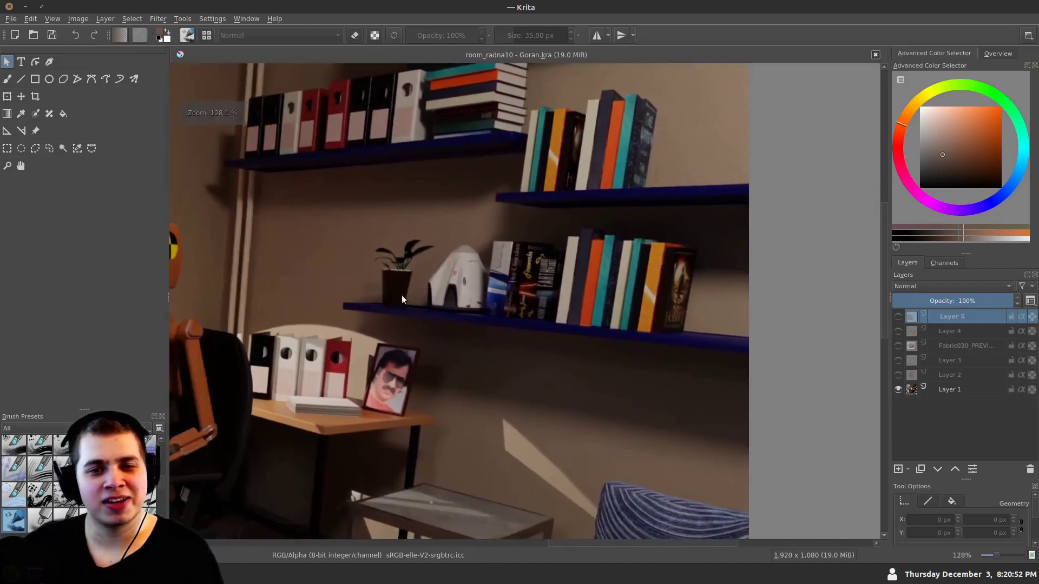
pyautogui.moveTo(498, 228); pyautogui.dragTo(475, 371)
pyautogui.scroll(1, 479, 332)
pyautogui.scroll(1, 546, 316)
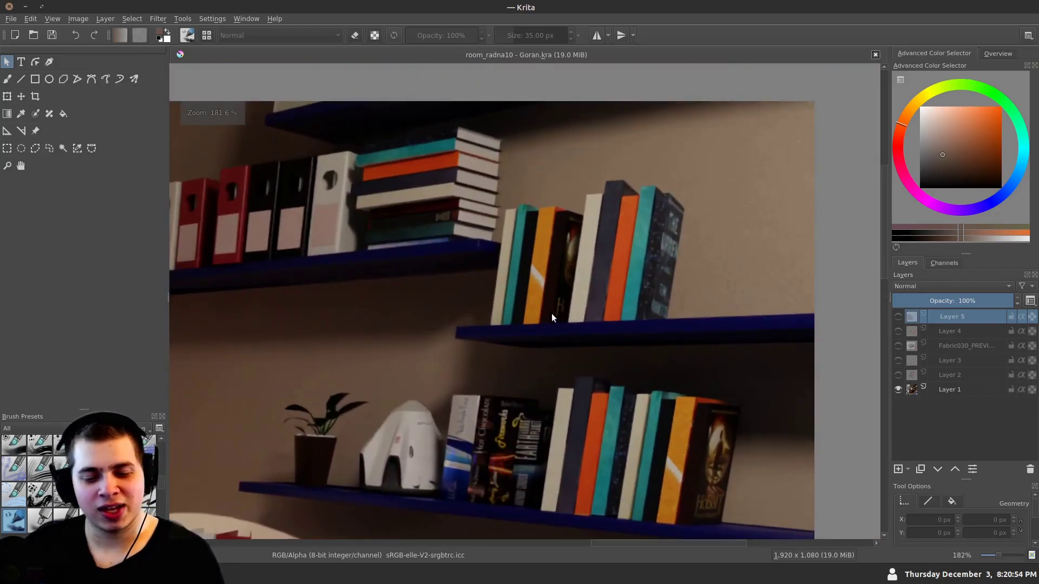
# Examine the overall room render, from the bookshelves across the seated dummy and desk to the window
pyautogui.scroll(-4, 566, 237)
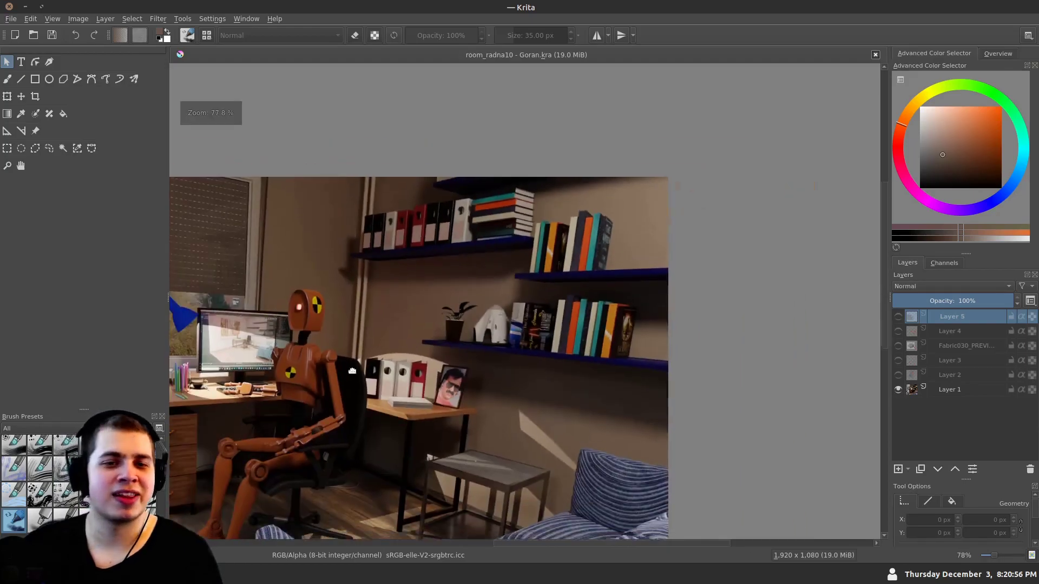
pyautogui.moveTo(457, 316); pyautogui.dragTo(479, 291)
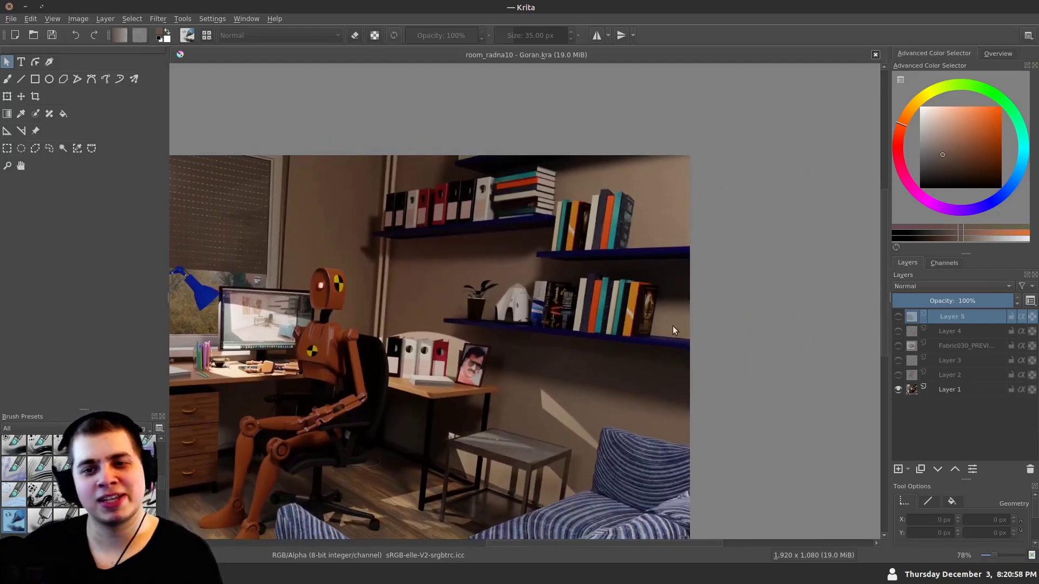
pyautogui.moveTo(424, 328); pyautogui.dragTo(541, 305)
pyautogui.scroll(-1, 422, 335)
pyautogui.moveTo(390, 325); pyautogui.dragTo(448, 284)
pyautogui.scroll(-1, 342, 282)
pyautogui.moveTo(346, 283); pyautogui.dragTo(360, 300)
pyautogui.scroll(1, 359, 301)
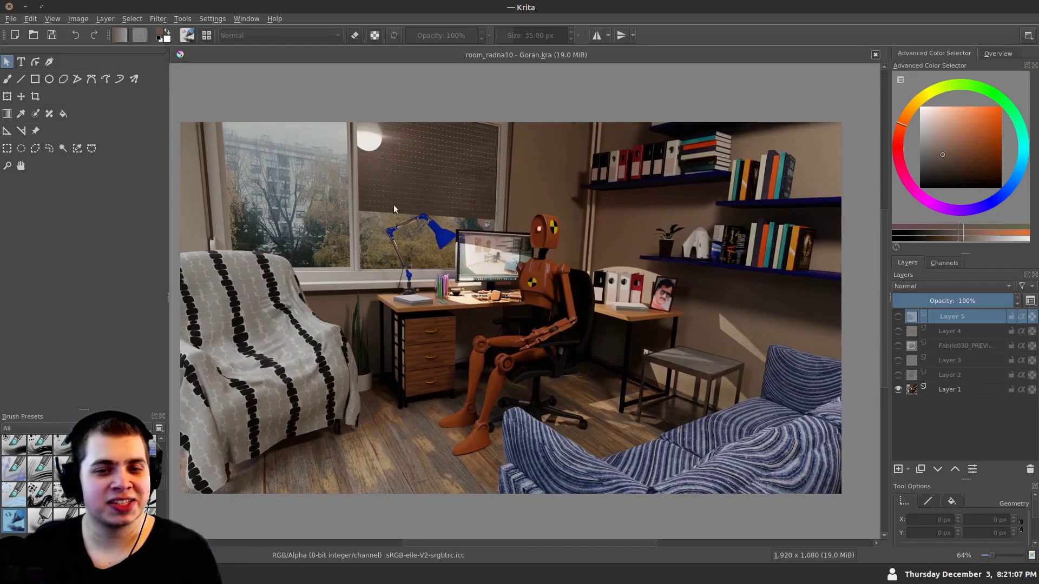
# Toggle Layer 2 on and off, then examine the original framed portrait on the side desk
pyautogui.click(899, 375)
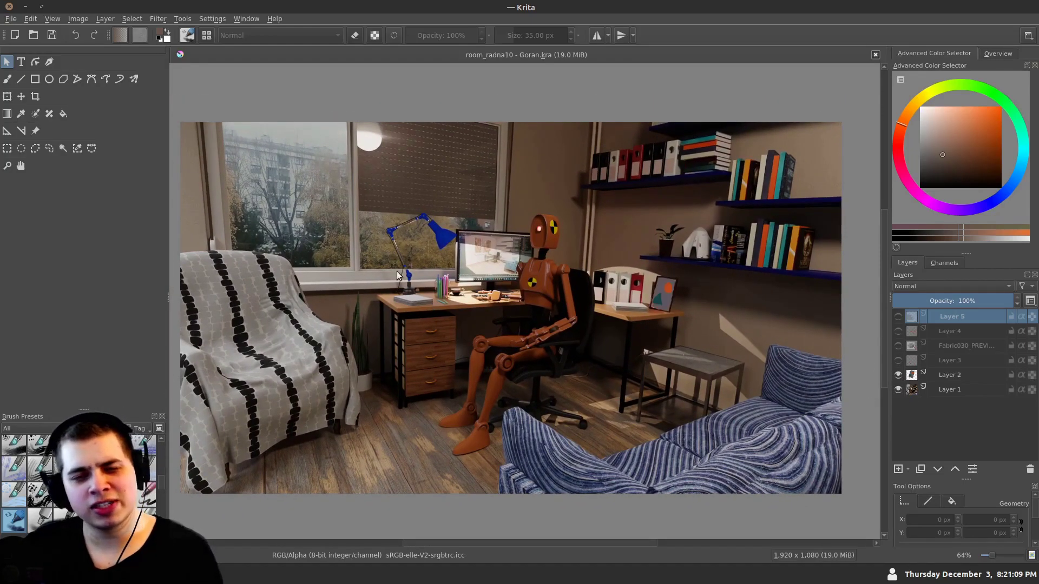
pyautogui.scroll(3, 641, 327)
pyautogui.click(898, 375)
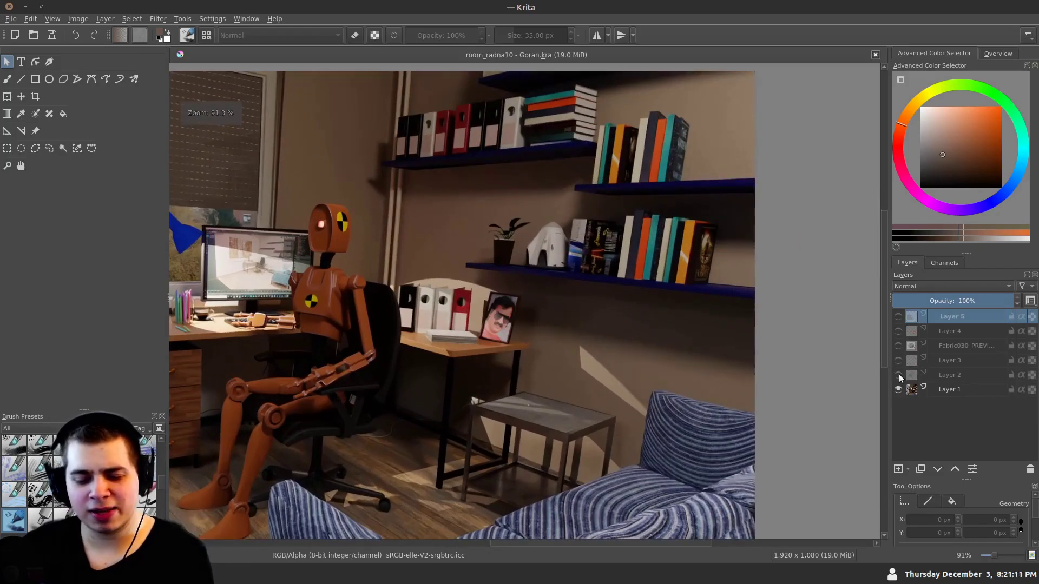
pyautogui.scroll(3, 504, 330)
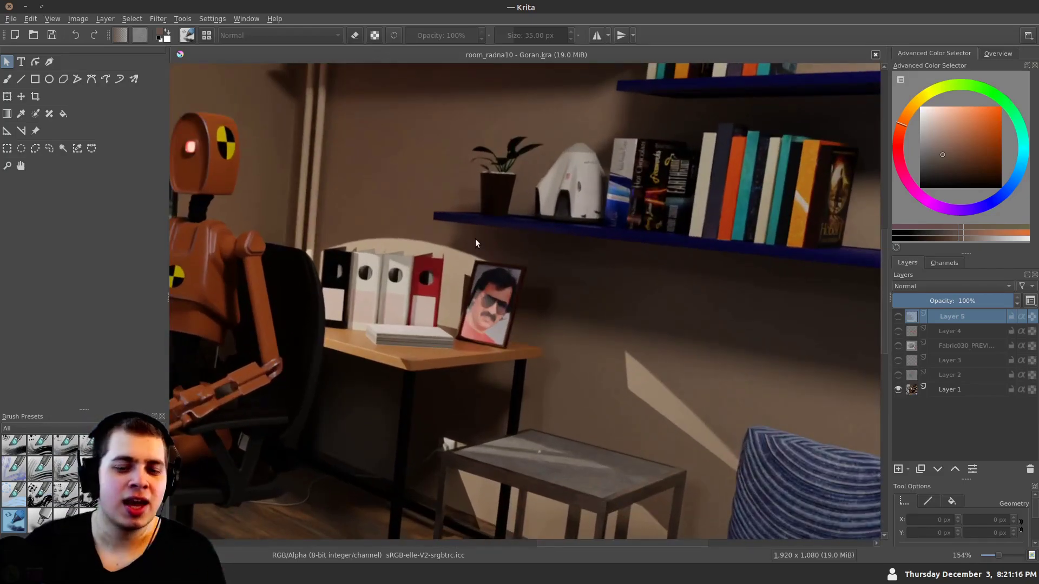
pyautogui.scroll(-4, 466, 301)
pyautogui.scroll(1, 368, 225)
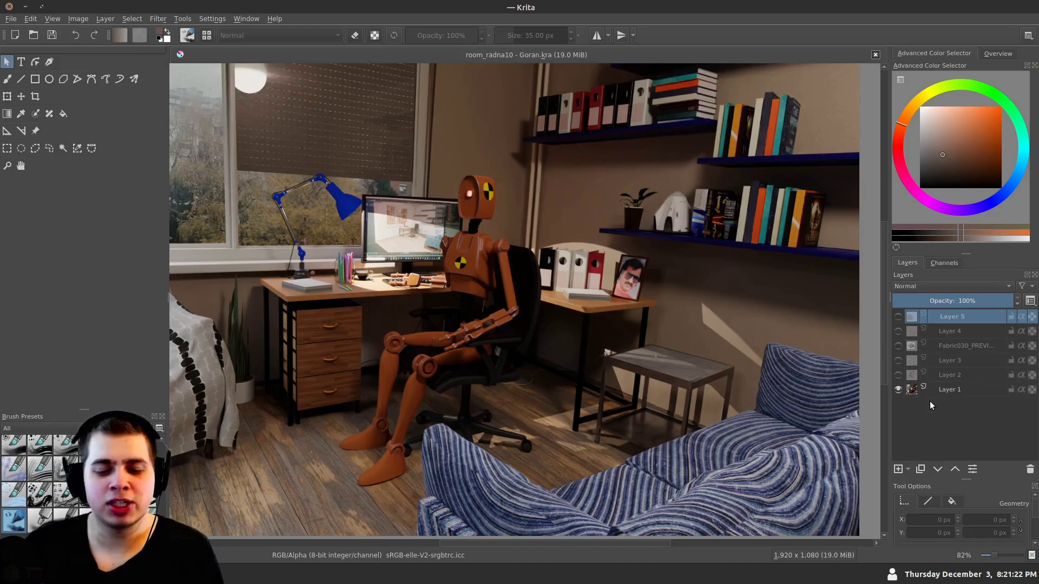
# Compare the framed portrait with the abstract replacement by toggling Layer 2, leaving the layer shown in the full room
pyautogui.click(898, 375)
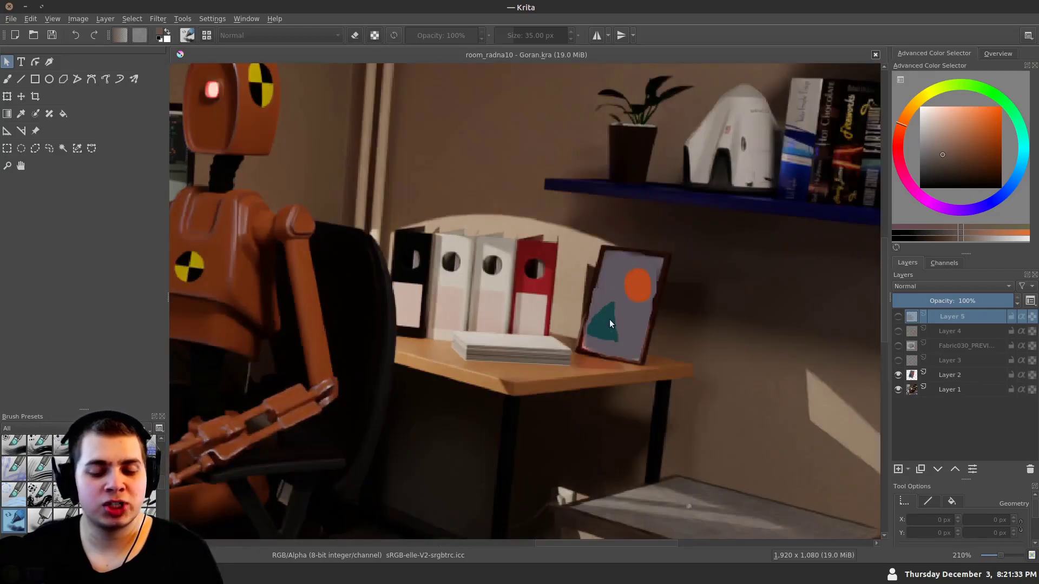
pyautogui.scroll(-2, 609, 323)
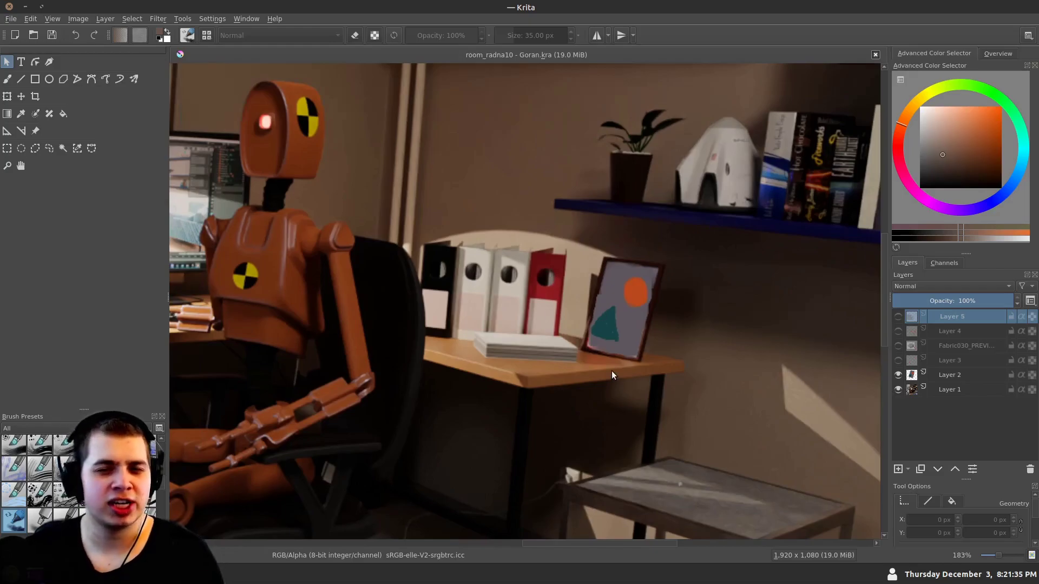
pyautogui.click(898, 374)
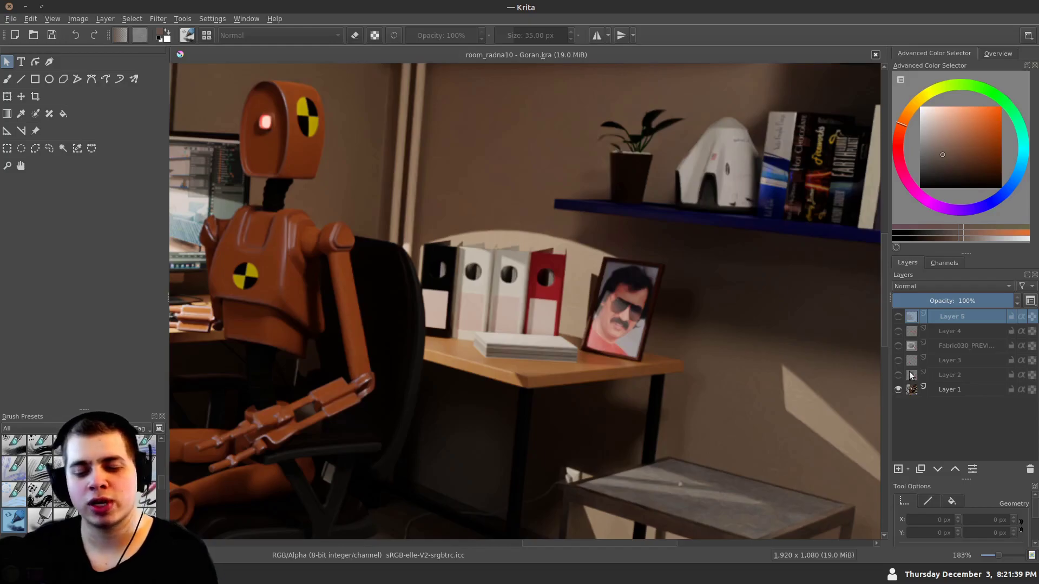
pyautogui.click(898, 375)
pyautogui.scroll(-4, 632, 365)
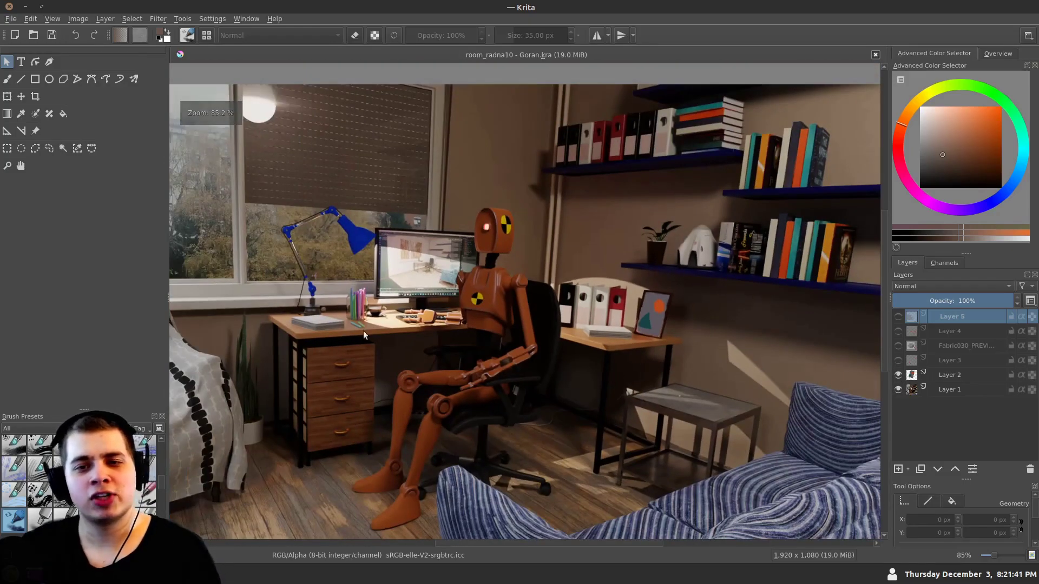
pyautogui.scroll(1, 356, 337)
pyautogui.scroll(-1, 290, 244)
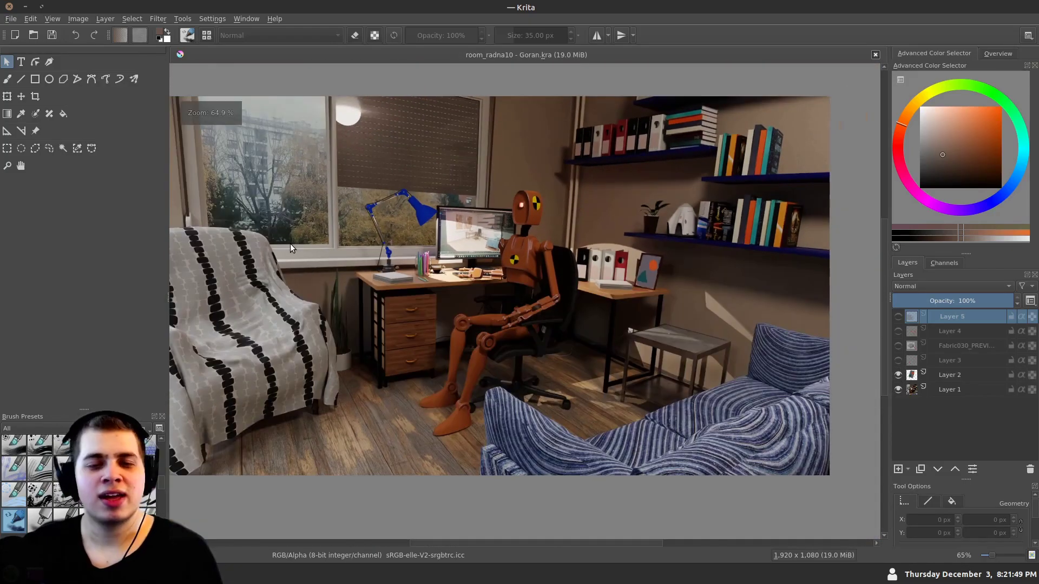
# Reveal the Layer 3 feedback notes and examine the circled striped fabric on the sofa
pyautogui.click(898, 360)
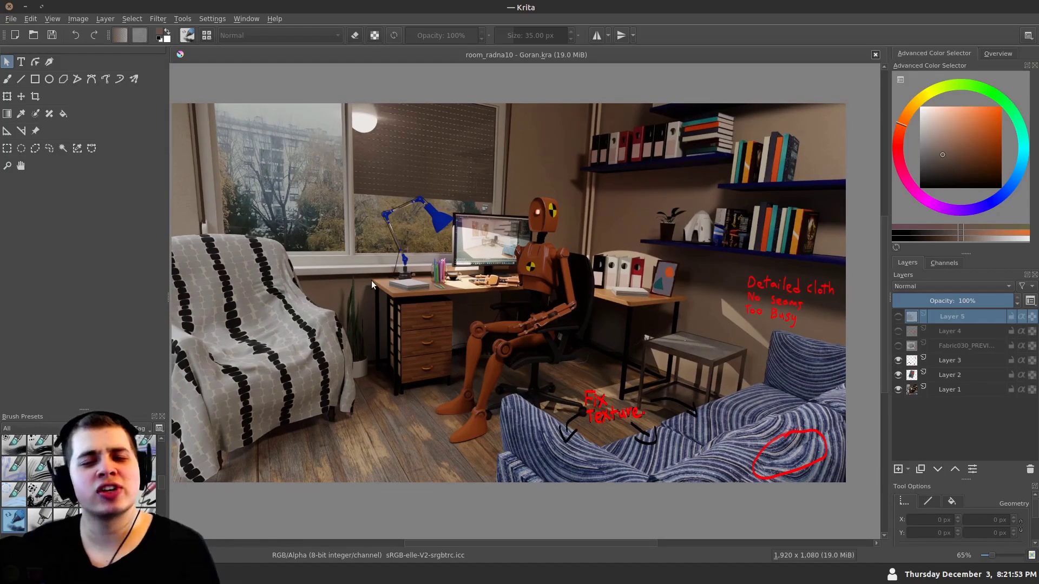
pyautogui.scroll(1, 511, 355)
pyautogui.scroll(7, 511, 357)
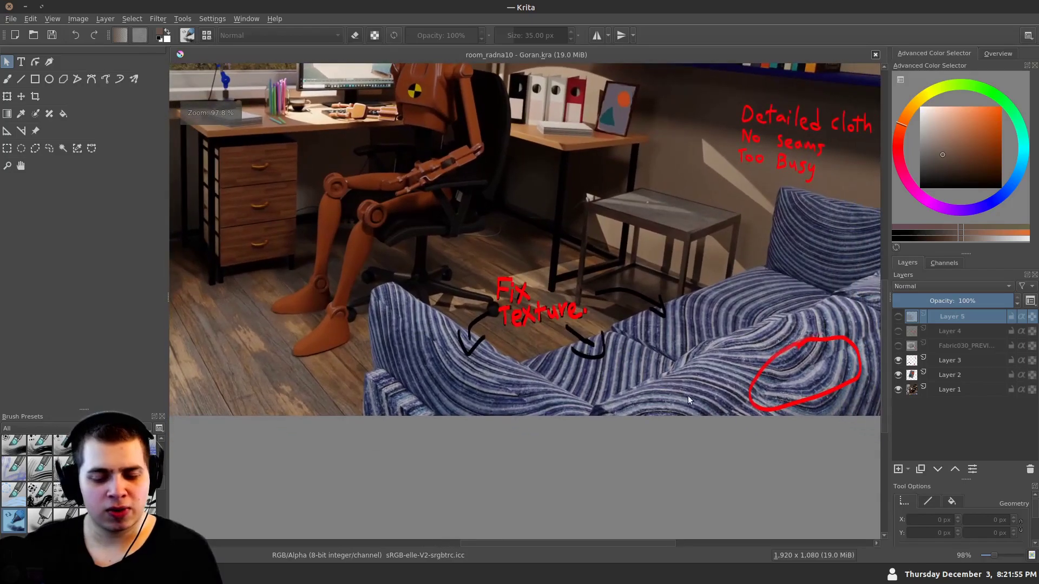
pyautogui.scroll(1, 524, 354)
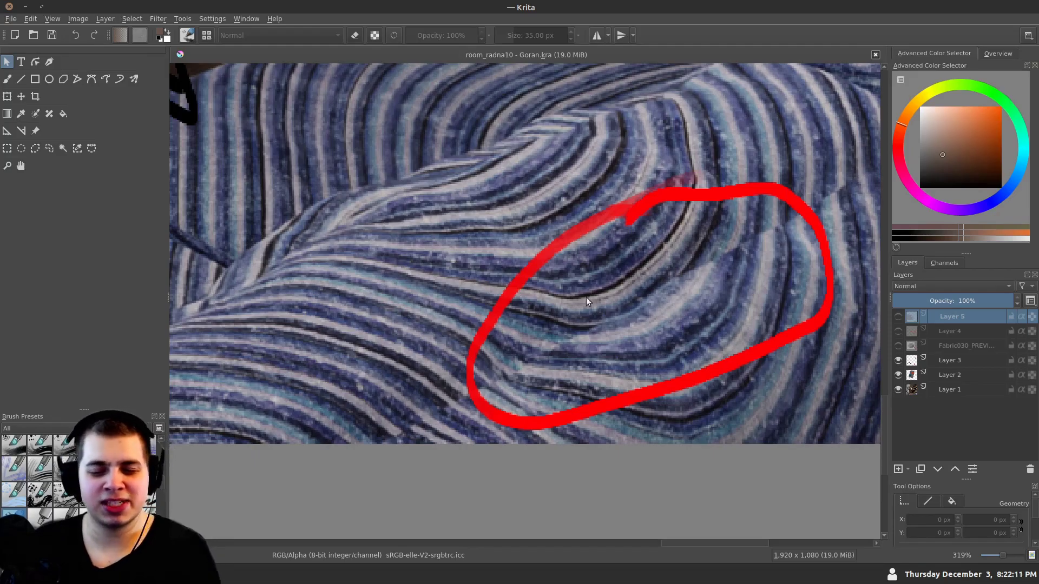
pyautogui.scroll(-3, 737, 227)
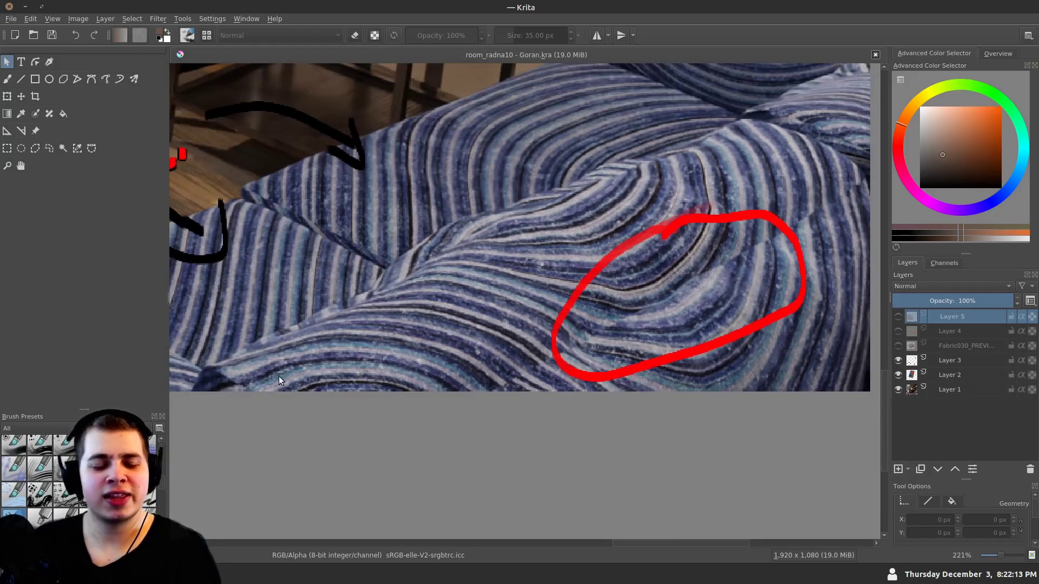
pyautogui.moveTo(238, 361); pyautogui.dragTo(431, 383)
# Reveal the Fabric030 preview layer and examine the grey cloth weave on the reference sphere
pyautogui.scroll(-2, 428, 374)
pyautogui.scroll(-1, 381, 287)
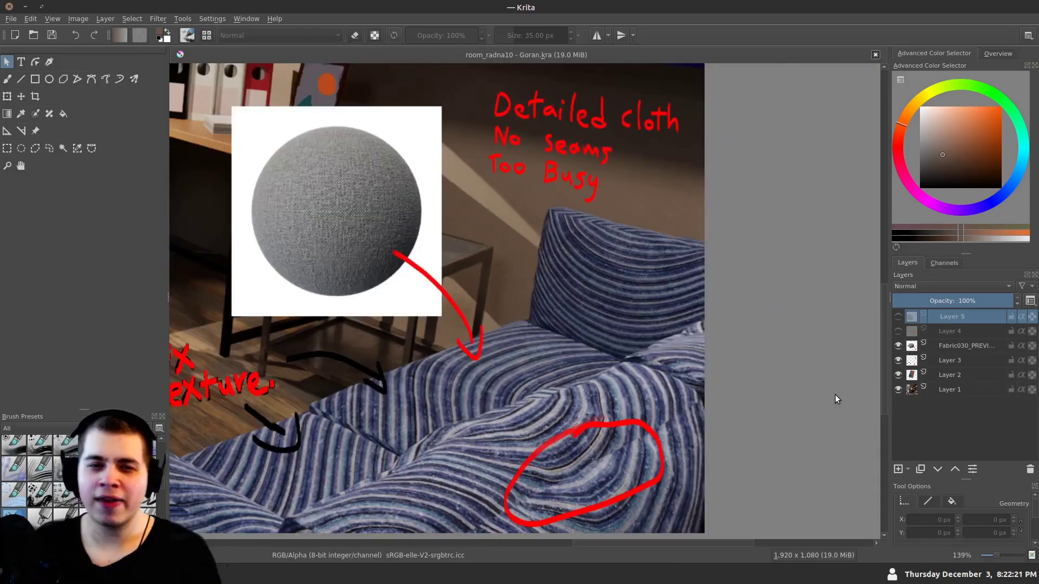
pyautogui.scroll(2, 351, 217)
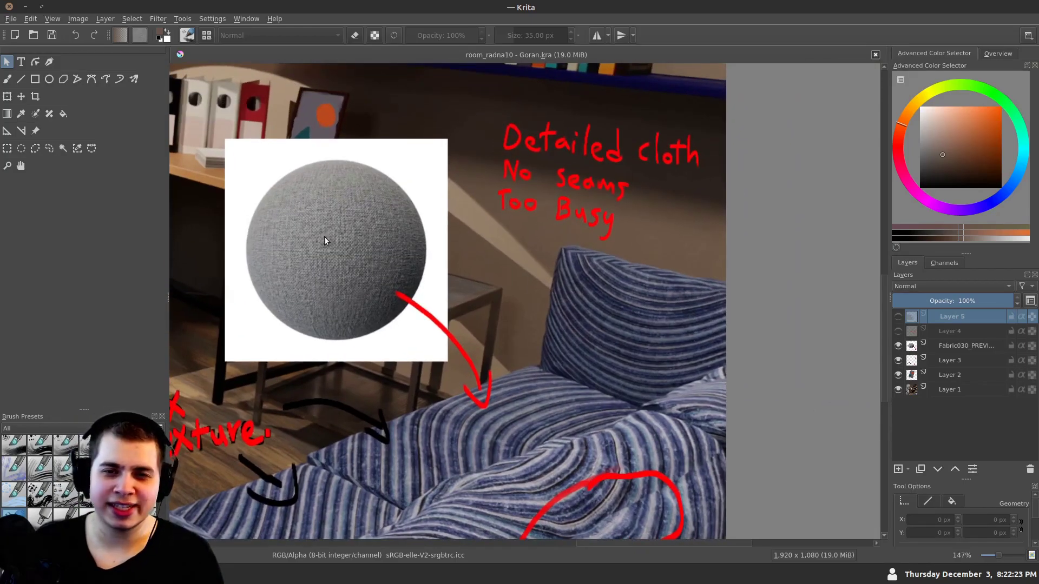
pyautogui.scroll(1, 323, 236)
pyautogui.moveTo(290, 285); pyautogui.dragTo(291, 296)
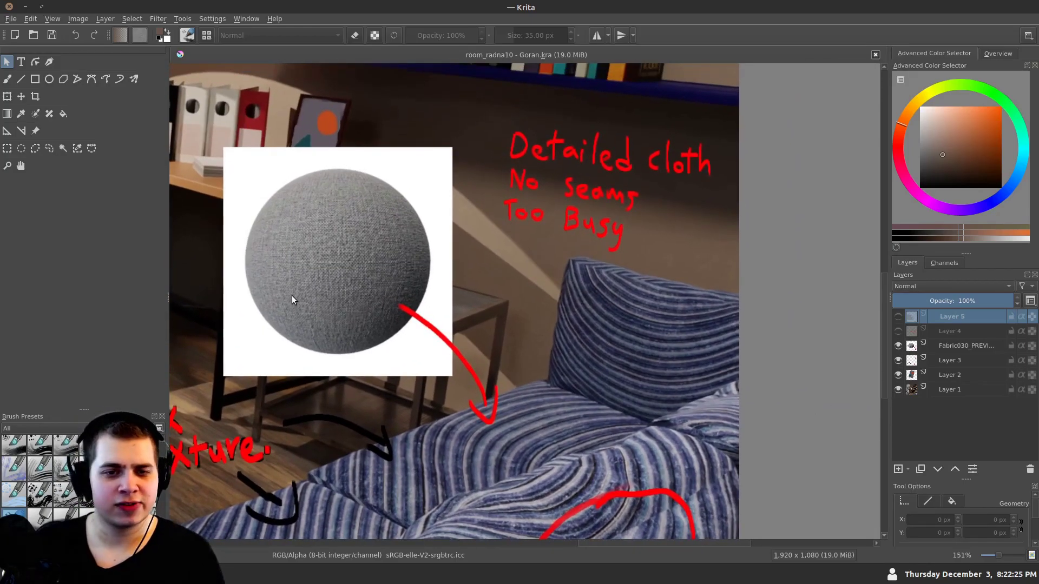
pyautogui.scroll(1, 325, 243)
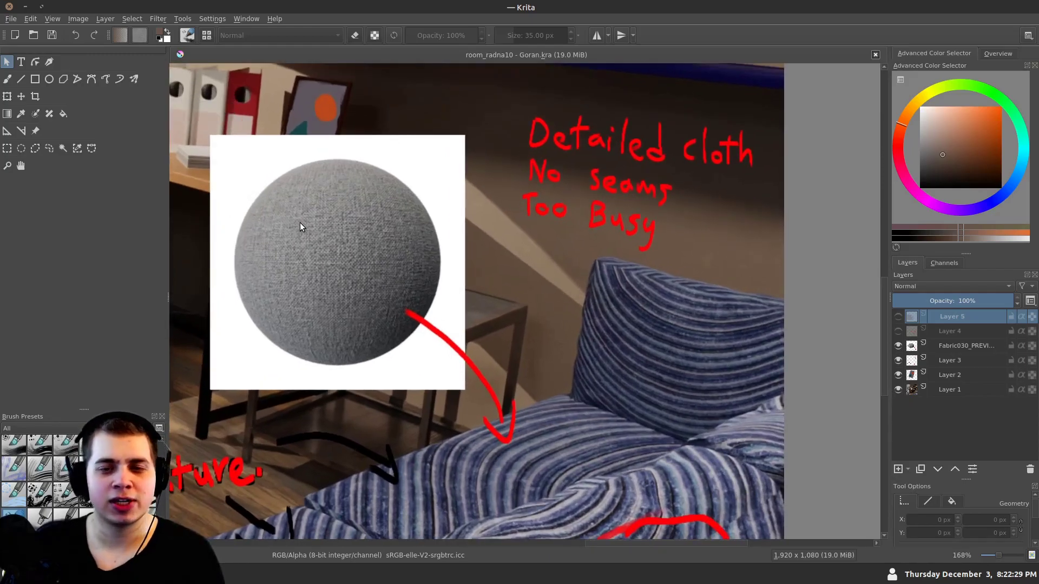
pyautogui.scroll(4, 349, 262)
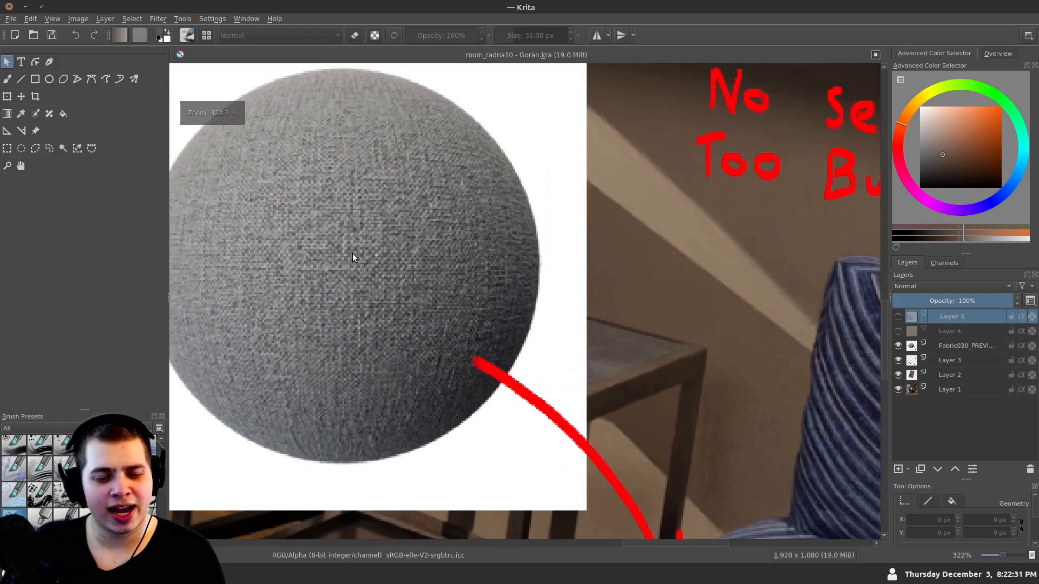
# Compare the reference sphere's cloth with the sofa's striped fabric and the handwritten texture notes around it
pyautogui.scroll(-3, 362, 265)
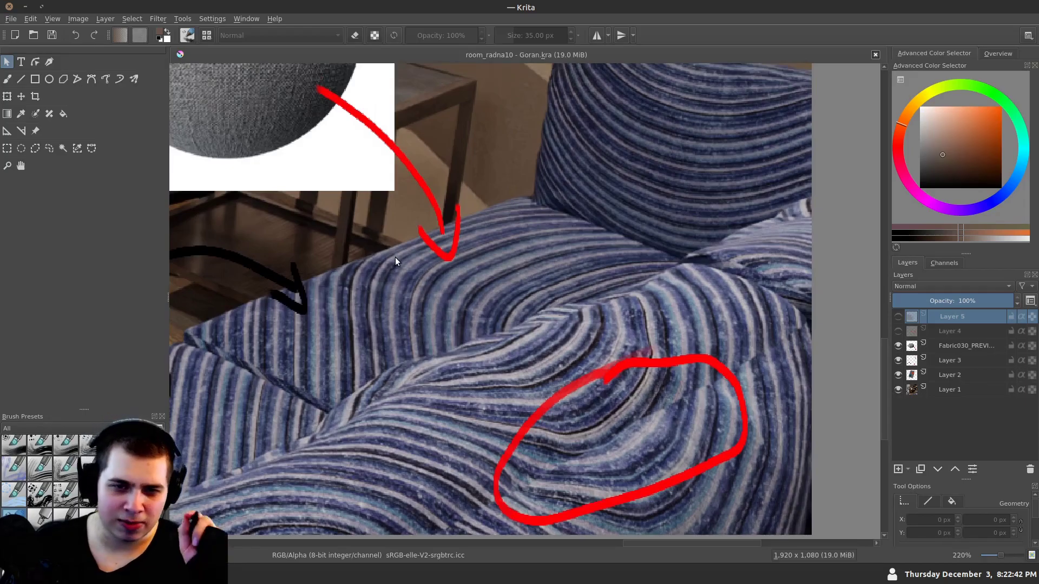
pyautogui.moveTo(352, 284); pyautogui.dragTo(427, 404)
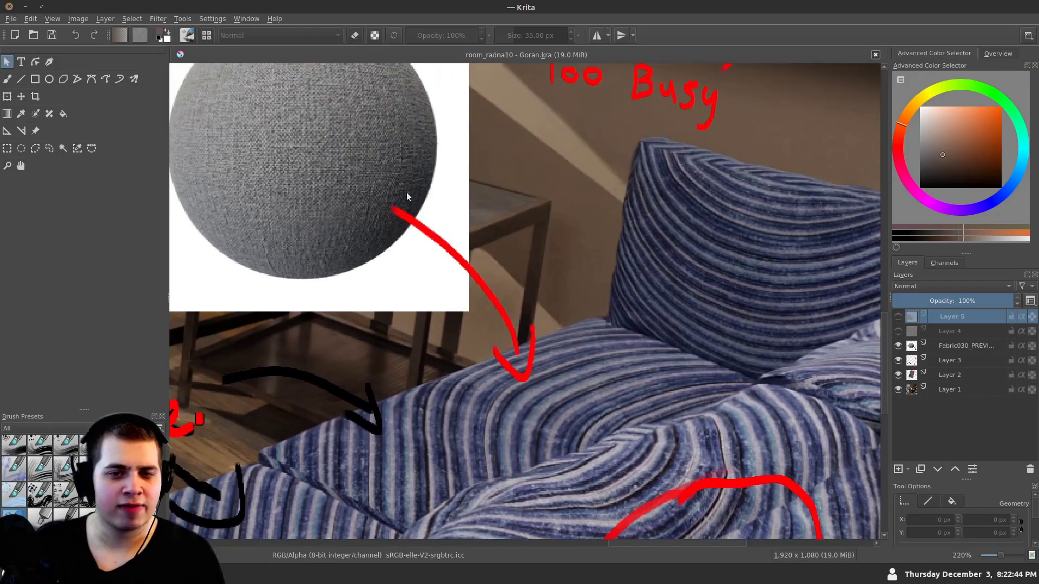
pyautogui.scroll(-2, 369, 311)
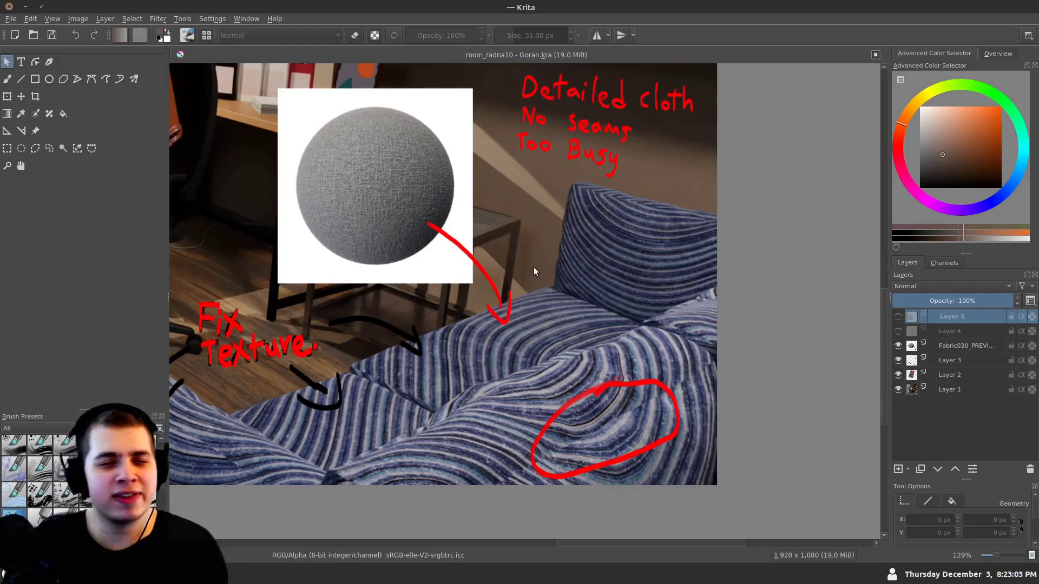
pyautogui.scroll(-4, 533, 267)
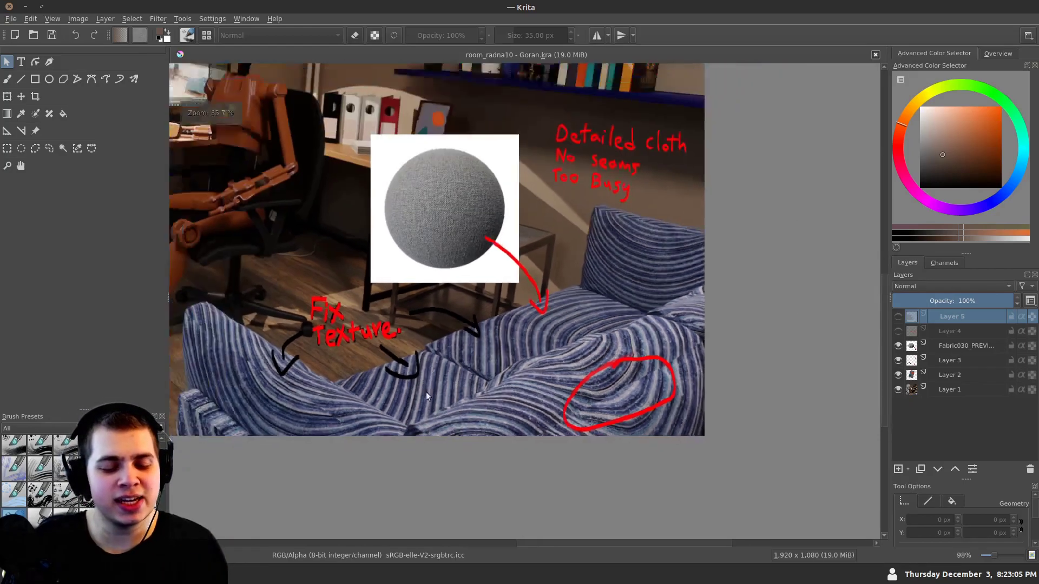
pyautogui.scroll(-2, 433, 350)
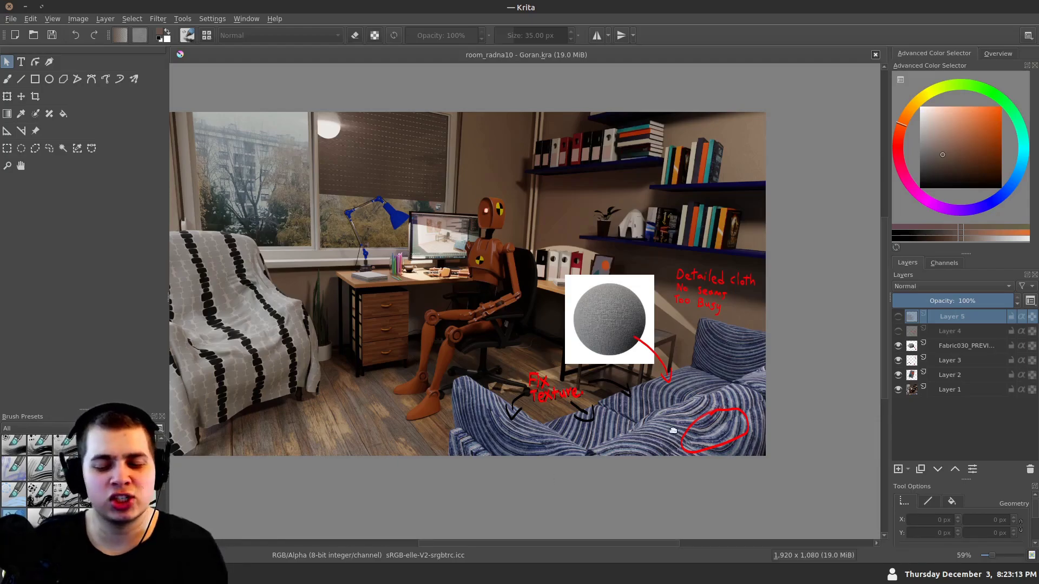
# Examine the stripe texture on the sofa section marked by the black arrow below the "Fix Texture" note
pyautogui.moveTo(702, 426); pyautogui.dragTo(667, 416)
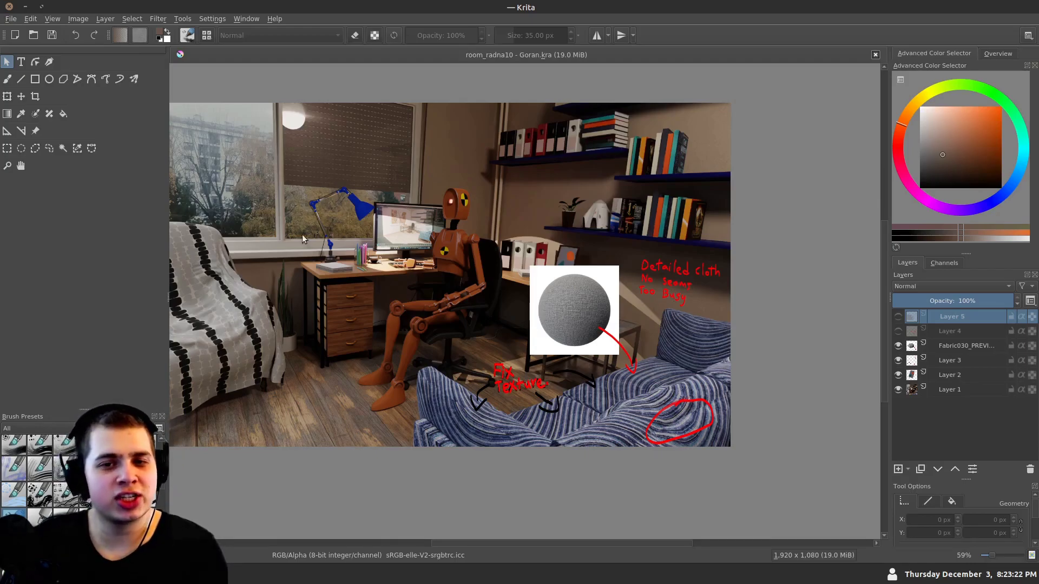
pyautogui.moveTo(495, 445); pyautogui.dragTo(484, 349)
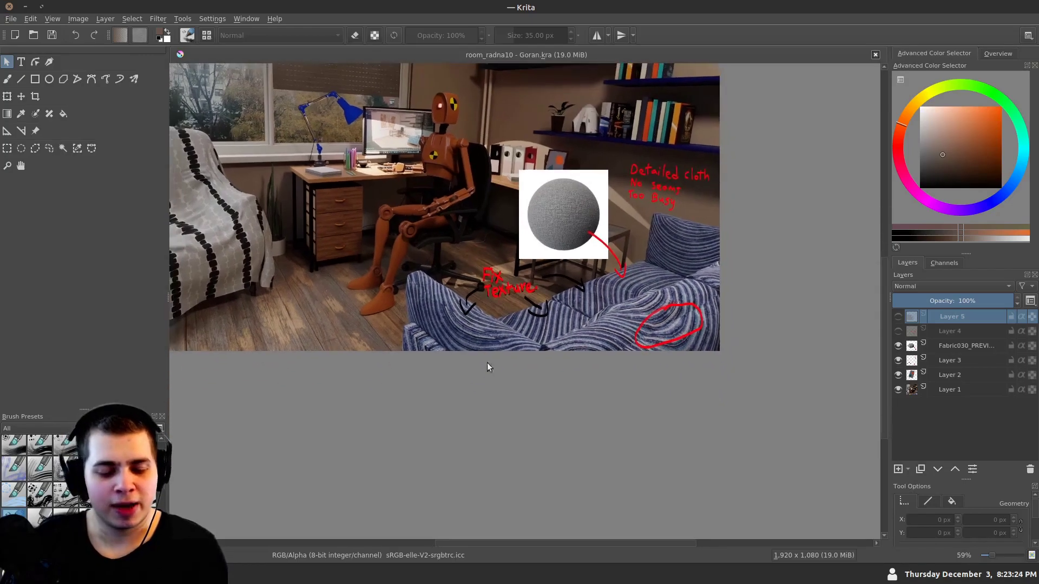
pyautogui.scroll(5, 474, 338)
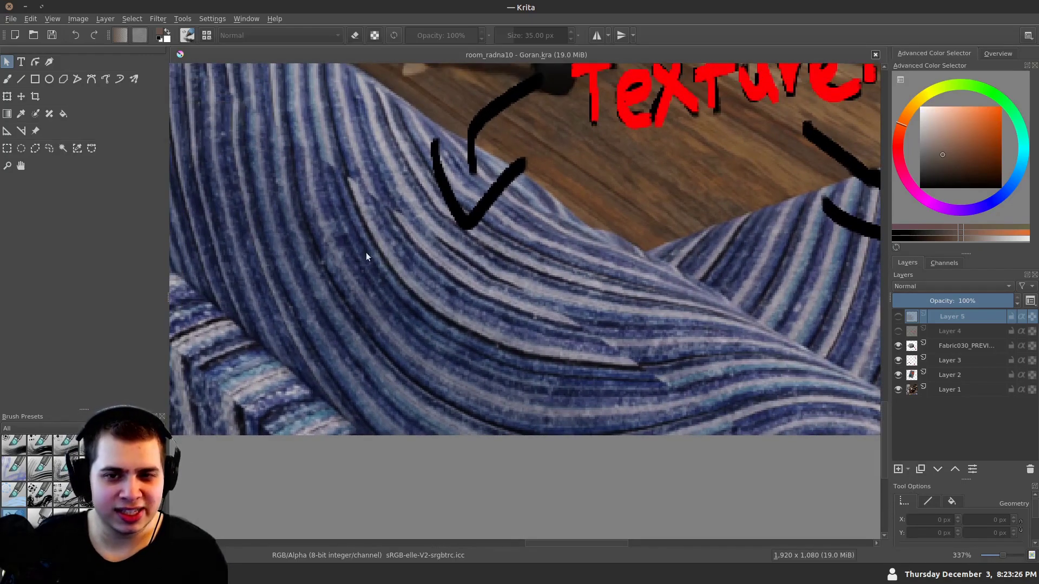
# Reveal the Layer 4 feedback marks and examine the circled ankle on the mannequin's front foot
pyautogui.scroll(-1, 302, 251)
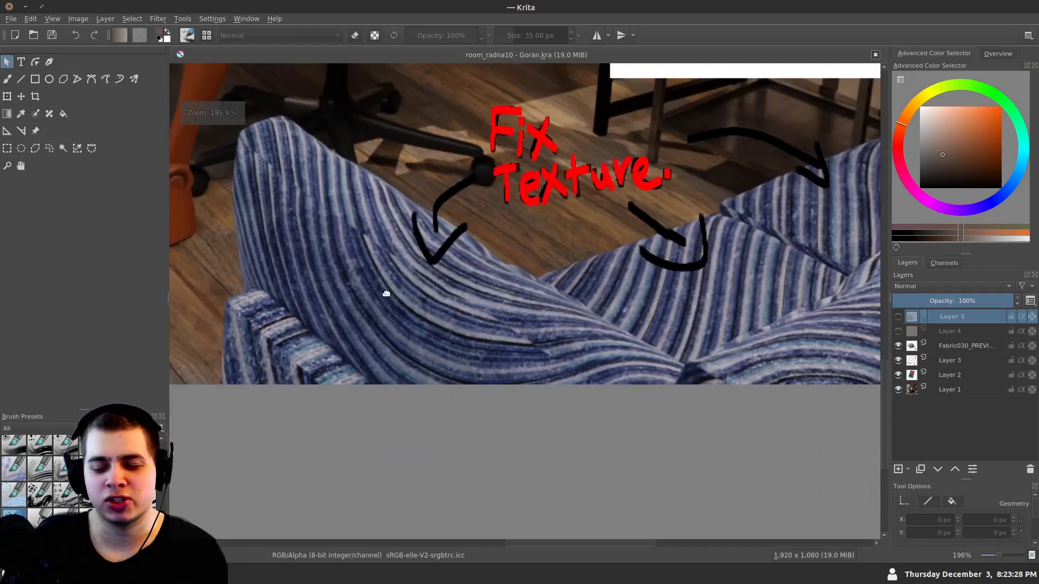
pyautogui.scroll(-2, 456, 326)
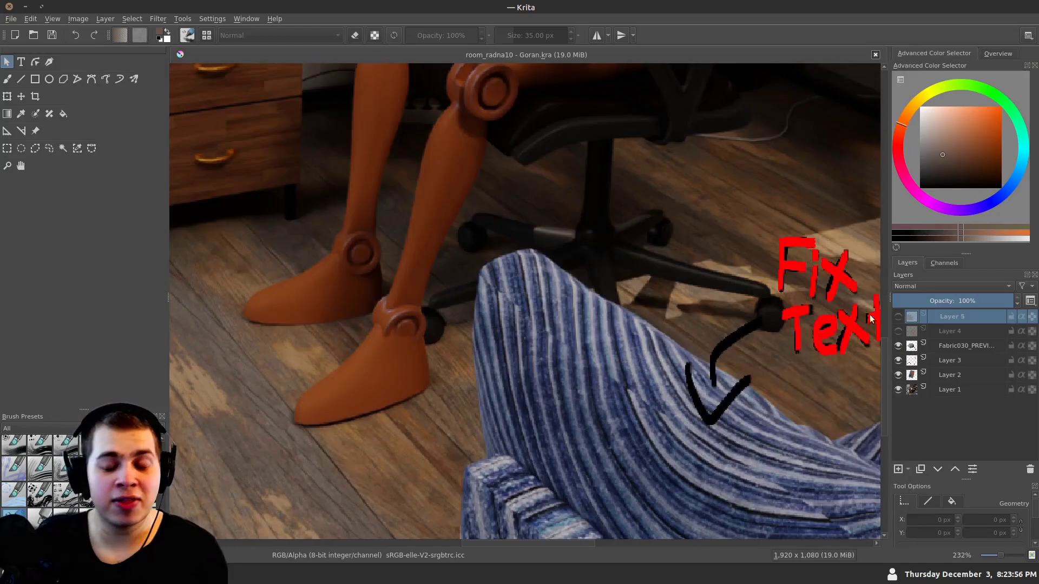
pyautogui.click(898, 332)
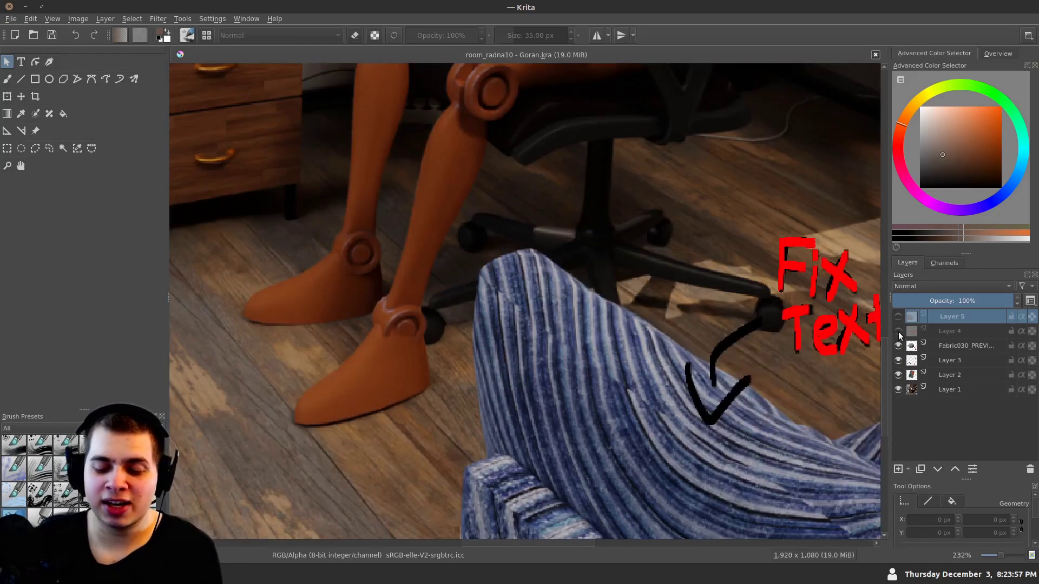
pyautogui.scroll(-2, 393, 371)
pyautogui.scroll(1, 393, 370)
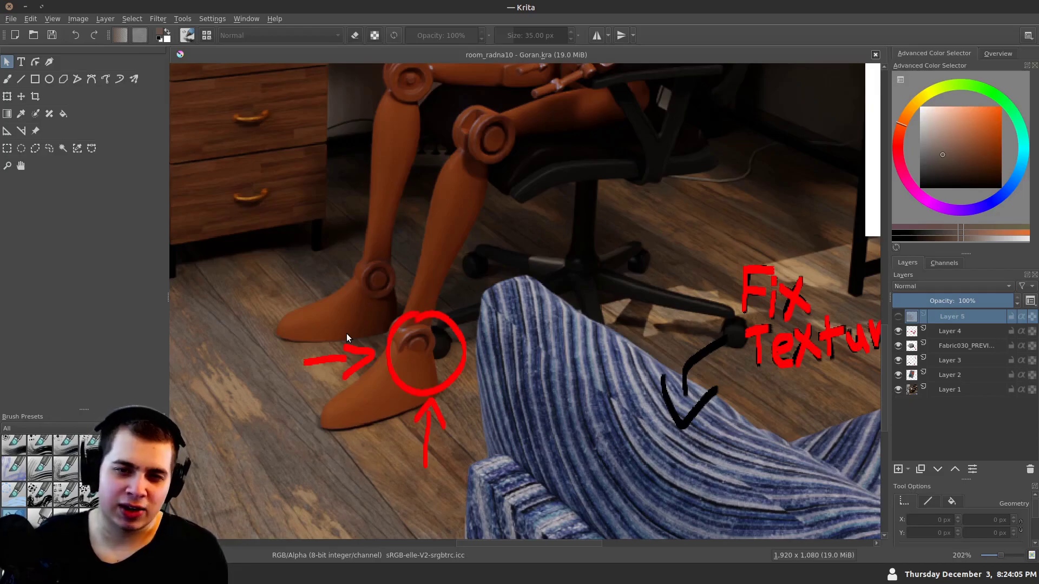
# Toggle Layer 5 to compare the window blind with and without the bright round lamp, leaving Layer 5 visible
pyautogui.scroll(-10, 416, 298)
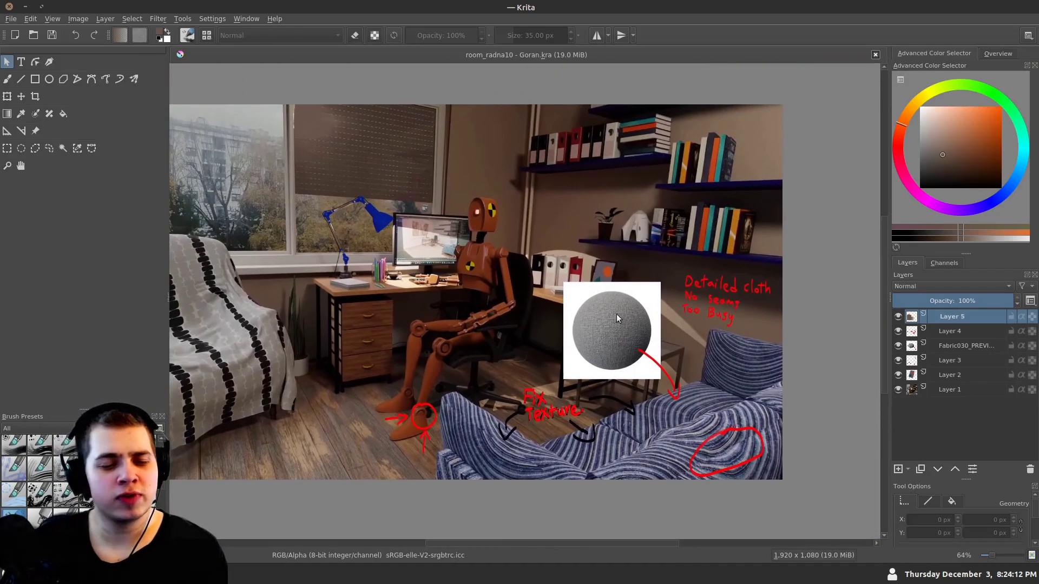
pyautogui.click(898, 318)
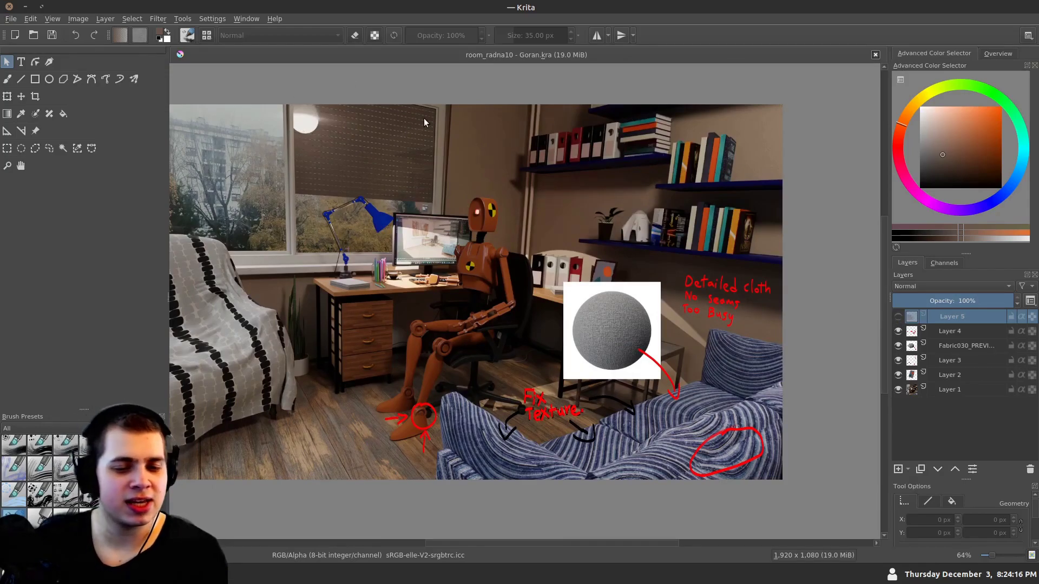
pyautogui.moveTo(297, 145); pyautogui.dragTo(384, 273)
pyautogui.moveTo(384, 272); pyautogui.dragTo(354, 194)
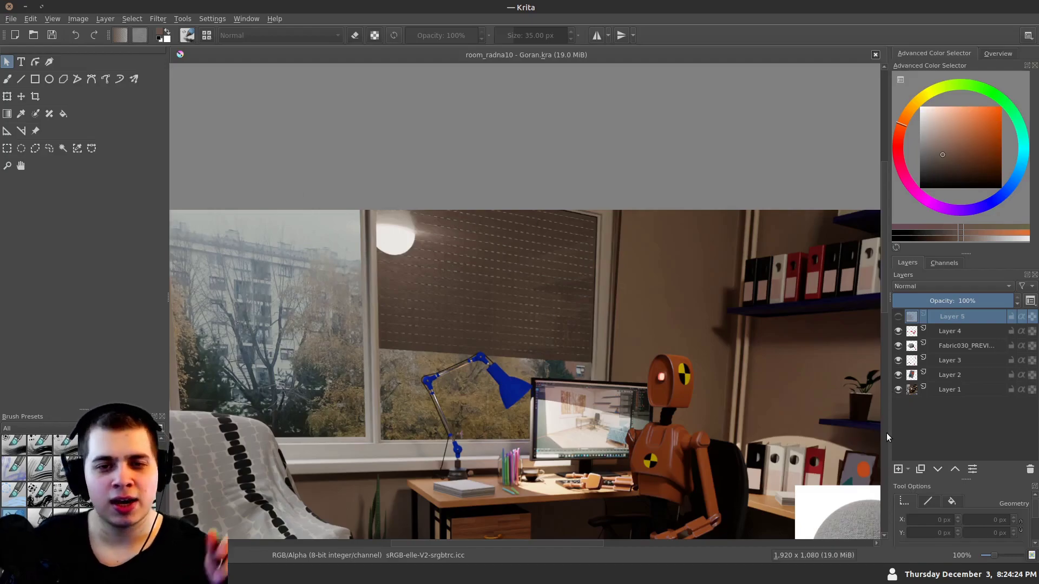
pyautogui.click(898, 316)
pyautogui.click(898, 317)
pyautogui.click(898, 316)
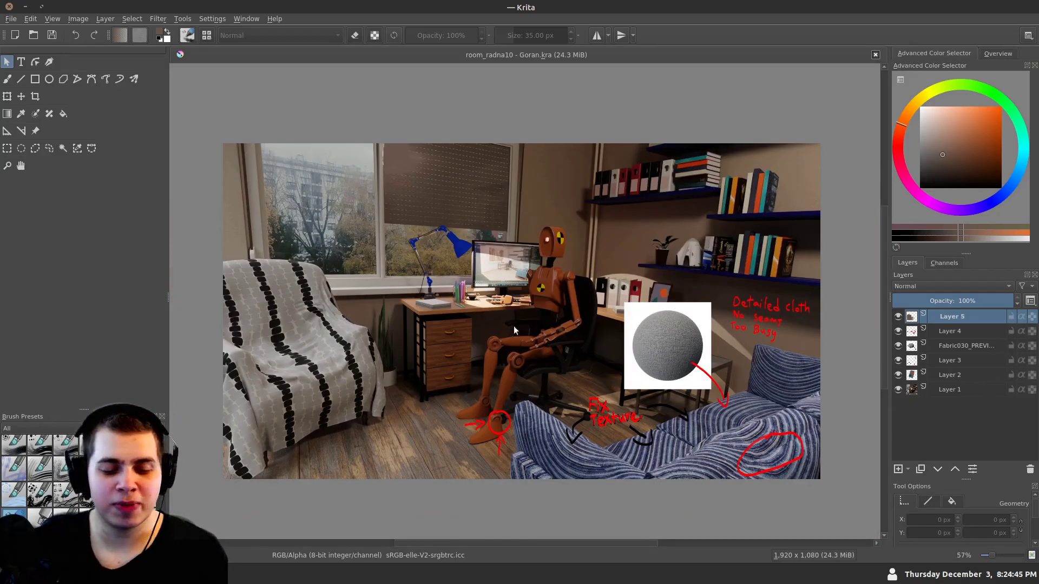
# Examine the room's bookshelves, blue desk lamp, pencils and monitor with all feedback layers visible
pyautogui.scroll(4, 614, 212)
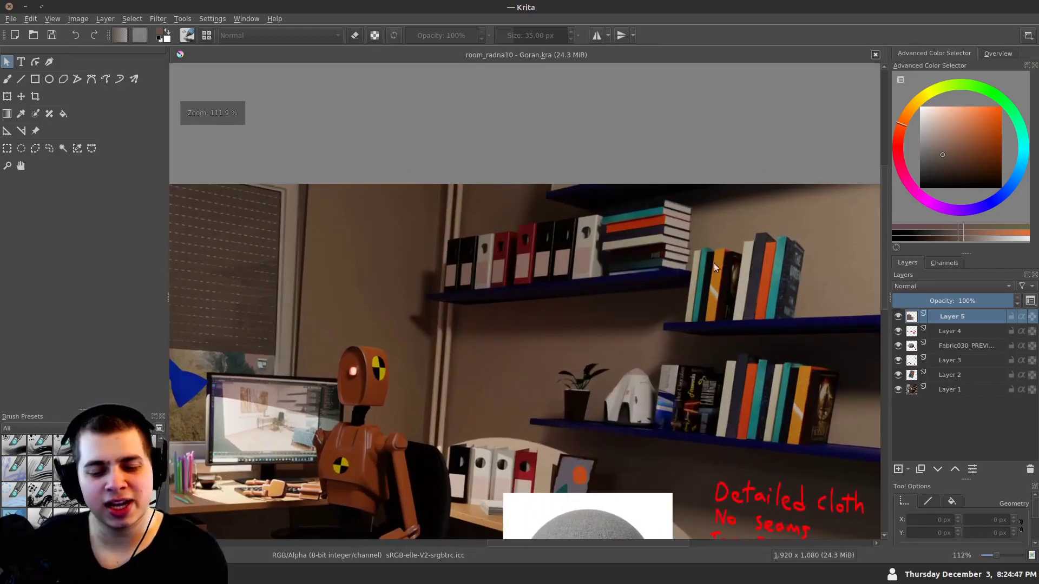
pyautogui.moveTo(590, 400); pyautogui.dragTo(534, 348)
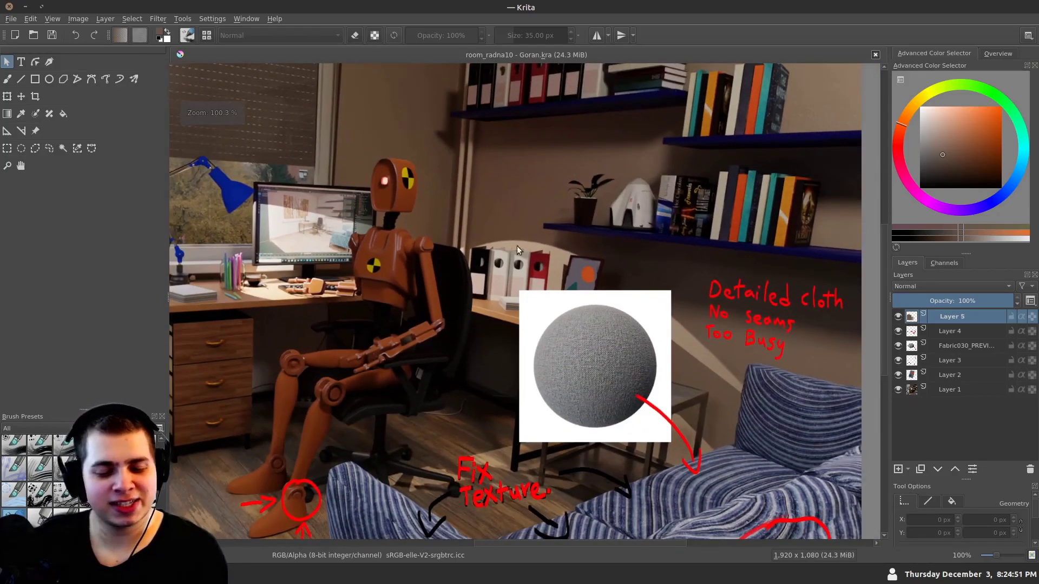
pyautogui.scroll(4, 329, 201)
pyautogui.scroll(1, 329, 200)
pyautogui.moveTo(277, 114); pyautogui.dragTo(396, 198)
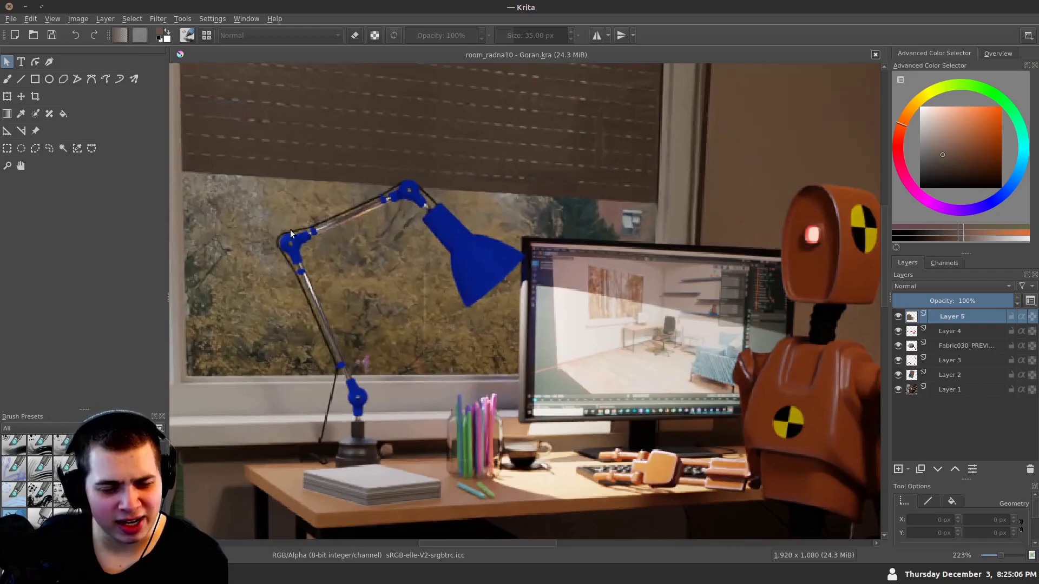
pyautogui.moveTo(382, 344); pyautogui.dragTo(368, 291)
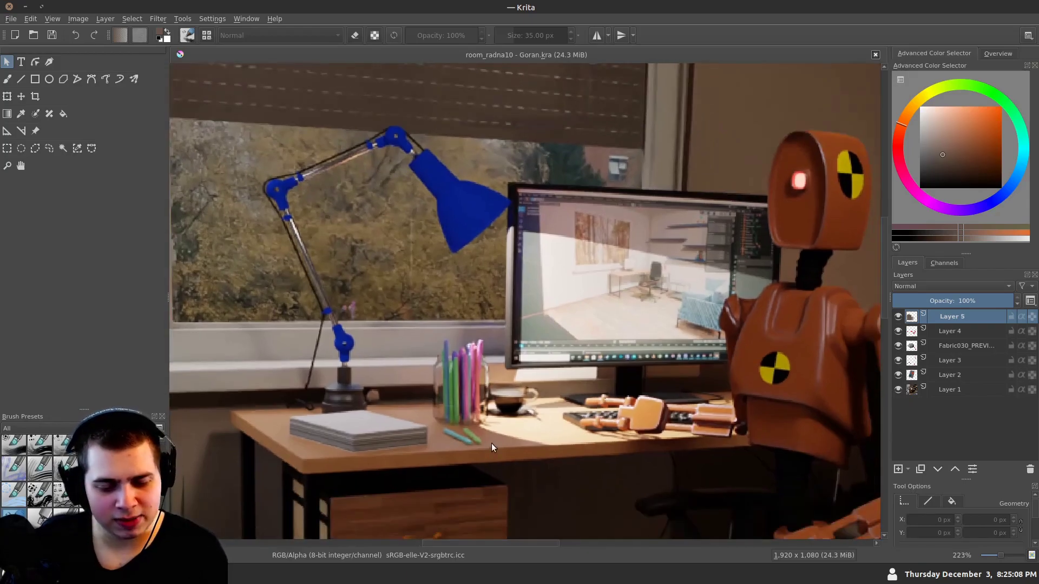
pyautogui.scroll(-6, 461, 399)
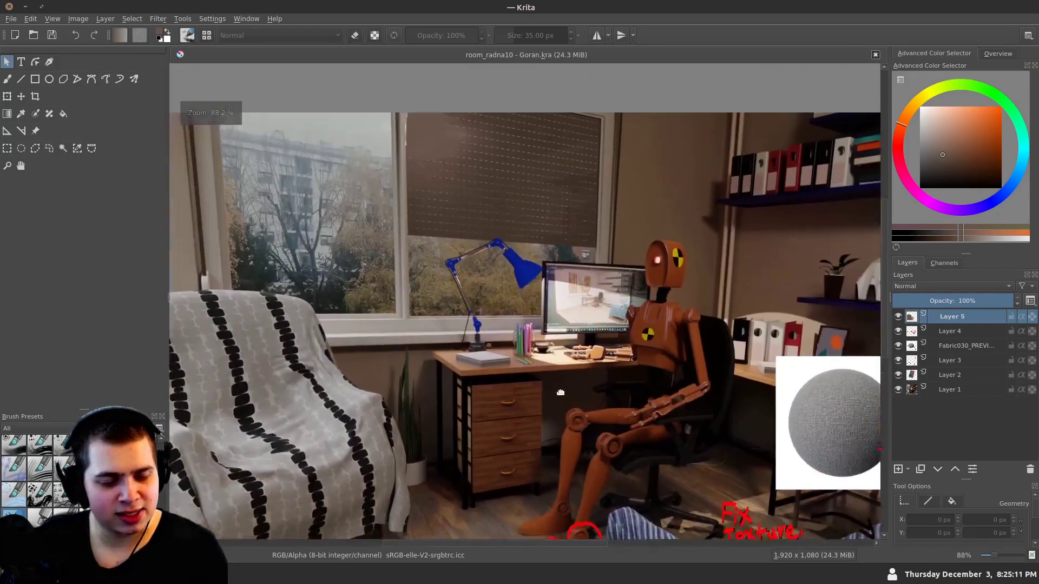
# Look over the original room render with only Layer 1 visible
pyautogui.moveTo(561, 392); pyautogui.dragTo(625, 336)
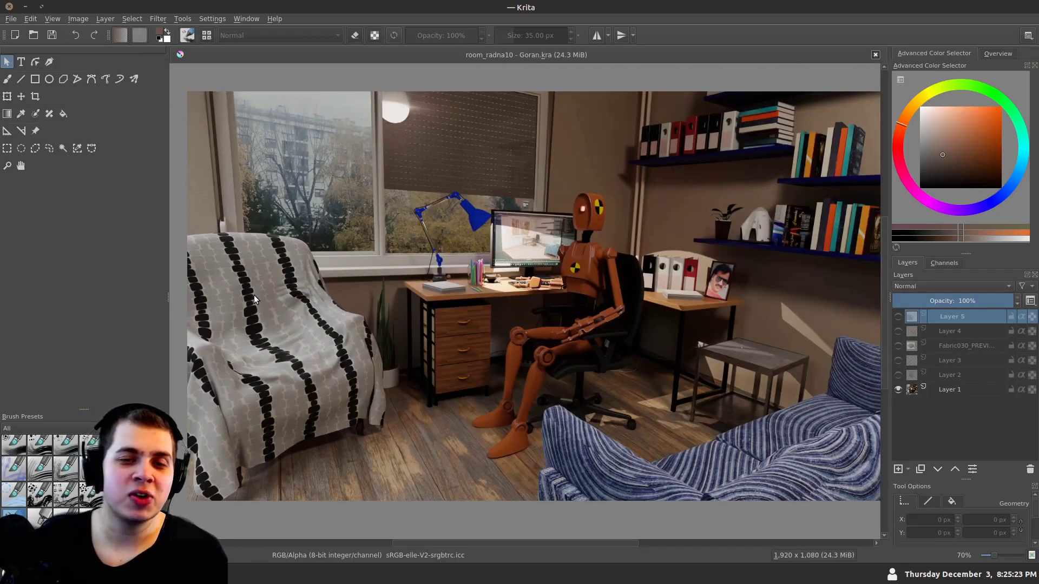
pyautogui.scroll(-1, 220, 289)
pyautogui.moveTo(241, 296); pyautogui.dragTo(250, 295)
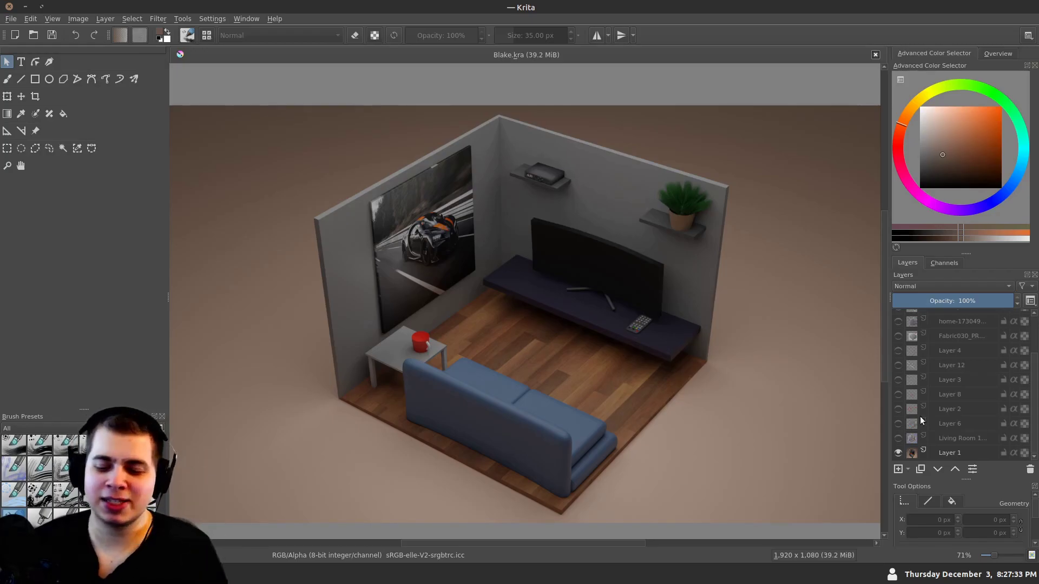
# In Blake.kra, show the Living Room reference layer, examine its wall shelf, clock and blue sofa, and hide the layer again
pyautogui.click(898, 437)
pyautogui.scroll(5, 361, 270)
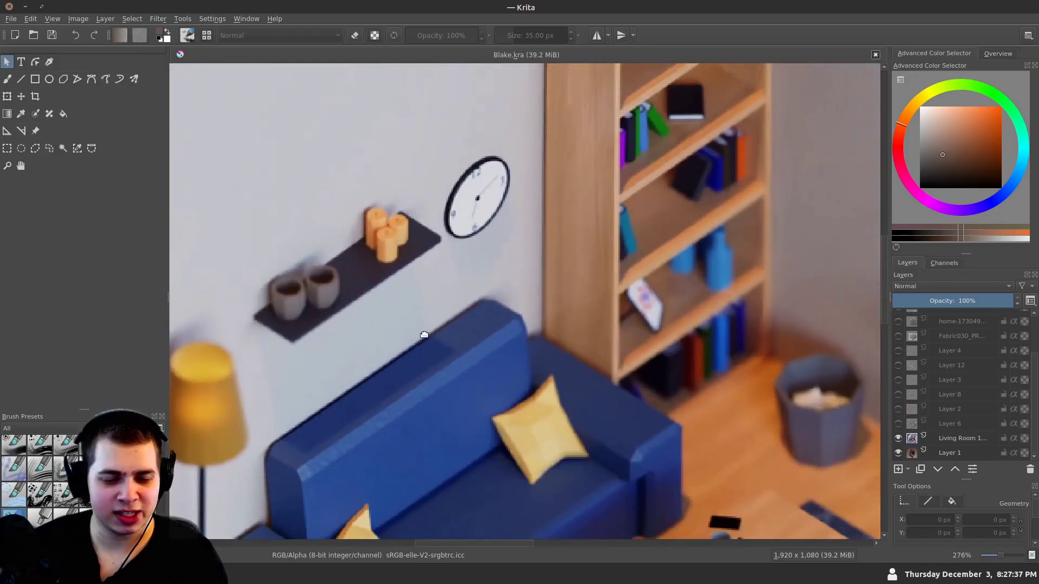
pyautogui.scroll(-3, 453, 305)
pyautogui.click(898, 437)
# Examine the isometric room render's side table, red mug, sofa and wooden floor on Layer 1
pyautogui.scroll(-5, 413, 297)
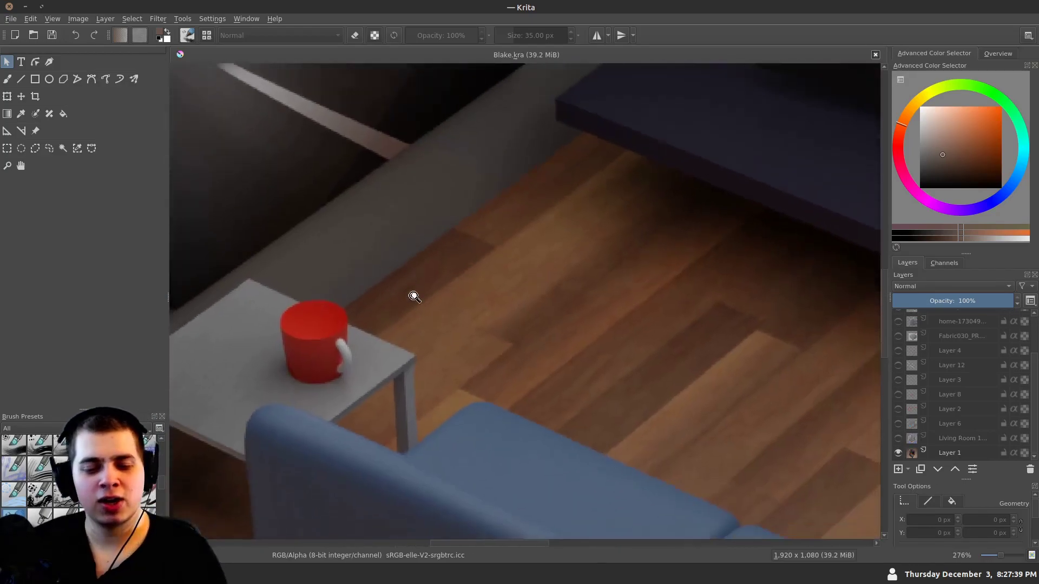
pyautogui.scroll(2, 449, 340)
pyautogui.scroll(-3, 489, 371)
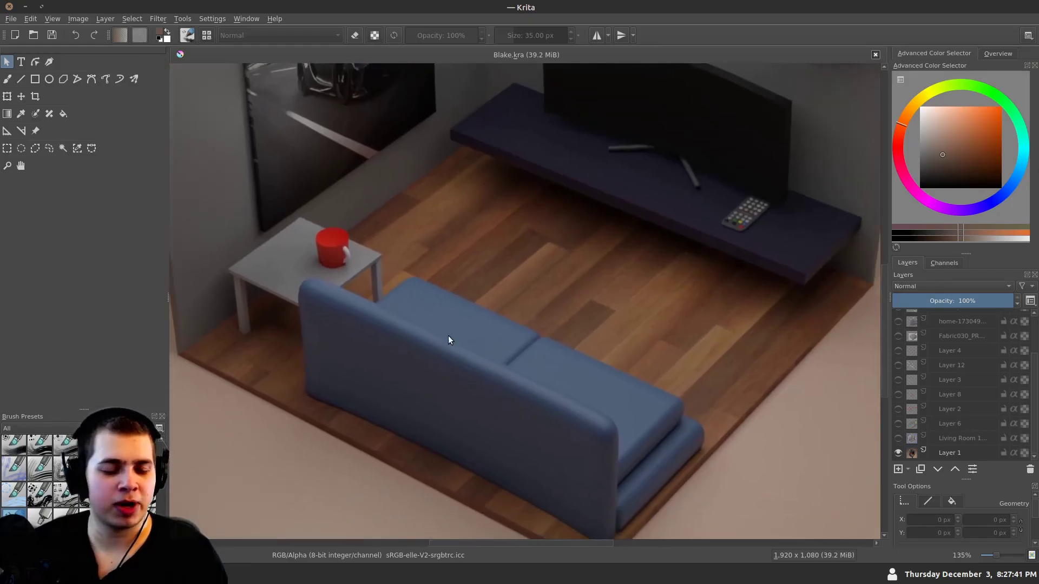
pyautogui.scroll(-2, 438, 368)
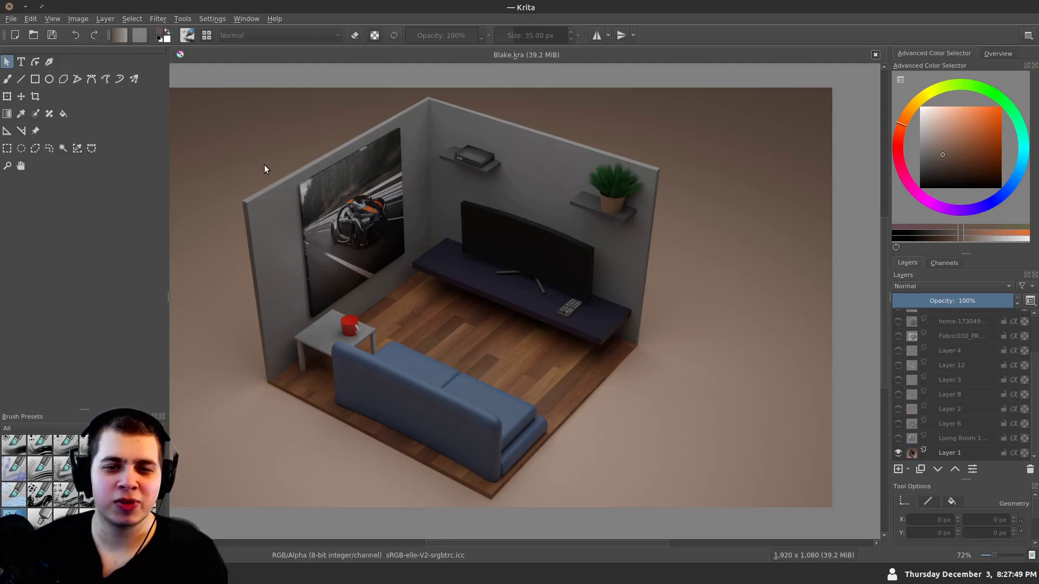
pyautogui.moveTo(322, 315); pyautogui.dragTo(362, 320)
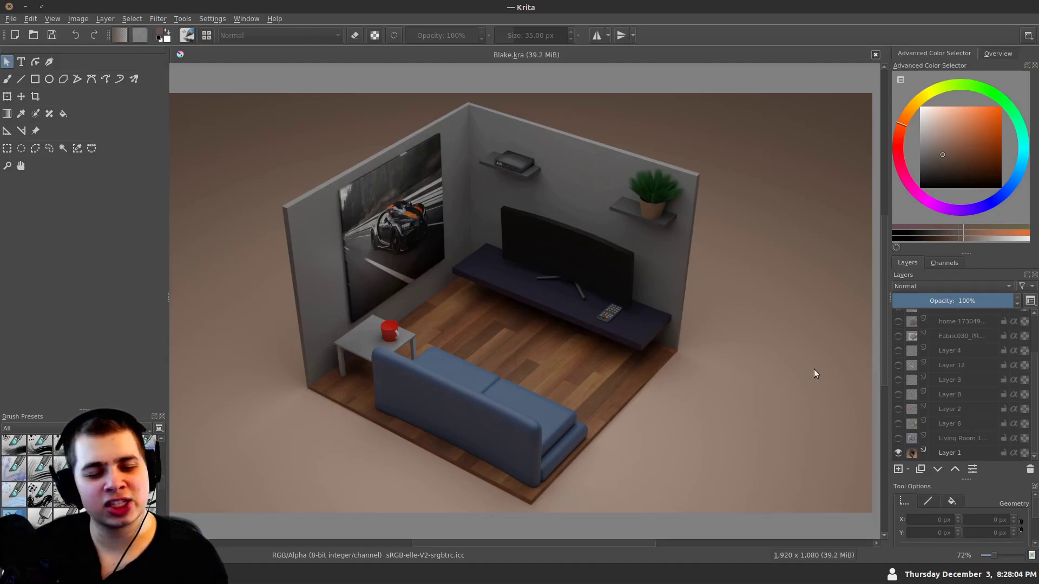
# Toggle Layer 6 to compare the painted window and green picture with the car poster, leaving Layer 6 visible
pyautogui.click(897, 424)
pyautogui.moveTo(356, 227); pyautogui.dragTo(415, 140)
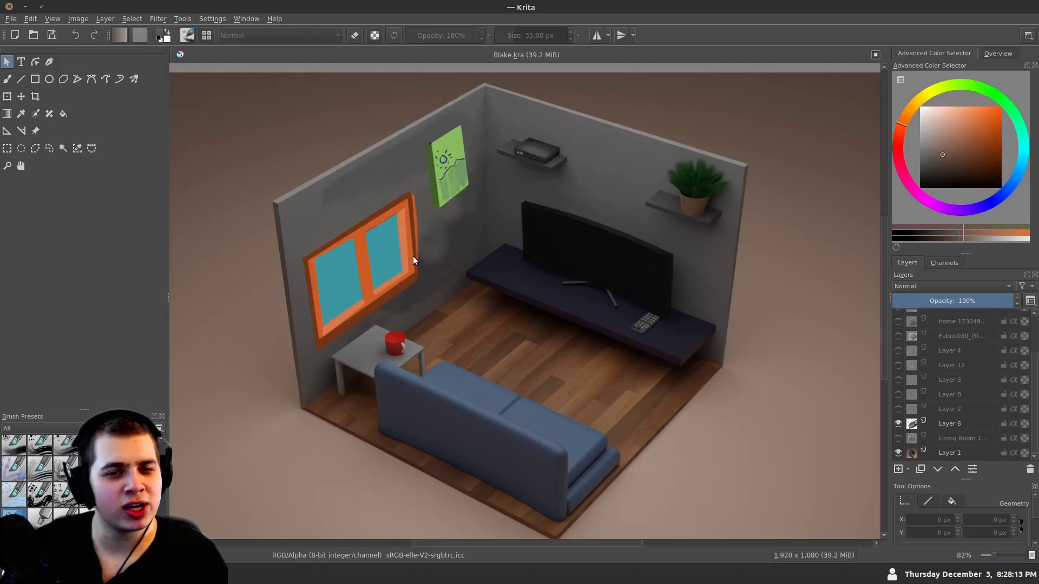
pyautogui.click(898, 423)
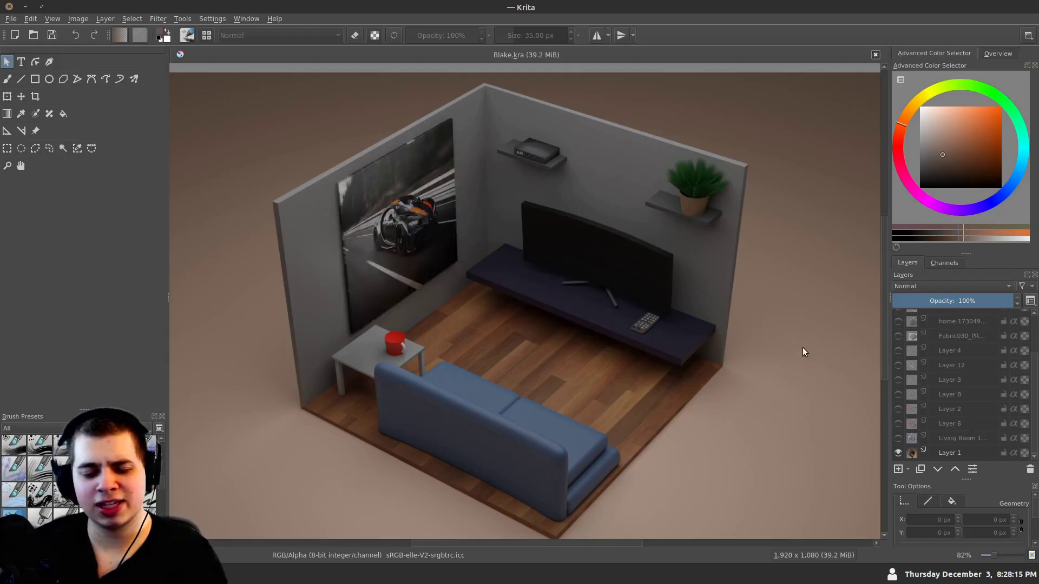
pyautogui.scroll(4, 379, 193)
pyautogui.scroll(-3, 396, 255)
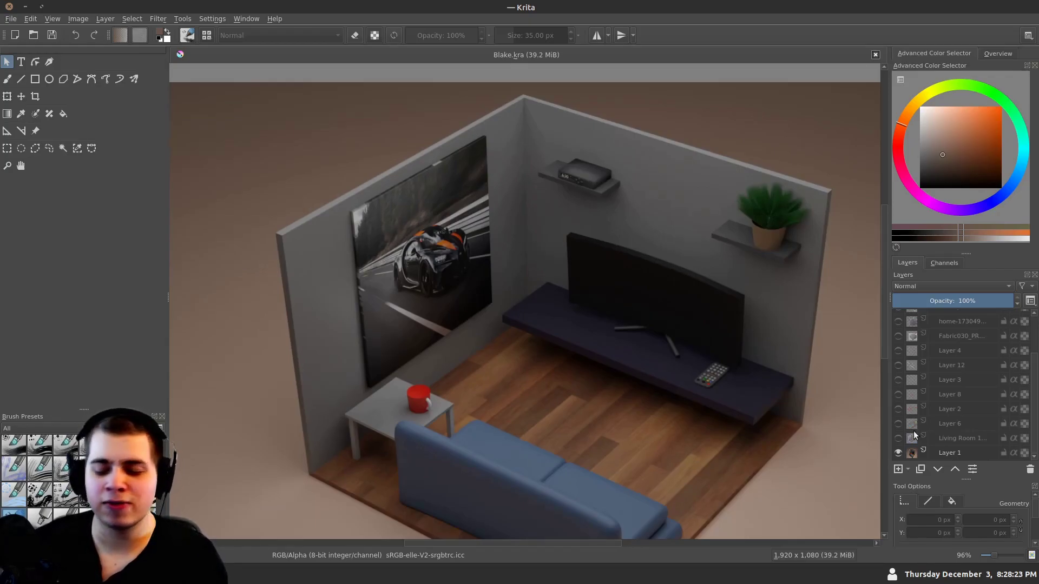
pyautogui.click(898, 424)
pyautogui.moveTo(380, 244); pyautogui.dragTo(389, 229)
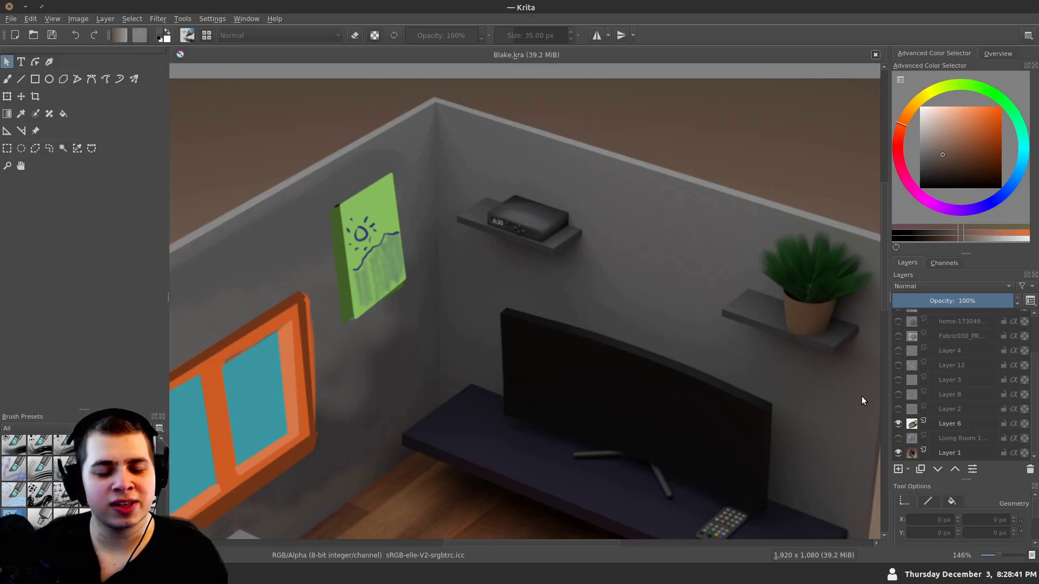
# Reveal the Layer 2 "Smooth shading" note and examine the circled box on the wall shelf
pyautogui.click(899, 409)
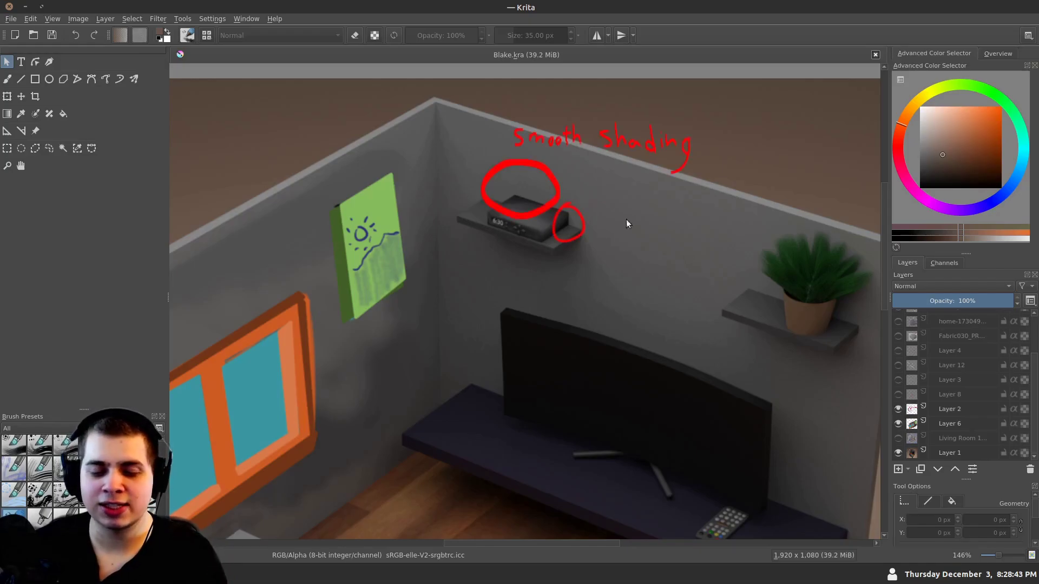
pyautogui.scroll(5, 524, 278)
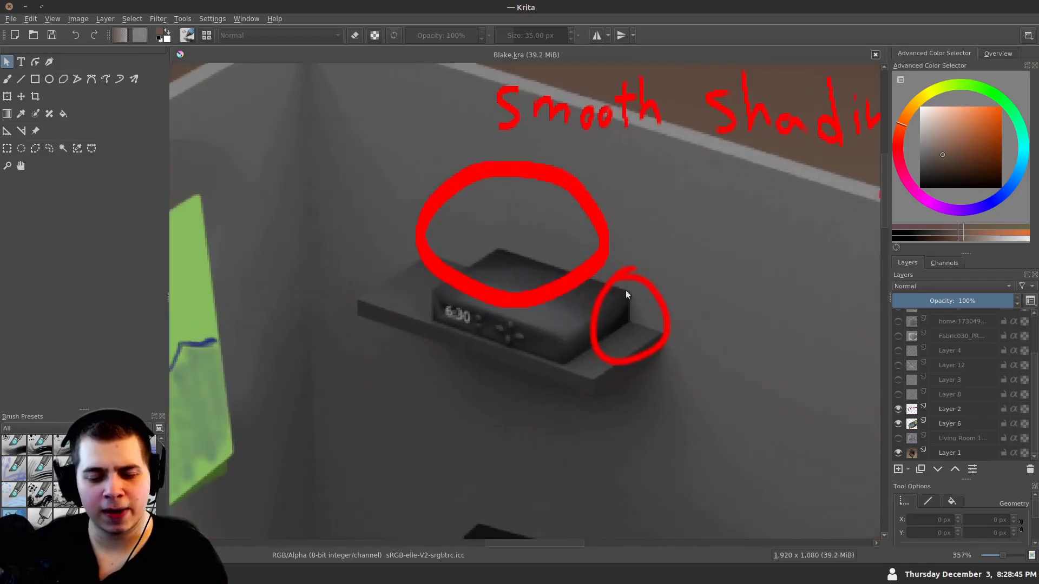
pyautogui.scroll(2, 443, 277)
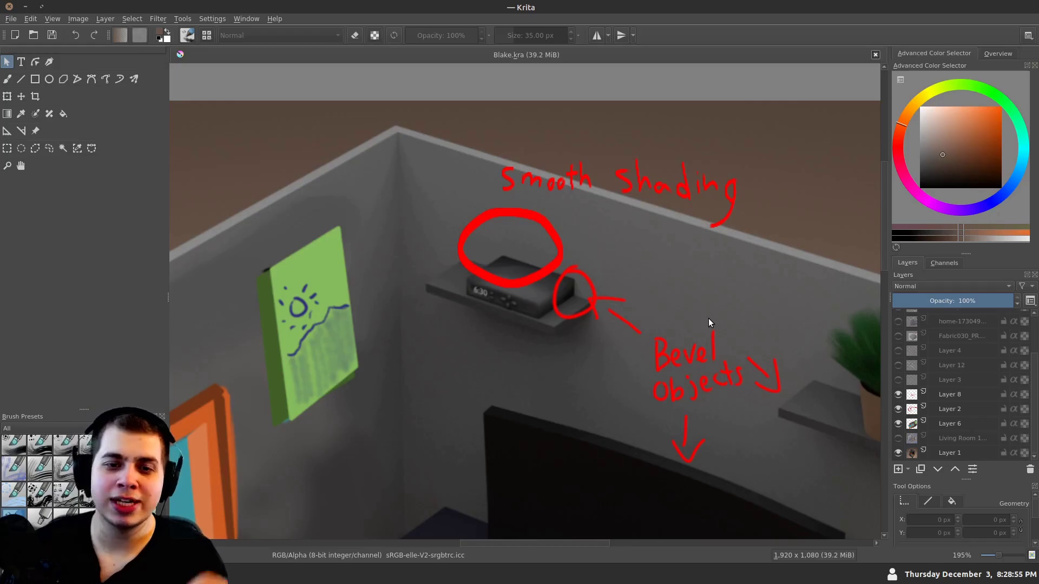
# Reveal the Layer 8 "Bevel Objects" note and examine the edges of the box on the wall shelf
pyautogui.scroll(3, 491, 214)
pyautogui.scroll(3, 573, 289)
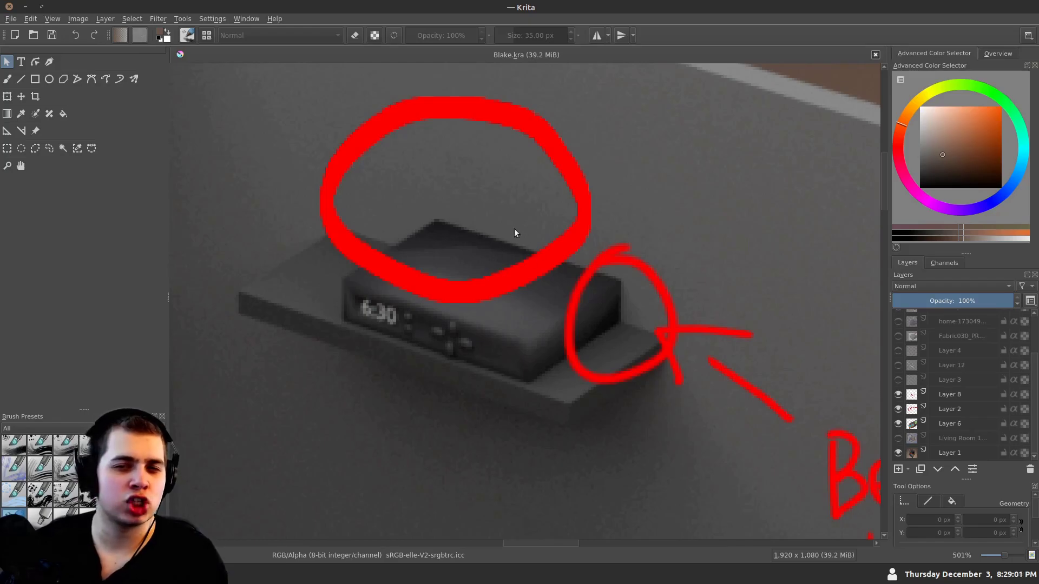
pyautogui.moveTo(451, 250); pyautogui.dragTo(446, 247)
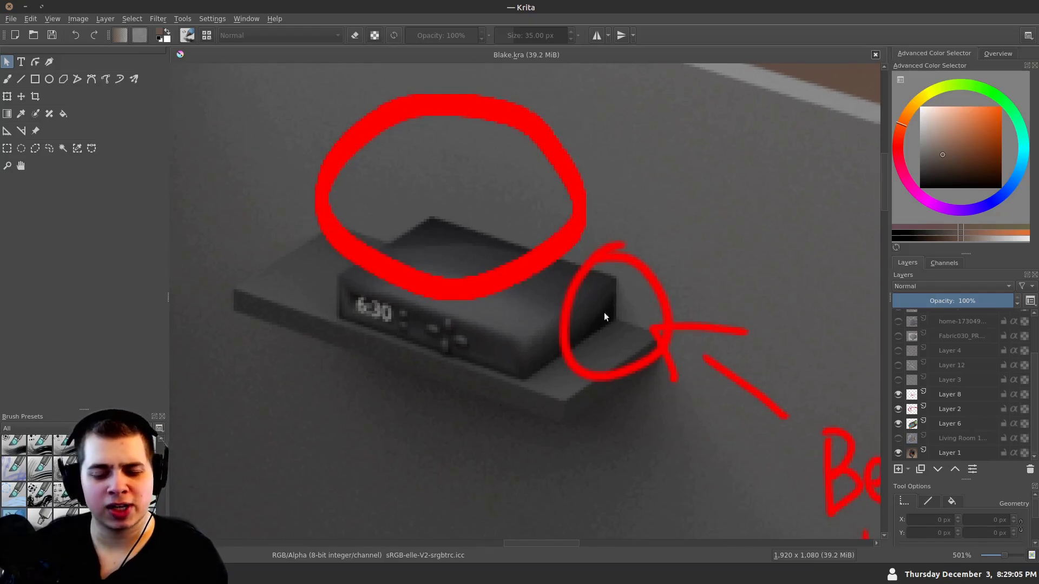
# Follow the "Bevel Objects" arrows and examine the edges of the TV and the plant shelf
pyautogui.scroll(-3, 463, 248)
pyautogui.moveTo(490, 316); pyautogui.dragTo(388, 213)
pyautogui.scroll(-1, 384, 235)
pyautogui.moveTo(667, 301); pyautogui.dragTo(619, 249)
pyautogui.scroll(-3, 620, 253)
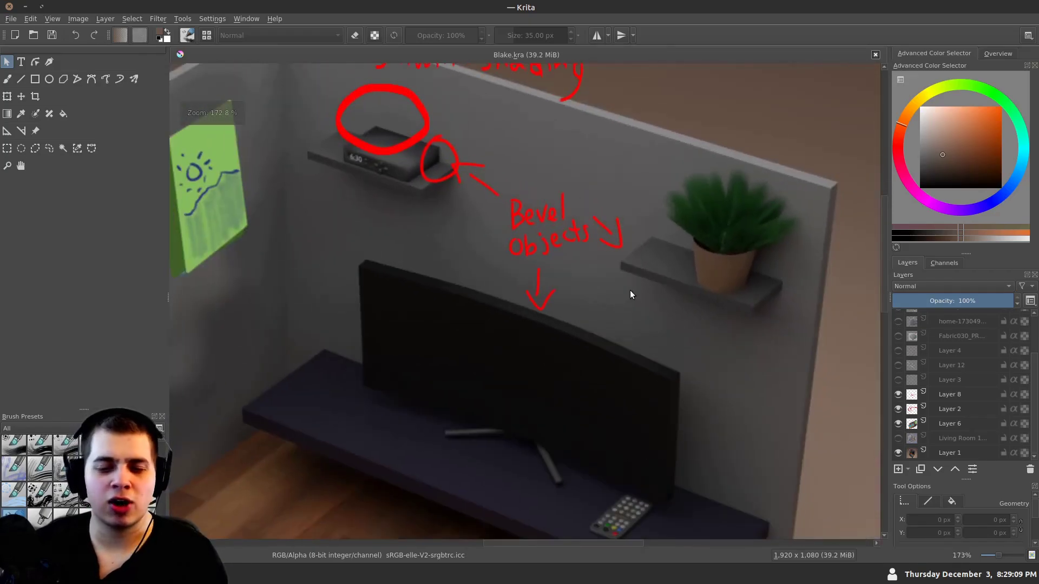
pyautogui.scroll(5, 631, 290)
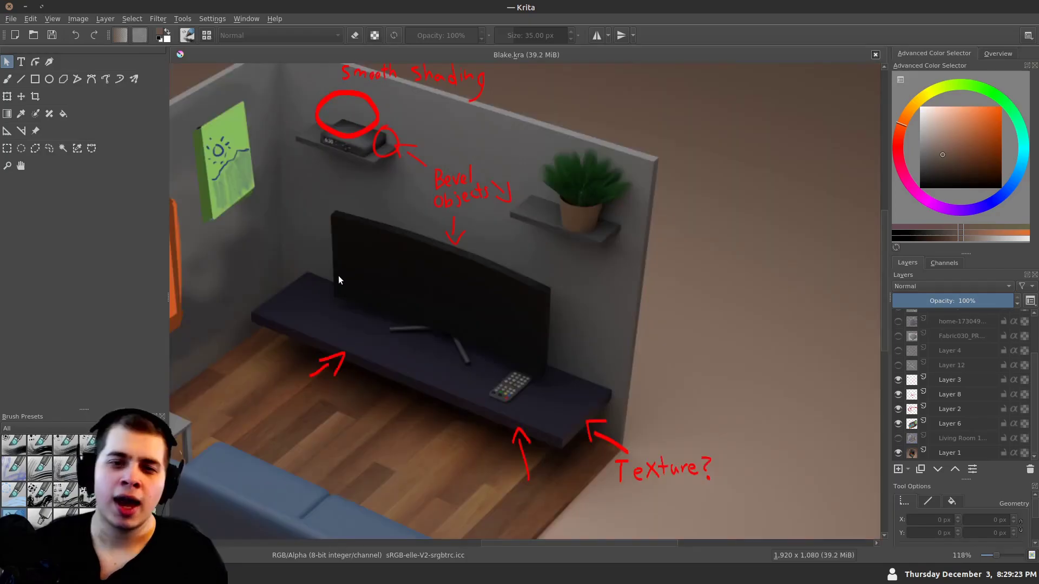
# Examine the dark TV bench surface marked by the Layer 3 "Texture?" note and arrows
pyautogui.scroll(4, 523, 297)
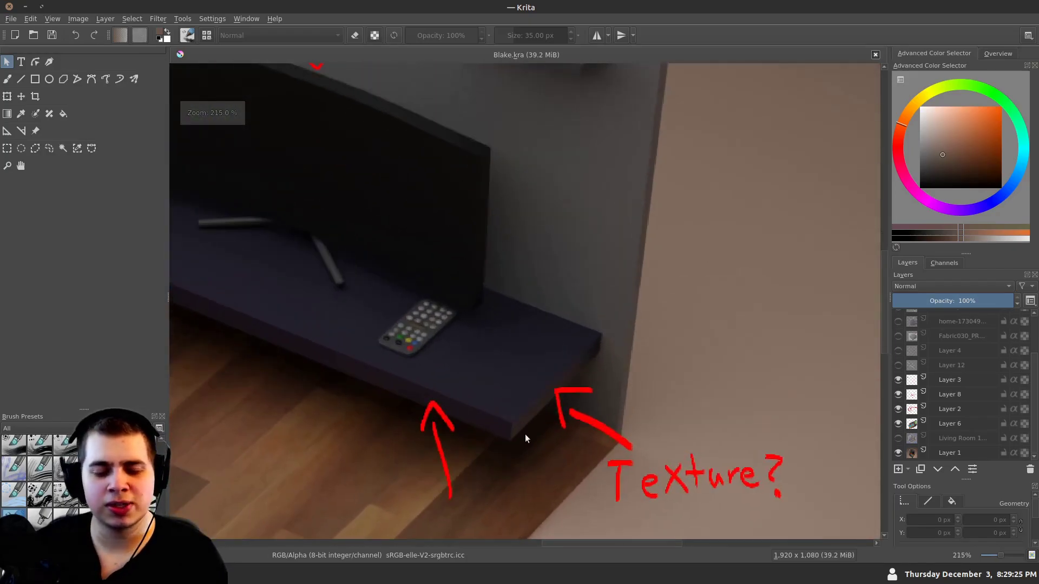
pyautogui.moveTo(260, 291); pyautogui.dragTo(310, 287)
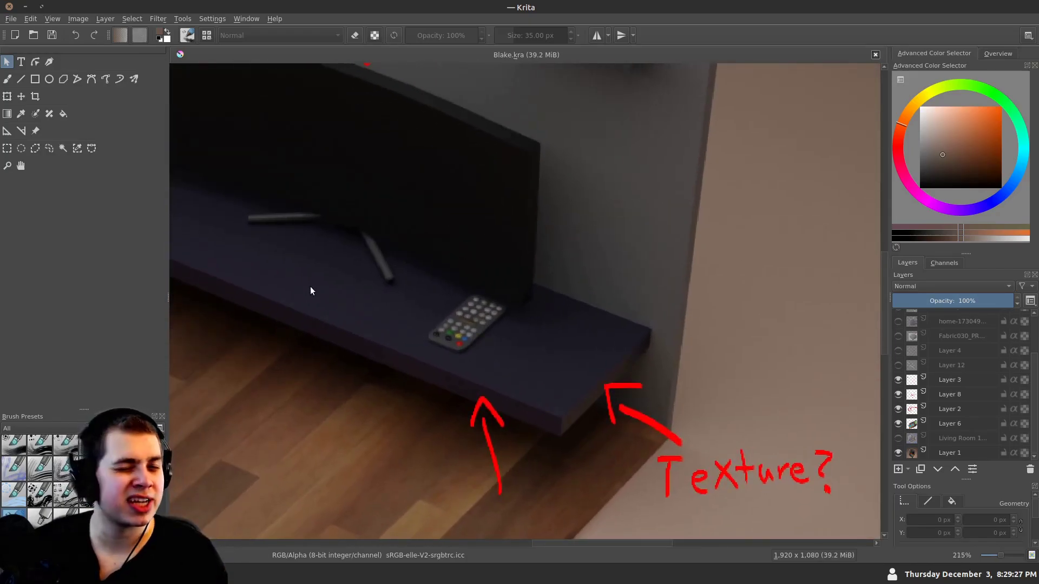
pyautogui.scroll(-2, 312, 264)
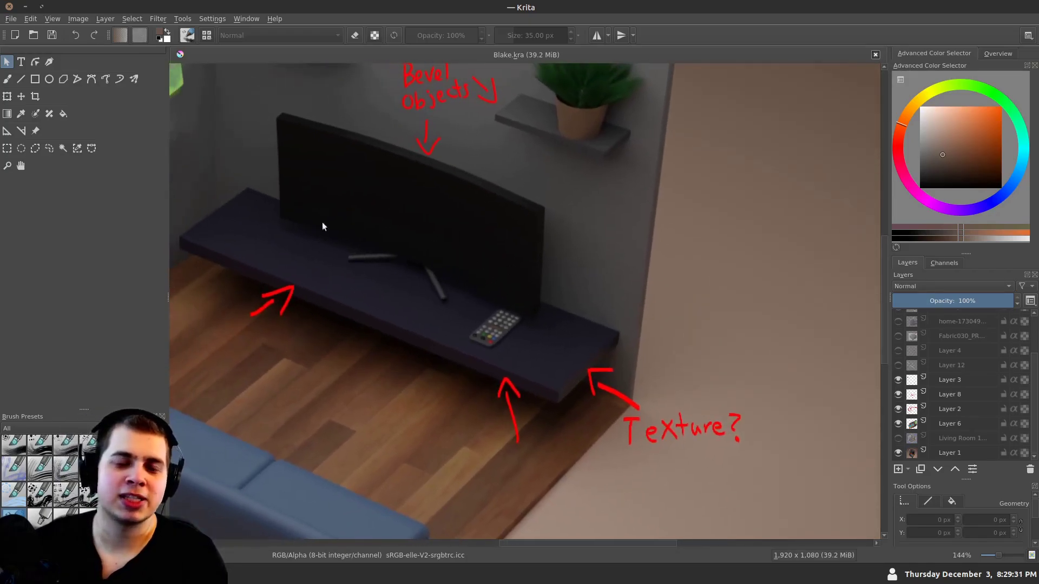
# Reveal the Layer 12 "Turn Down Roughness" note and examine the TV screen it marks
pyautogui.click(898, 365)
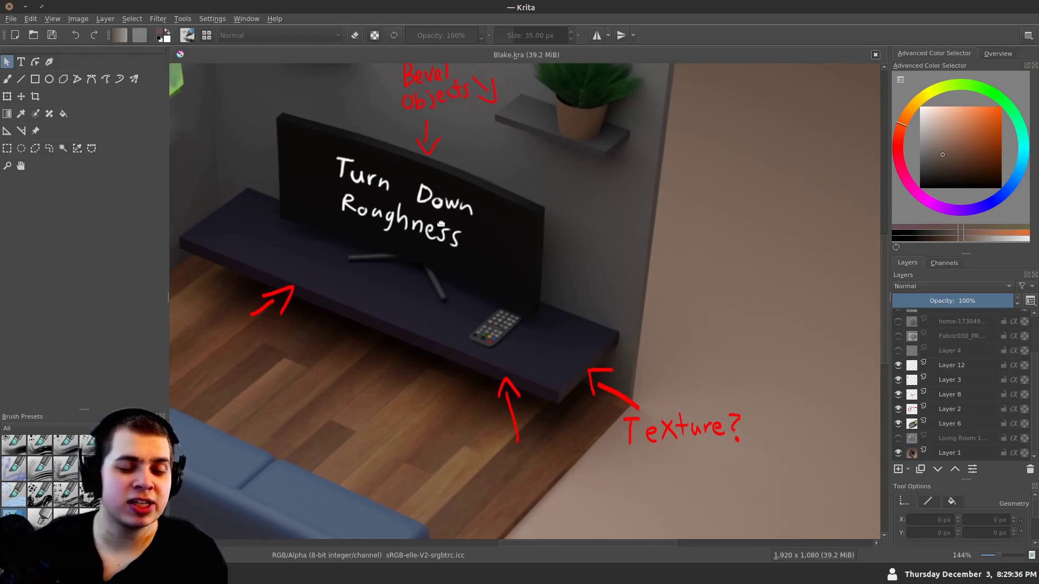
pyautogui.scroll(3, 553, 100)
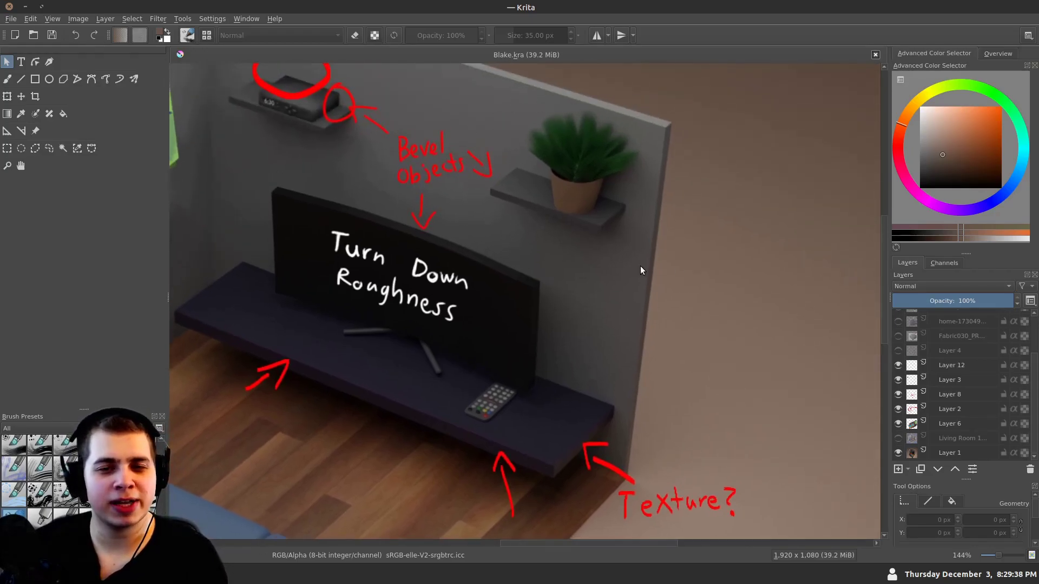
pyautogui.moveTo(442, 271); pyautogui.dragTo(476, 256)
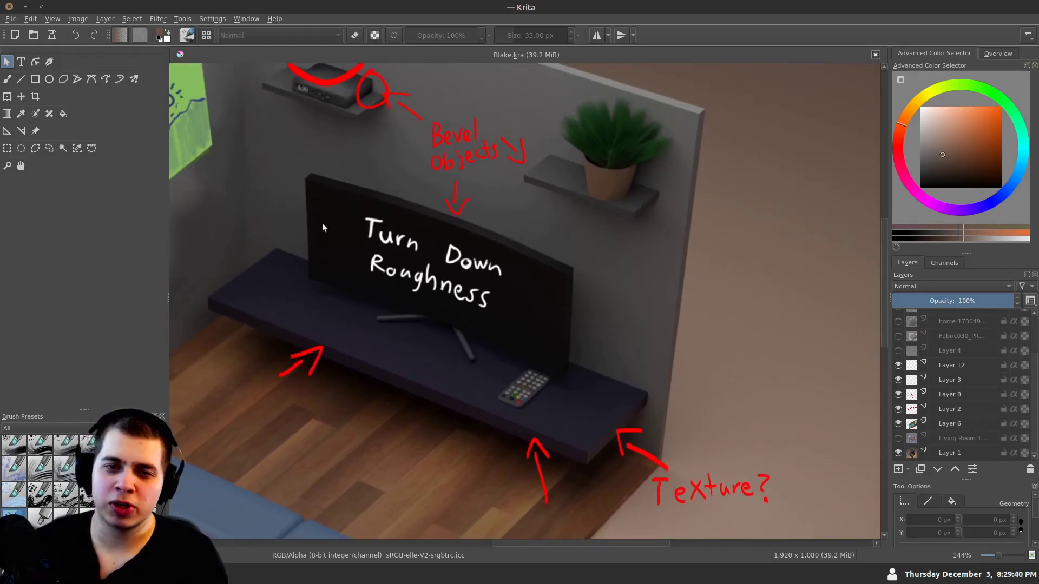
pyautogui.scroll(-3, 401, 340)
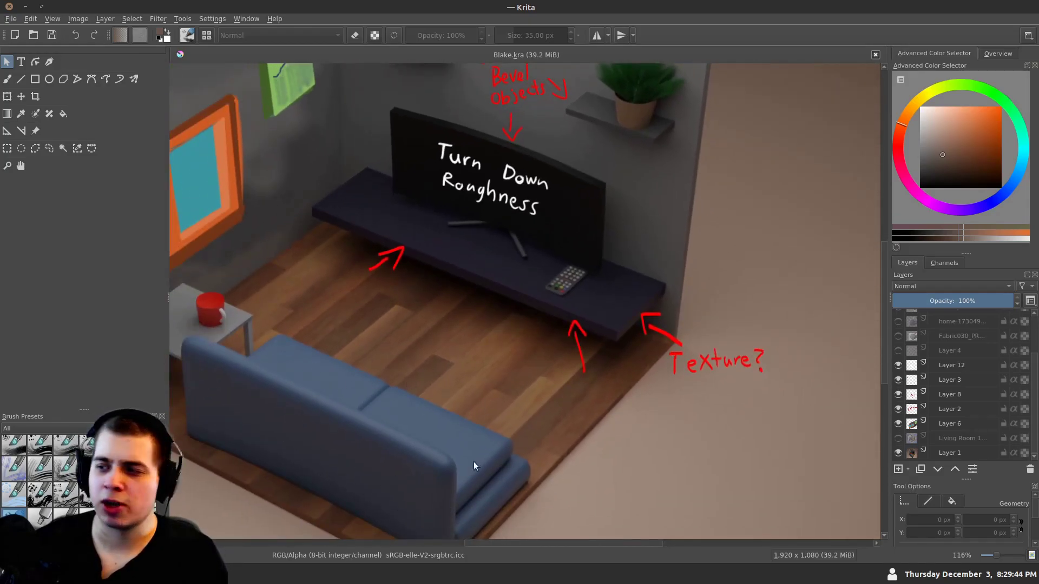
pyautogui.scroll(4, 441, 130)
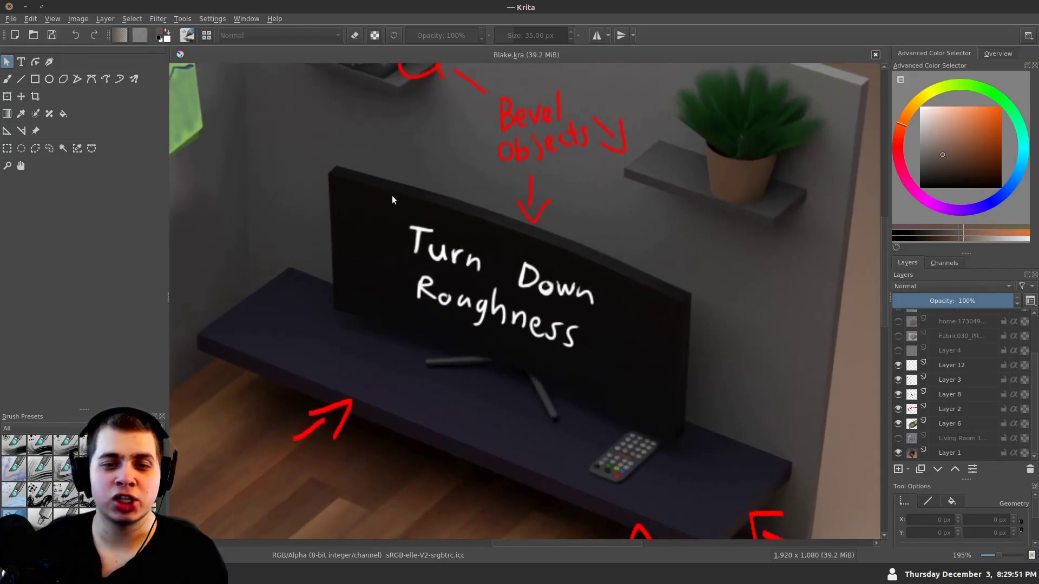
pyautogui.scroll(-4, 393, 200)
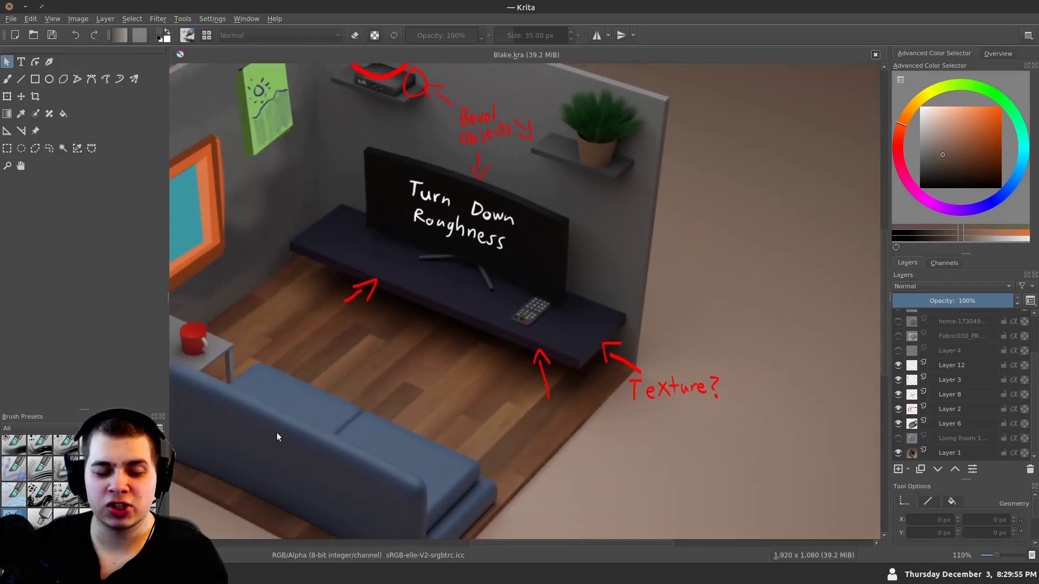
pyautogui.scroll(-3, 299, 268)
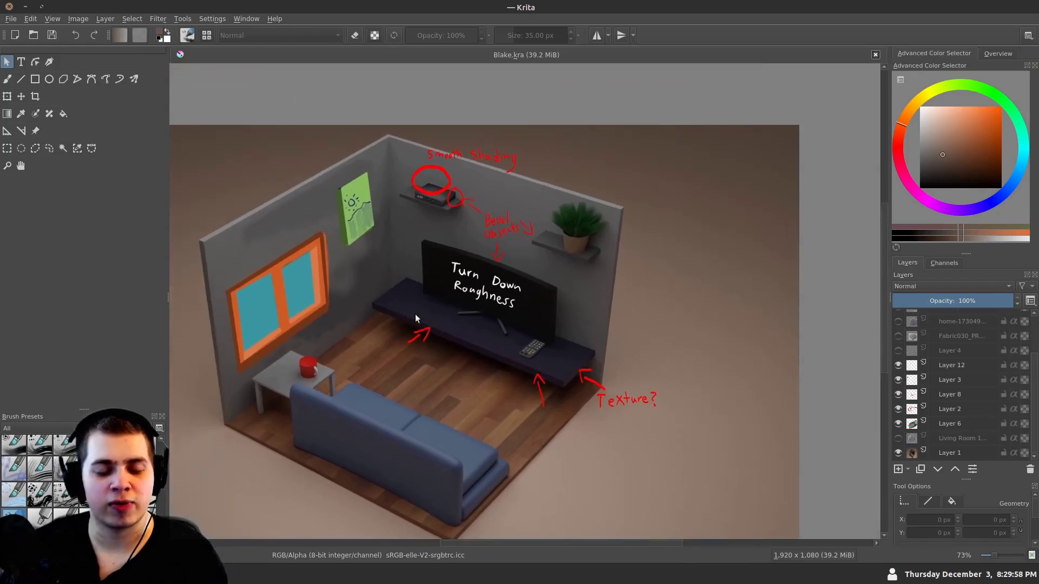
# Reveal the Layer 4 notes about sculpted folds, texture and sharper edges, and examine the sofa they mark
pyautogui.scroll(4, 414, 314)
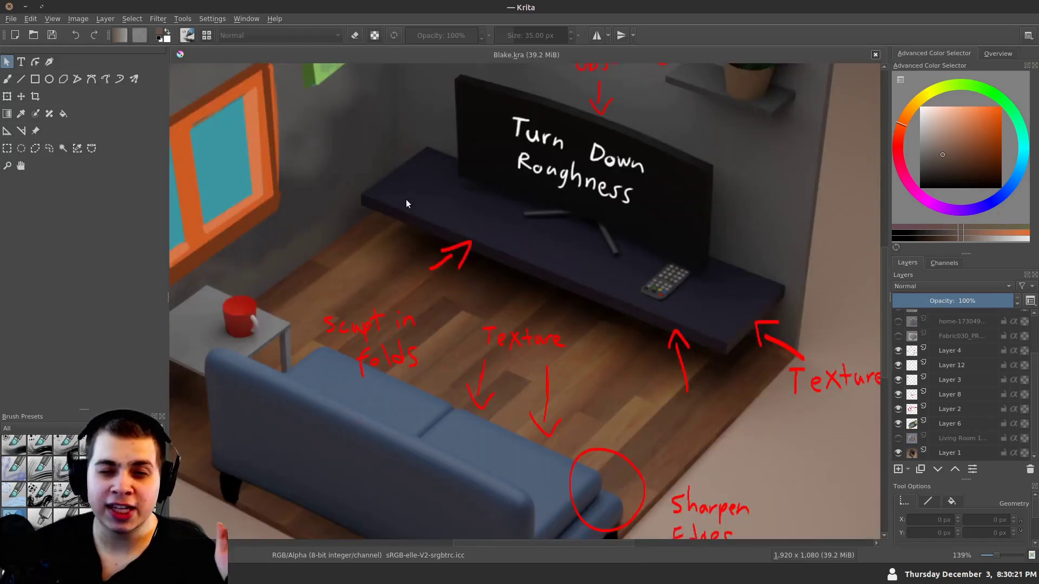
pyautogui.scroll(1, 395, 374)
pyautogui.moveTo(407, 386); pyautogui.dragTo(401, 330)
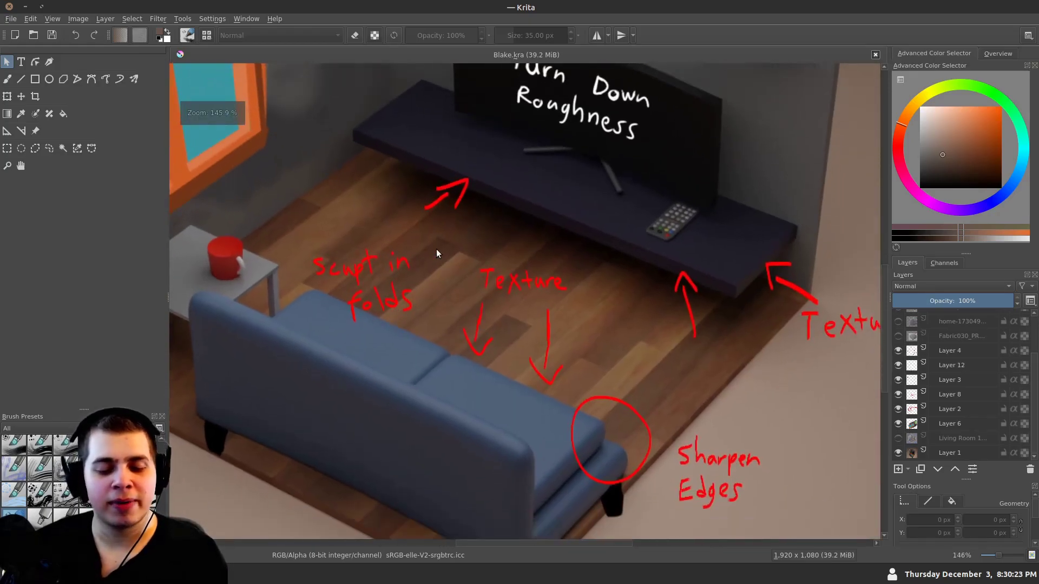
# Reveal the Fabric 030 texture reference and compare it with the sofa's plain blue surface
pyautogui.click(898, 336)
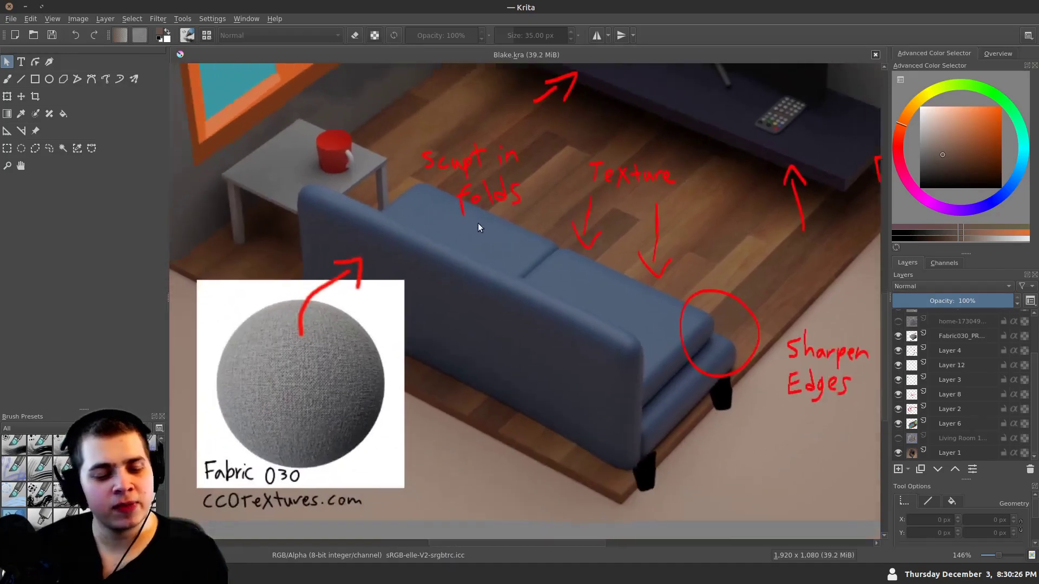
pyautogui.scroll(-1, 405, 364)
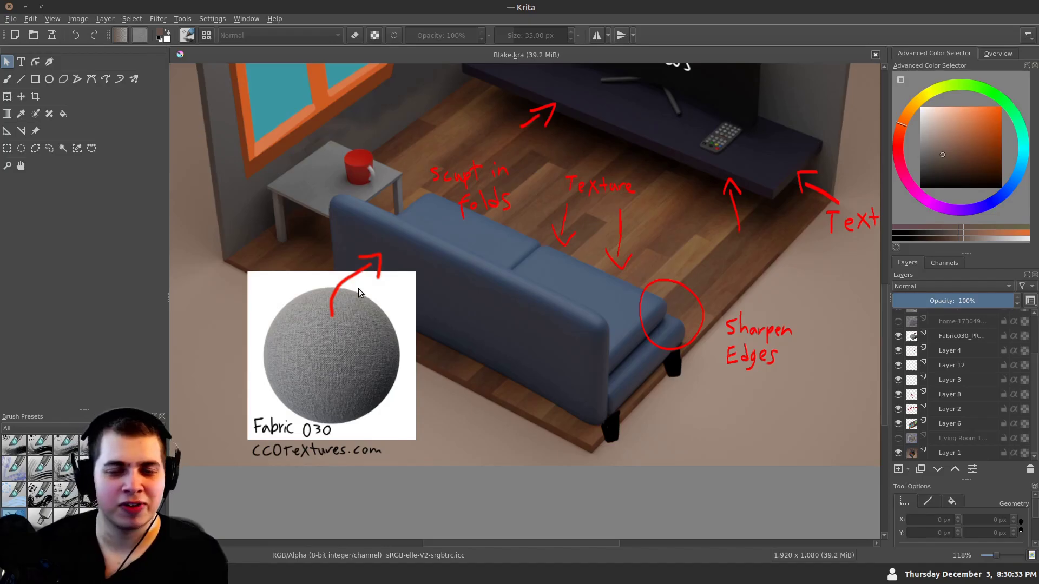
pyautogui.scroll(2, 358, 287)
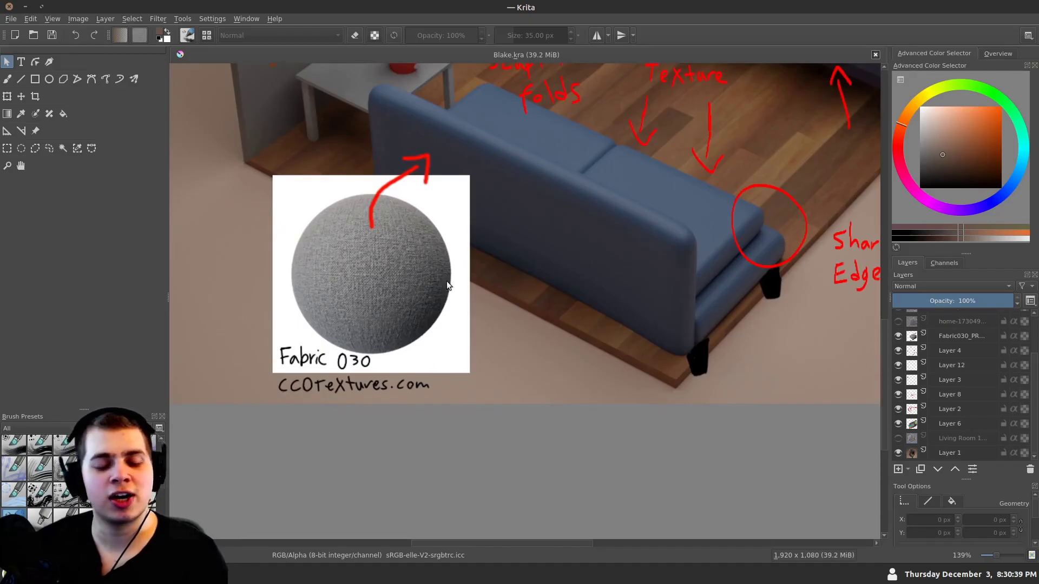
pyautogui.moveTo(388, 263); pyautogui.dragTo(388, 364)
pyautogui.scroll(-1, 373, 319)
pyautogui.scroll(3, 368, 222)
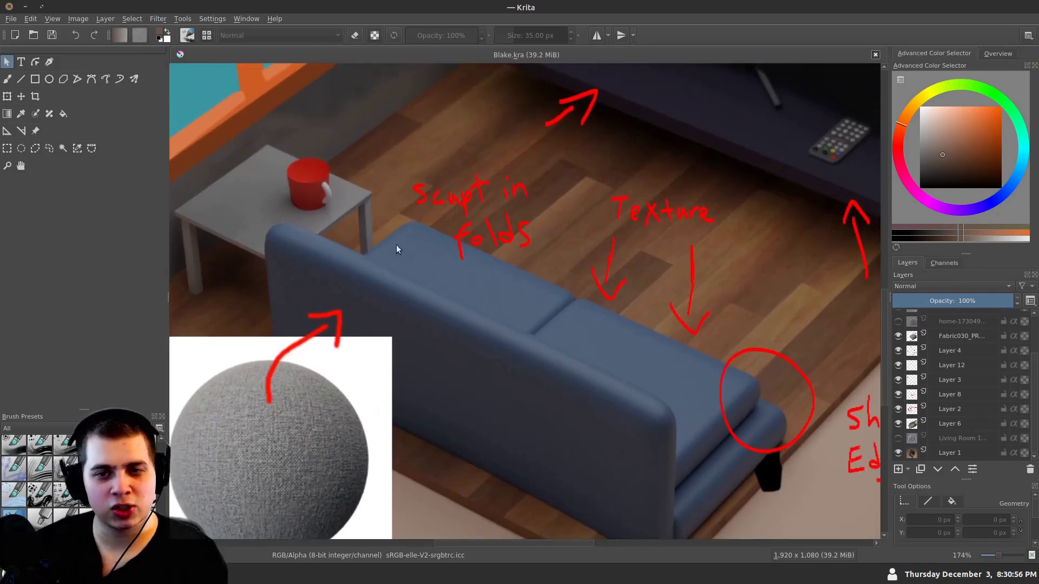
# Examine the sofa's rounded cushion corner circled by the "Sharpen Edges" note
pyautogui.scroll(-2, 403, 295)
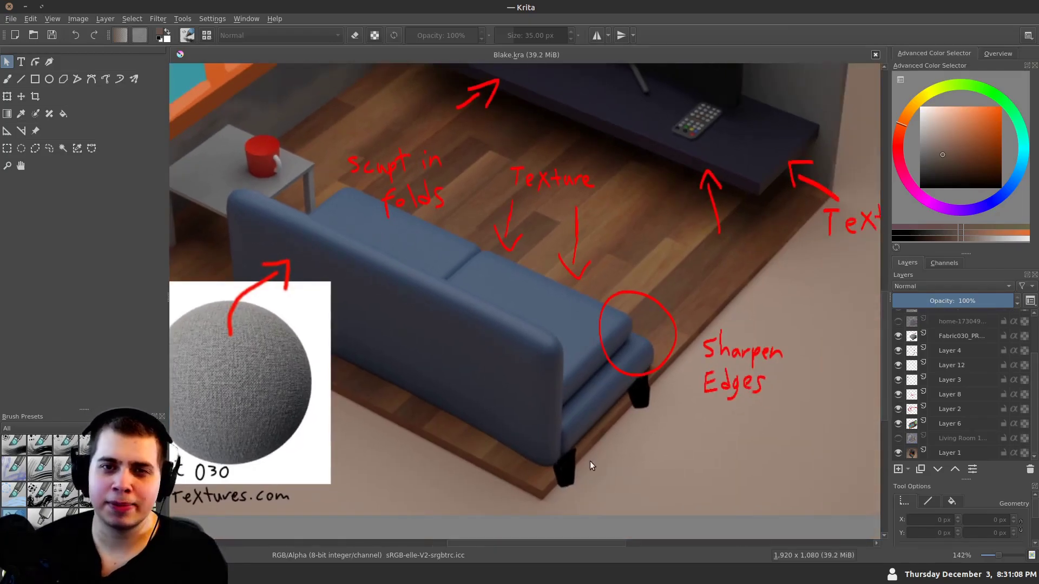
pyautogui.scroll(1, 486, 346)
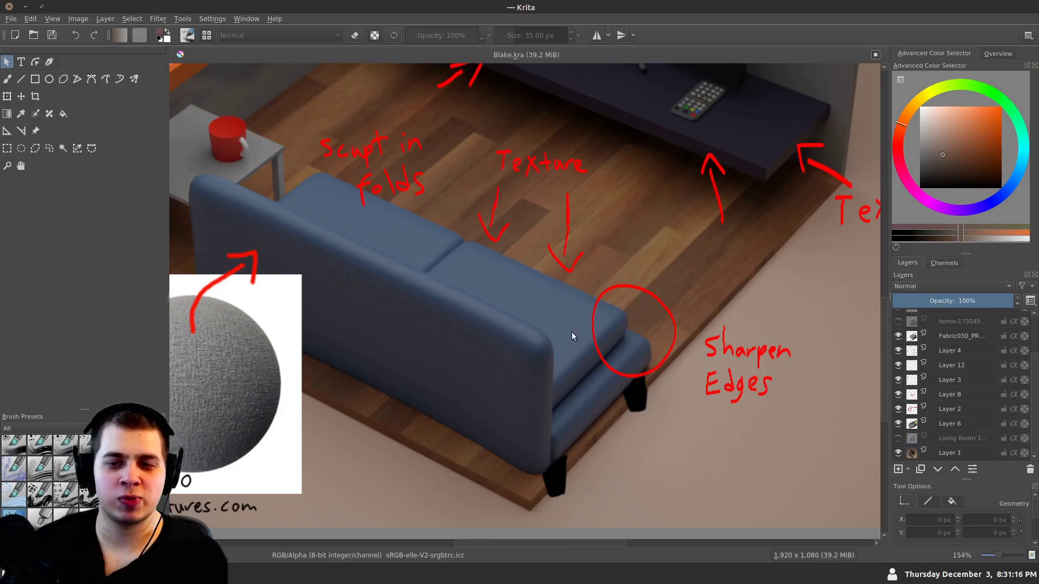
pyautogui.moveTo(576, 318); pyautogui.dragTo(564, 294)
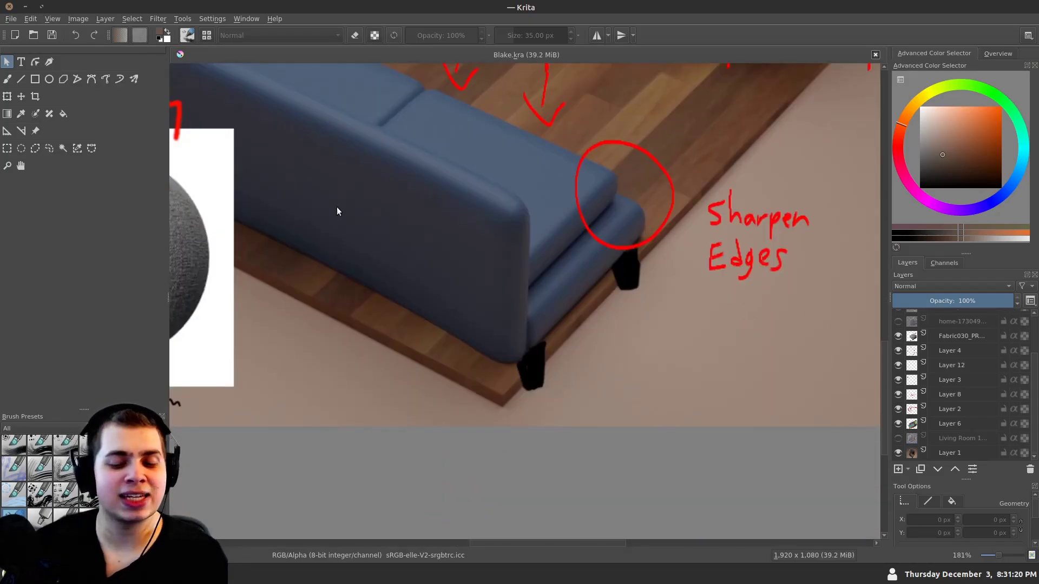
pyautogui.moveTo(341, 211); pyautogui.dragTo(386, 233)
pyautogui.scroll(-1, 372, 232)
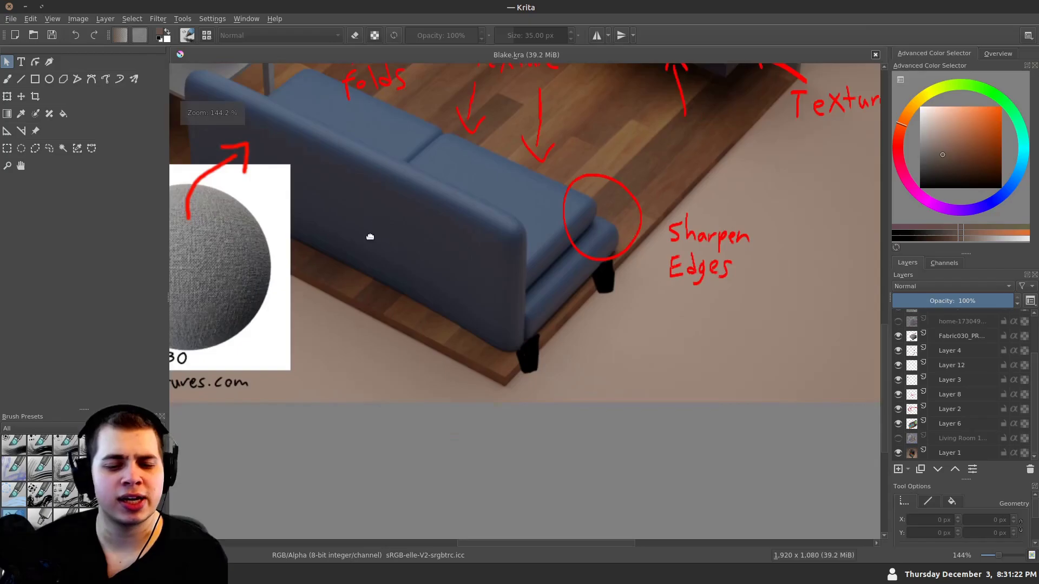
# Examine the sofa's back panel and the black legs painted beneath it
pyautogui.scroll(1, 390, 216)
pyautogui.moveTo(503, 343); pyautogui.dragTo(545, 310)
pyautogui.moveTo(341, 234); pyautogui.dragTo(419, 252)
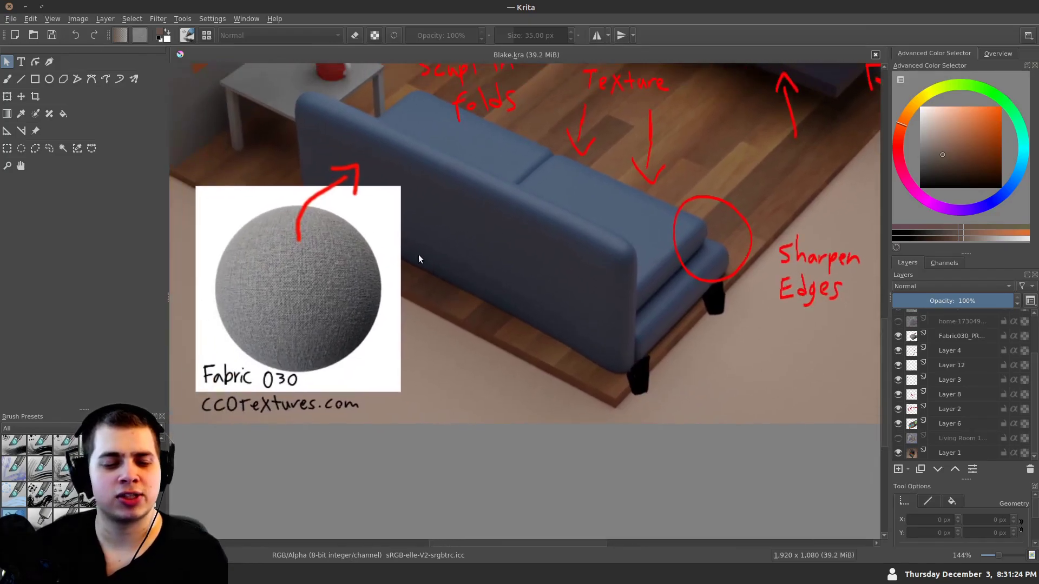
pyautogui.moveTo(607, 356); pyautogui.dragTo(501, 275)
pyautogui.scroll(3, 529, 323)
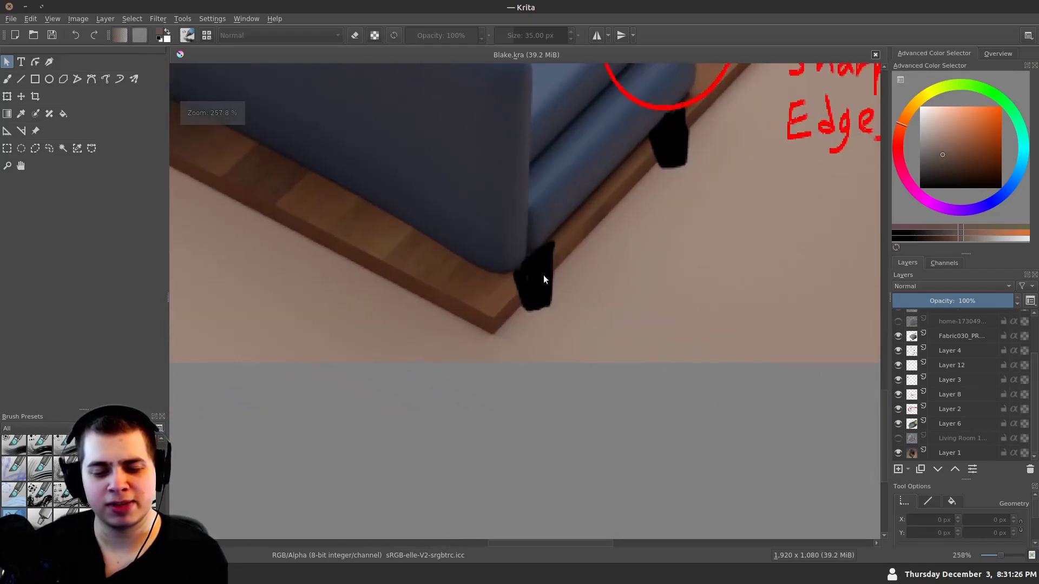
pyautogui.scroll(-1, 543, 297)
pyautogui.scroll(1, 519, 281)
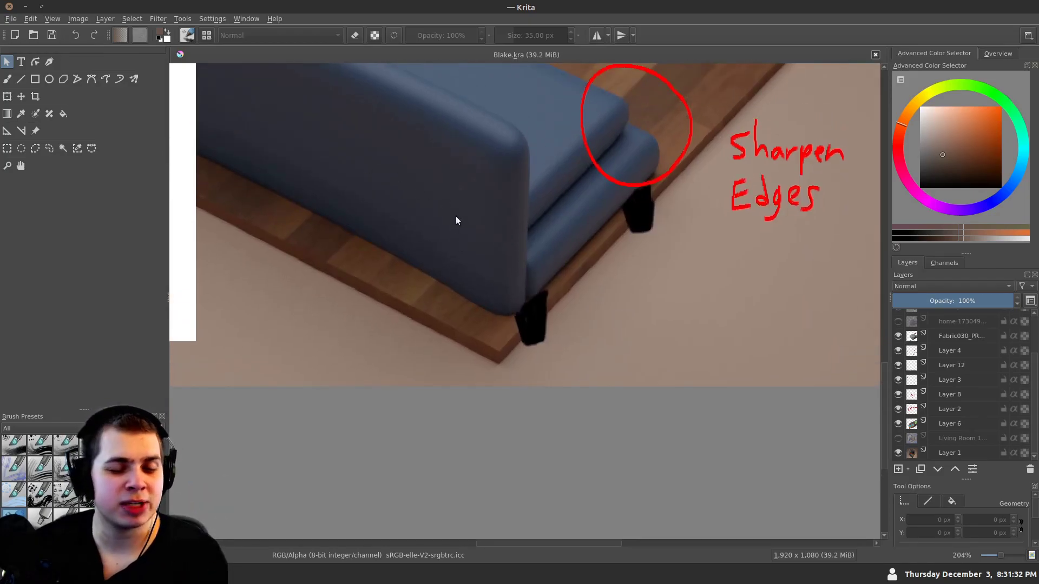
# Reveal the real sofa reference photo and compare its cushion seams with the circled edges of the rendered sofa
pyautogui.scroll(-3, 561, 313)
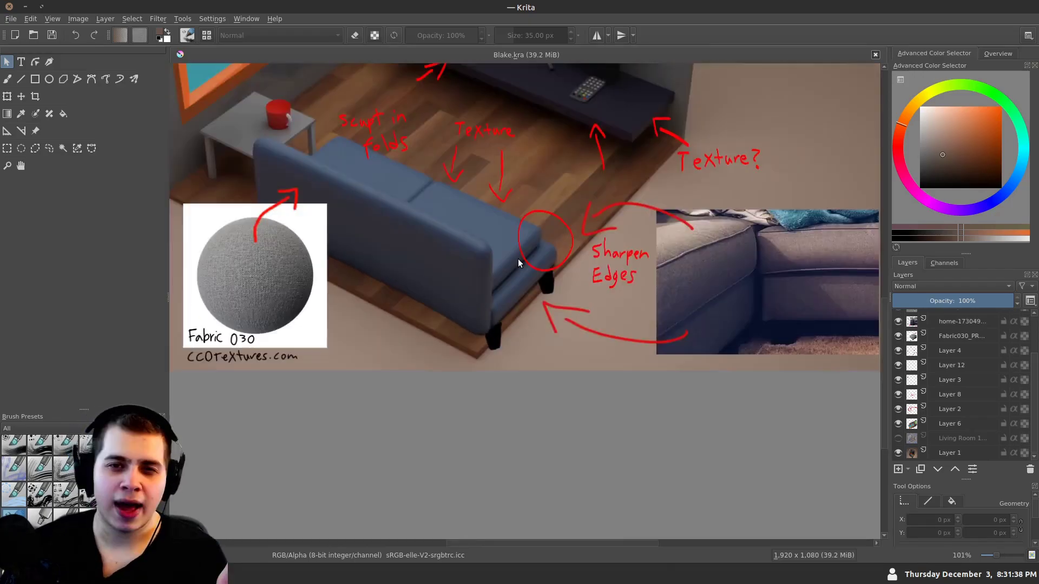
pyautogui.moveTo(414, 193); pyautogui.dragTo(328, 201)
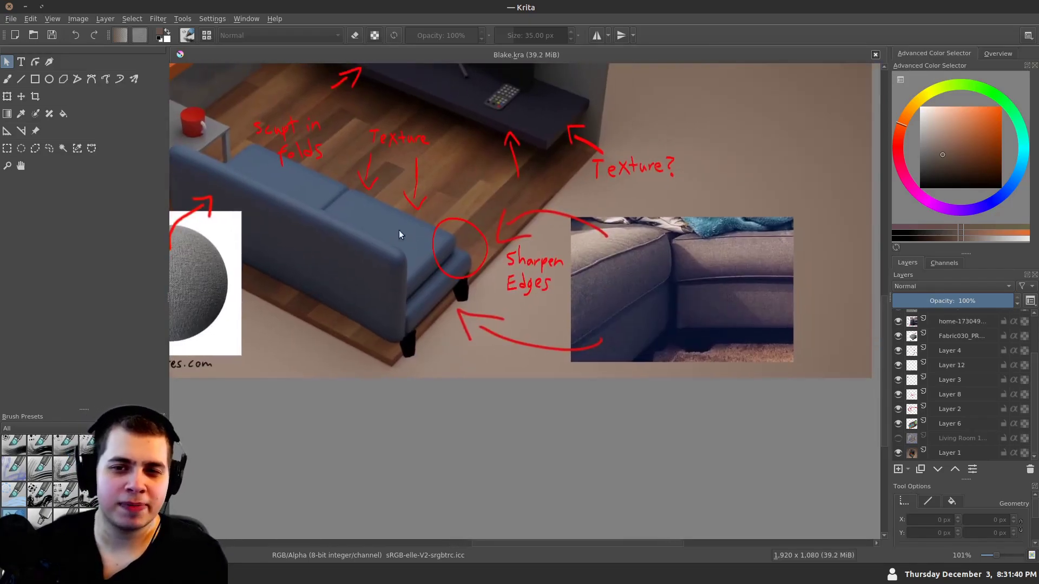
pyautogui.moveTo(791, 253)
pyautogui.mouseDown()
pyautogui.moveTo(878, 236)
pyautogui.moveTo(782, 255)
pyautogui.mouseUp()
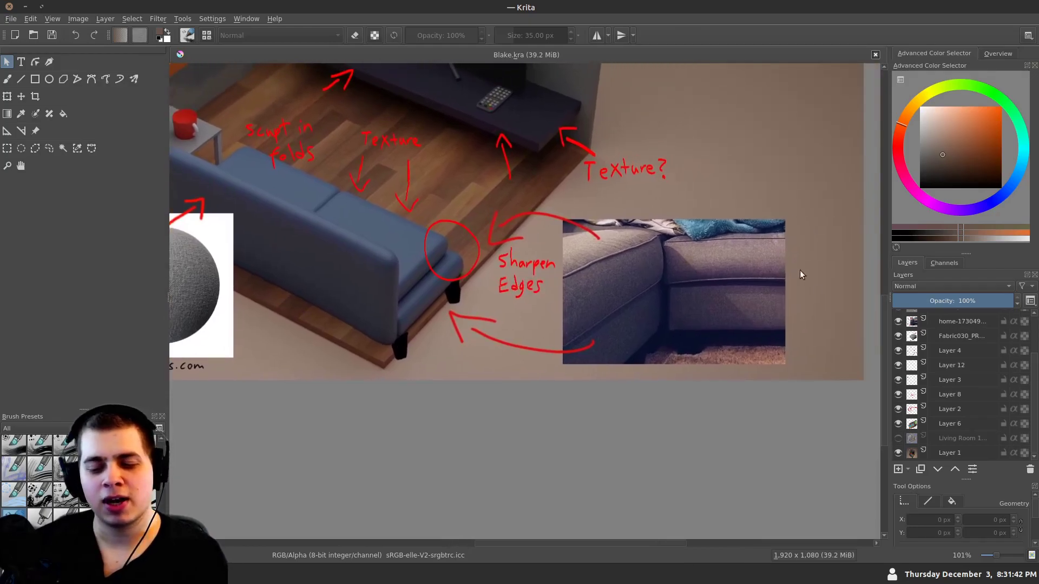
pyautogui.scroll(4, 564, 265)
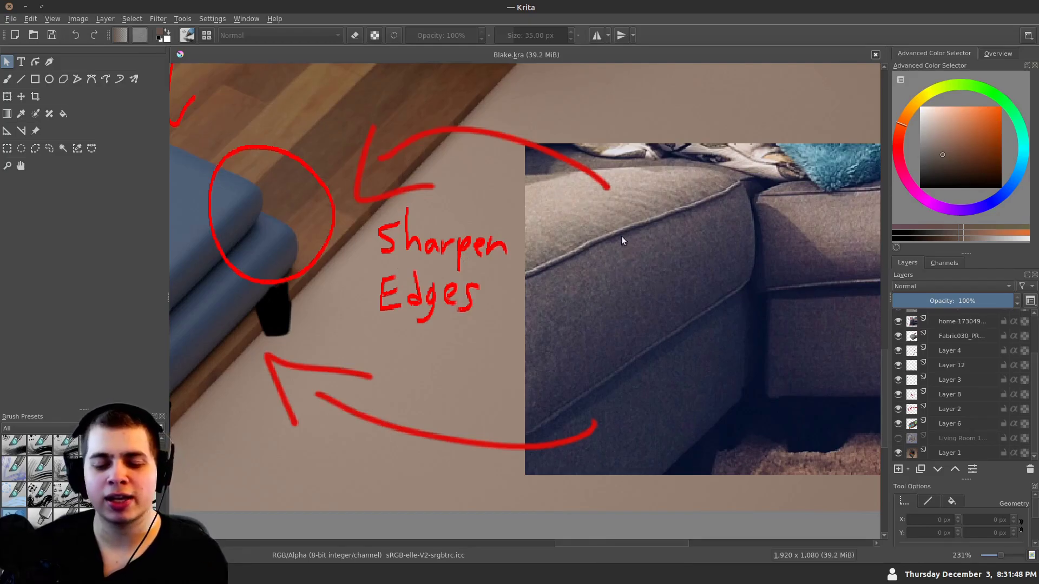
pyautogui.moveTo(246, 273); pyautogui.dragTo(526, 306)
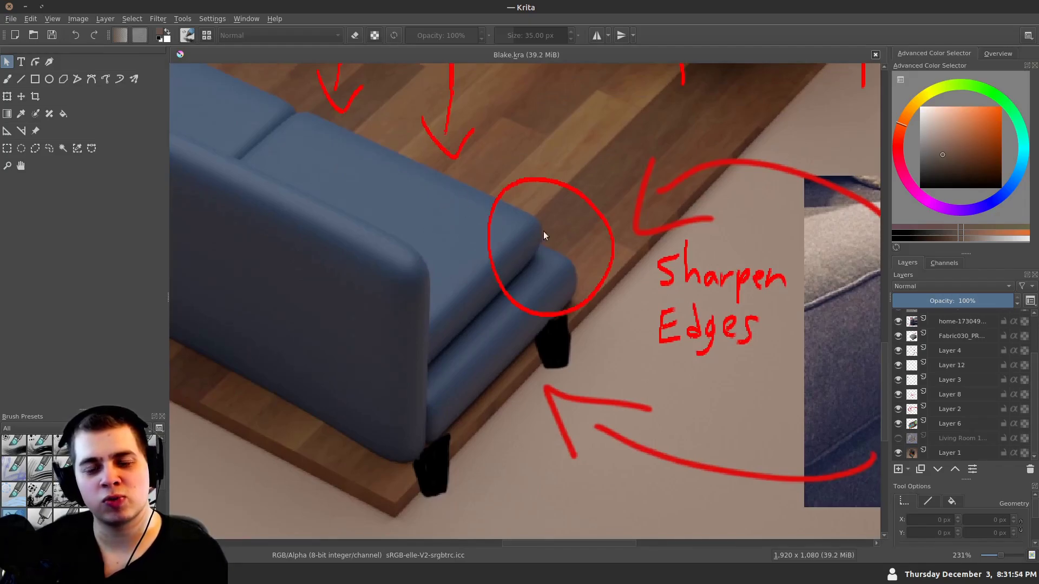
pyautogui.scroll(-3, 574, 285)
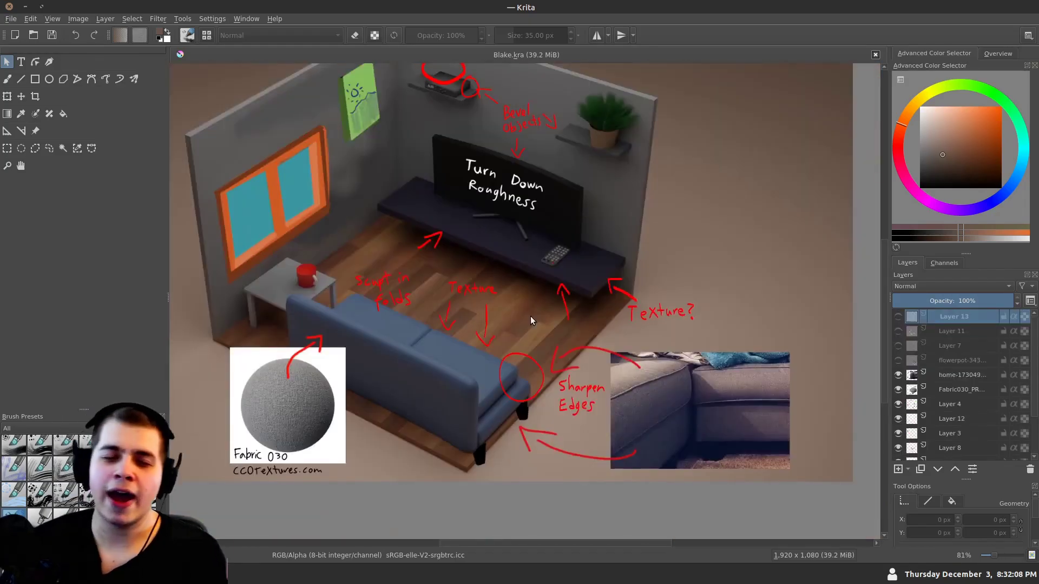
# Reveal the Pixabay flowerpot reference and examine its leaves and woven pot as a guide for the shelf plant
pyautogui.scroll(2, 542, 213)
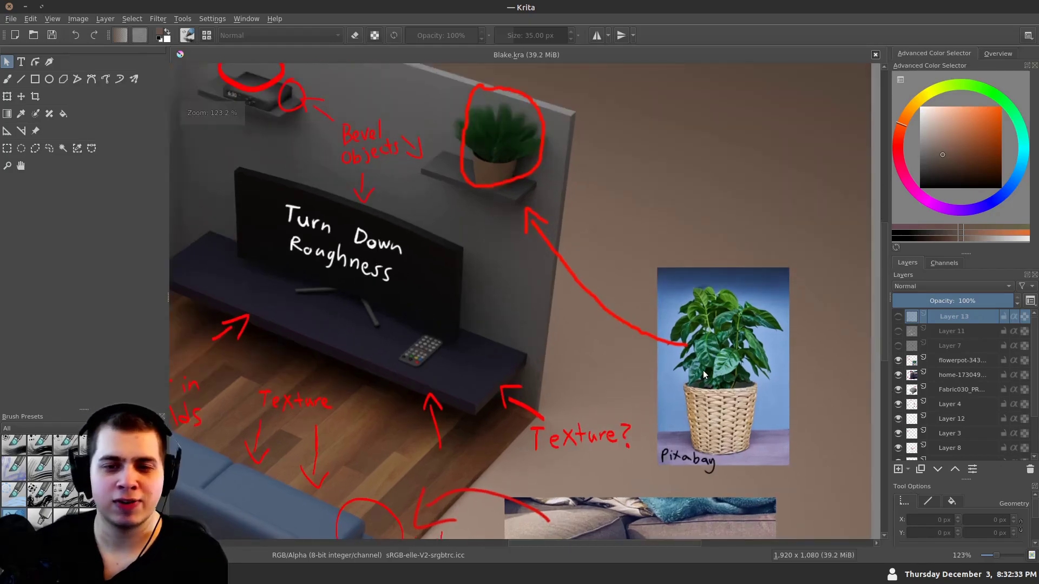
pyautogui.moveTo(703, 370); pyautogui.dragTo(616, 307)
pyautogui.scroll(2, 616, 307)
pyautogui.moveTo(692, 326); pyautogui.dragTo(627, 337)
pyautogui.scroll(4, 628, 338)
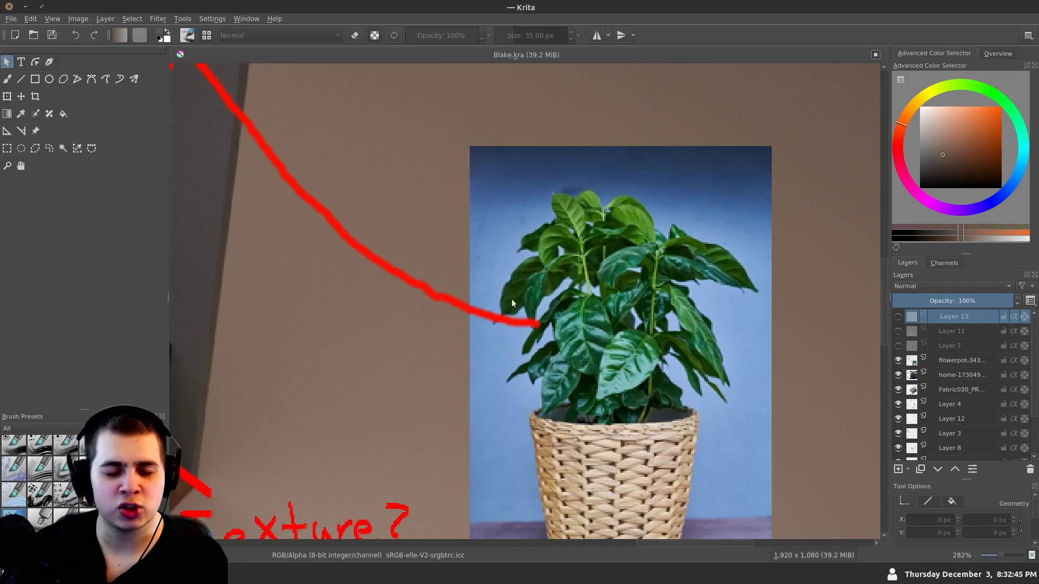
pyautogui.scroll(-2, 577, 352)
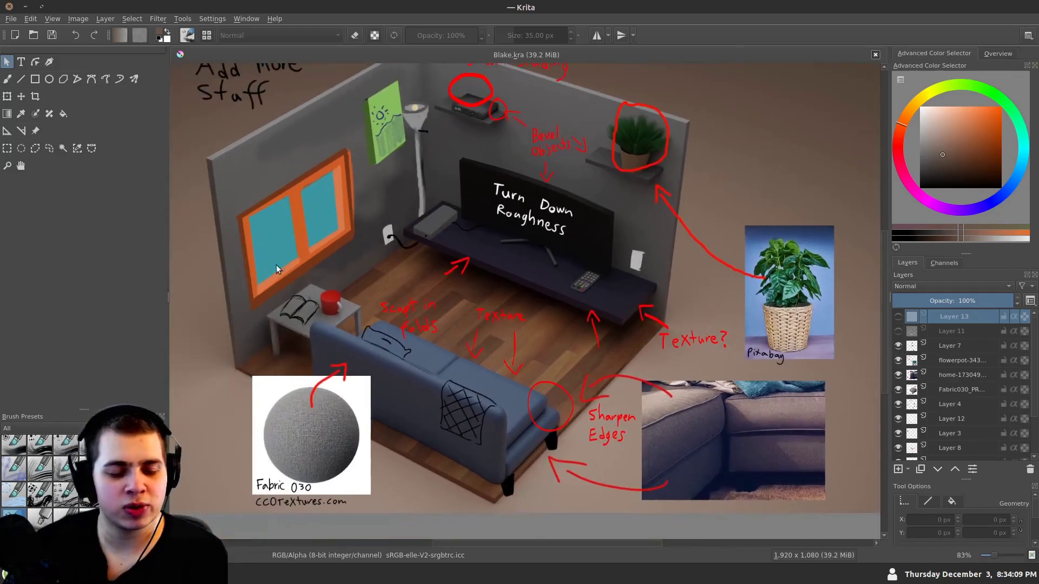
# Reveal the Layer 7 "Add More Stuff" sketches and examine the suggested book, pillow, blanket, outlets and floor lamp
pyautogui.scroll(4, 275, 265)
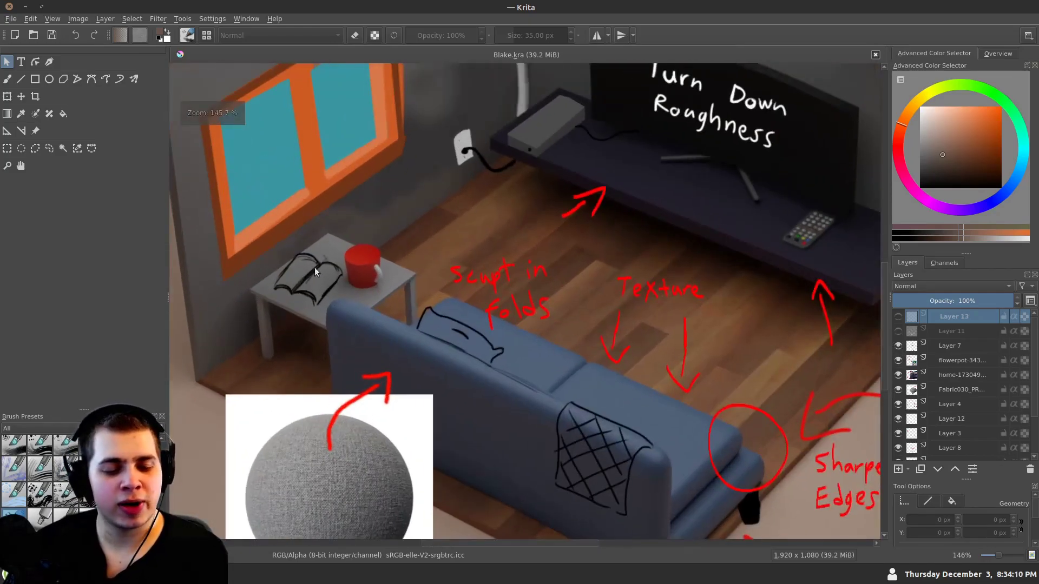
pyautogui.moveTo(468, 128); pyautogui.dragTo(422, 203)
pyautogui.moveTo(461, 91); pyautogui.dragTo(436, 213)
pyautogui.scroll(-2, 436, 213)
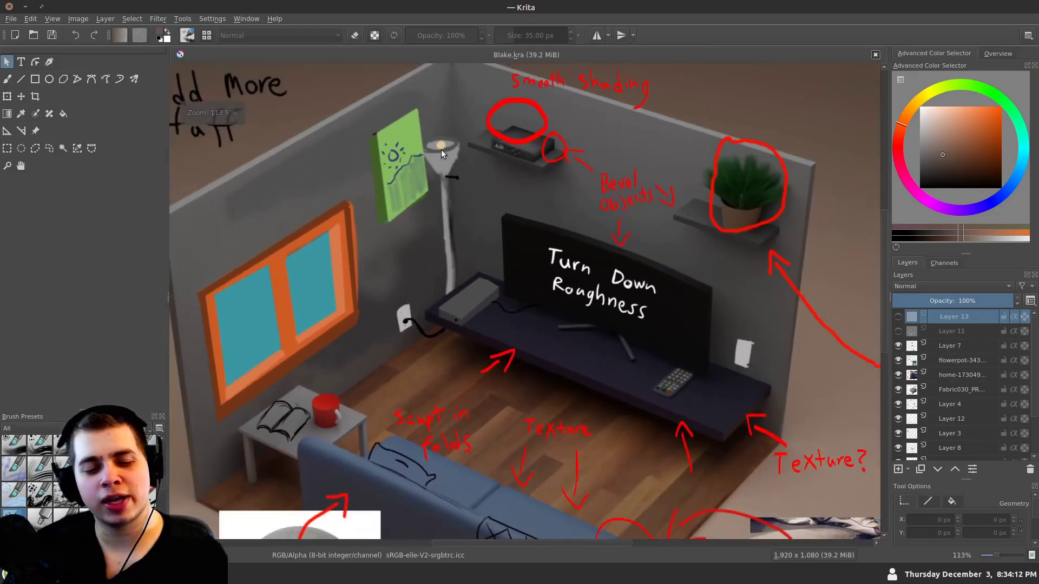
pyautogui.scroll(-2, 733, 309)
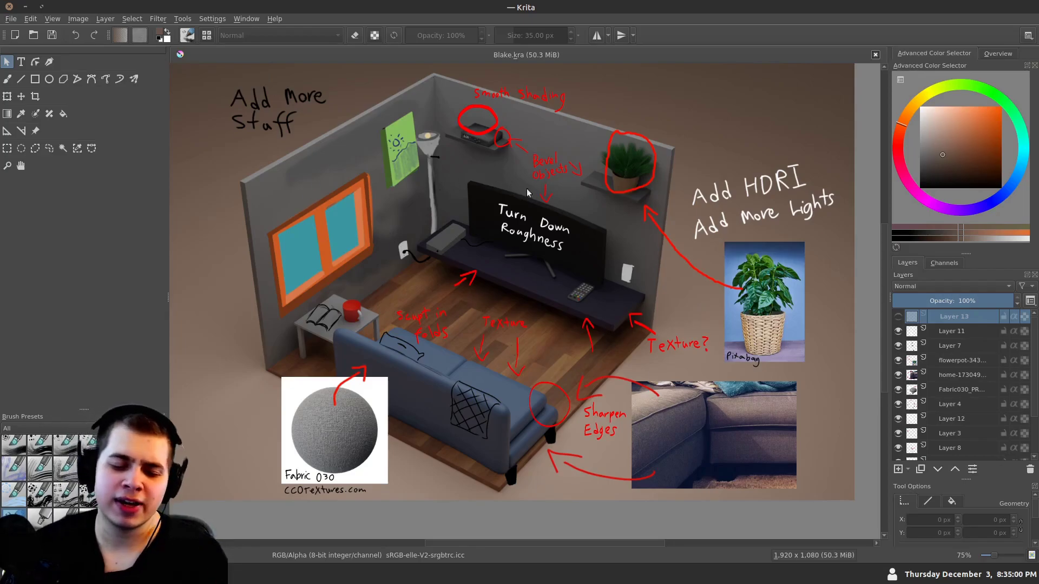
# Reveal the Layer 11 "Add HDRI" and "Add More Lights" note and the Layer 13 "Crop" guides around the room
pyautogui.scroll(2, 483, 287)
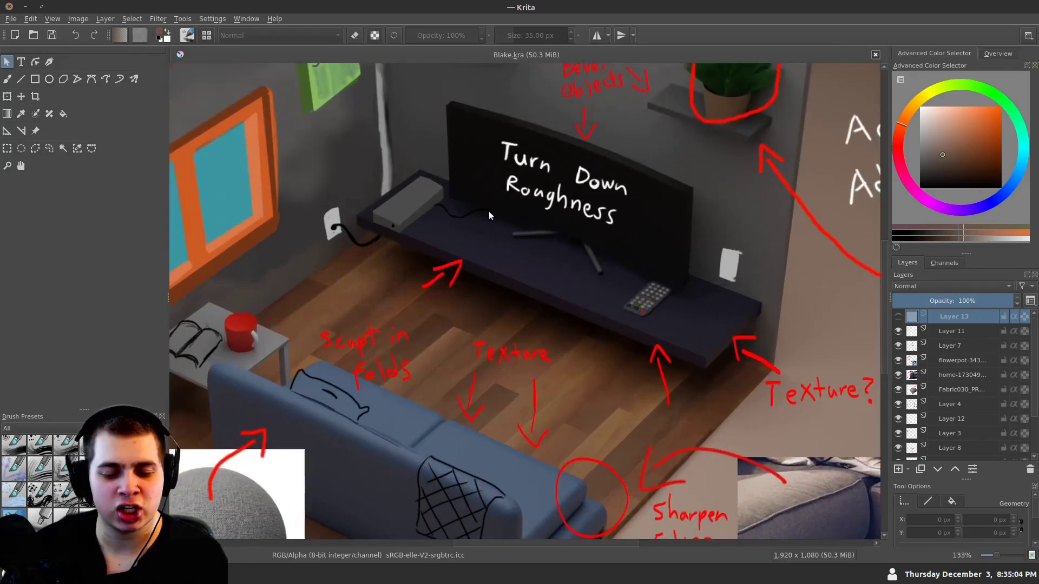
pyautogui.scroll(-3, 497, 216)
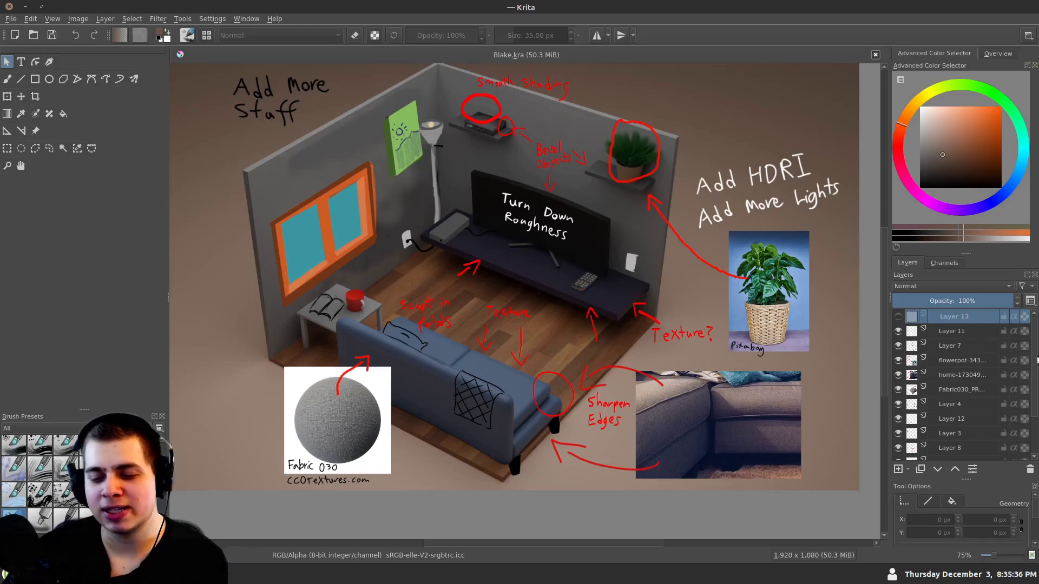
pyautogui.click(898, 317)
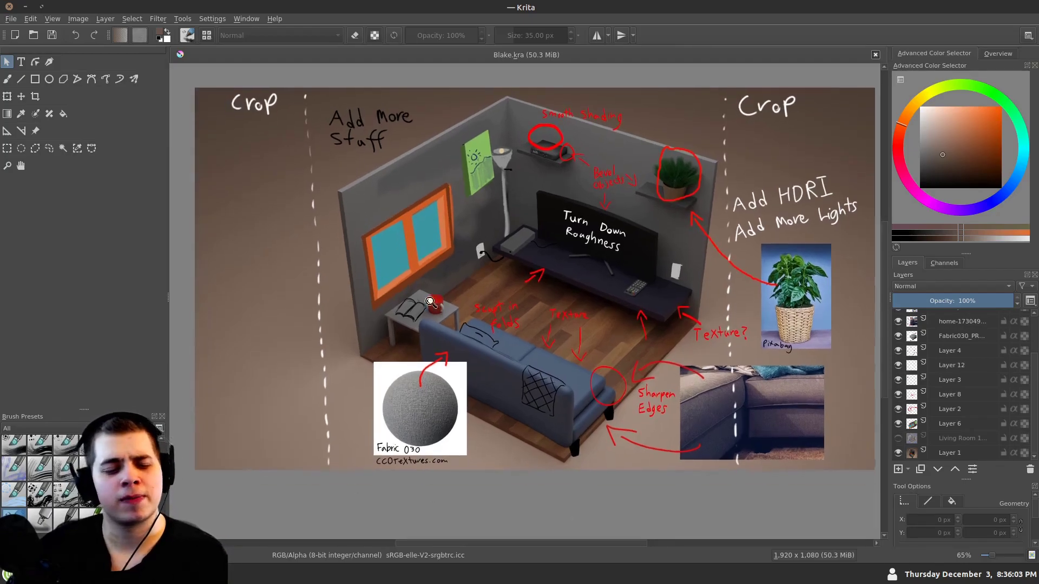
# Mark the red mug's rim on Layer 15 with the brush, switching its colour to black and its size to 5.51 px
pyautogui.scroll(5, 446, 295)
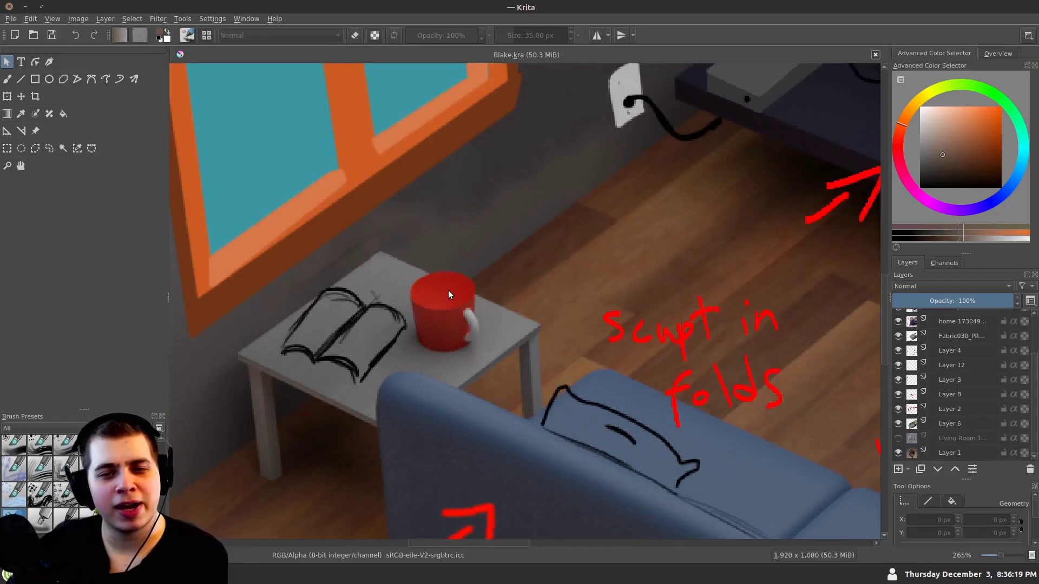
pyautogui.scroll(3, 459, 241)
pyautogui.scroll(1, 457, 303)
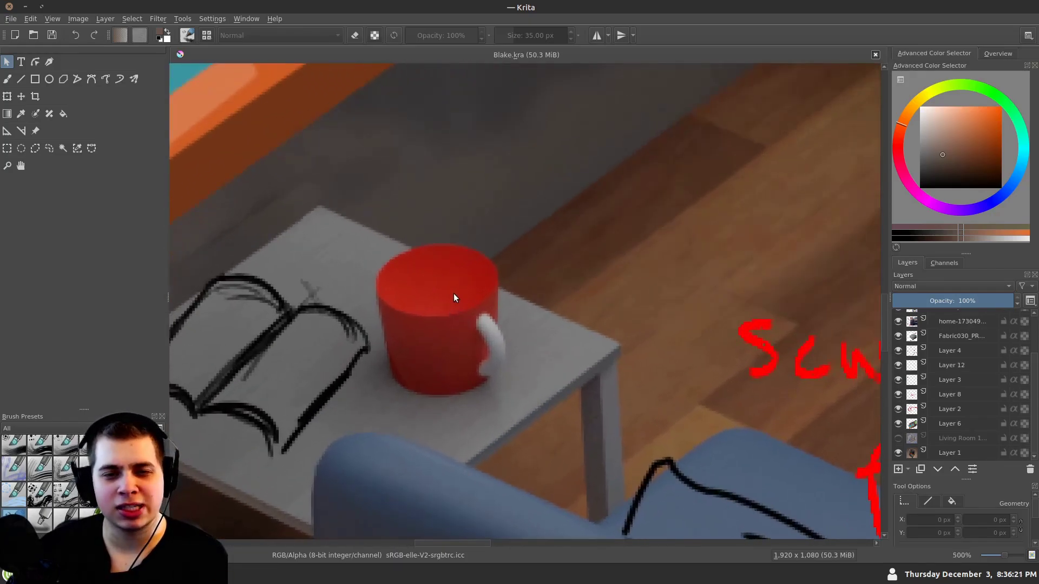
pyautogui.scroll(1, 453, 293)
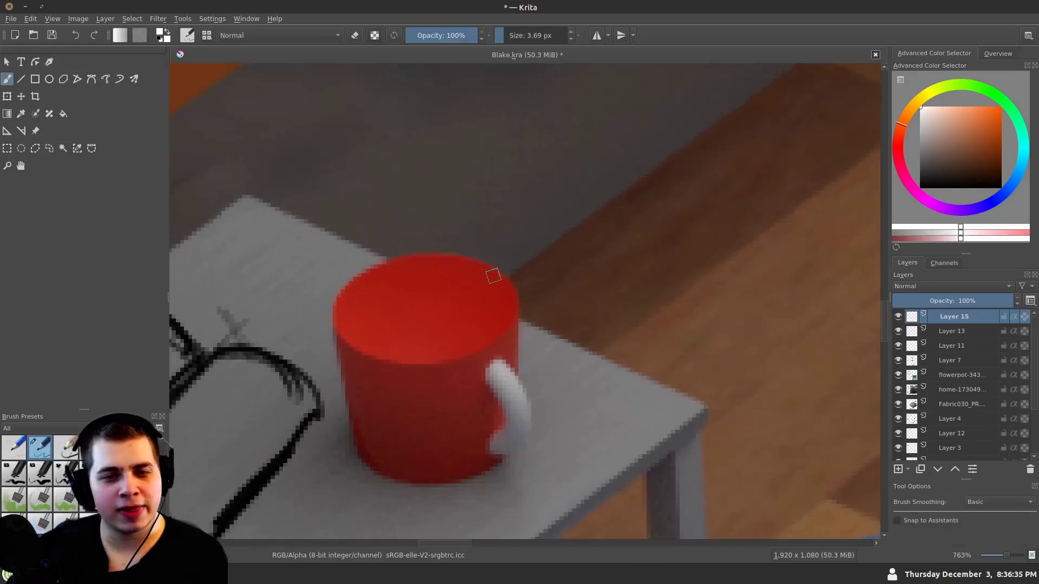
pyautogui.moveTo(465, 269)
pyautogui.mouseDown()
pyautogui.moveTo(495, 305)
pyautogui.moveTo(491, 291)
pyautogui.moveTo(484, 334)
pyautogui.moveTo(496, 295)
pyautogui.moveTo(543, 315)
pyautogui.mouseUp()
pyautogui.scroll(-1, 508, 323)
pyautogui.moveTo(466, 275)
pyautogui.mouseDown()
pyautogui.moveTo(358, 314)
pyautogui.moveTo(478, 310)
pyautogui.moveTo(464, 313)
pyautogui.moveTo(441, 287)
pyautogui.moveTo(405, 312)
pyautogui.mouseUp()
pyautogui.press('x')
pyautogui.press(']')
pyautogui.press(']')
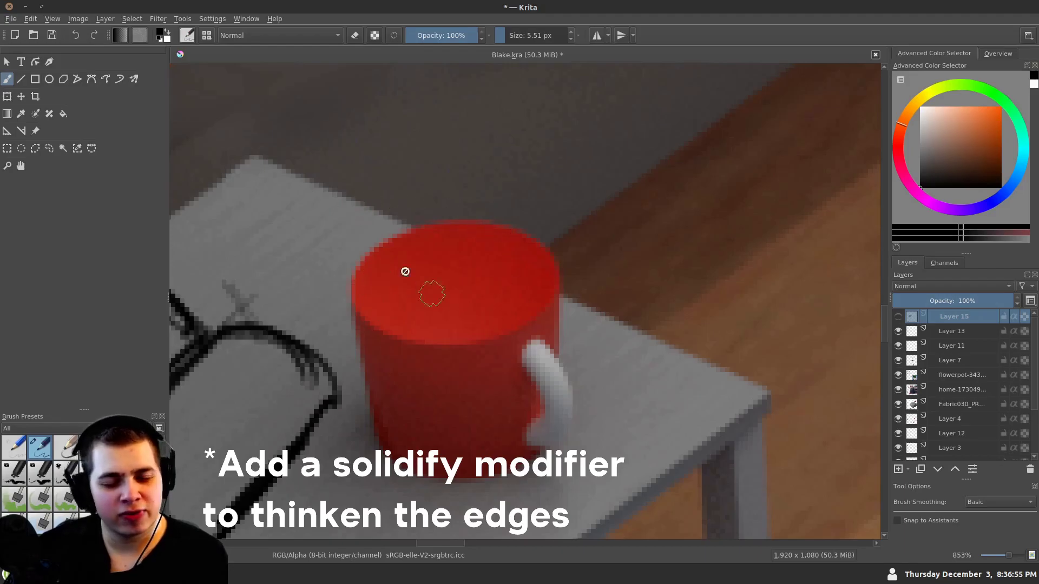
# Examine the thin rim of the red mug up close with the Layer 15 markings hidden
pyautogui.scroll(-5, 389, 236)
pyautogui.scroll(2, 390, 238)
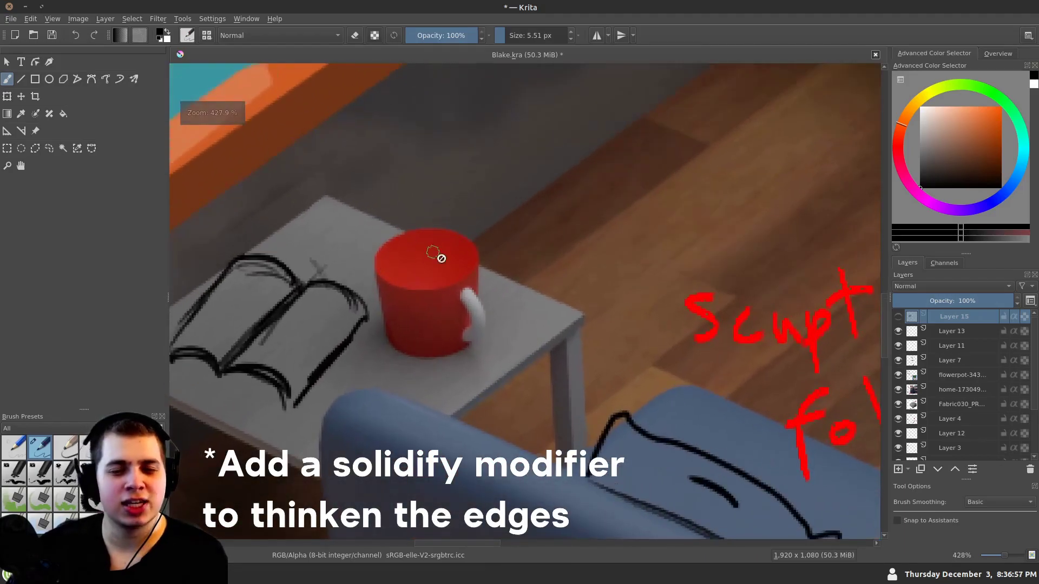
pyautogui.scroll(1, 402, 234)
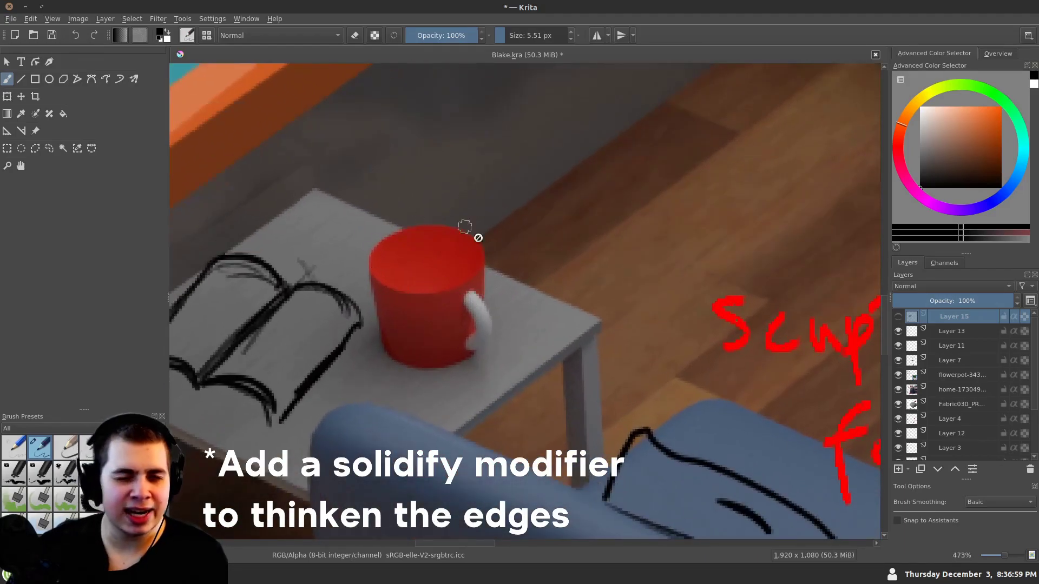
pyautogui.scroll(1, 382, 256)
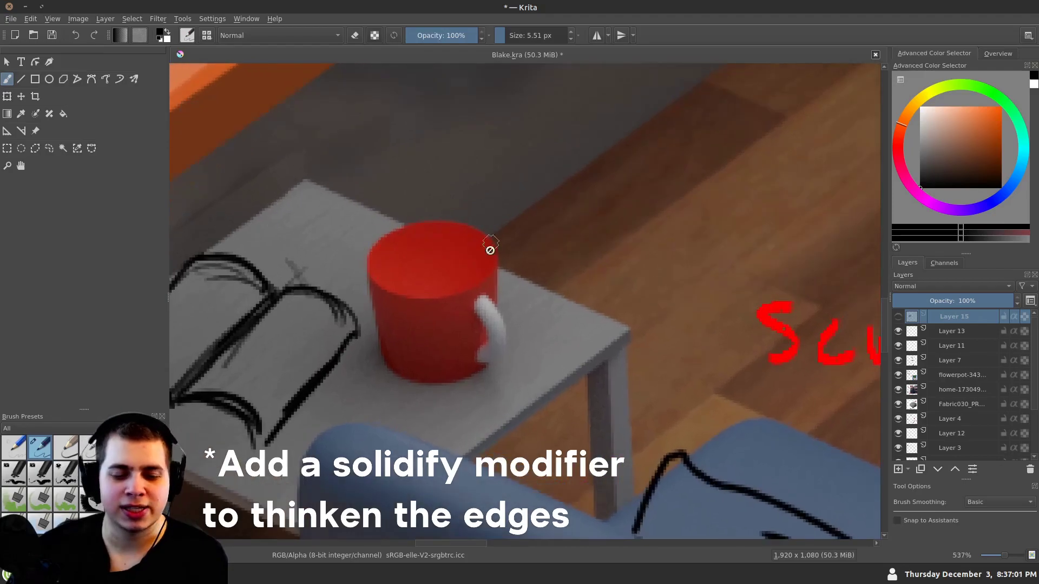
pyautogui.scroll(3, 420, 249)
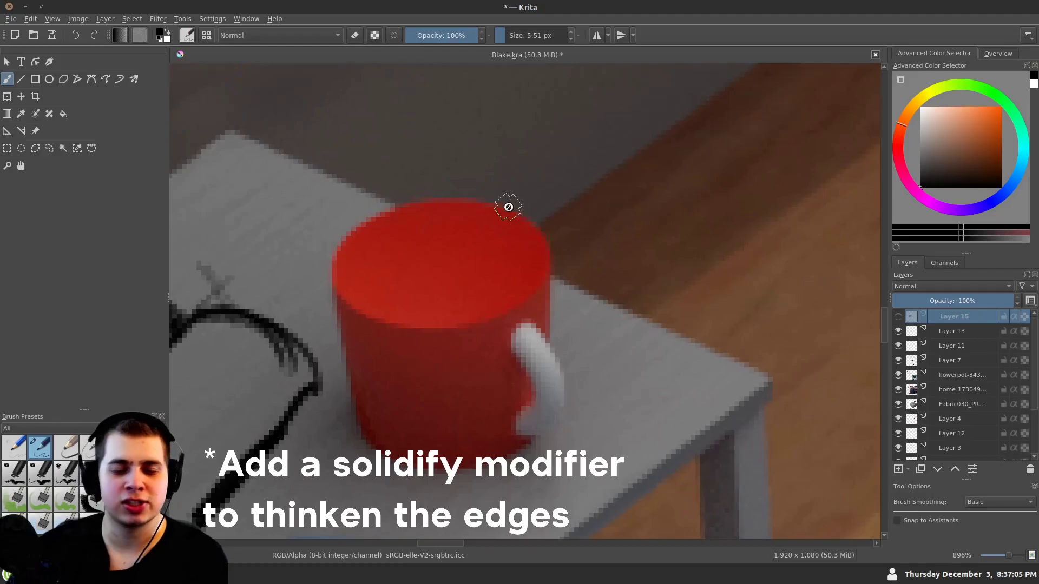
pyautogui.scroll(-2, 433, 289)
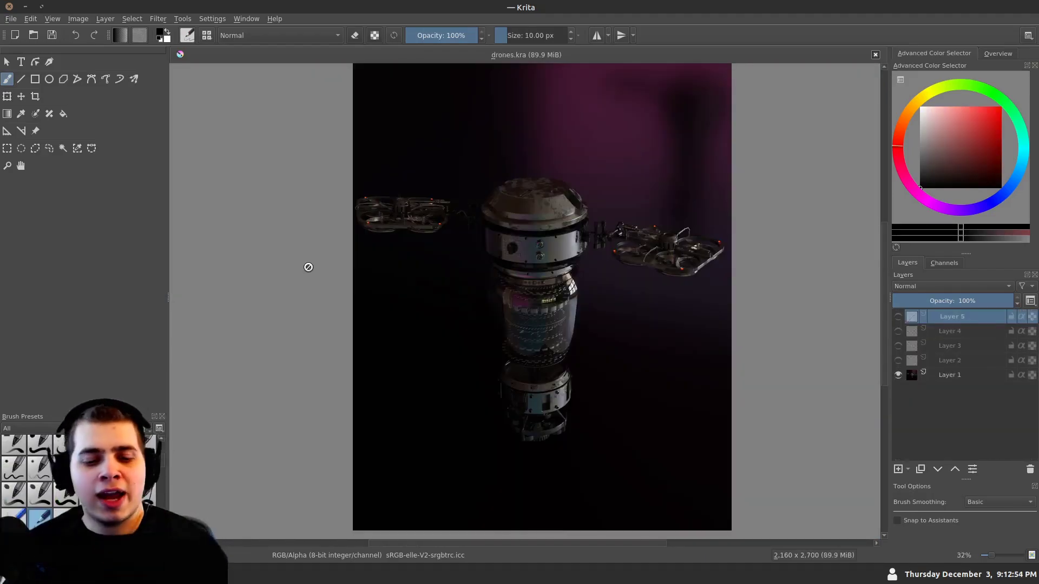
# View the full drones.kra render in canvas-only mode
pyautogui.moveTo(347, 245); pyautogui.dragTo(354, 238)
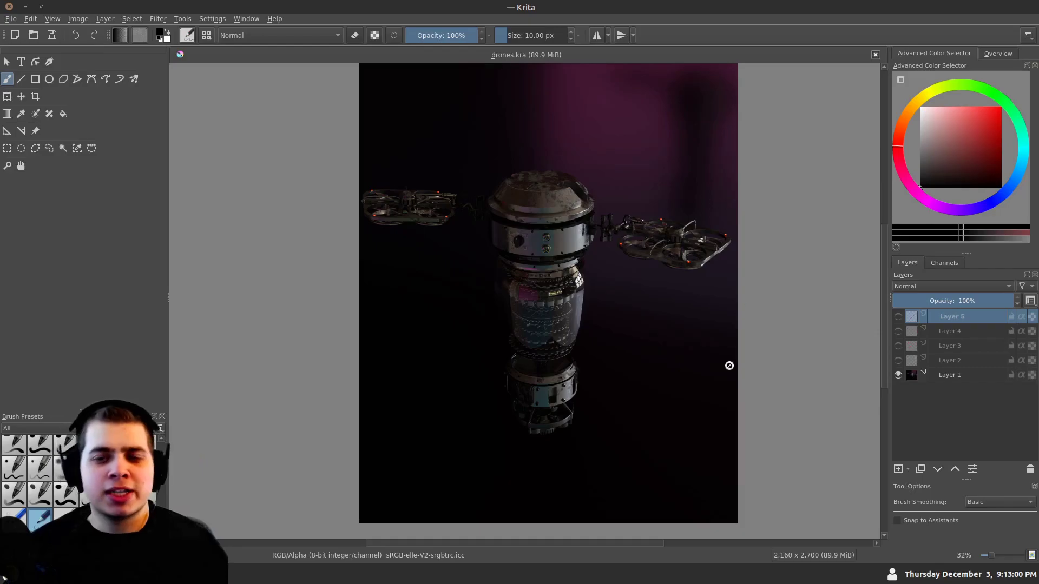
pyautogui.moveTo(445, 276); pyautogui.dragTo(462, 269)
pyautogui.press('Tab')
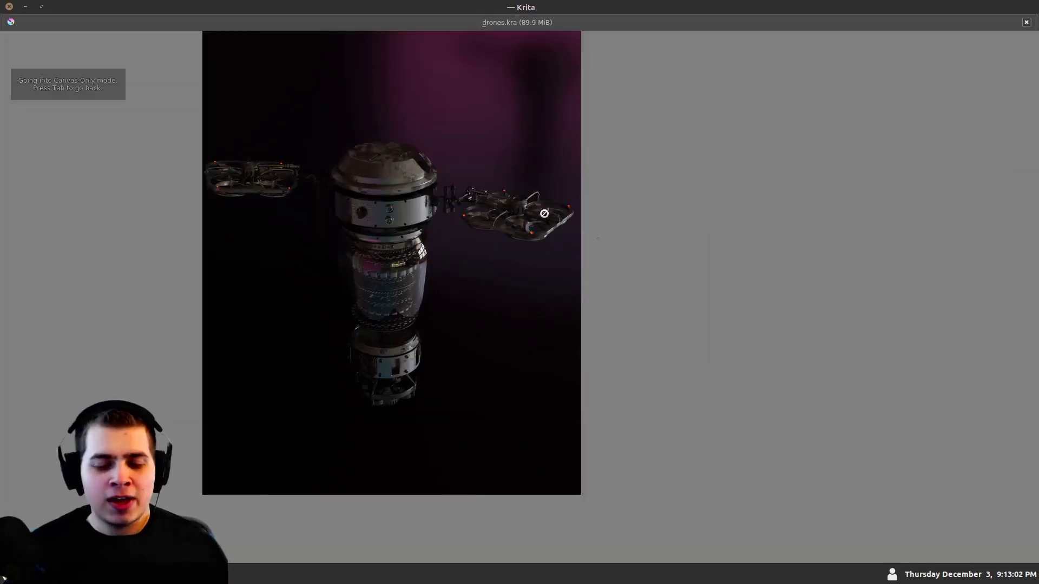
pyautogui.press('Tab')
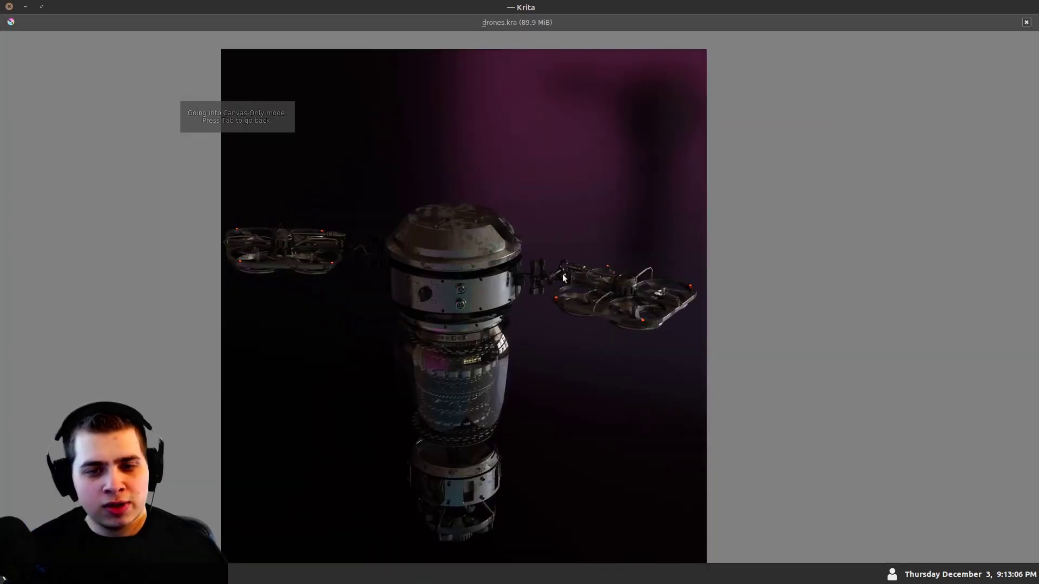
# Examine the drones, the connecting arms, the glass cylinder and the machinery at the base of the render up close
pyautogui.scroll(3, 347, 244)
pyautogui.moveTo(373, 226); pyautogui.dragTo(327, 248)
pyautogui.scroll(3, 429, 234)
pyautogui.moveTo(429, 235); pyautogui.dragTo(420, 224)
pyautogui.moveTo(515, 289); pyautogui.dragTo(497, 204)
pyautogui.moveTo(504, 336); pyautogui.dragTo(499, 315)
pyautogui.moveTo(432, 322); pyautogui.dragTo(438, 227)
pyautogui.scroll(-3, 437, 227)
pyautogui.scroll(4, 462, 310)
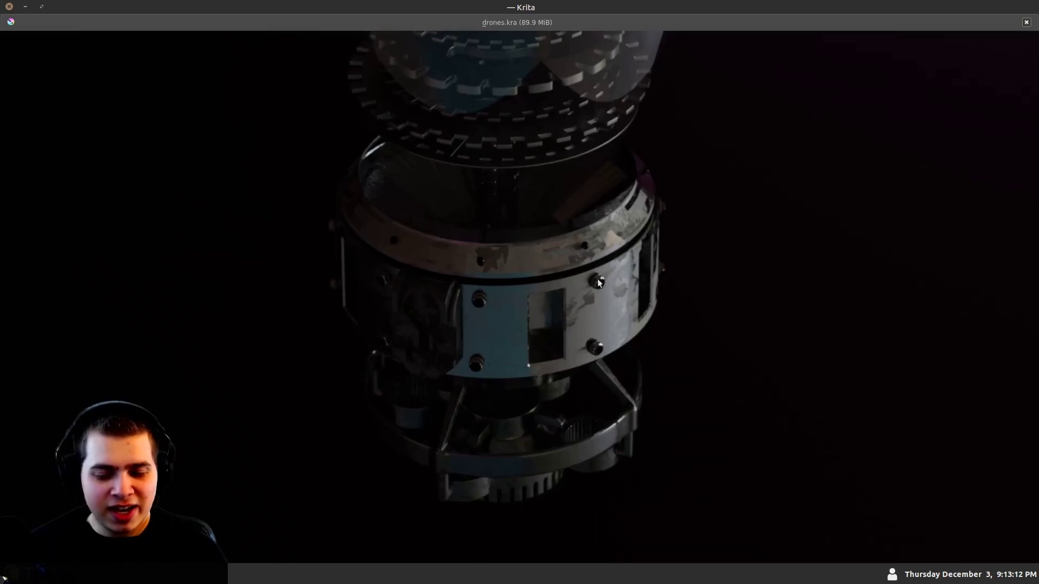
# Examine the worn metal dome and control panel up close, and return to the whole render with the full interface
pyautogui.scroll(-5, 488, 151)
pyautogui.scroll(4, 511, 141)
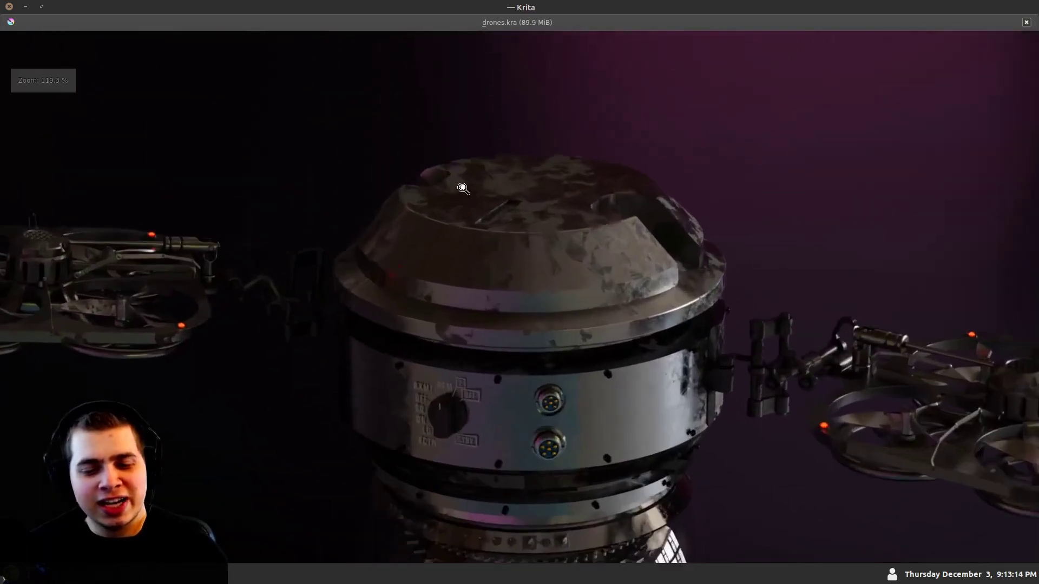
pyautogui.scroll(1, 614, 260)
pyautogui.scroll(-5, 526, 366)
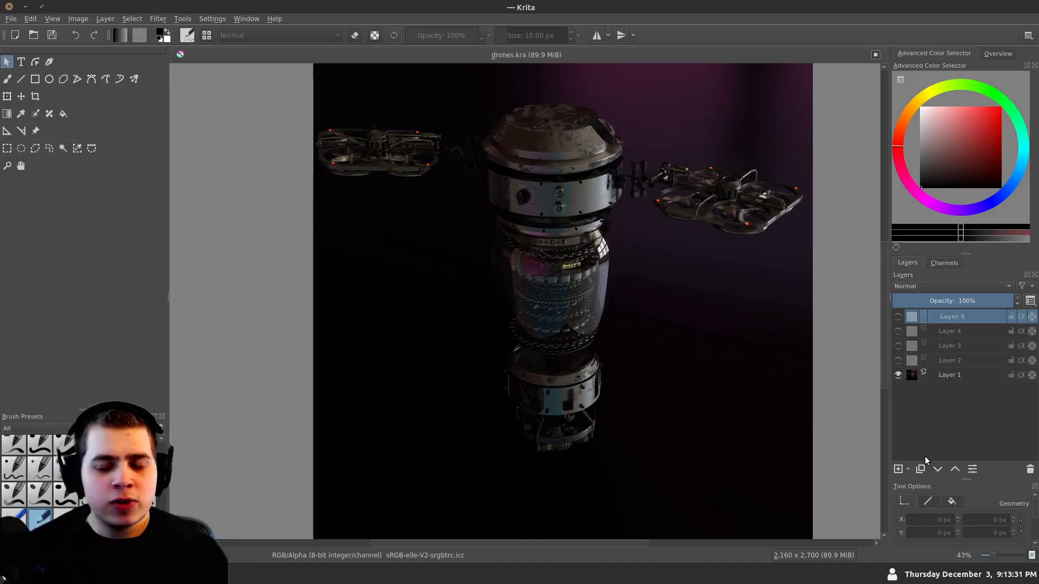
# Toggle the Layer 2 rim-light overlay to compare the render with and without it, leaving the overlay visible
pyautogui.click(899, 360)
pyautogui.click(898, 360)
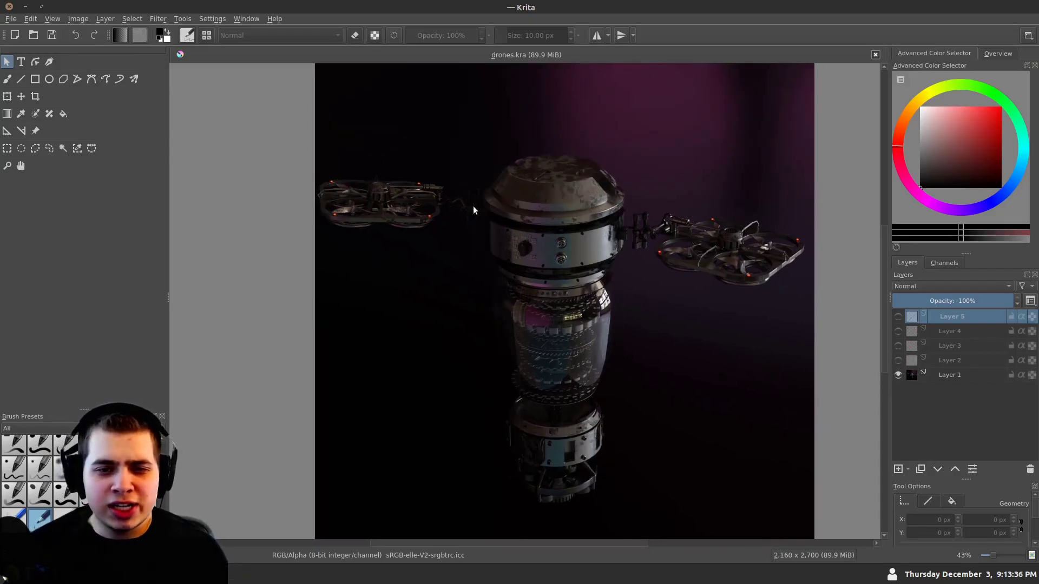
pyautogui.click(898, 360)
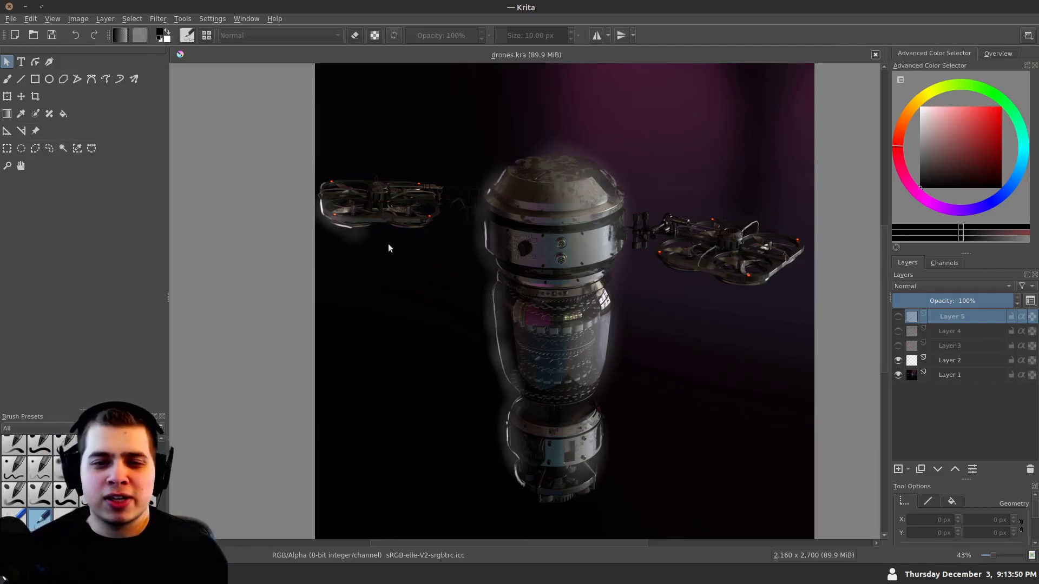
pyautogui.moveTo(466, 238); pyautogui.dragTo(470, 233)
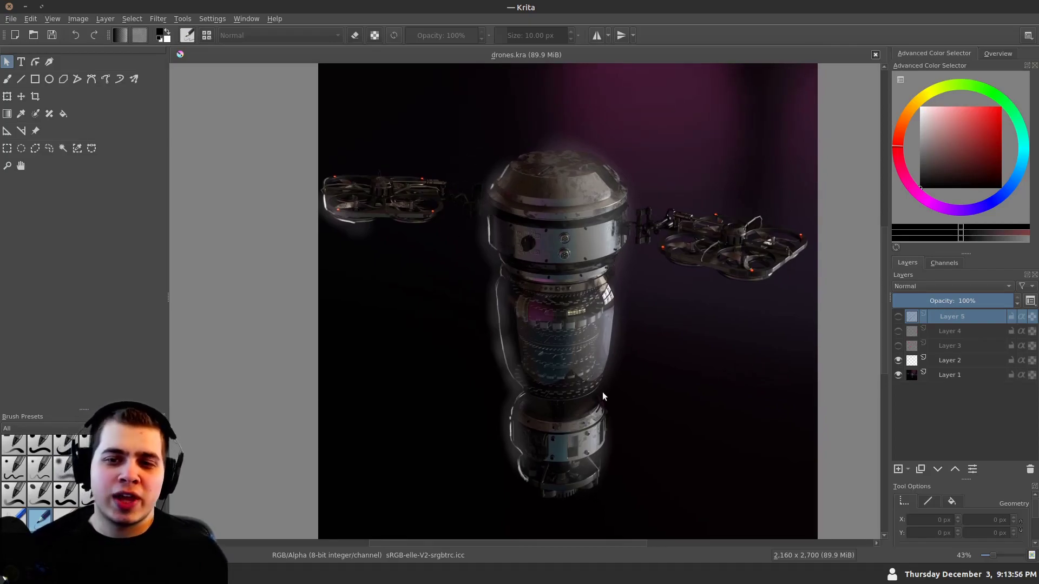
pyautogui.click(897, 360)
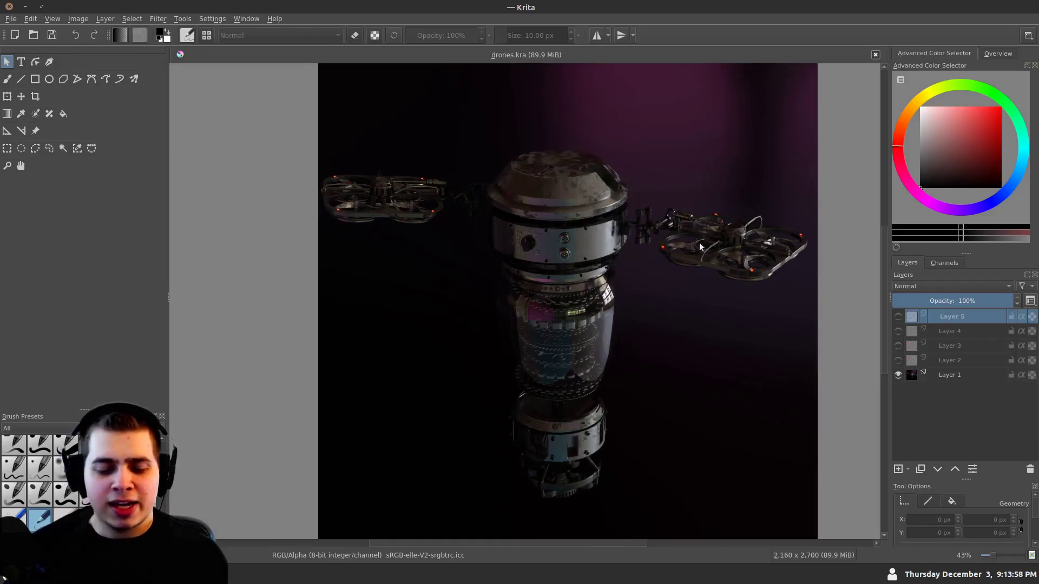
pyautogui.click(897, 361)
# Reveal the Layer 3 "Floating Letters" note and examine the raised lettering around the dial
pyautogui.scroll(1, 460, 204)
pyautogui.click(897, 346)
pyautogui.scroll(5, 360, 204)
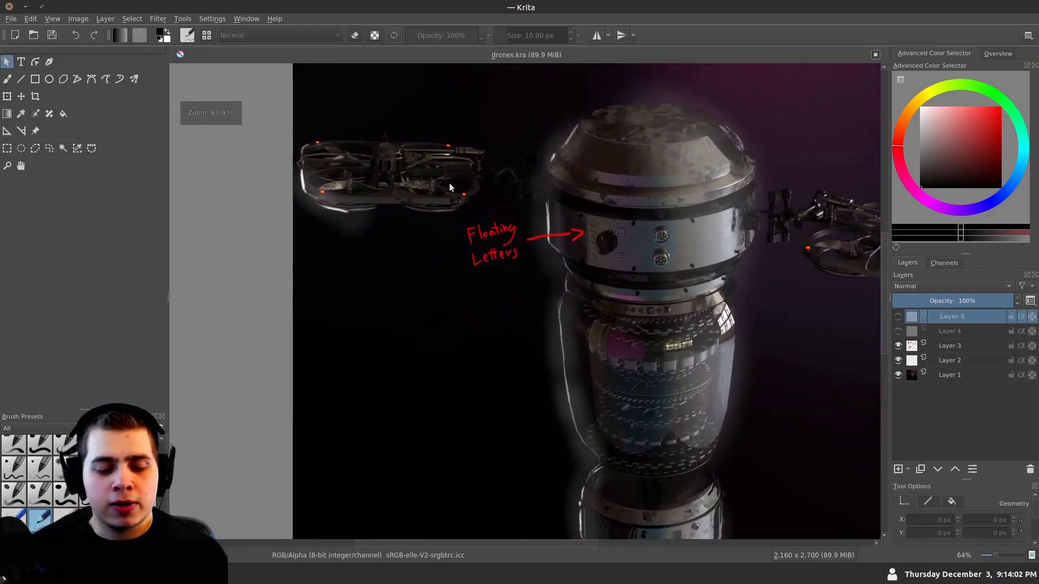
pyautogui.moveTo(460, 230); pyautogui.dragTo(375, 183)
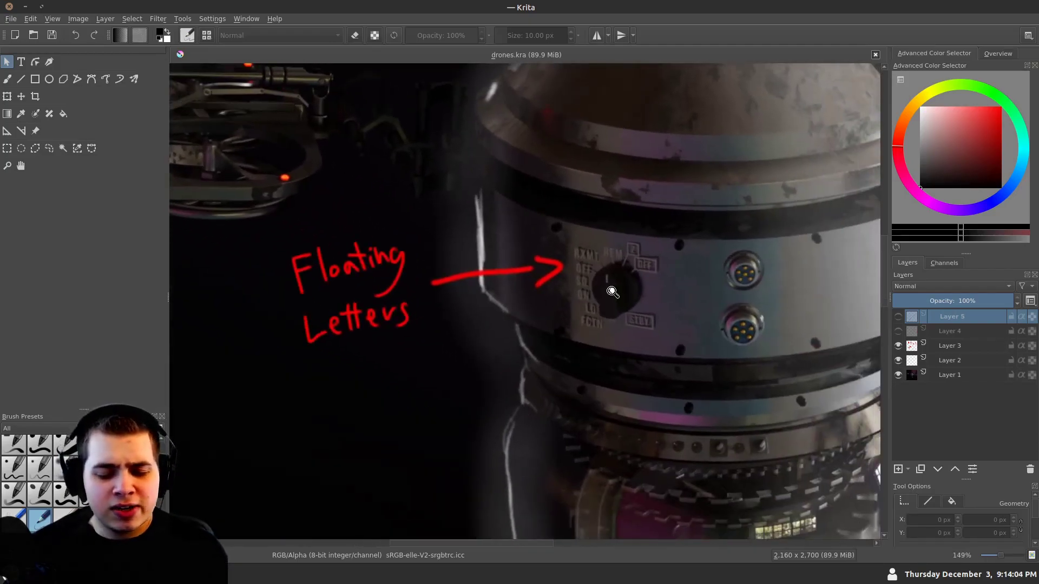
pyautogui.scroll(1, 573, 240)
pyautogui.scroll(2, 603, 251)
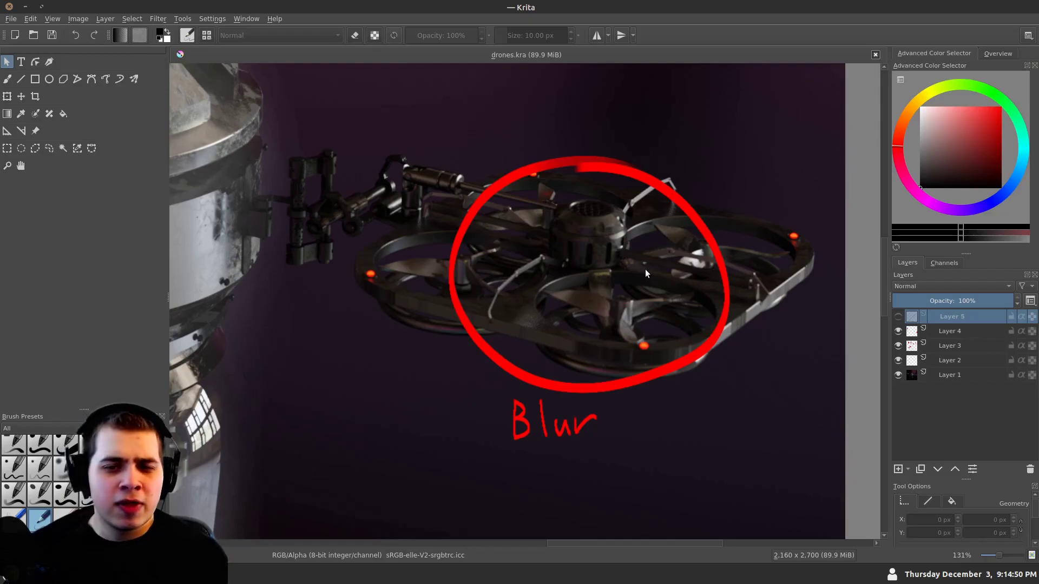
# Examine the Layer 4 "Blur" circles on the drone propellers and reveal the Layer 5 sketches of two extra drones
pyautogui.scroll(-3, 576, 291)
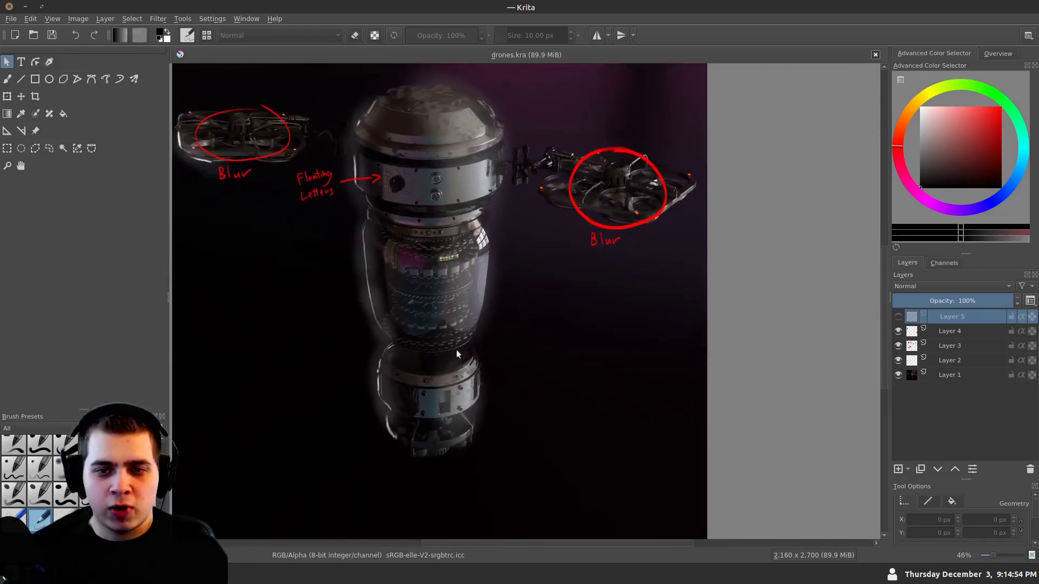
pyautogui.scroll(4, 485, 324)
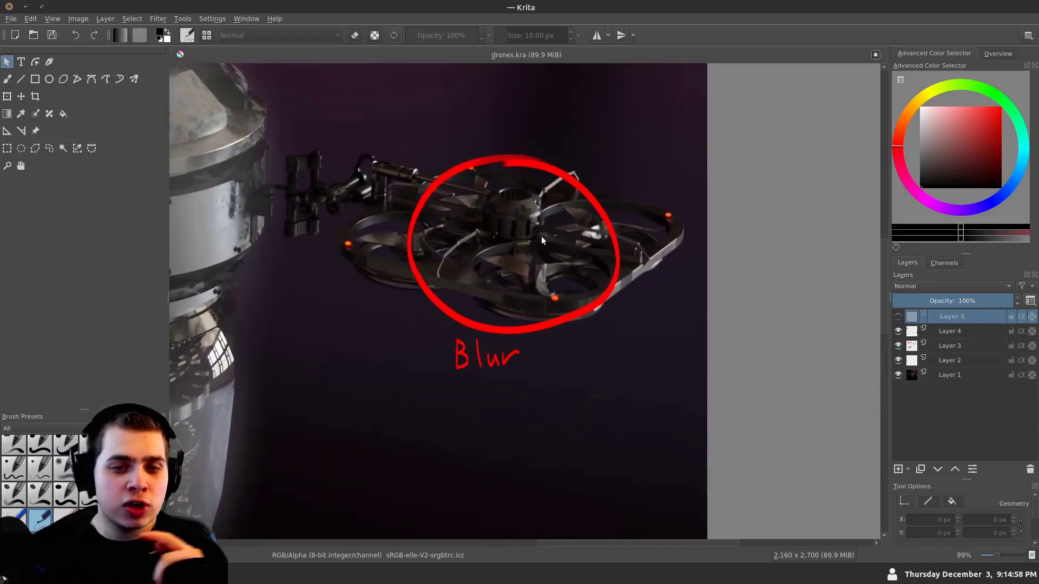
pyautogui.scroll(2, 541, 236)
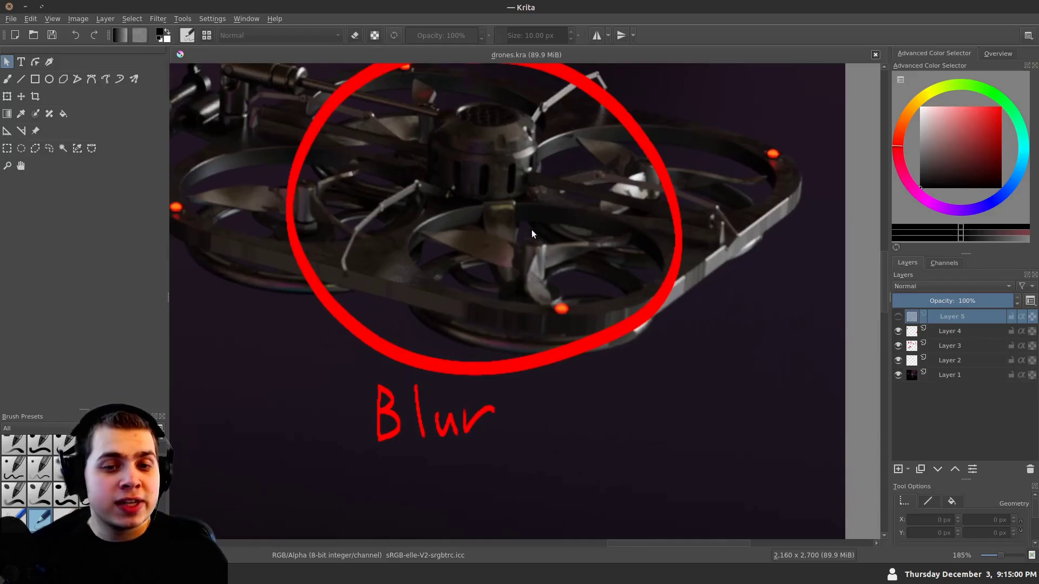
pyautogui.scroll(-2, 641, 269)
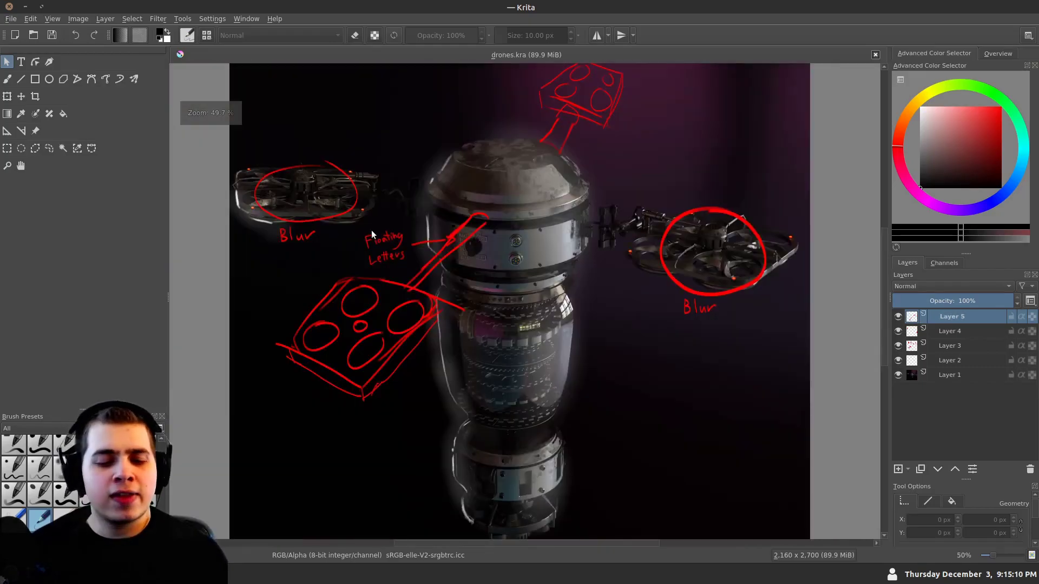
pyautogui.scroll(-1, 378, 260)
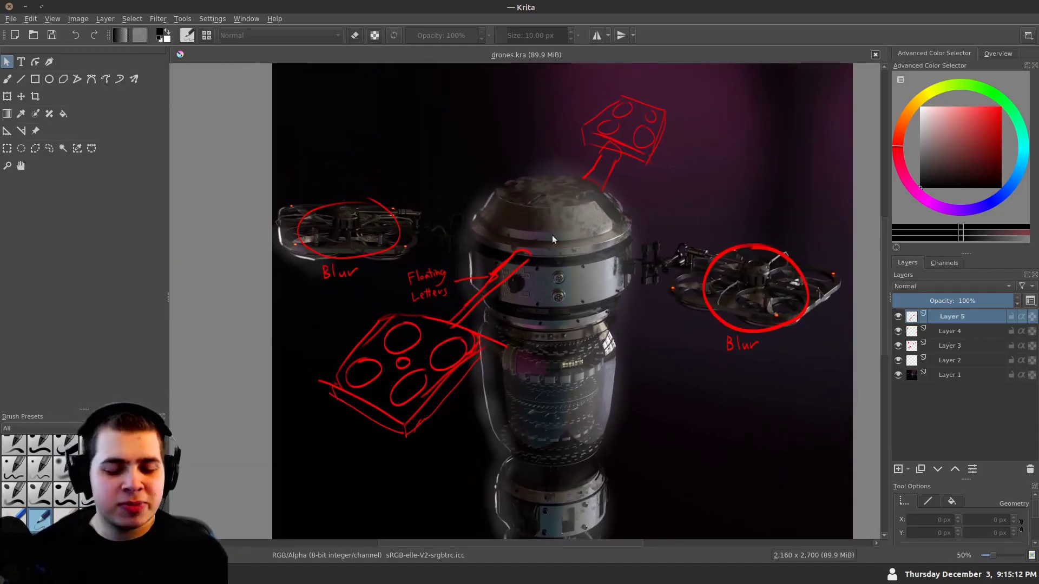